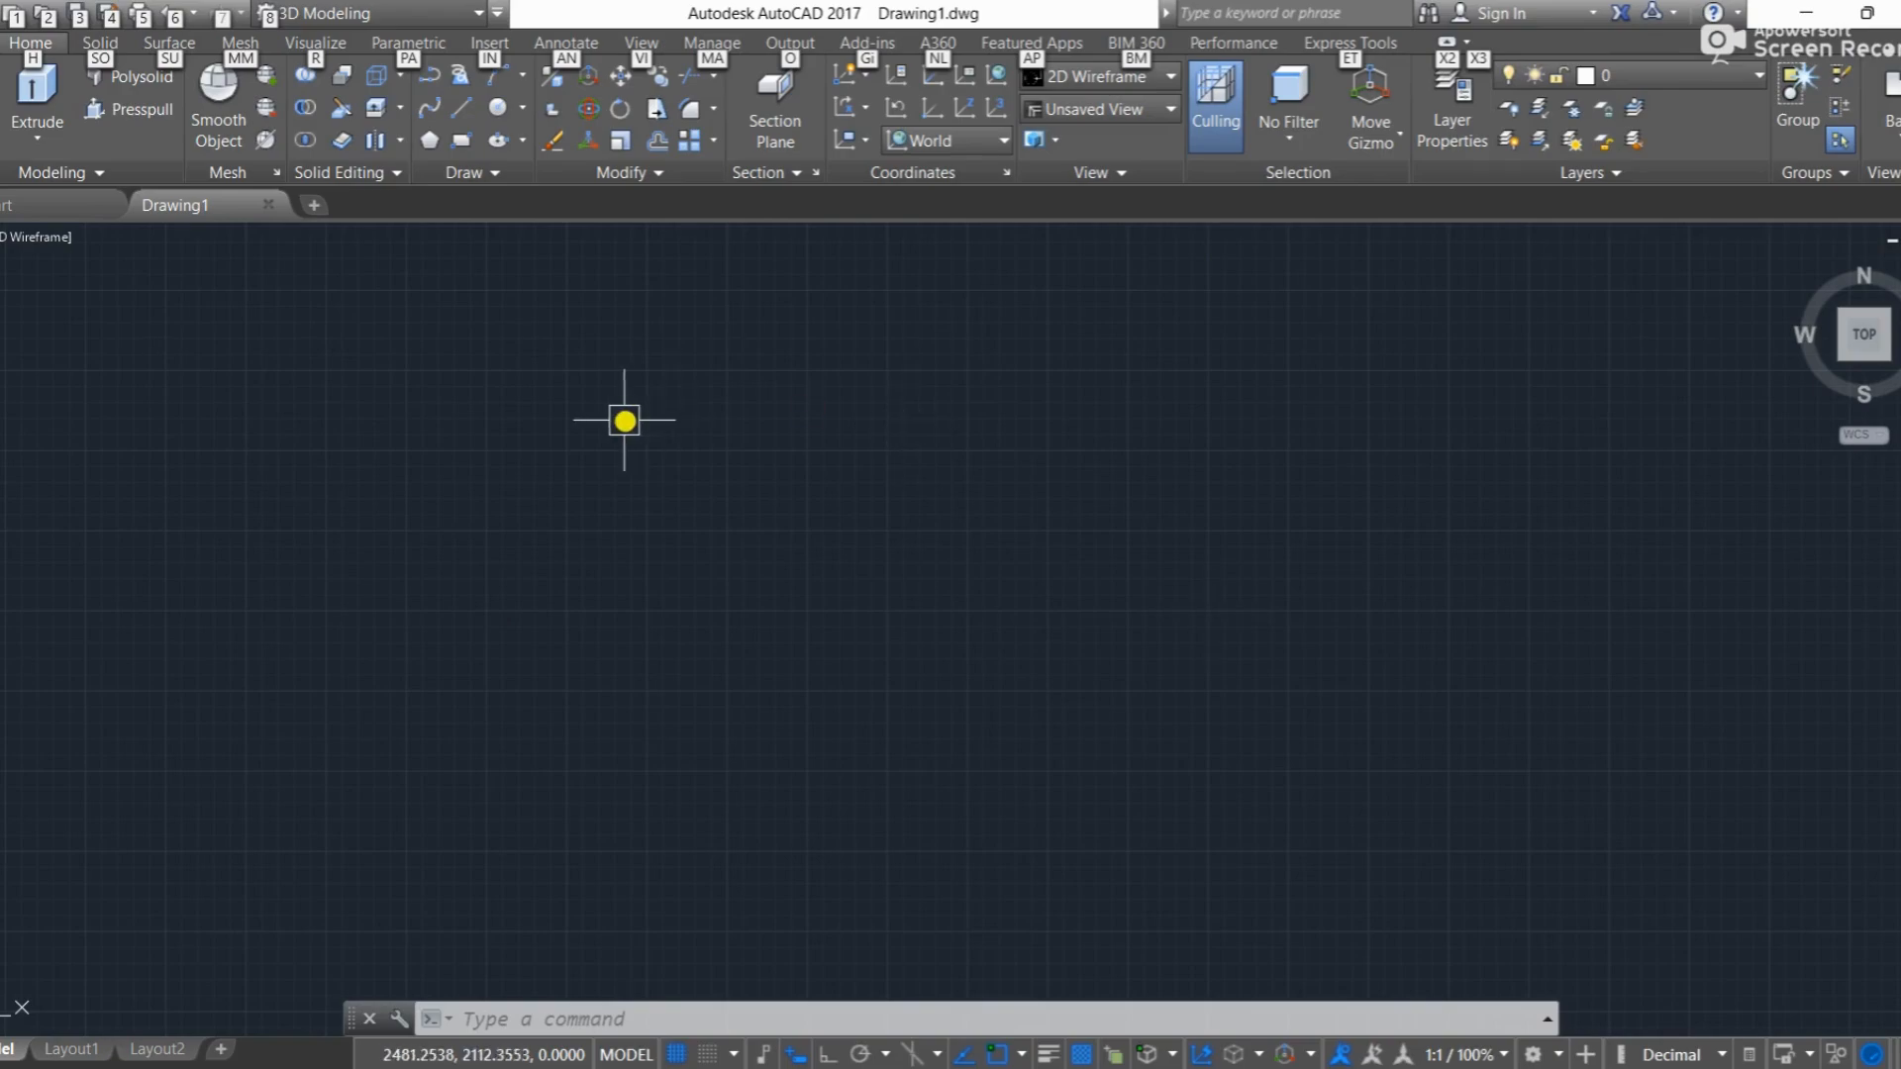
Step: Draw a vertical line about 1018 units long upward with ortho mode turned on
key("Escape")
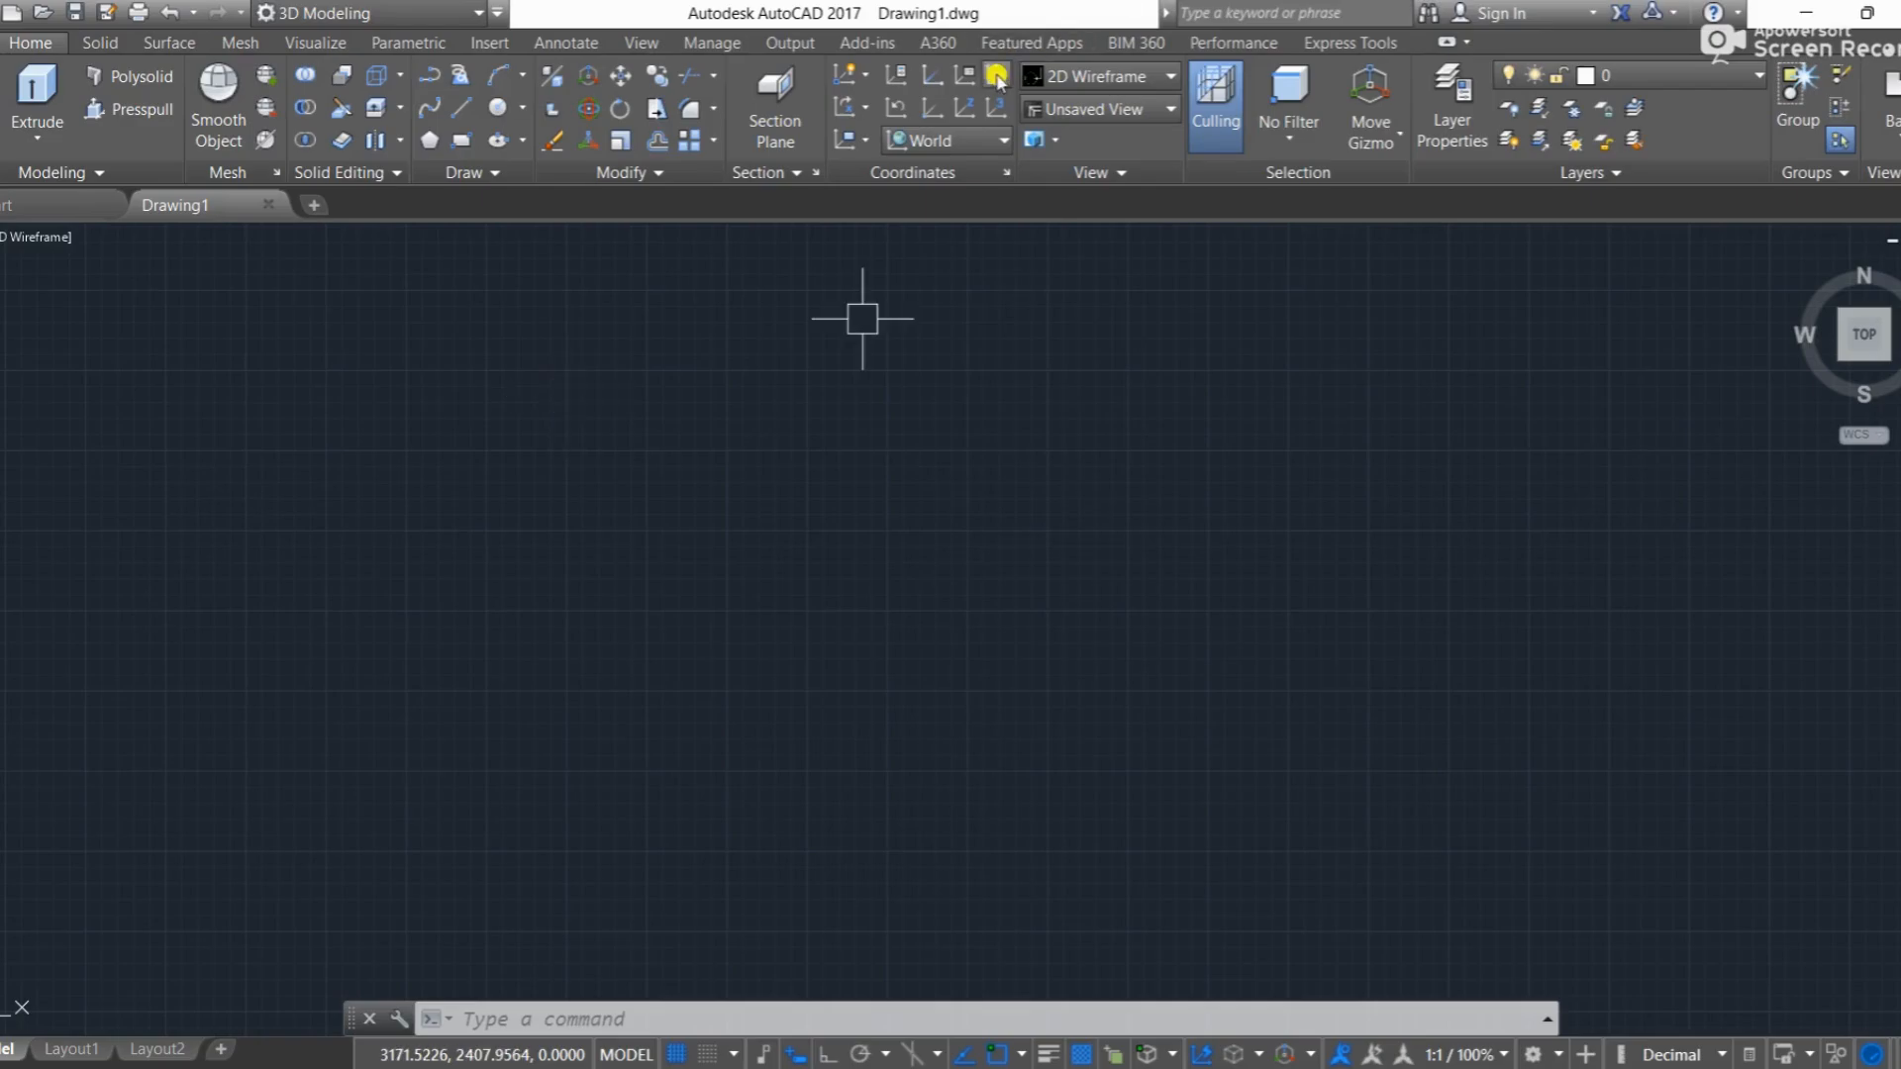
left_click(460, 107)
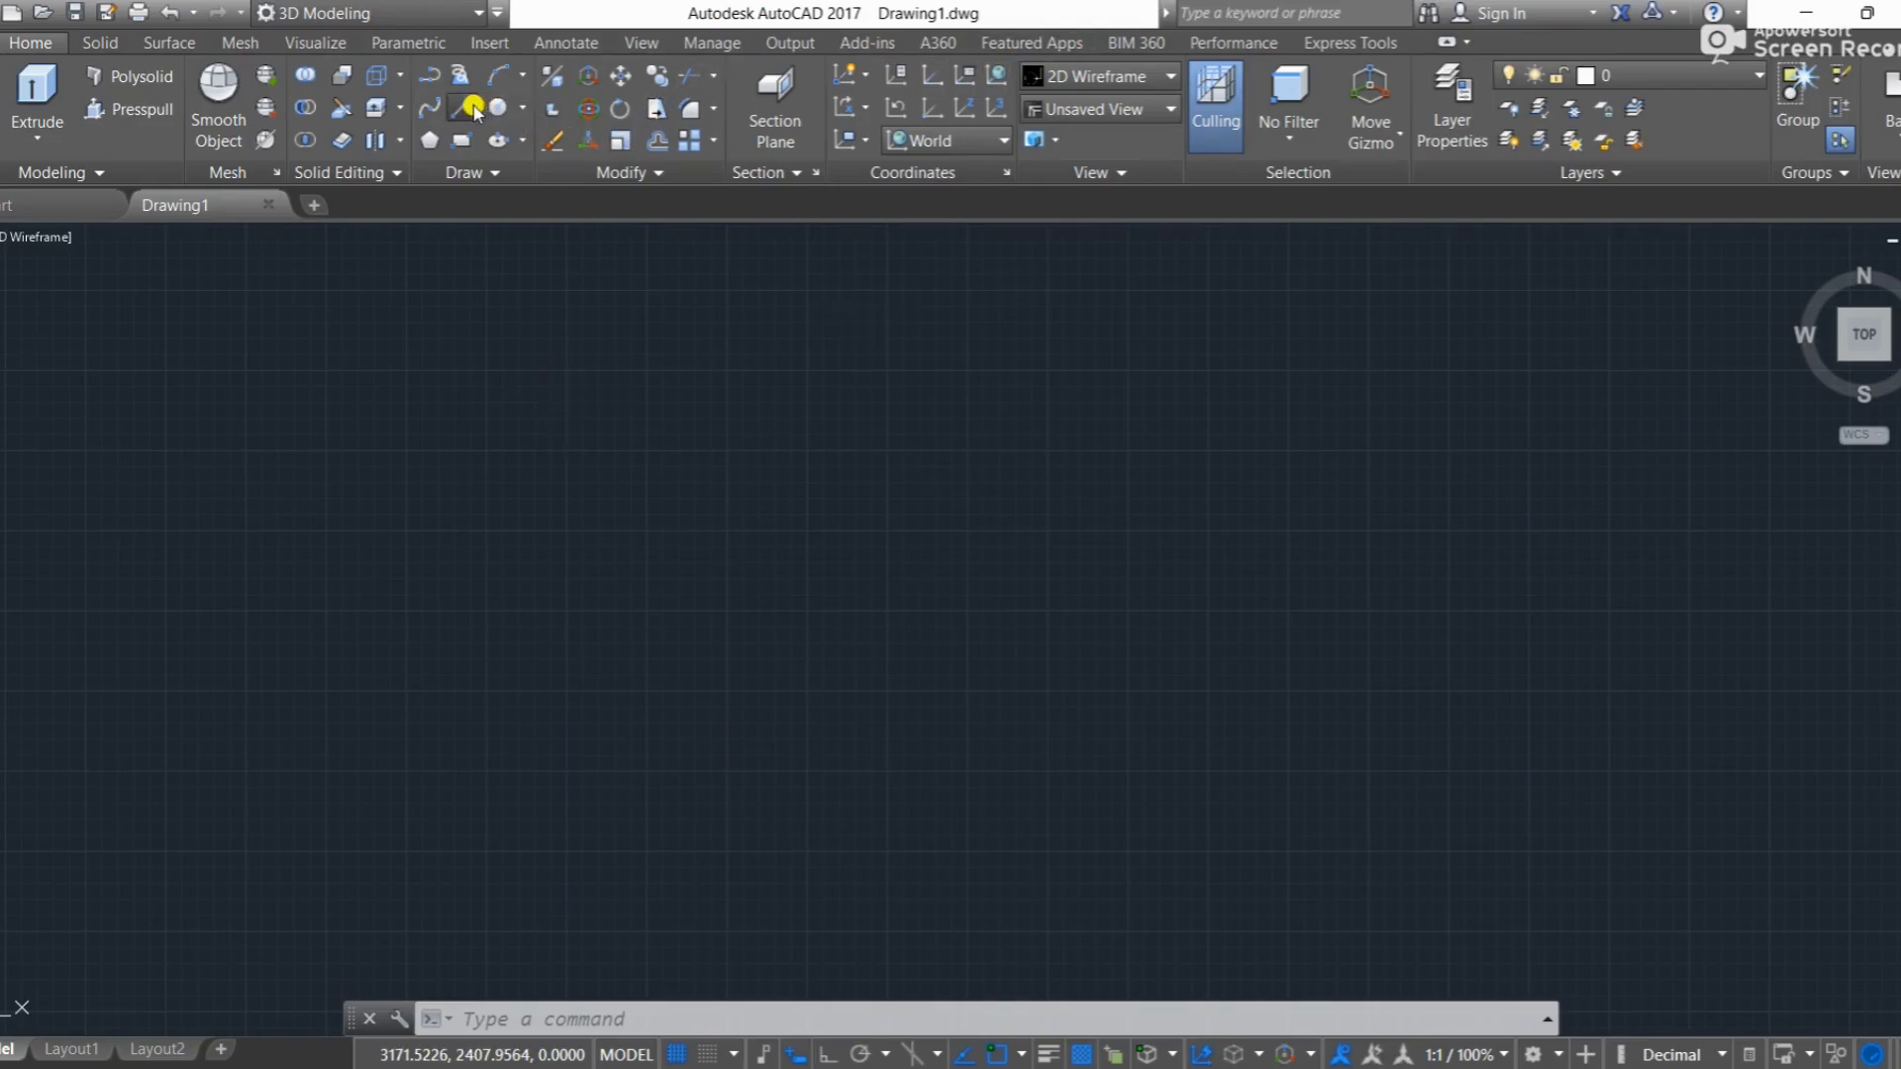
left_click(661, 670)
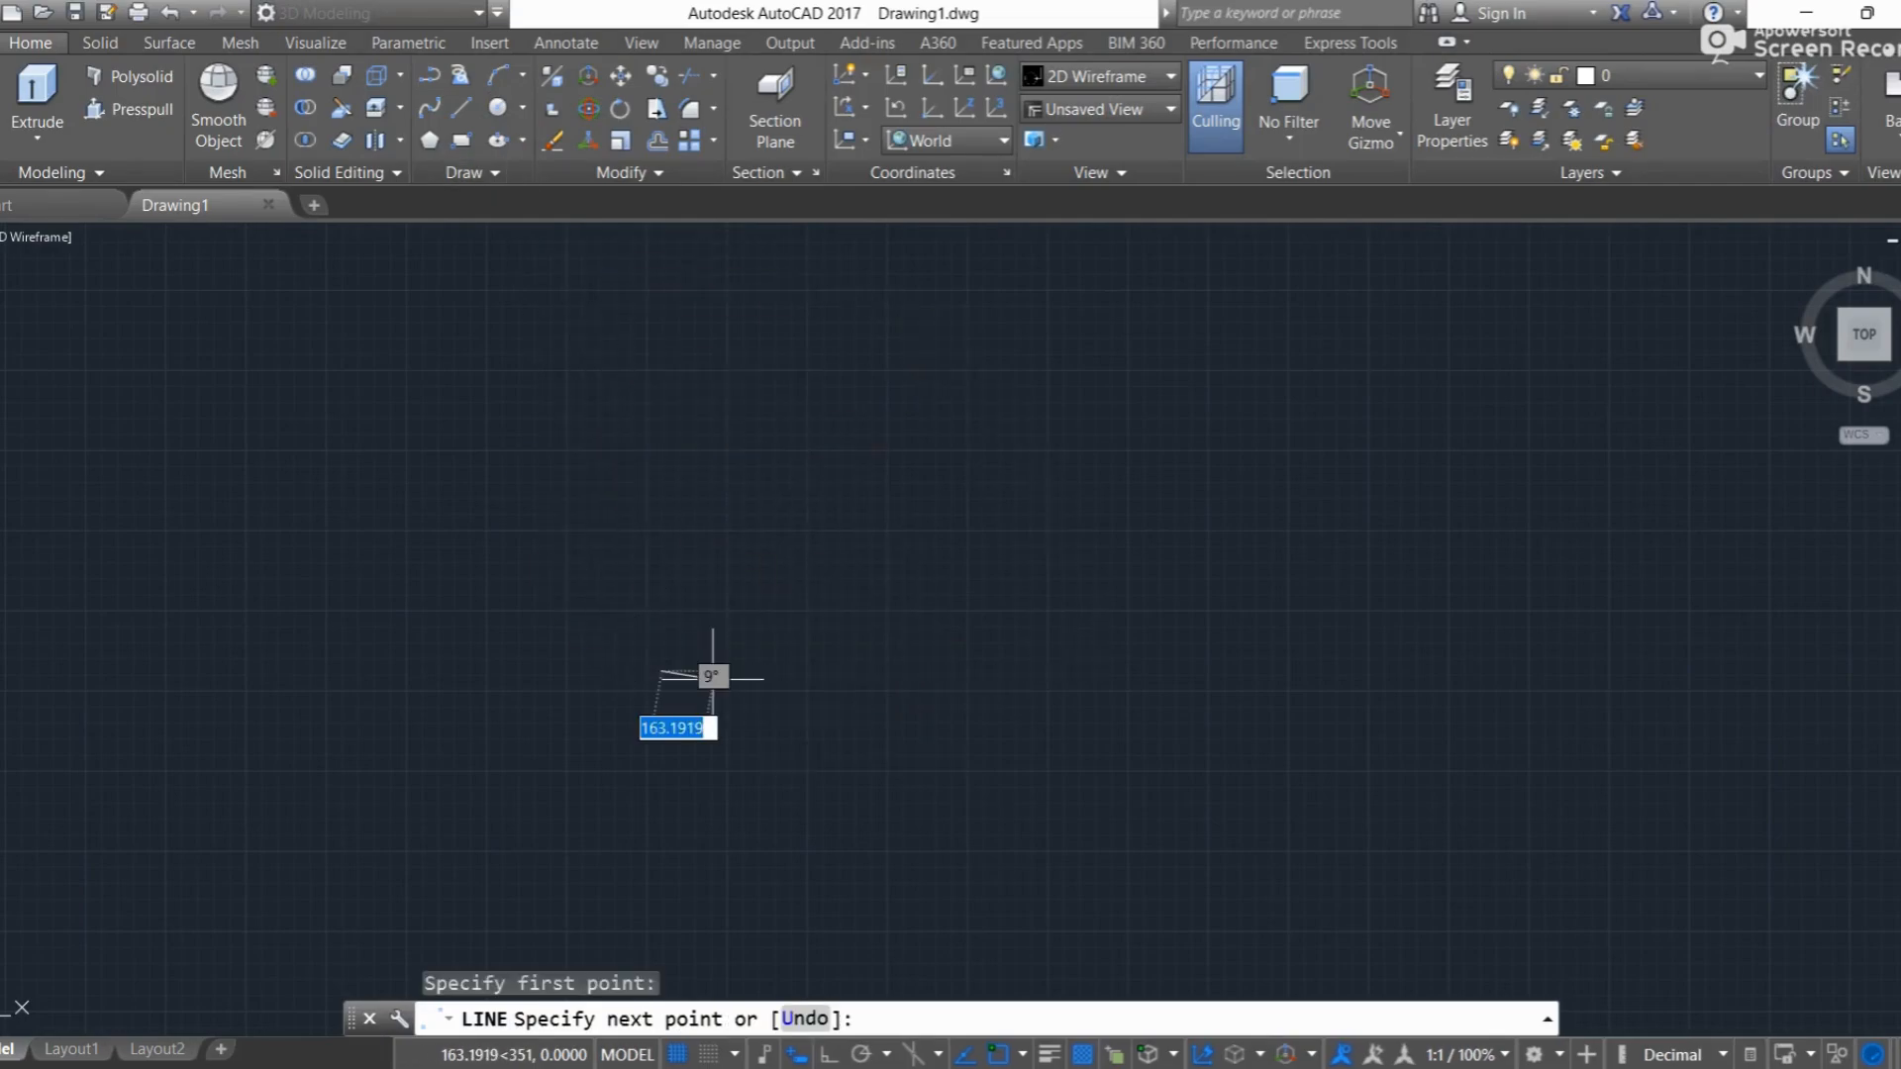
left_click(828, 1054)
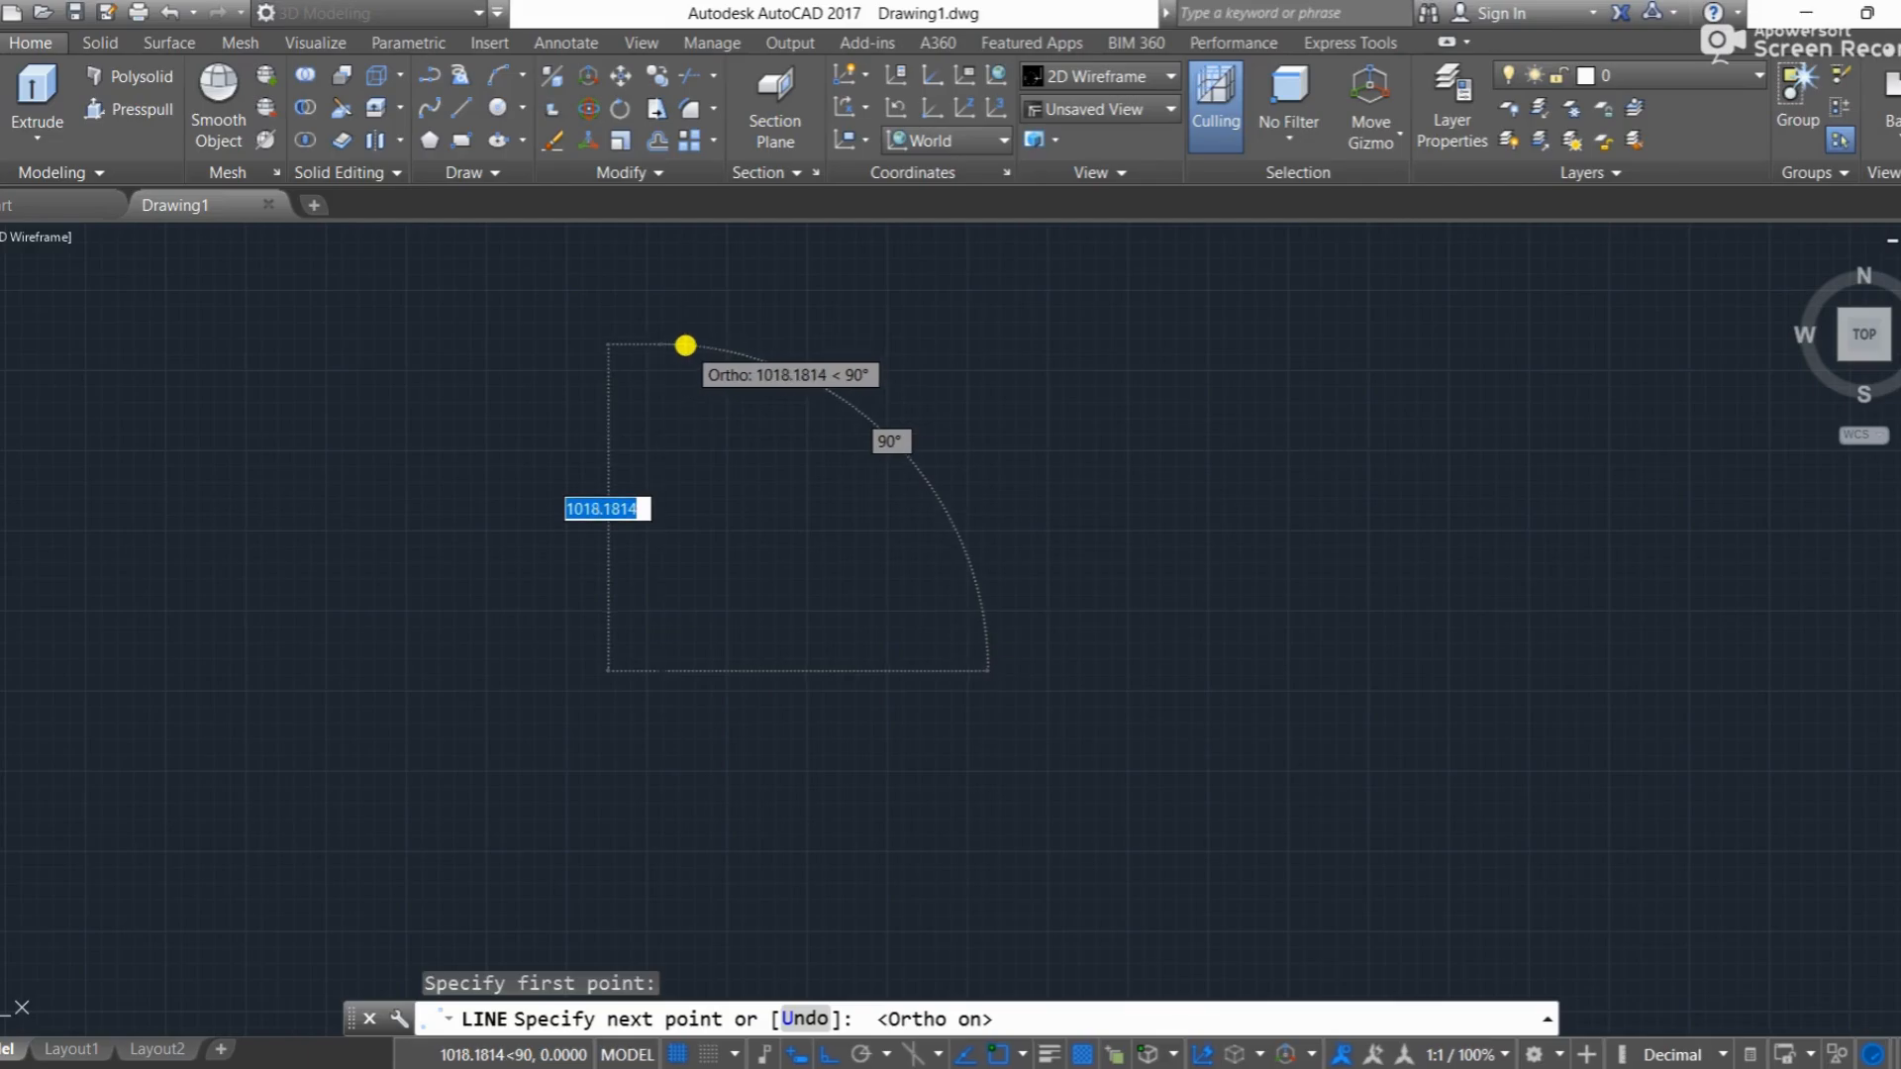
left_click(686, 345)
key("Escape")
Step: Draw a three-step staircase outline from the vertical line down to a horizontal base that ends at the line's lower endpoint
left_click(460, 107)
left_click(661, 412)
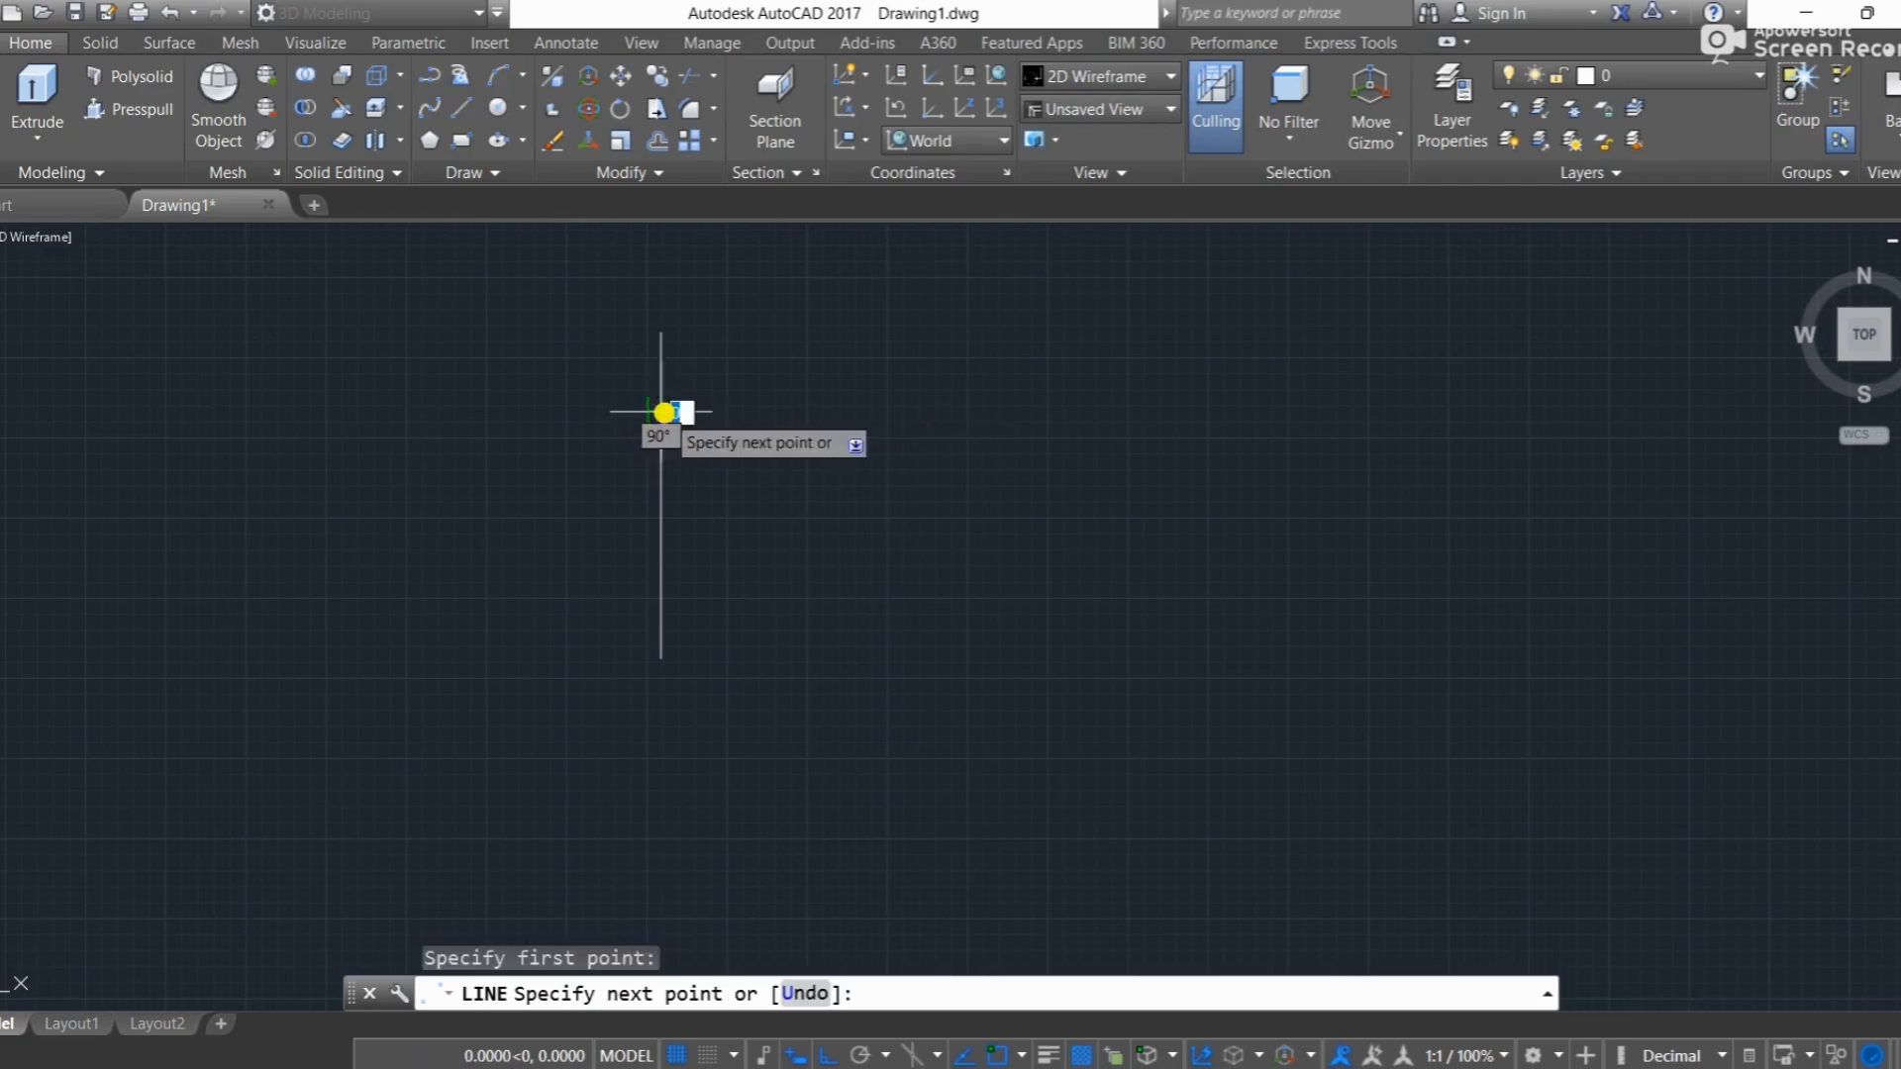
left_click(764, 412)
left_click(764, 478)
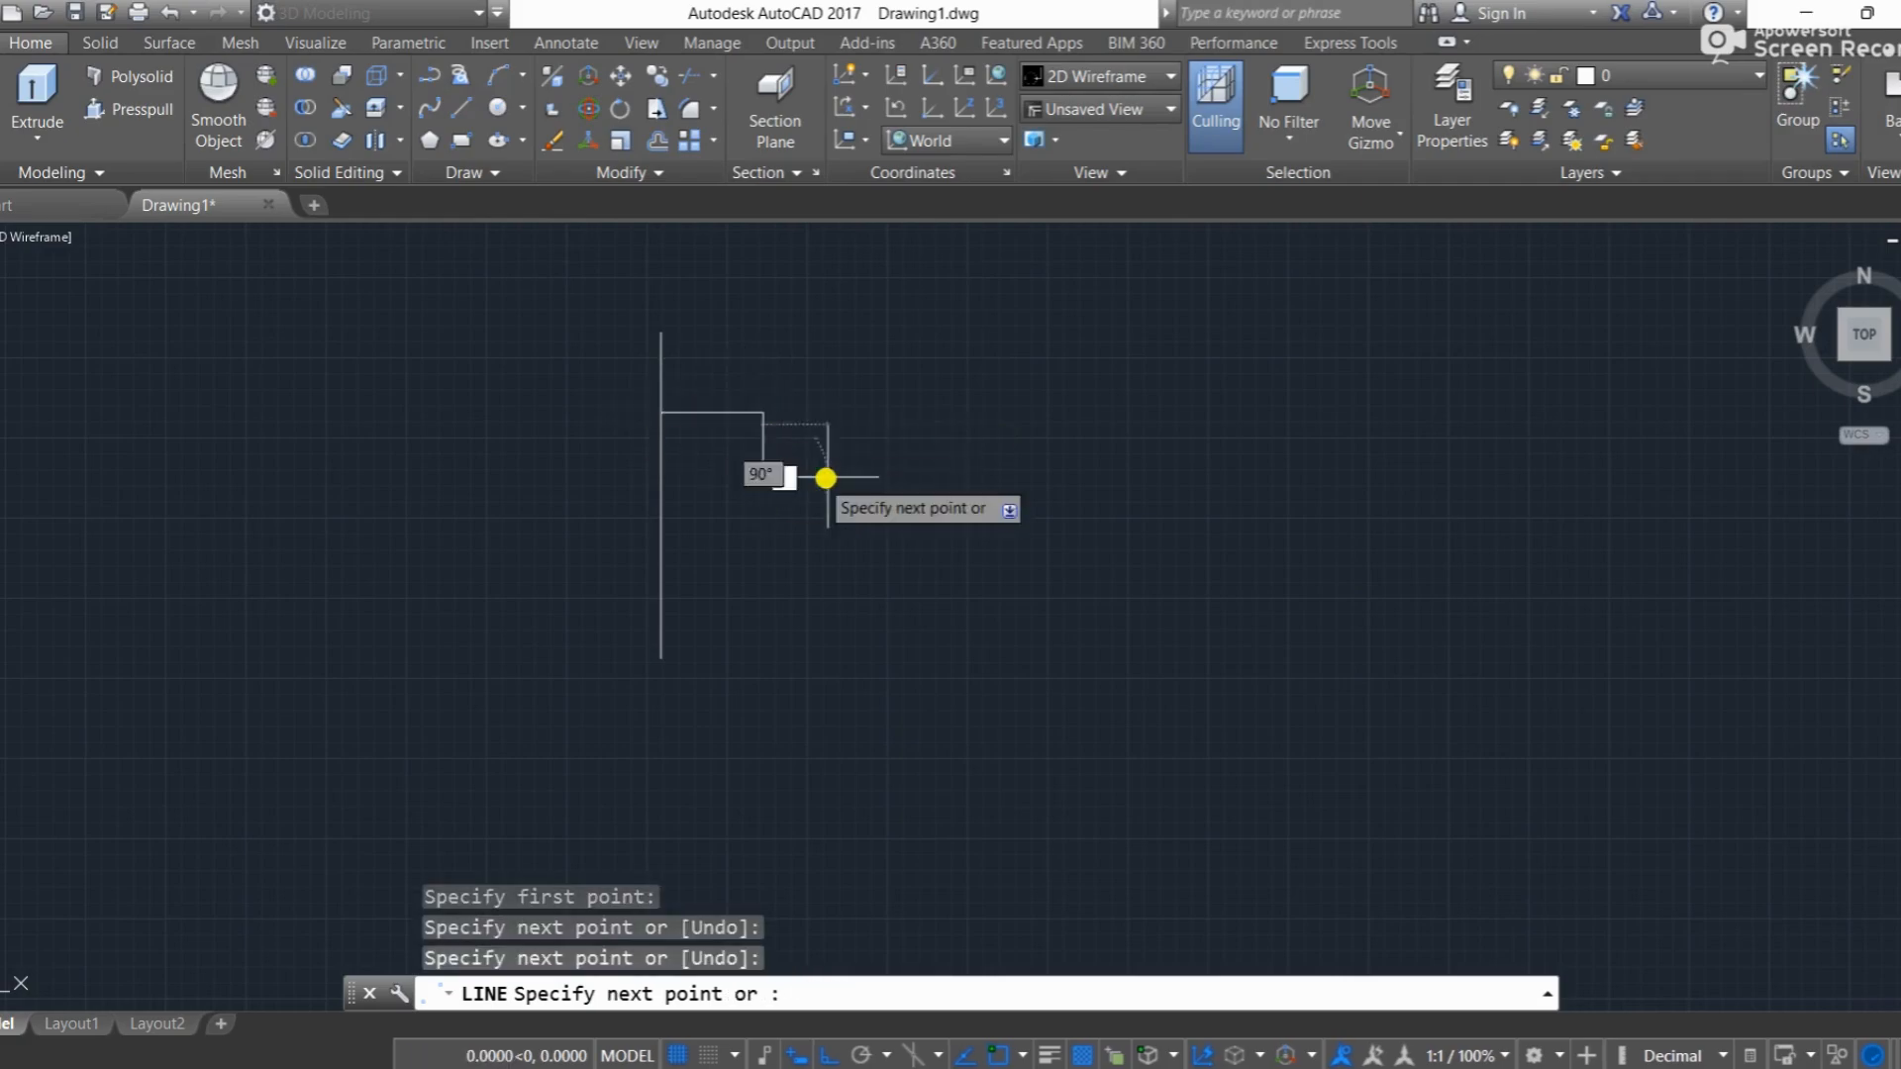
left_click(861, 478)
left_click(867, 559)
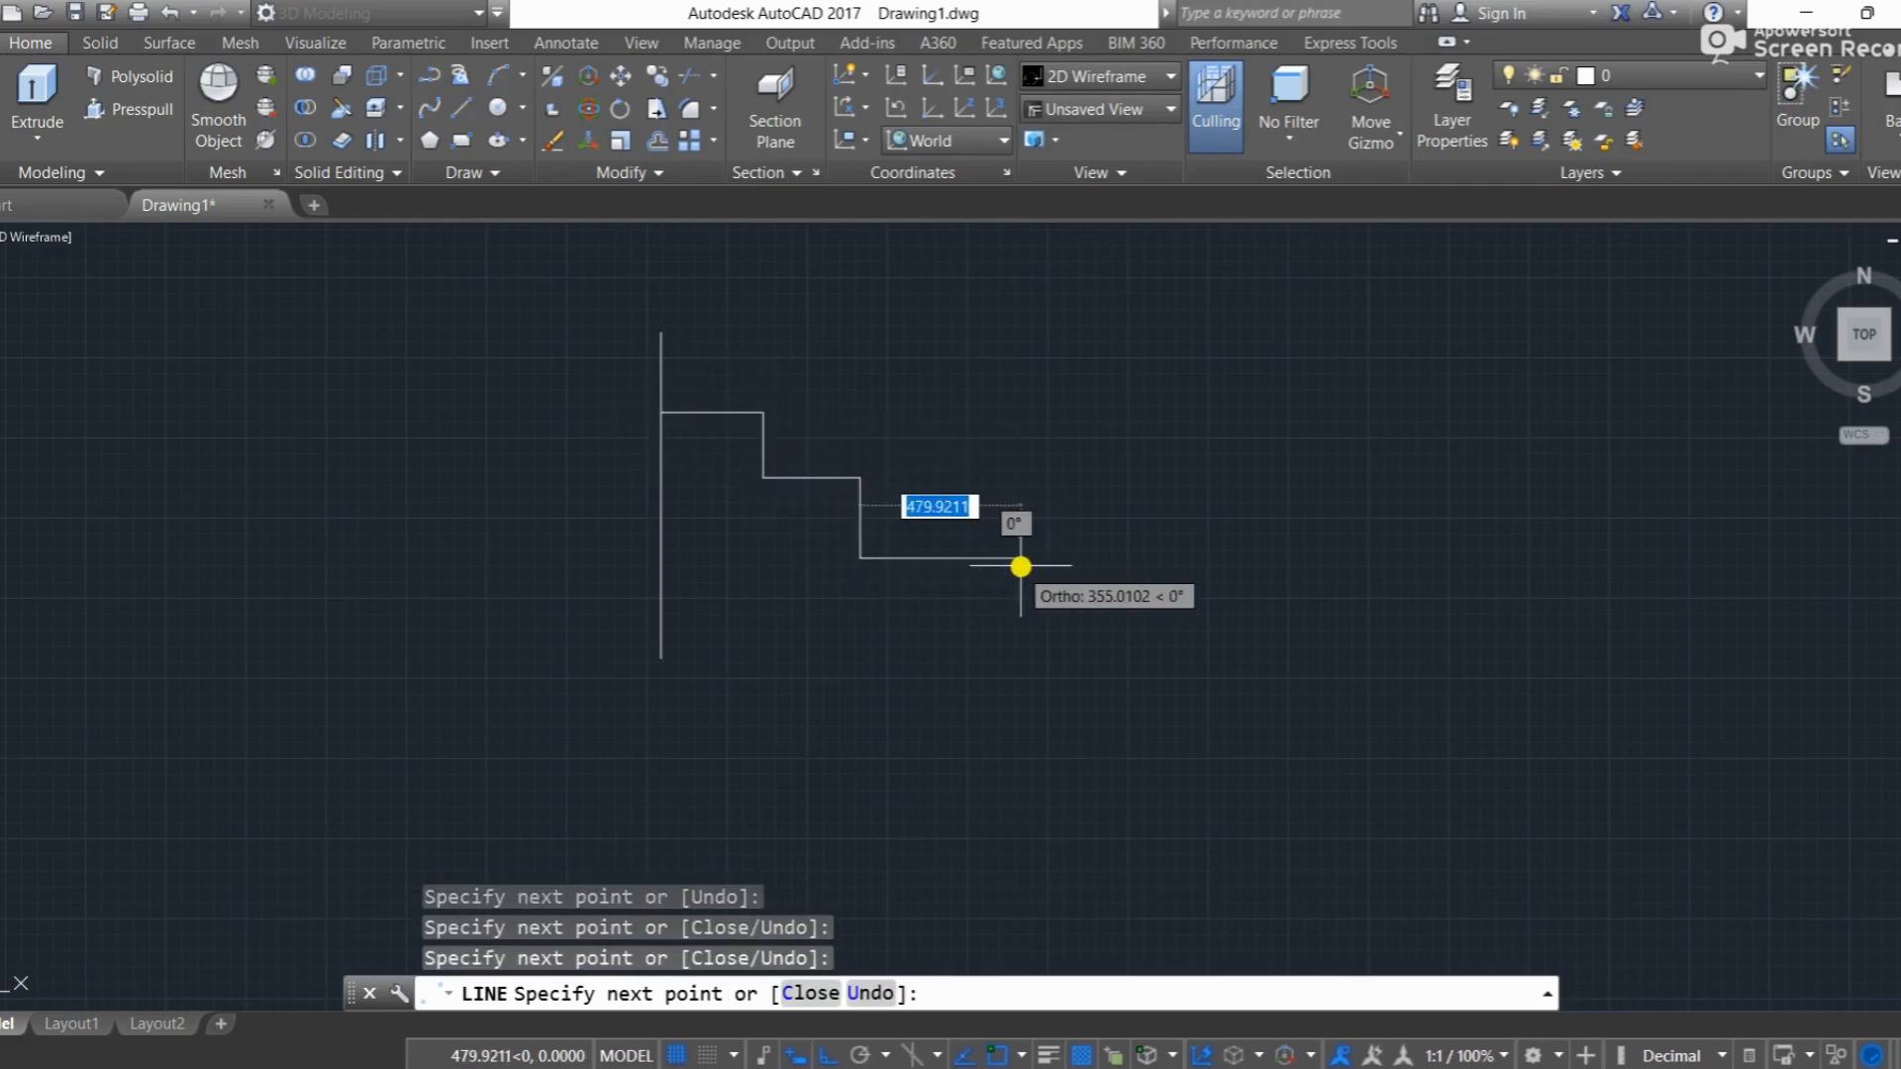
left_click(1021, 561)
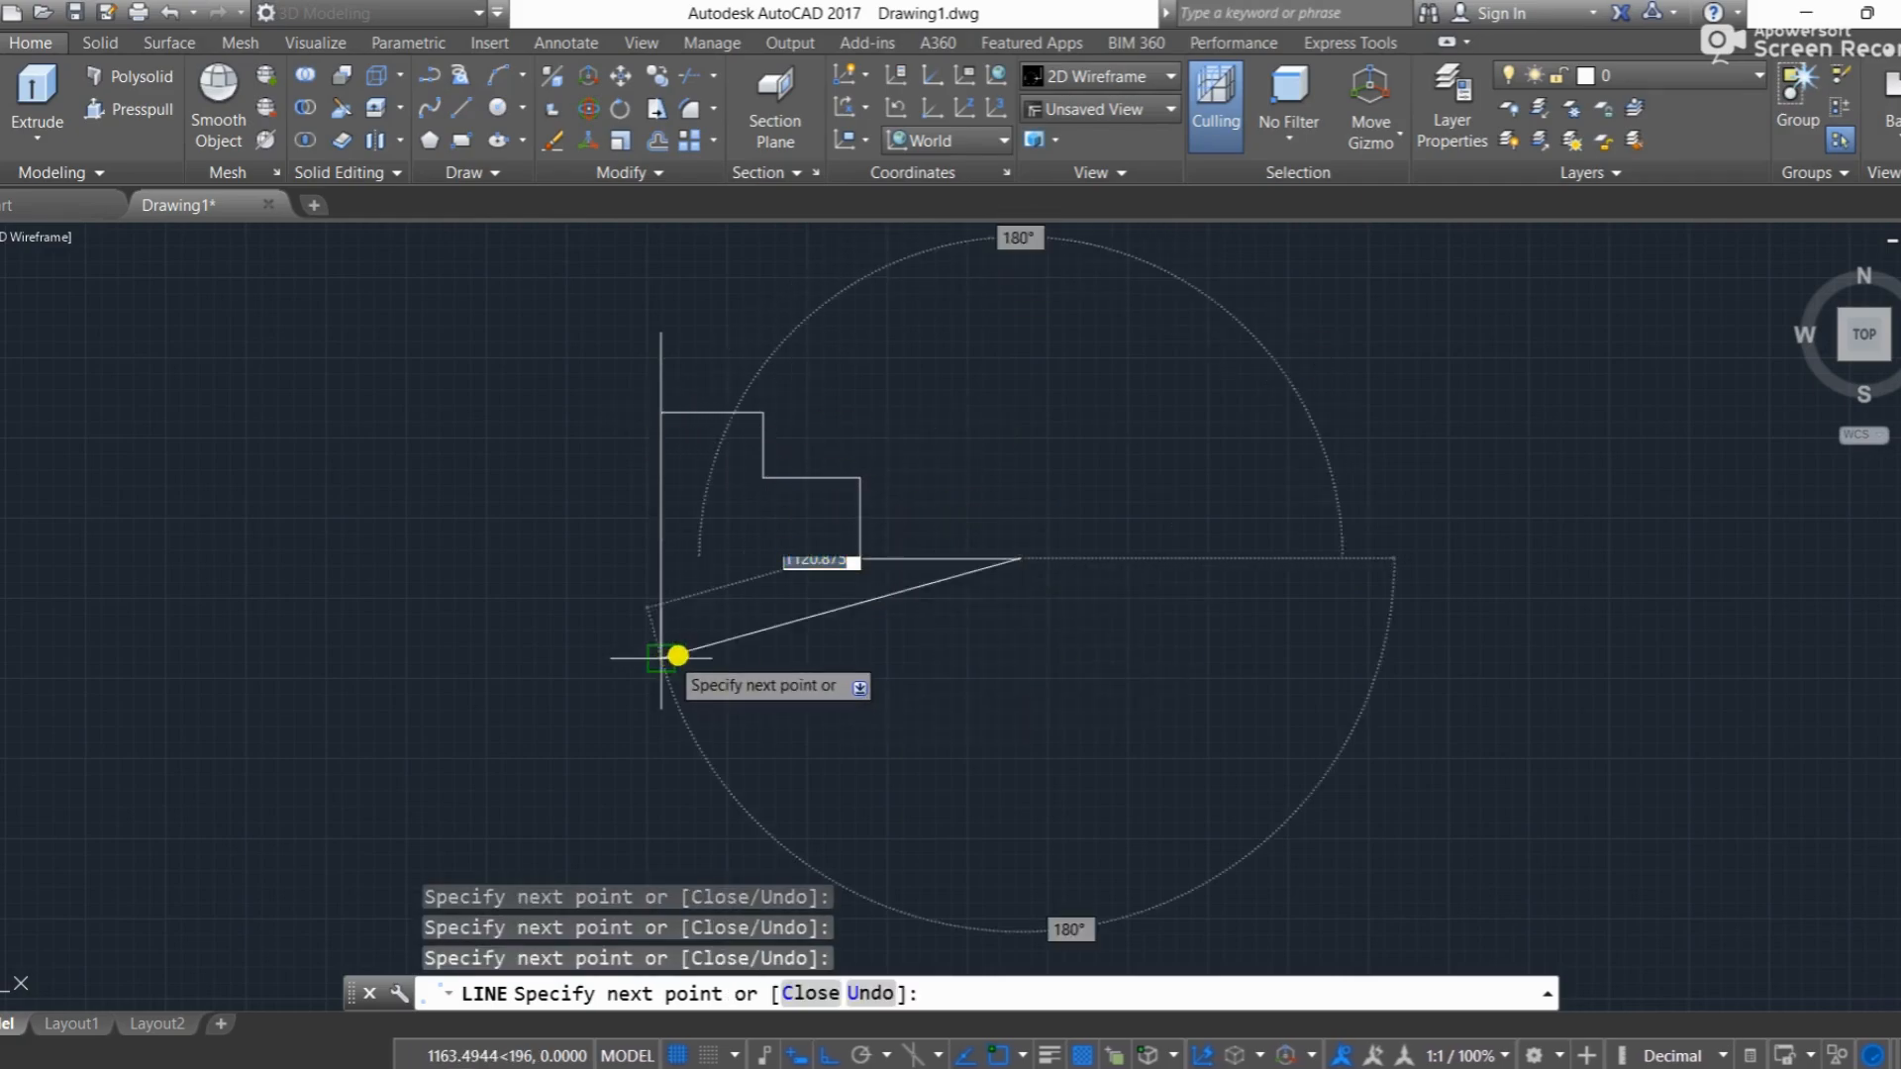
left_click(1025, 656)
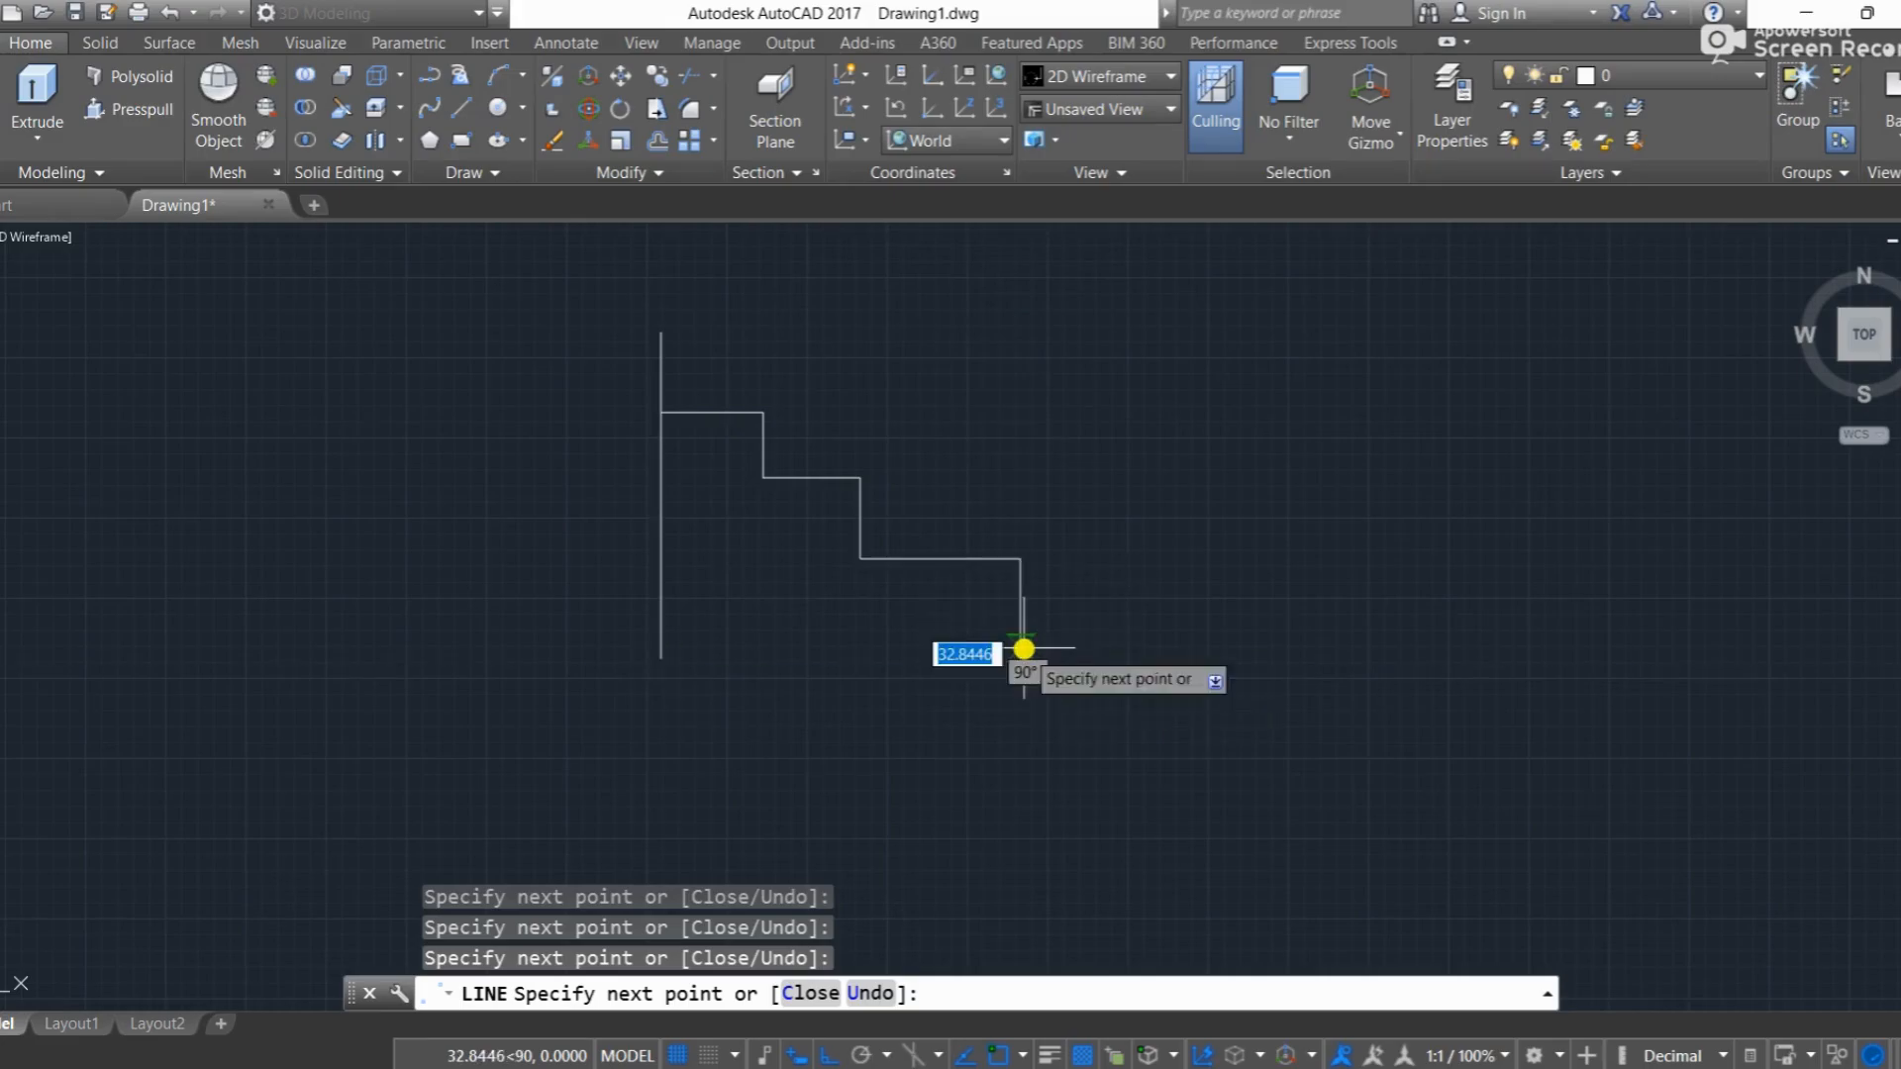
left_click(650, 657)
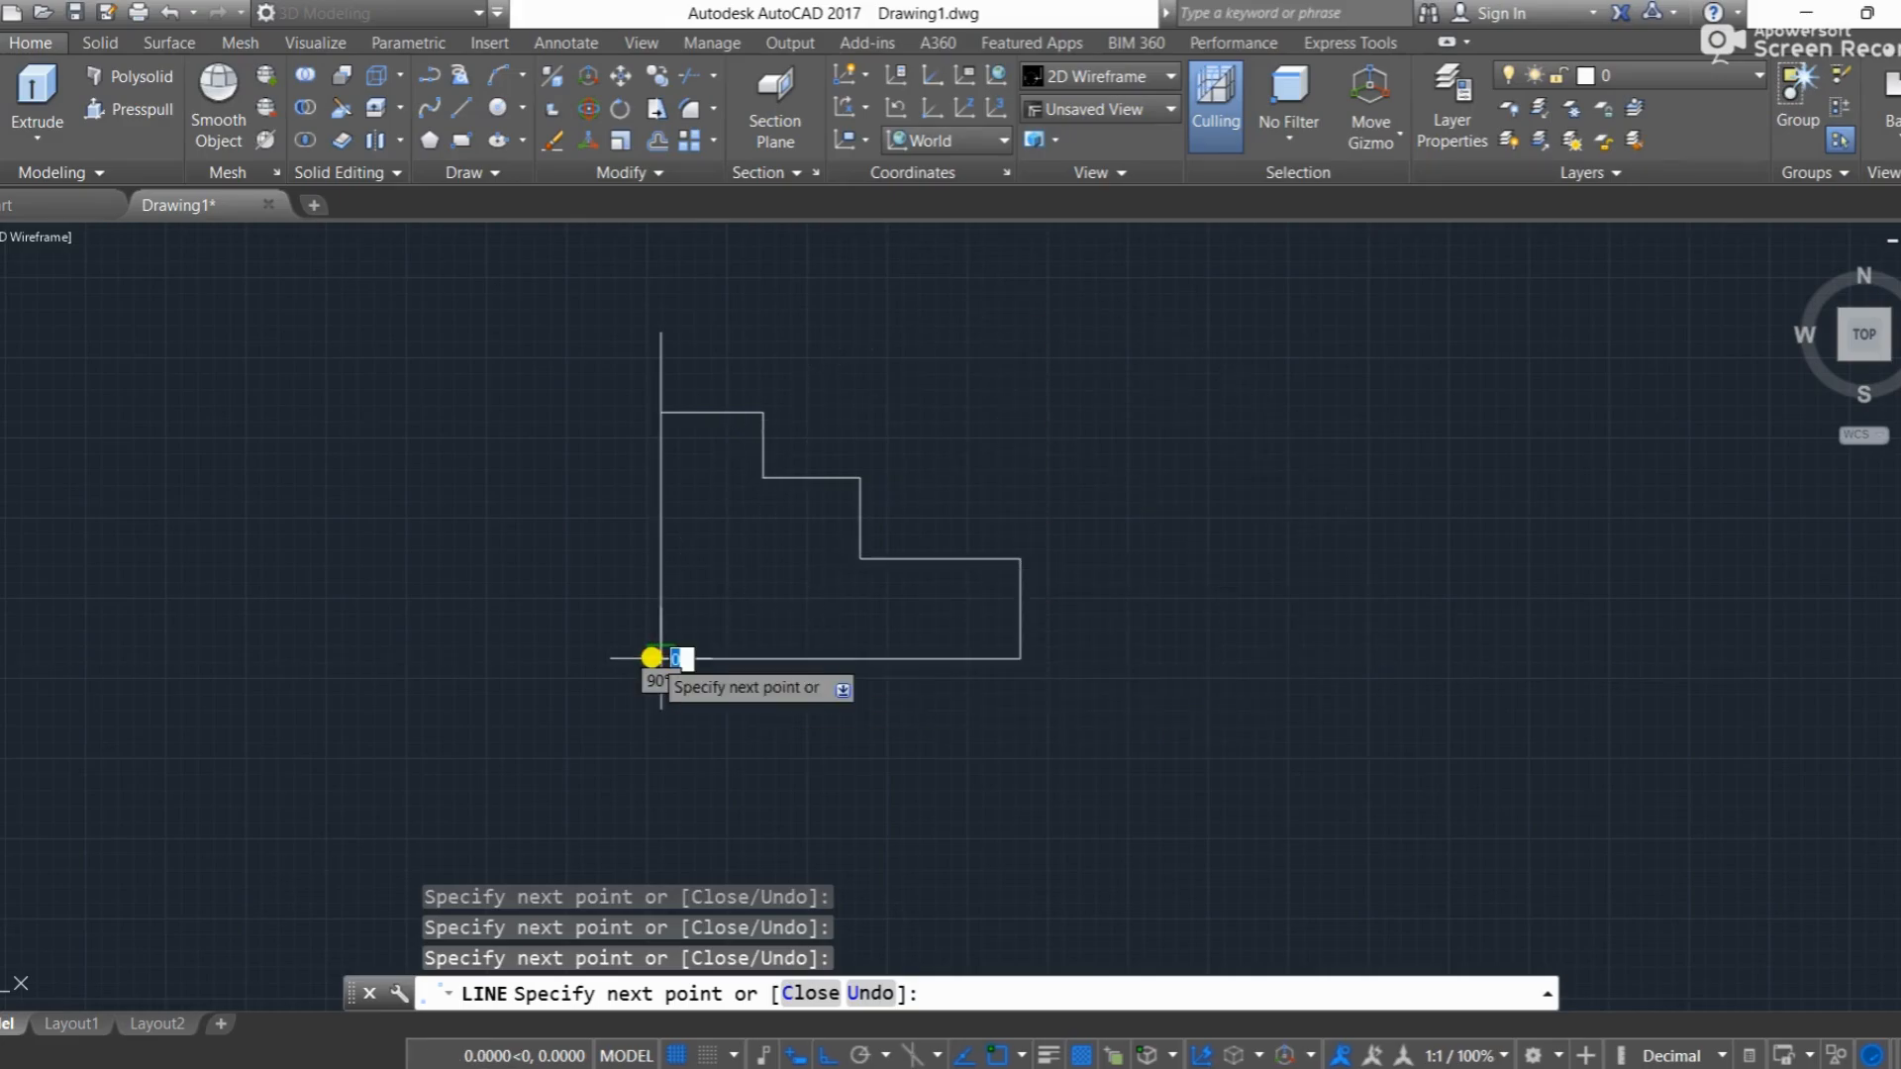
key("Escape")
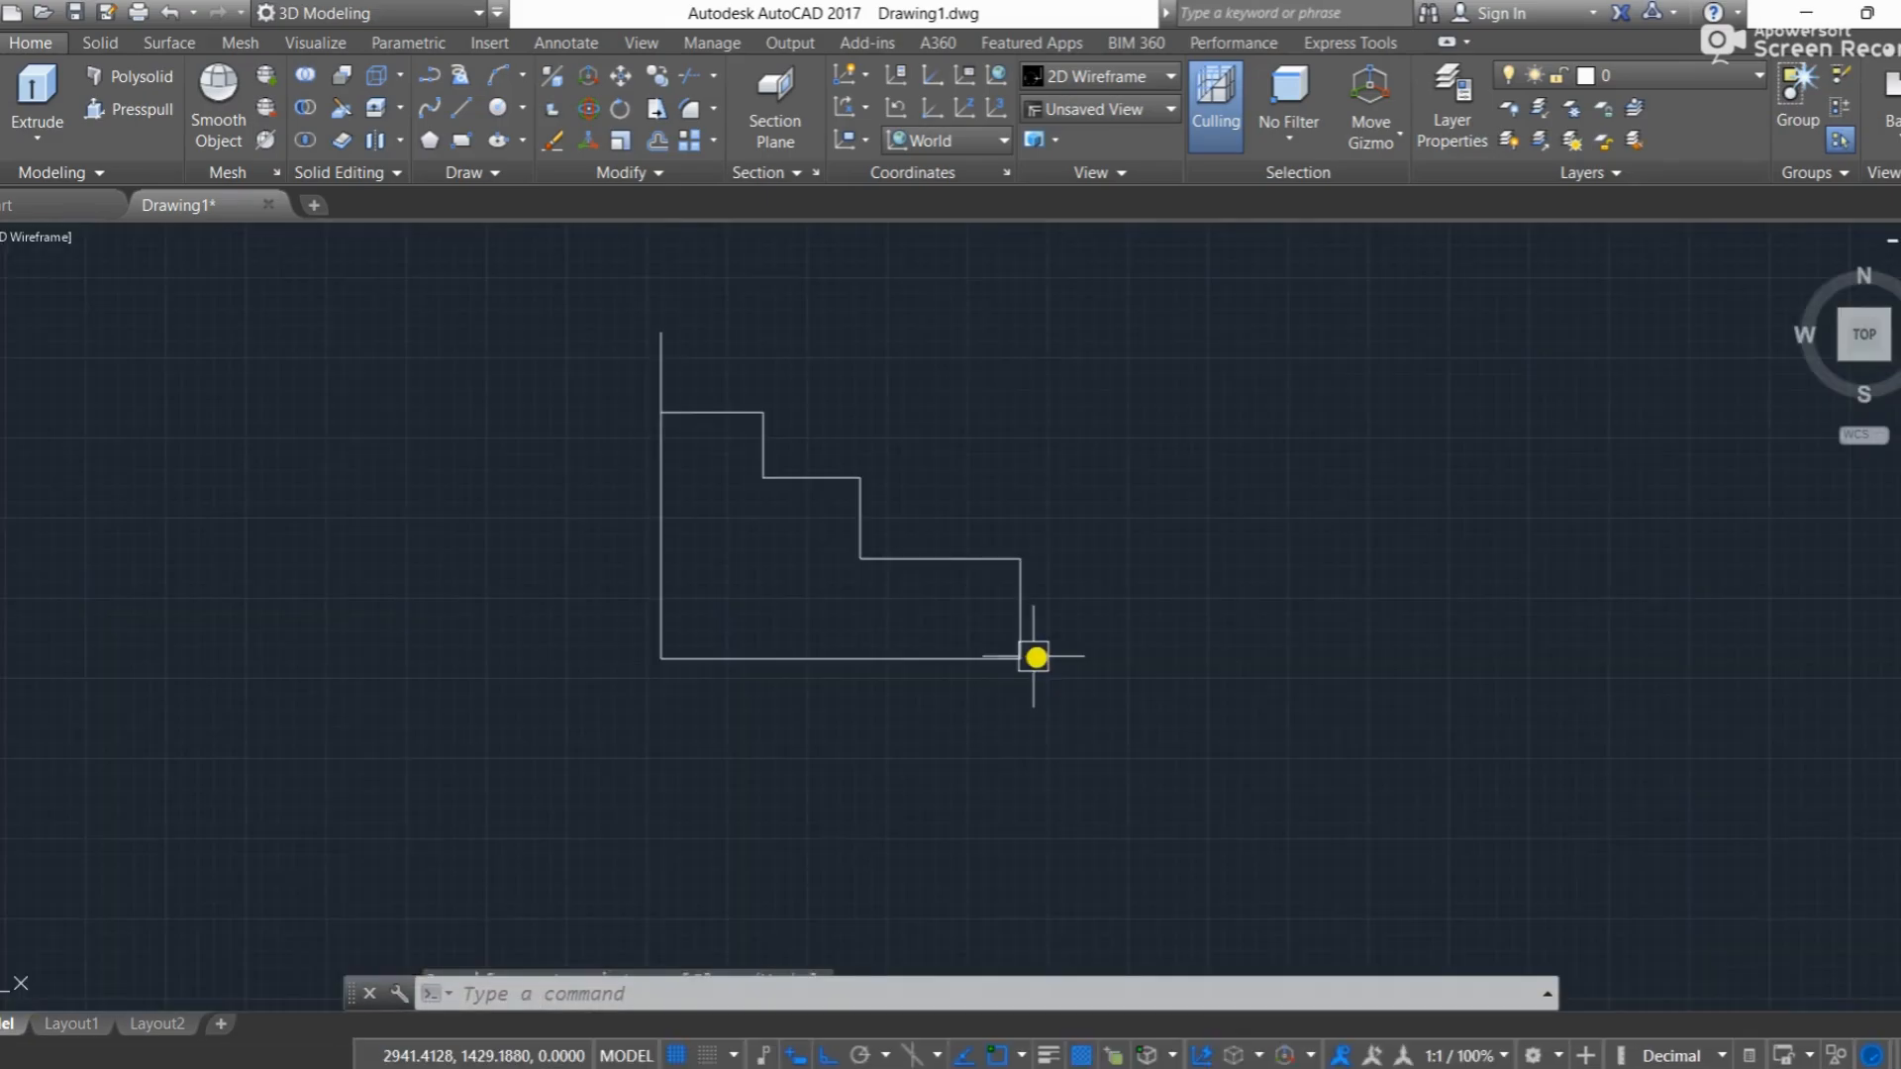
Step: Check that the base, outer edge and lowest tread are separate line objects by selecting them and clearing the selection
left_click(1008, 657)
left_click(1020, 628)
left_click(972, 556)
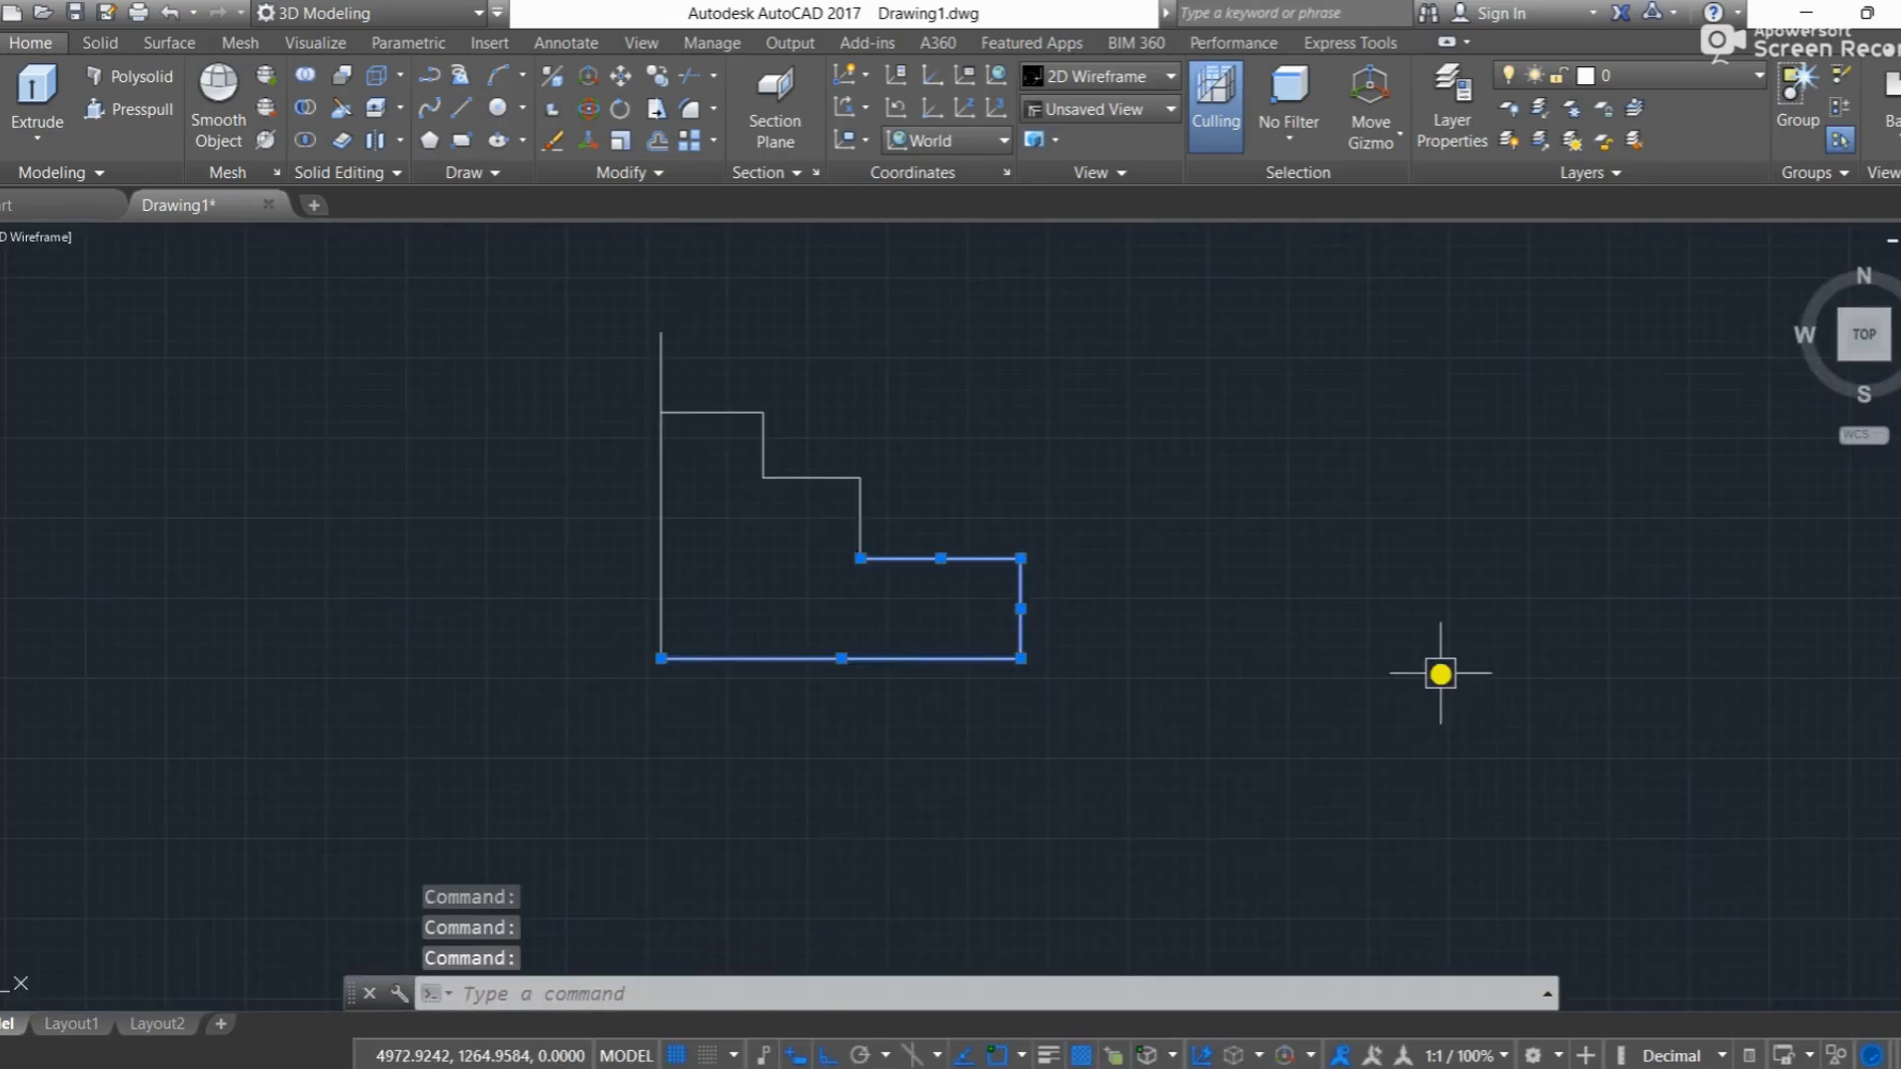
key("Escape")
left_click(43, 121)
left_click(70, 283)
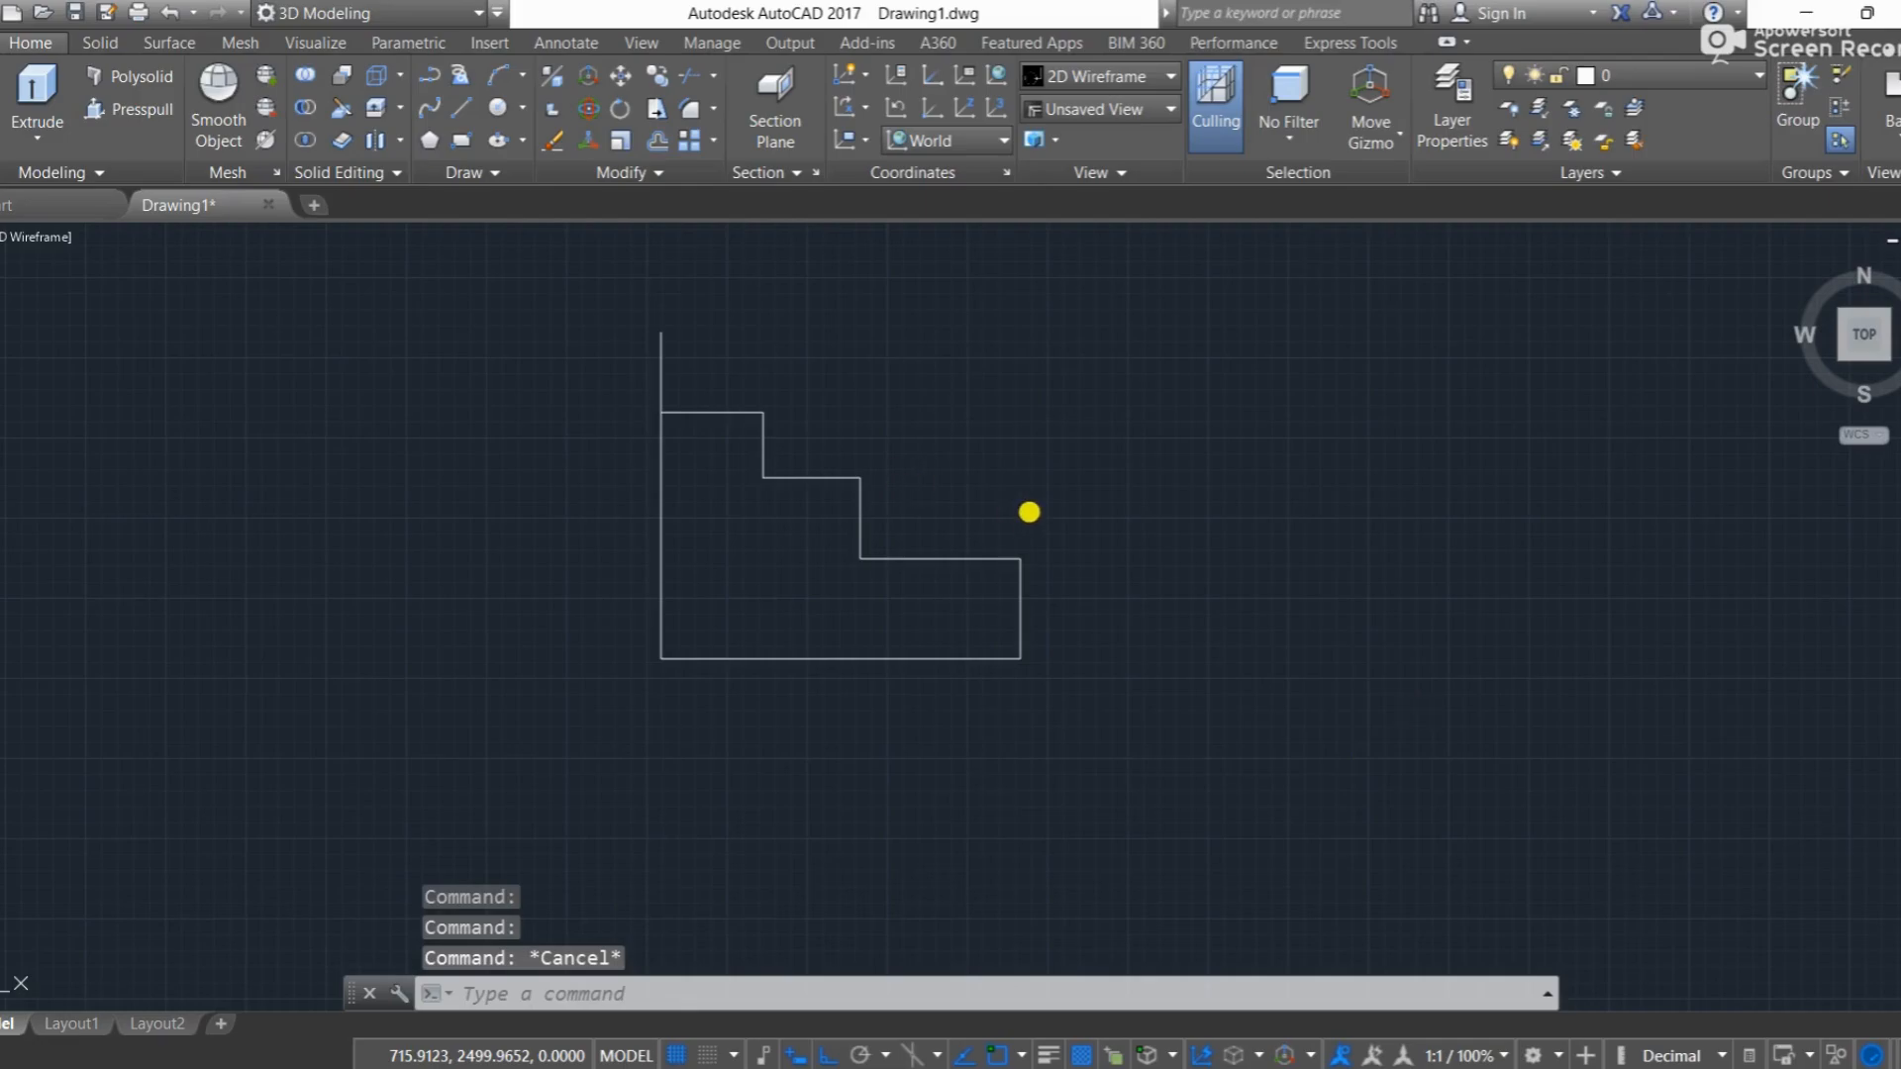
mouse_move(1117, 649)
left_mouse_down()
mouse_move(971, 670)
mouse_move(806, 531)
mouse_move(768, 407)
mouse_move(733, 413)
left_mouse_up()
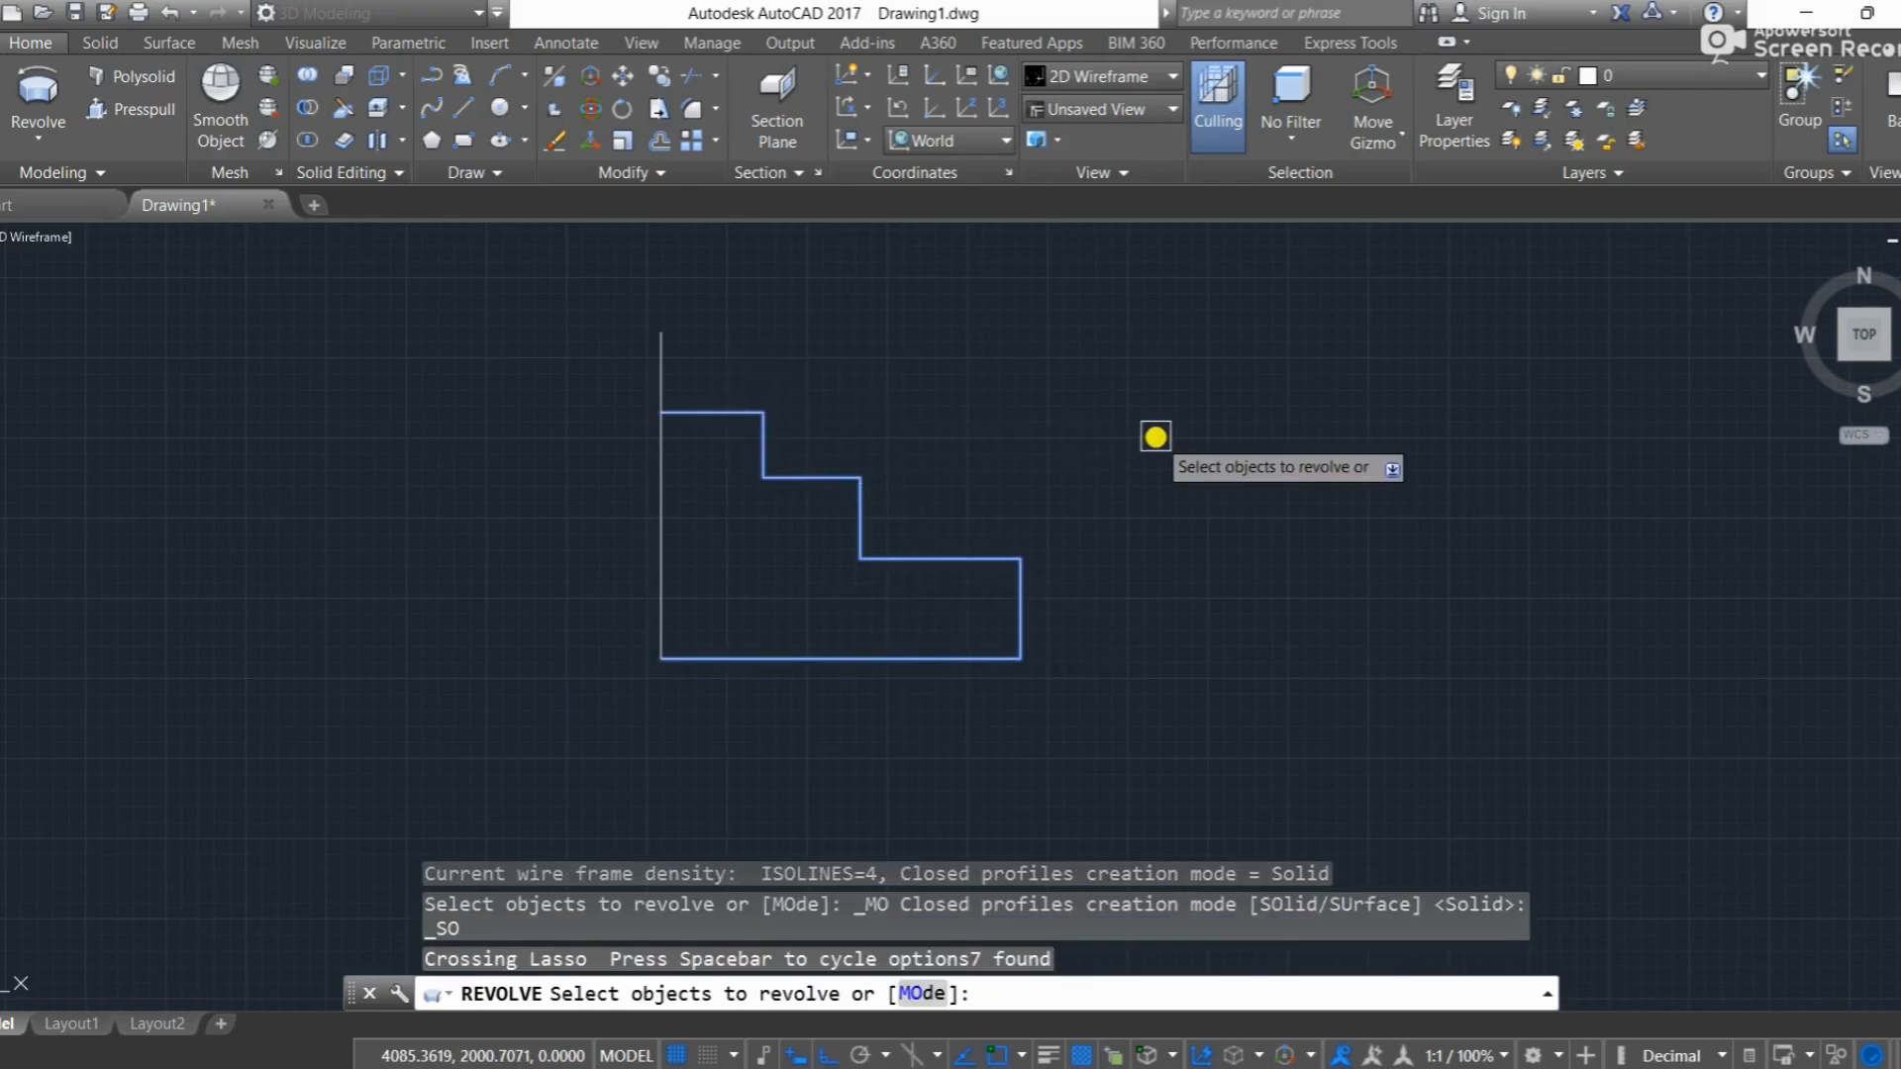
key("Return")
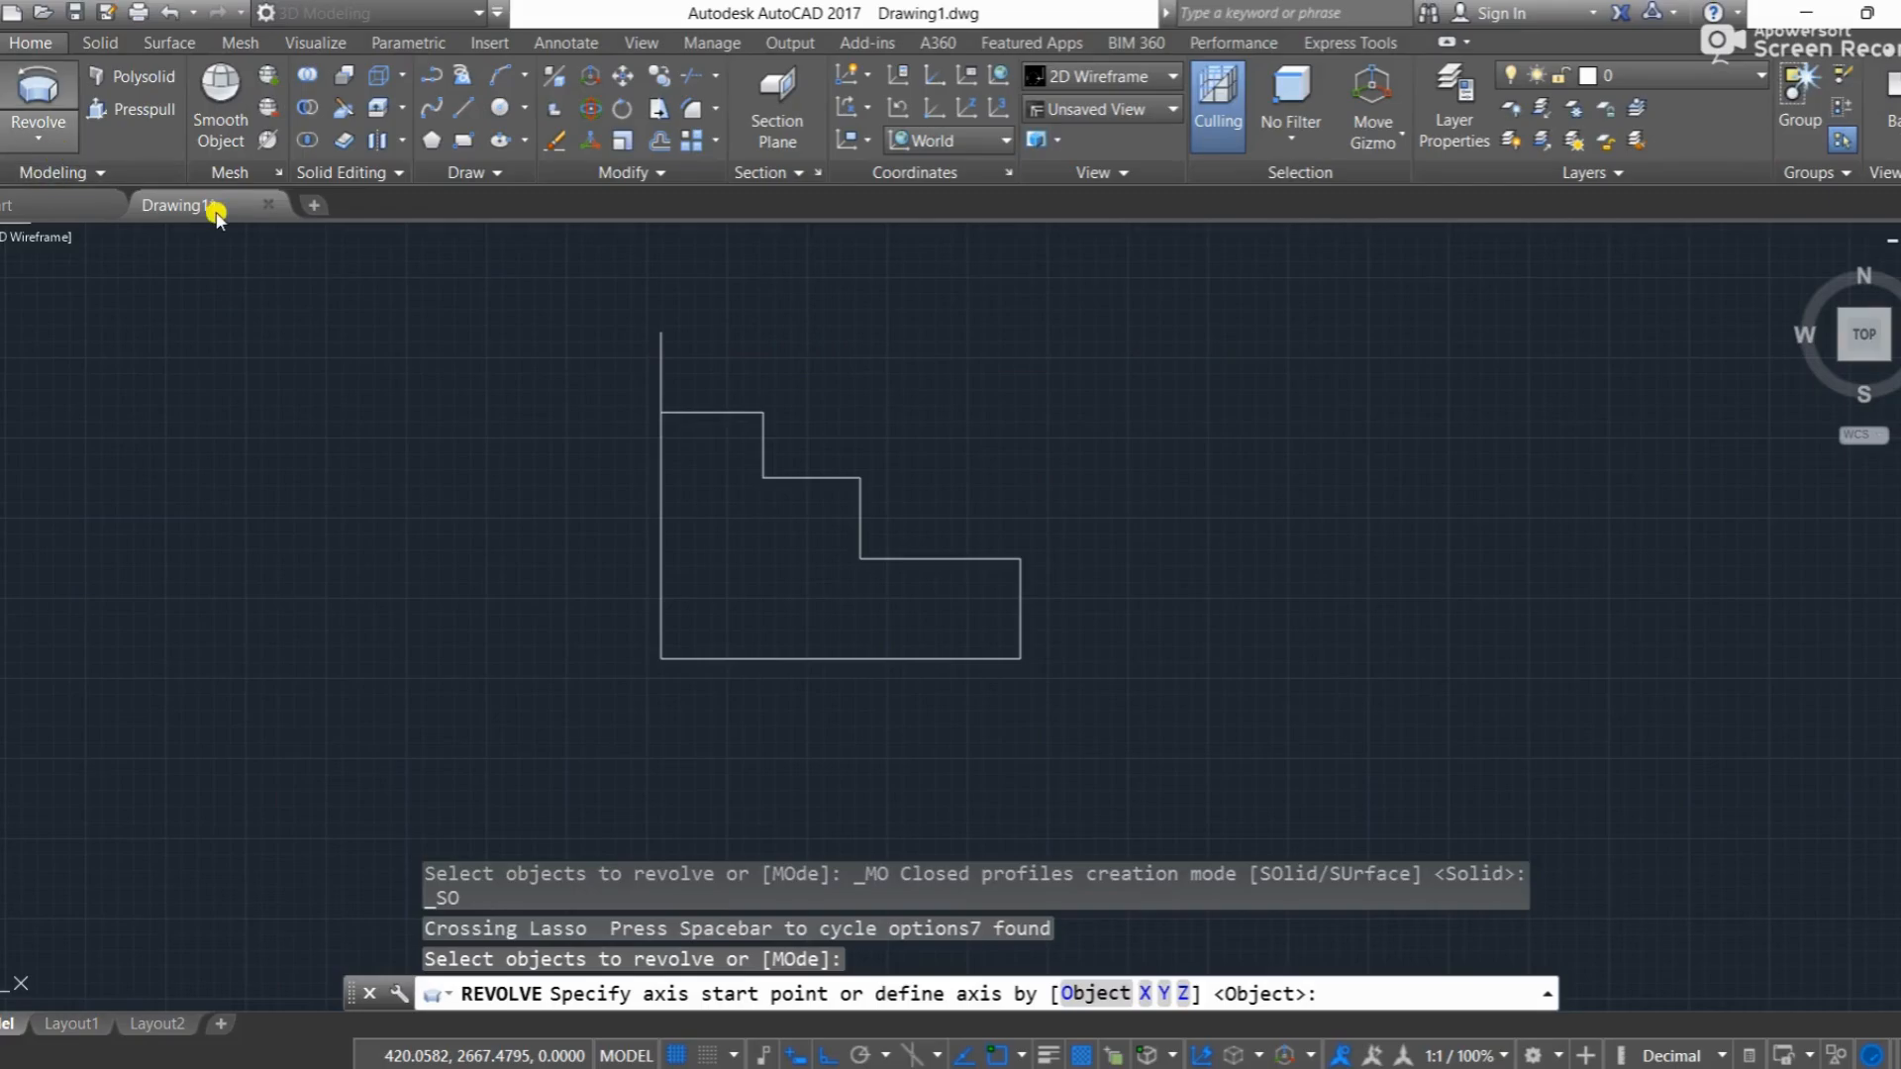
key("Escape")
Step: Revolve the seven stepped outline lines 360° about the vertical line, leaving that line out of the selection
type("re")
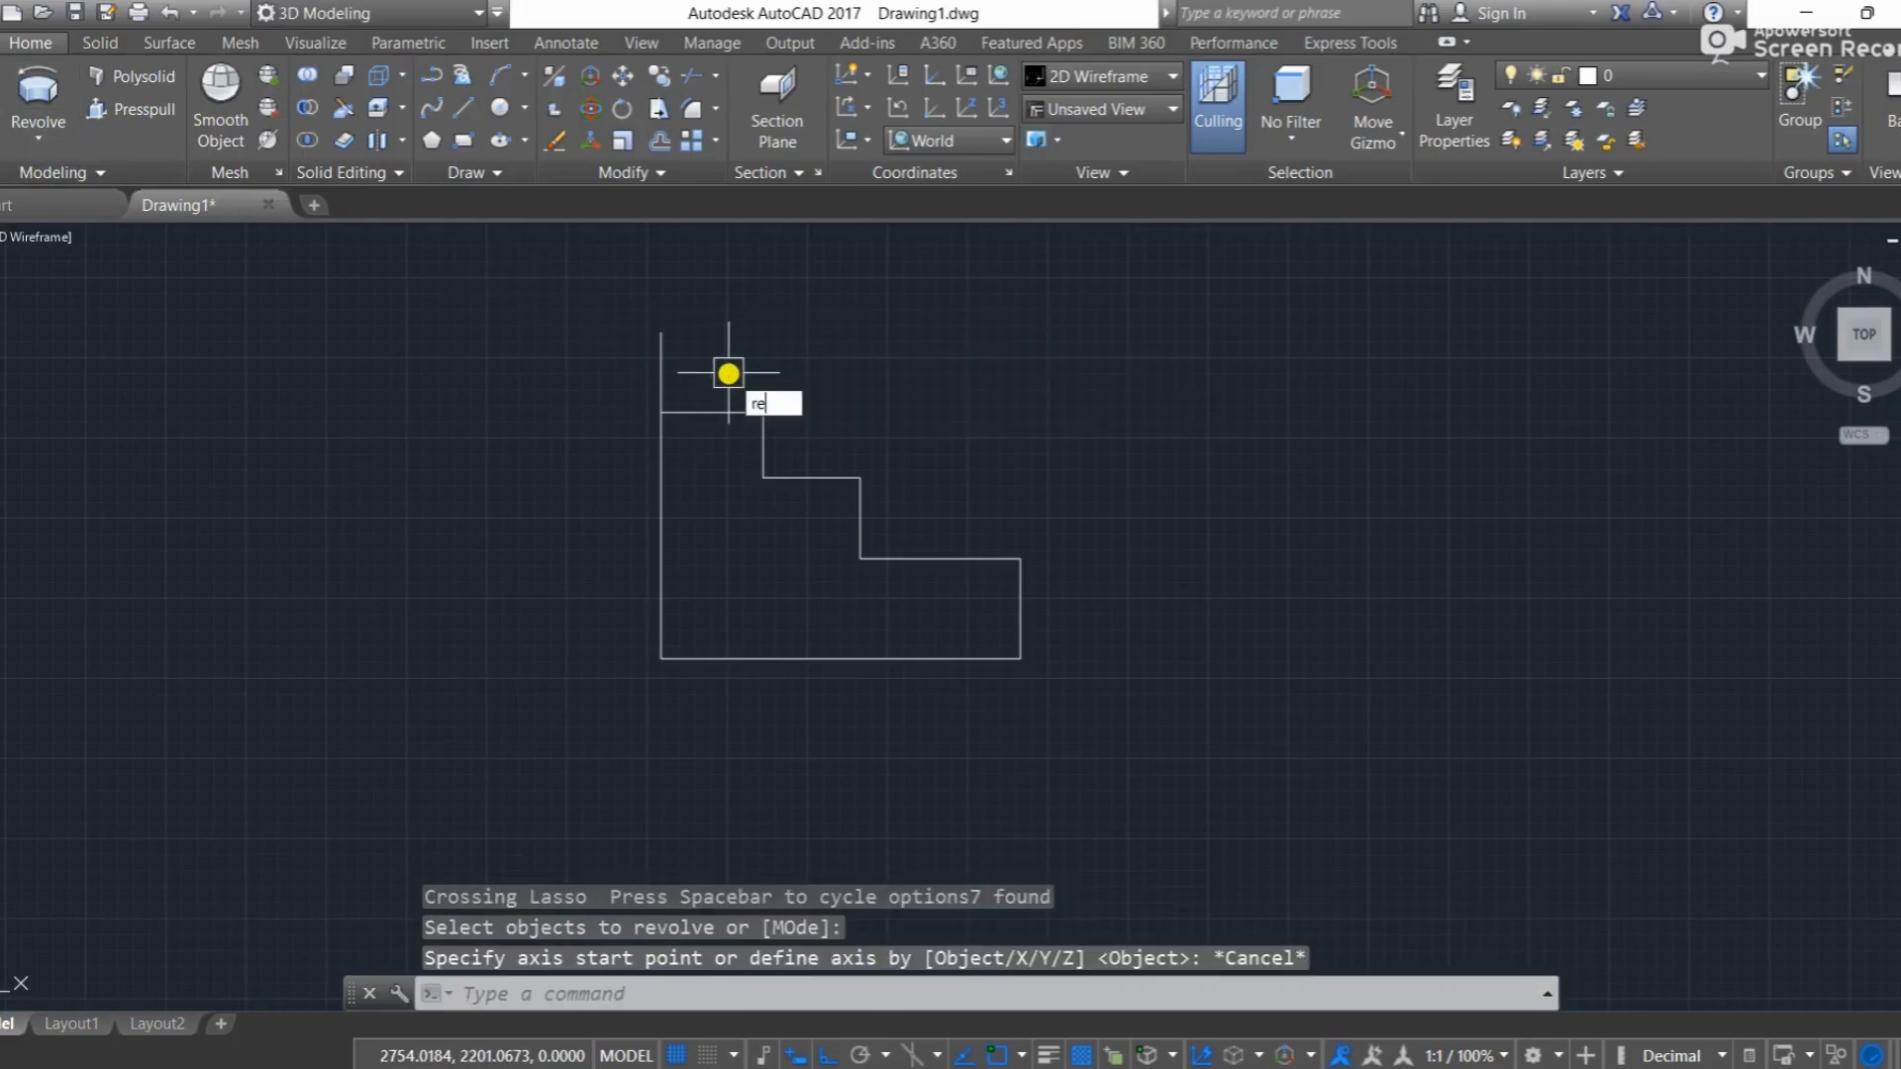
type("v")
key("Return")
mouse_move(1067, 655)
left_mouse_down()
mouse_move(904, 658)
mouse_move(785, 544)
mouse_move(751, 479)
left_mouse_up()
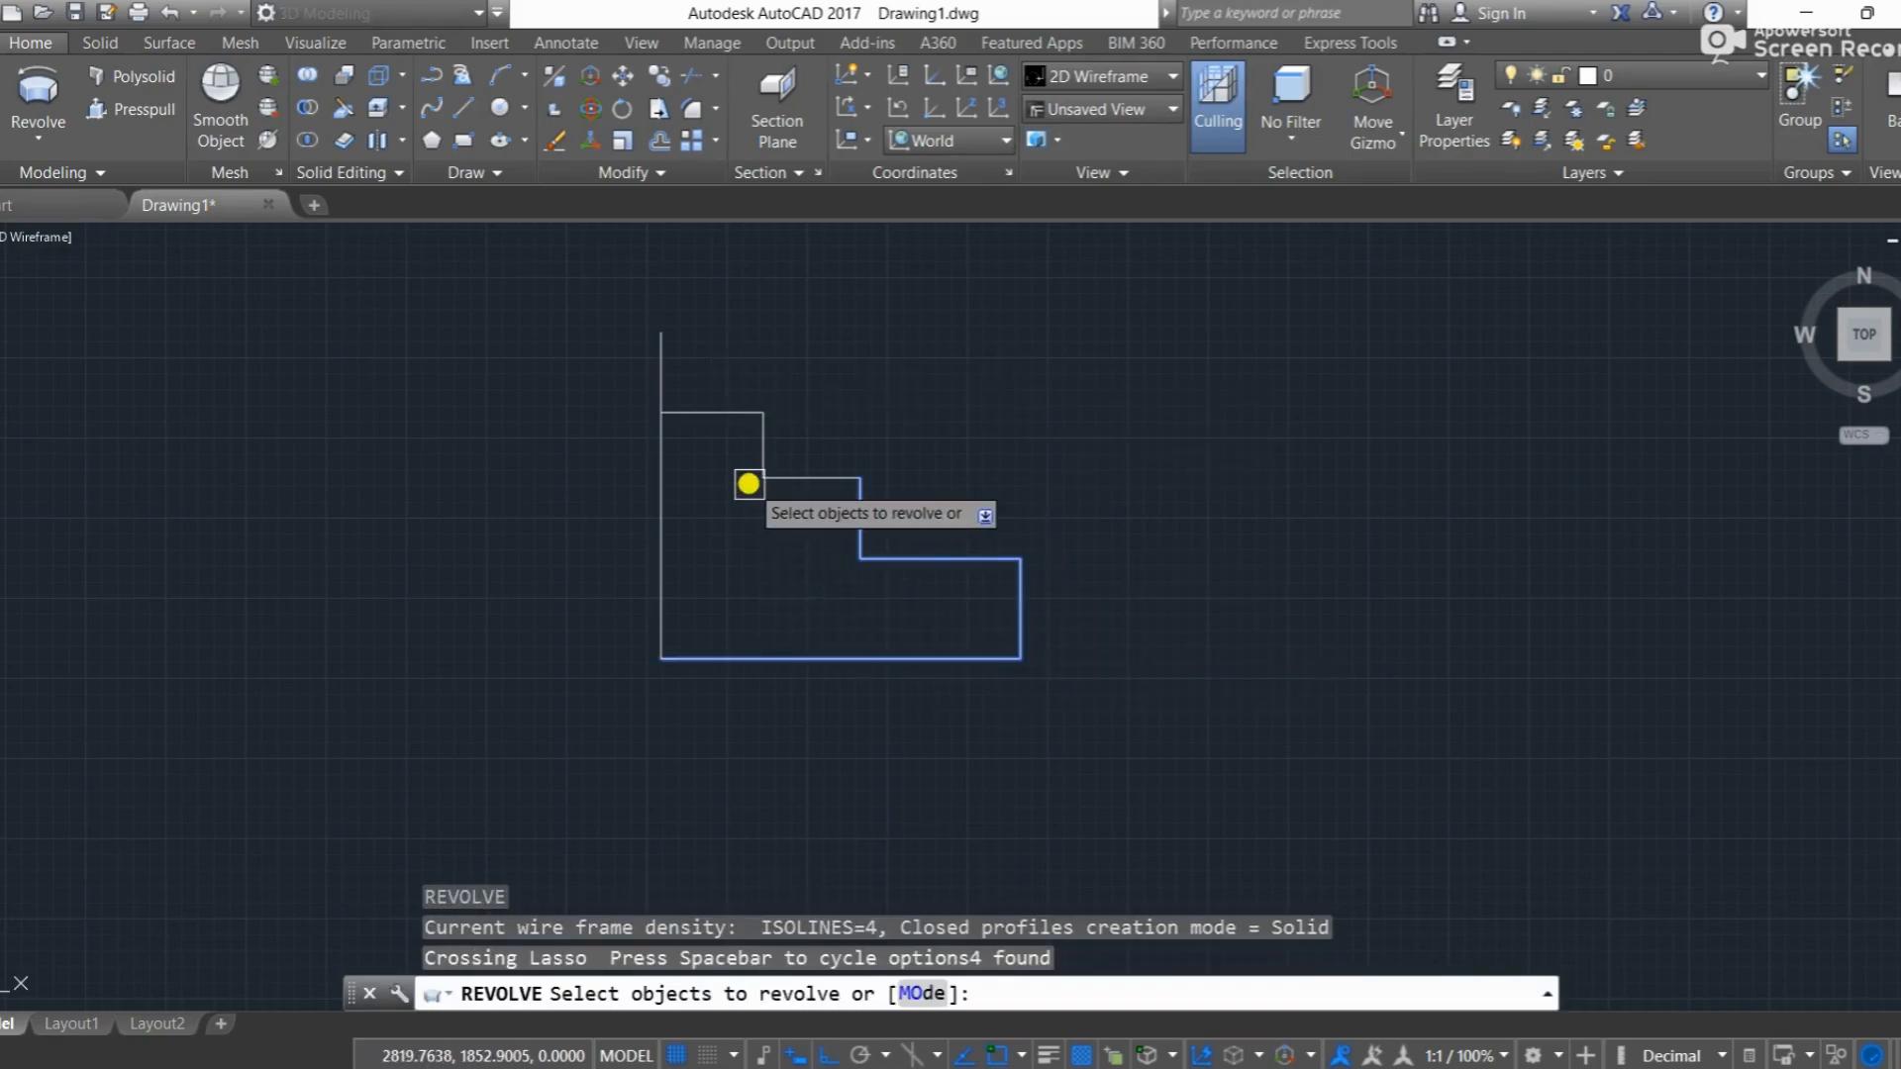
left_click(807, 482)
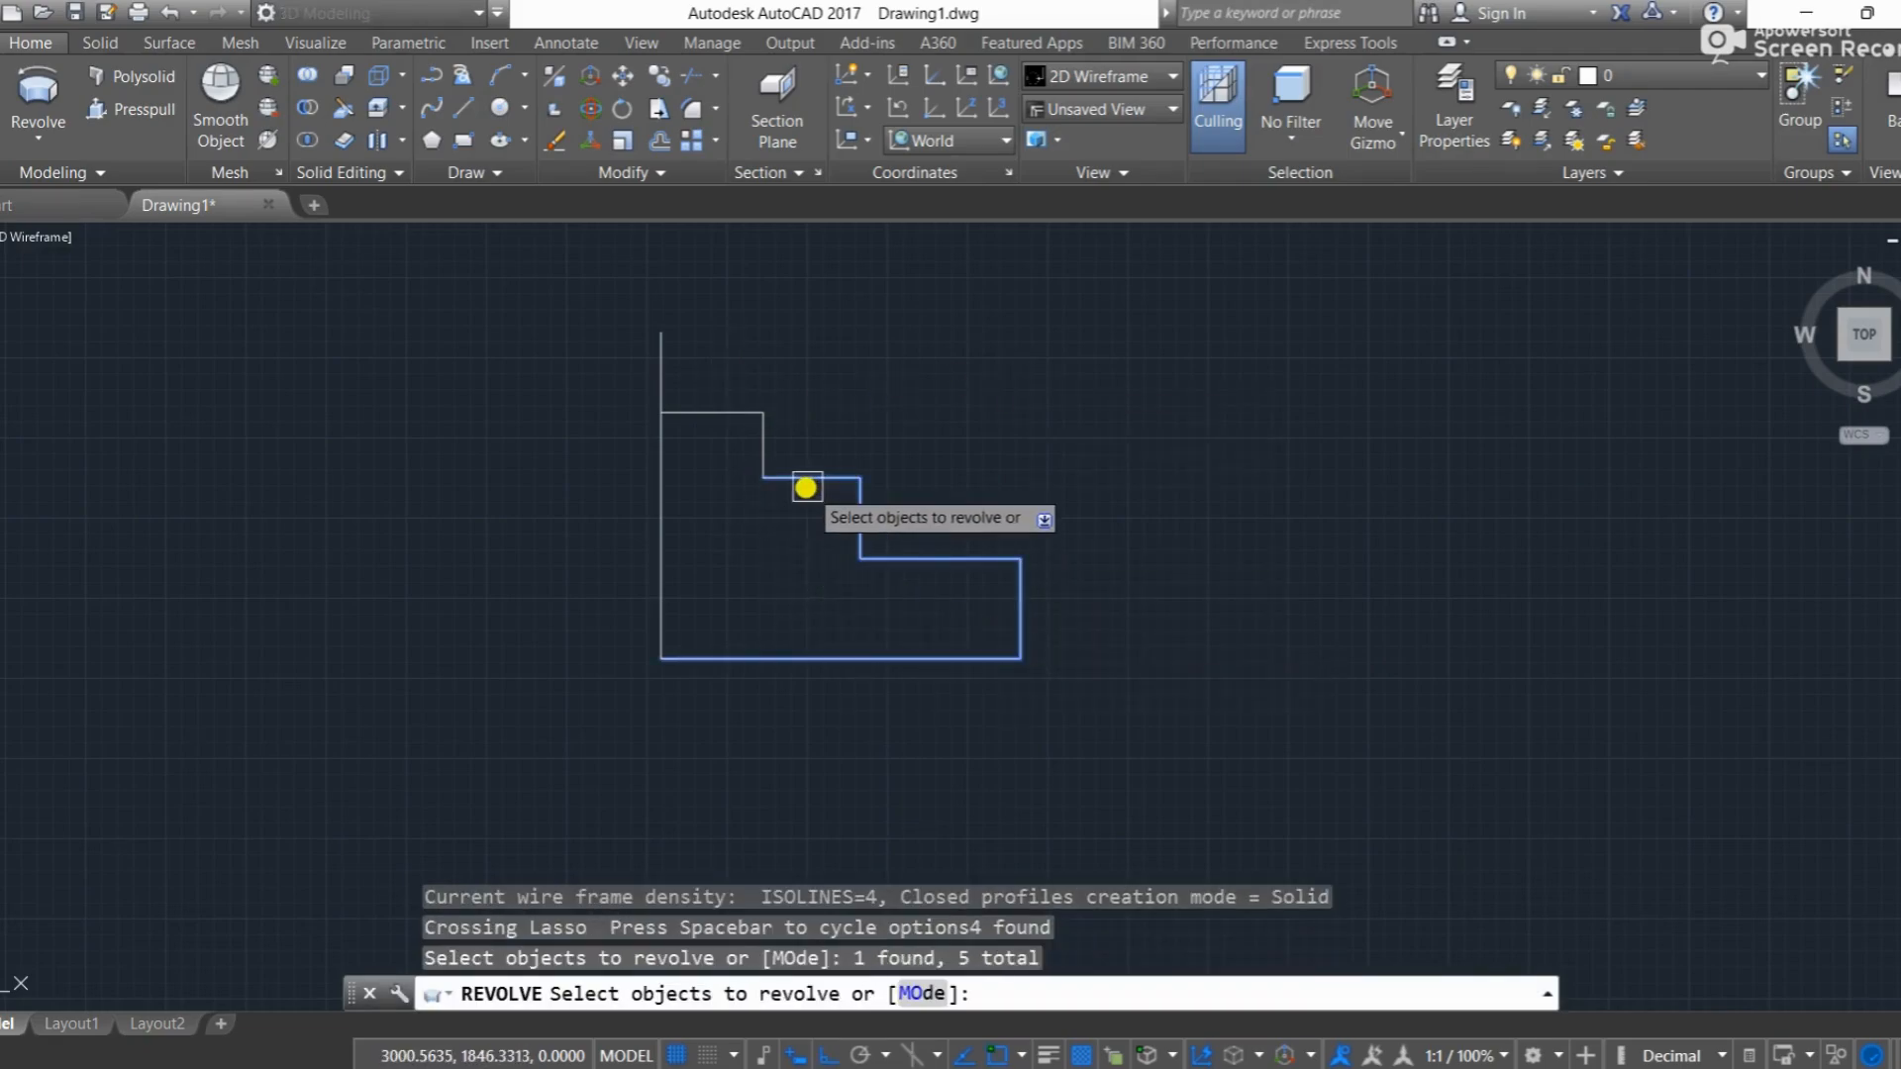
left_click(763, 441)
left_click(743, 413)
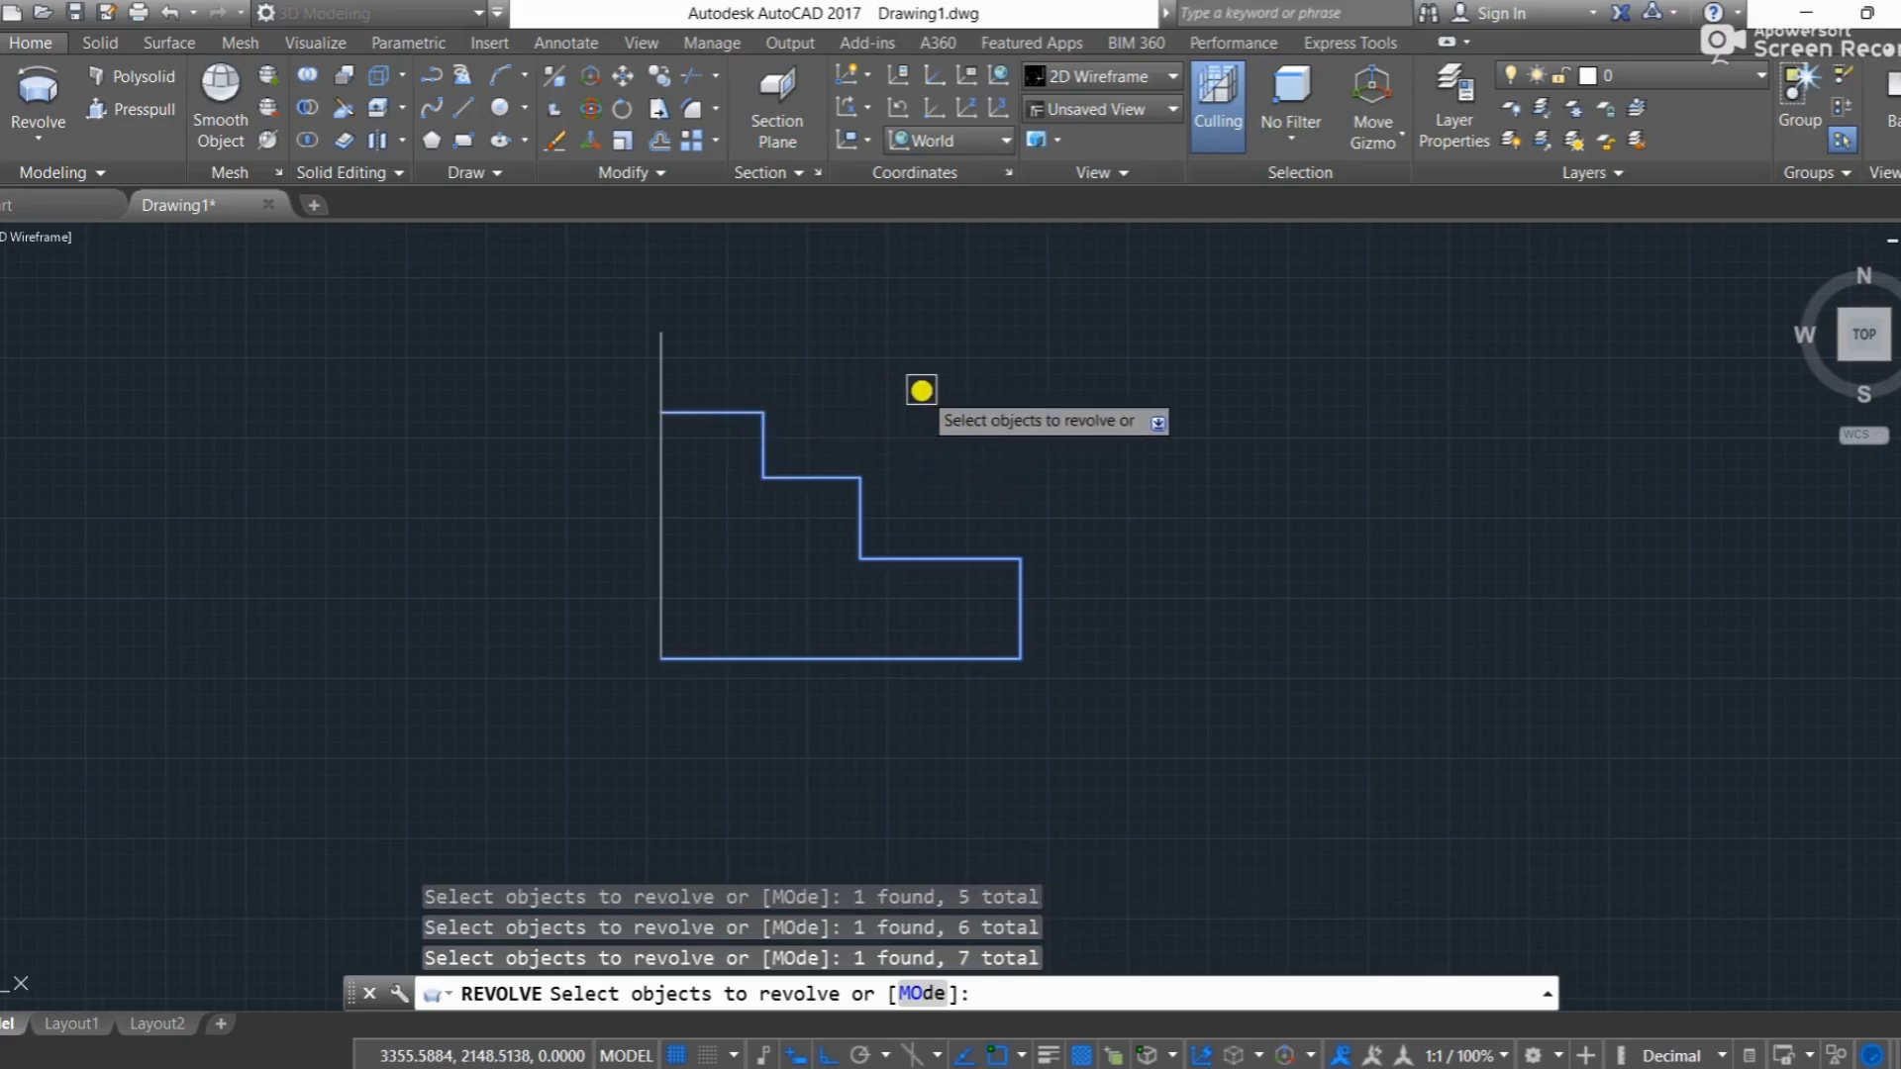
key("Return")
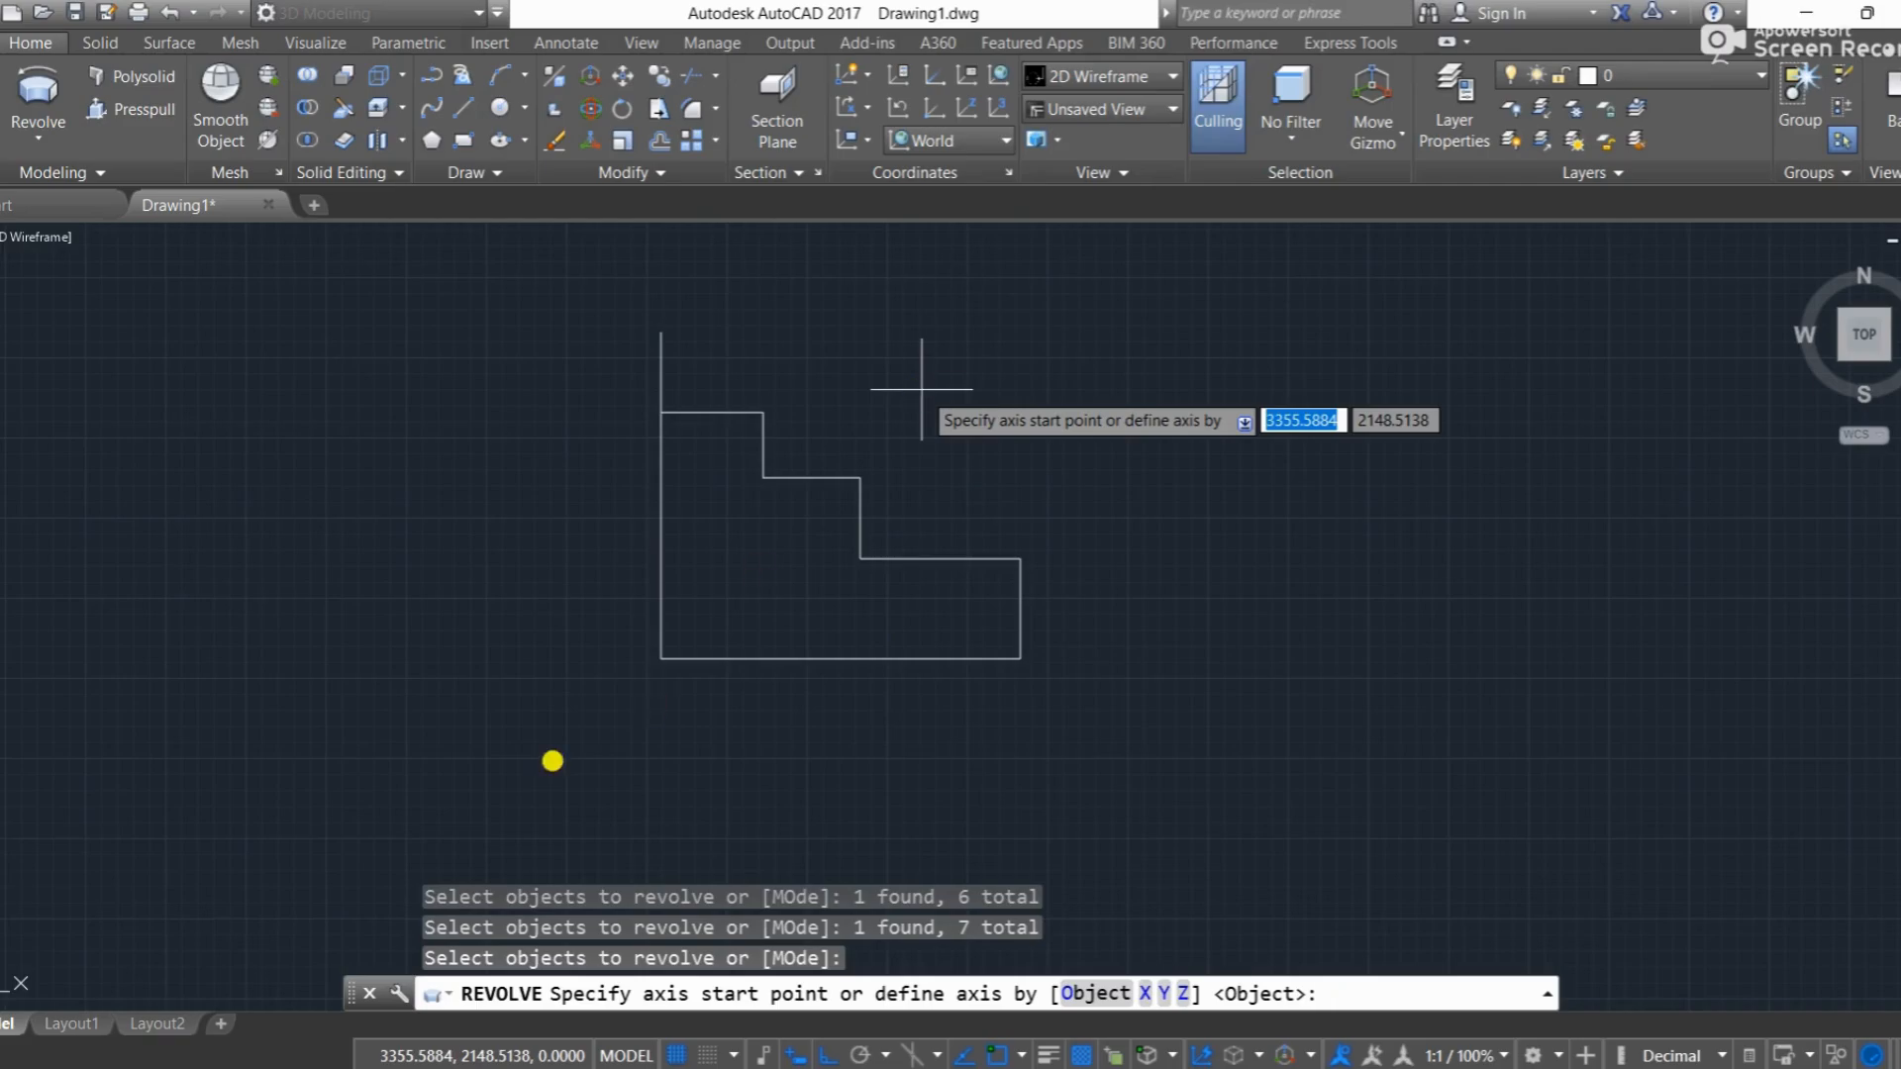
left_click(652, 663)
left_click(663, 340)
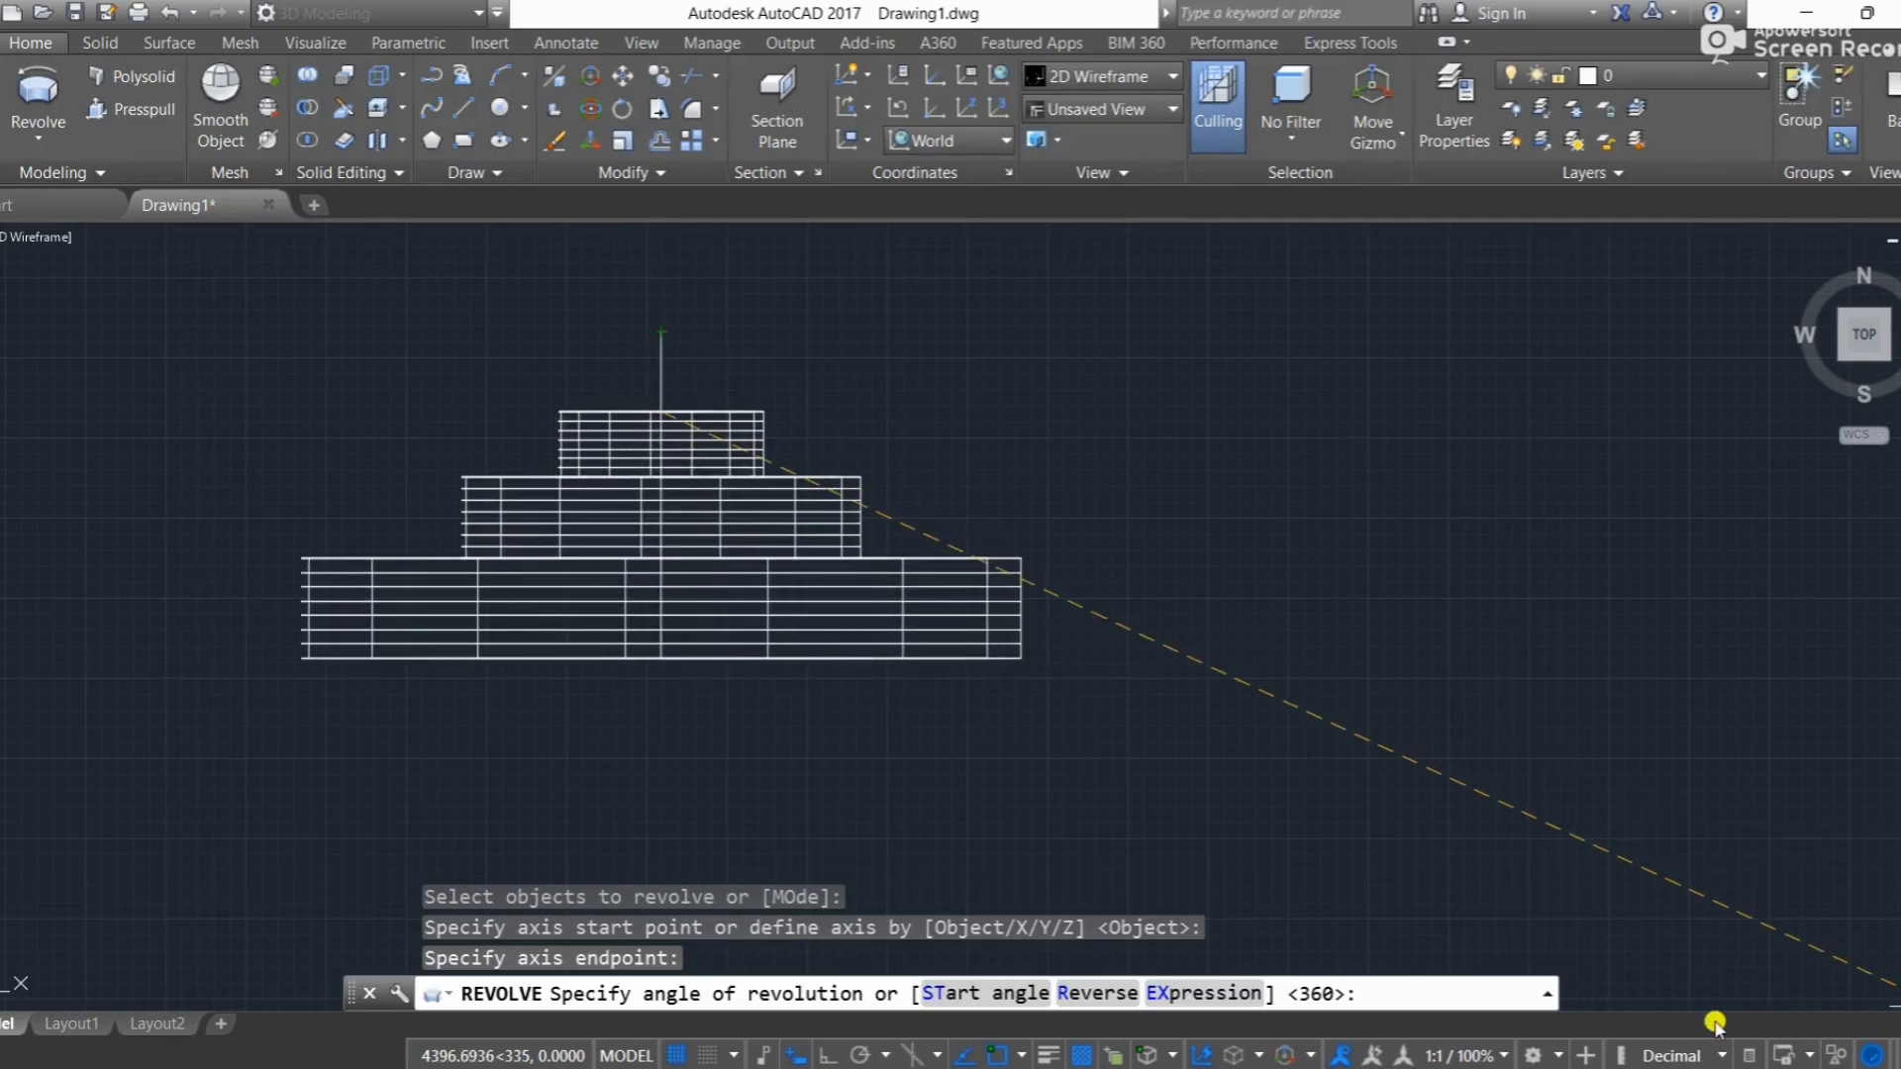
key("Return")
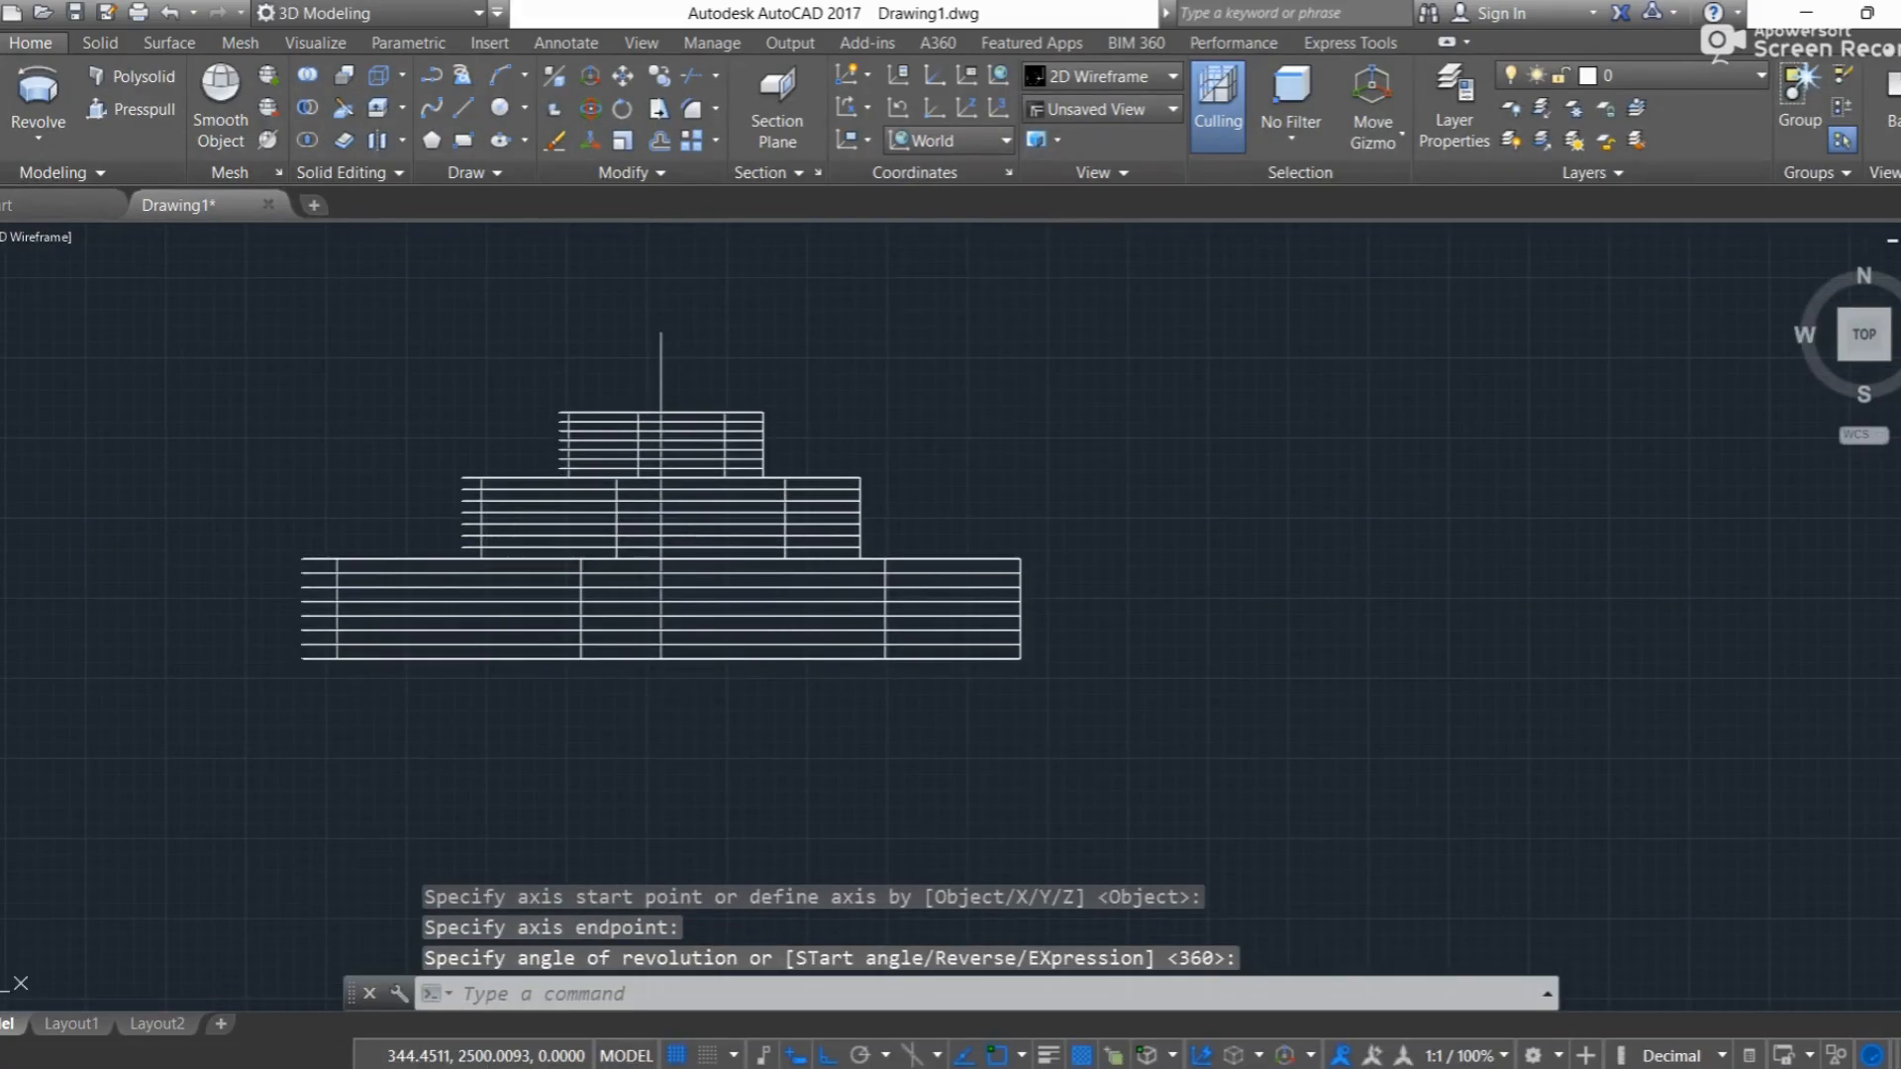
Step: Show the revolved shape in the SW Isometric view with the Realistic visual style
left_click(2, 237)
left_click(68, 462)
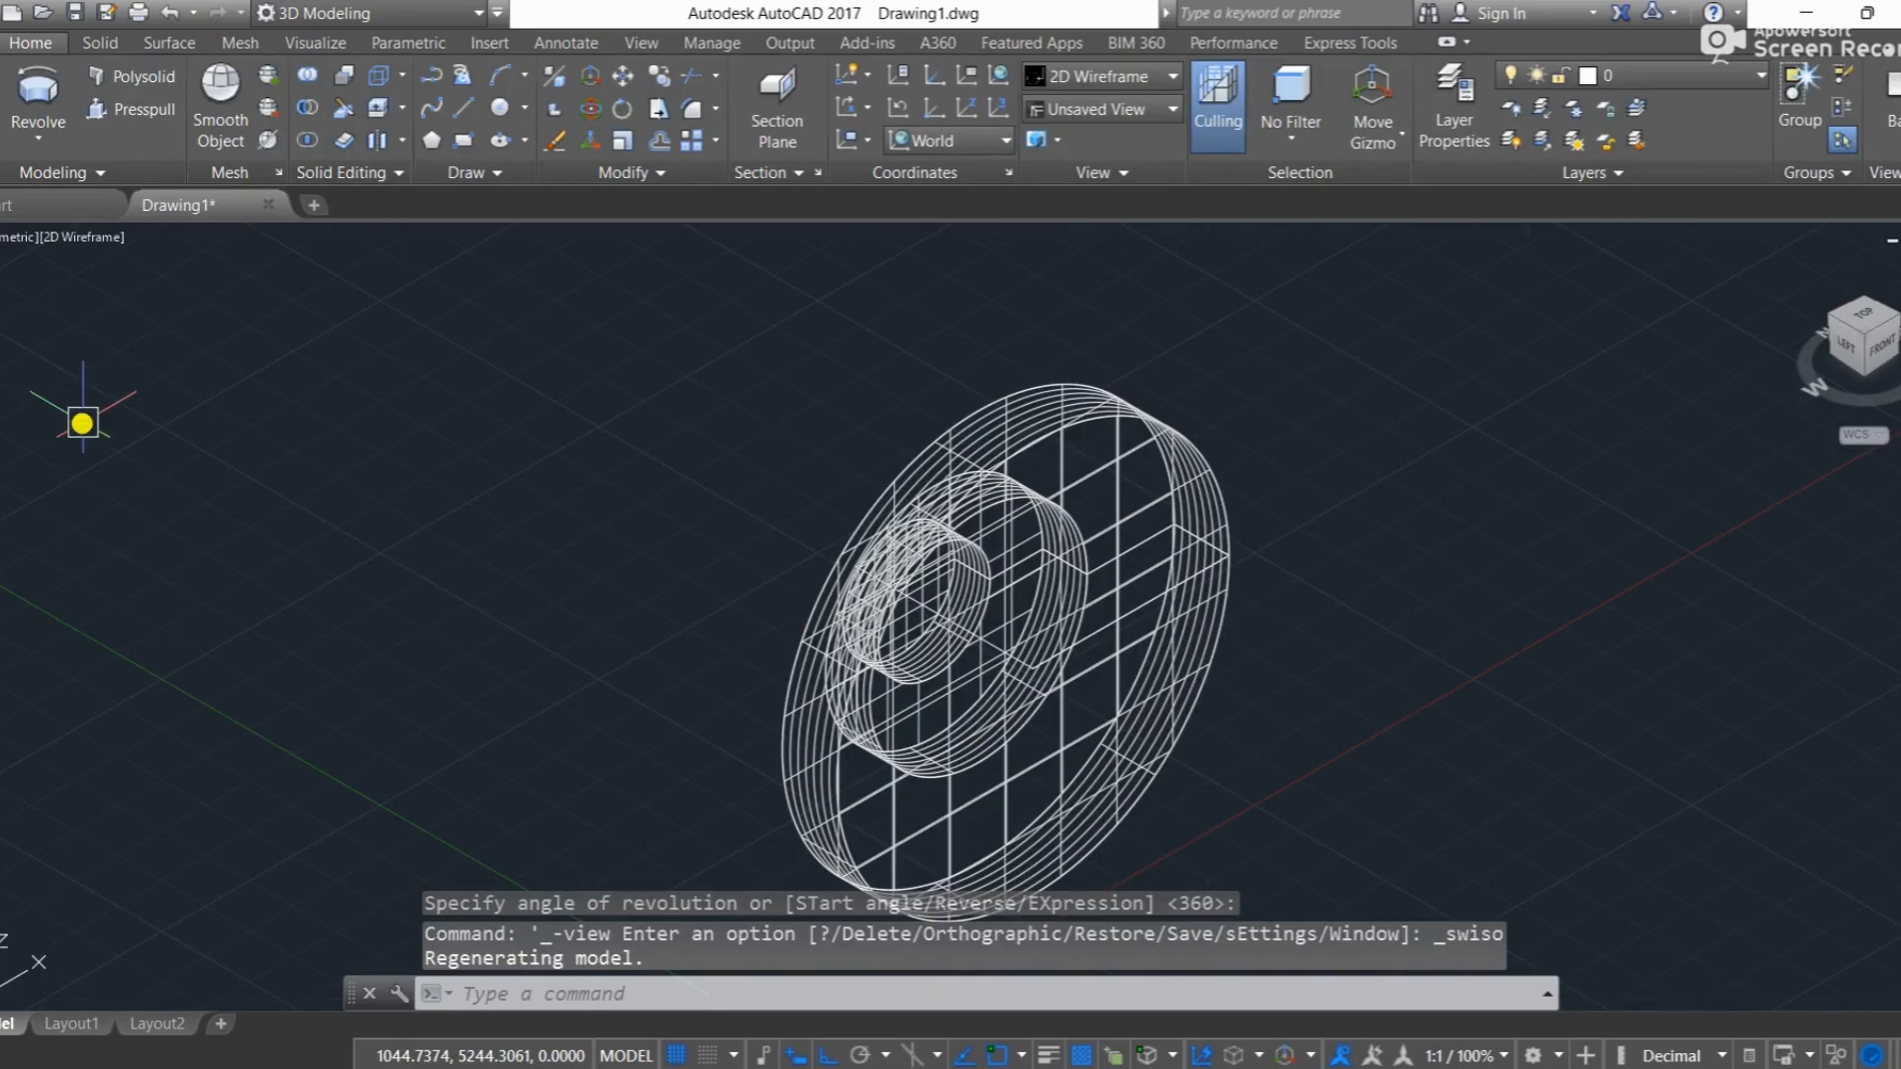
left_click(89, 238)
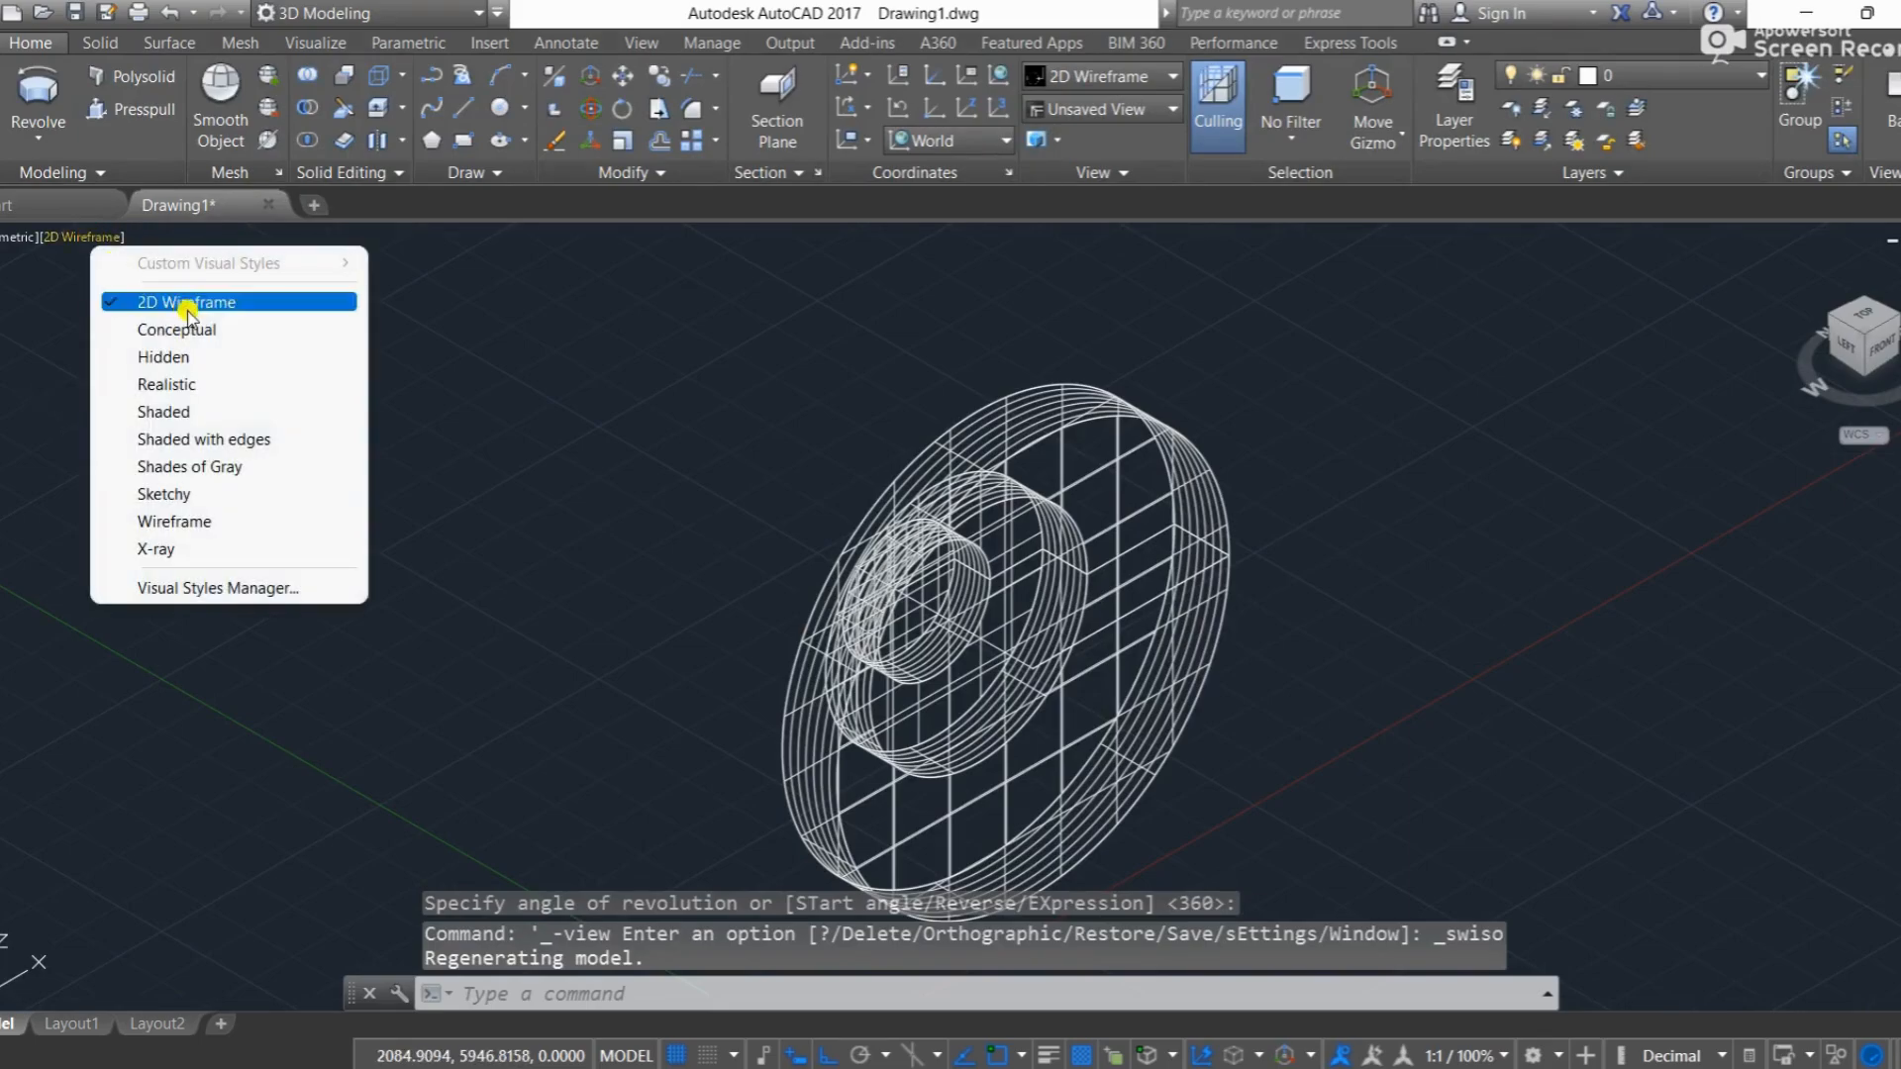
left_click(201, 382)
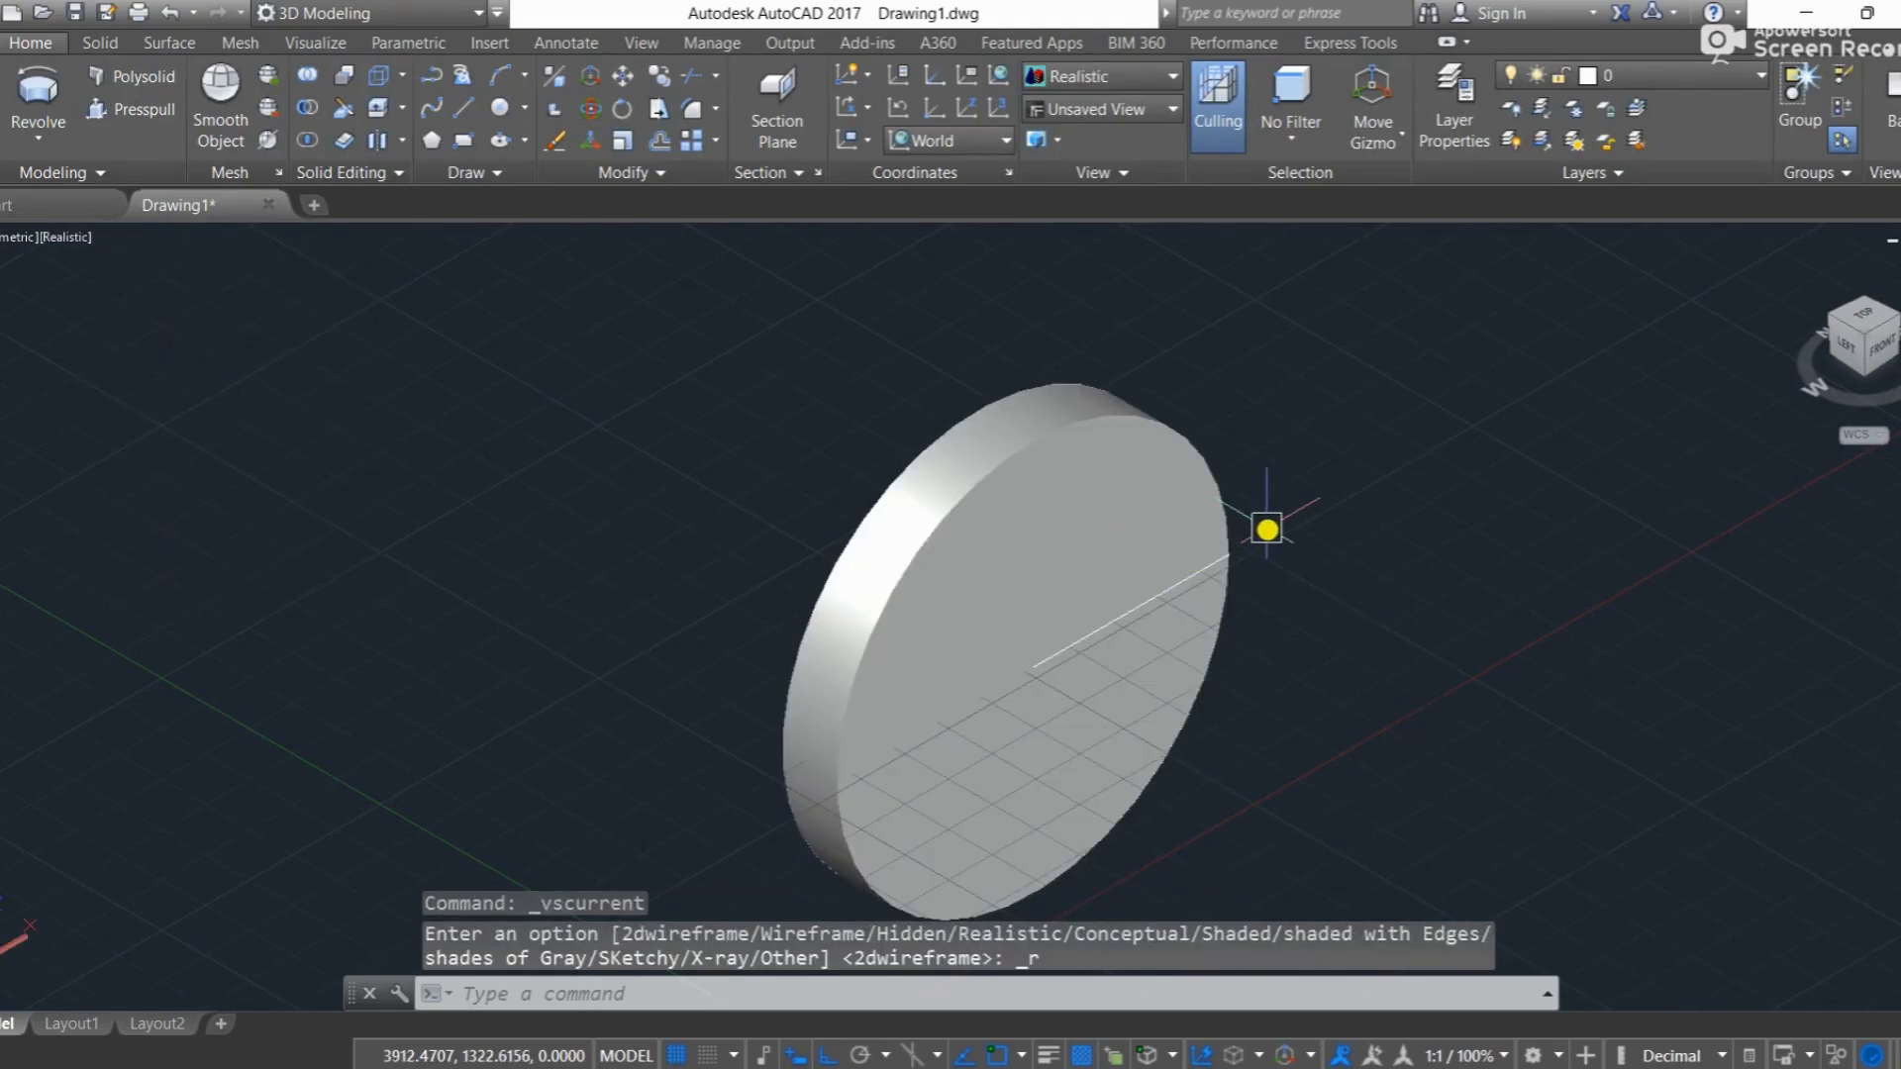
Step: Erase the flat circular end surface of the largest disc
left_click(1113, 525)
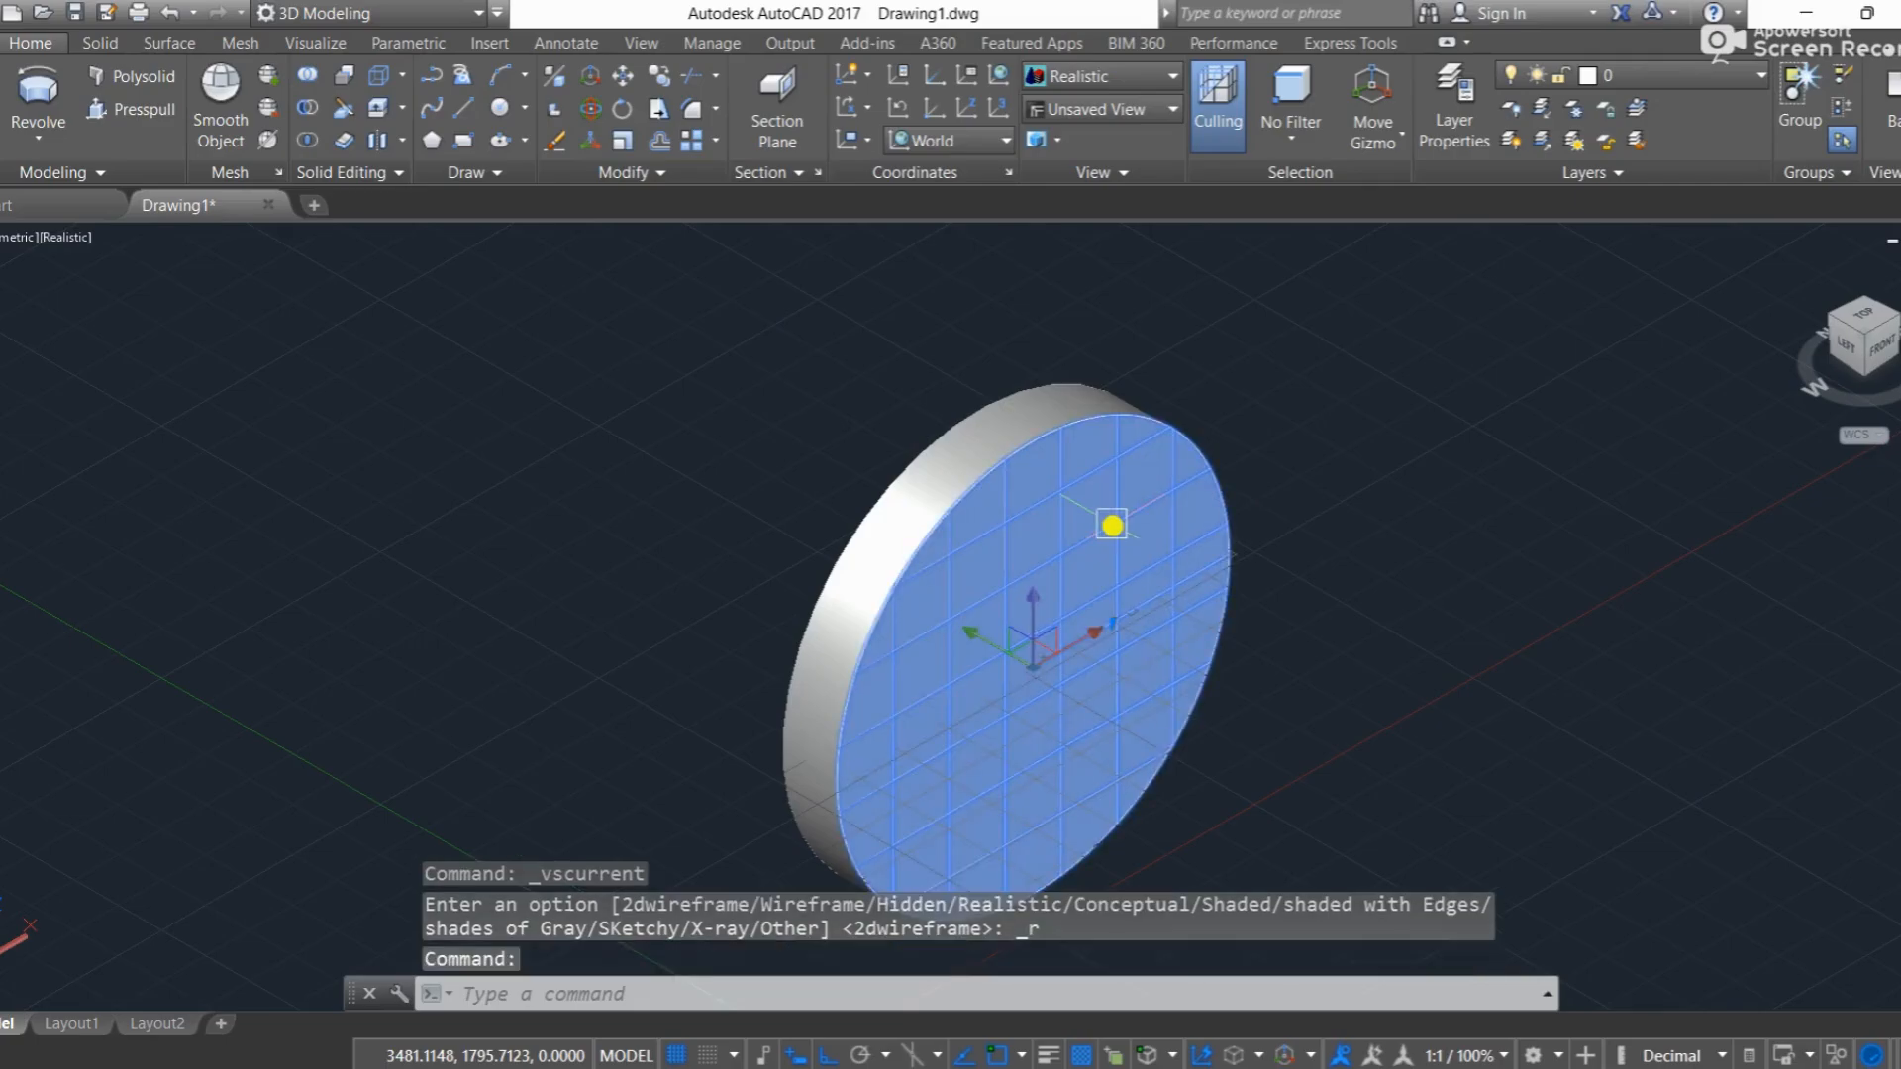
key("Delete")
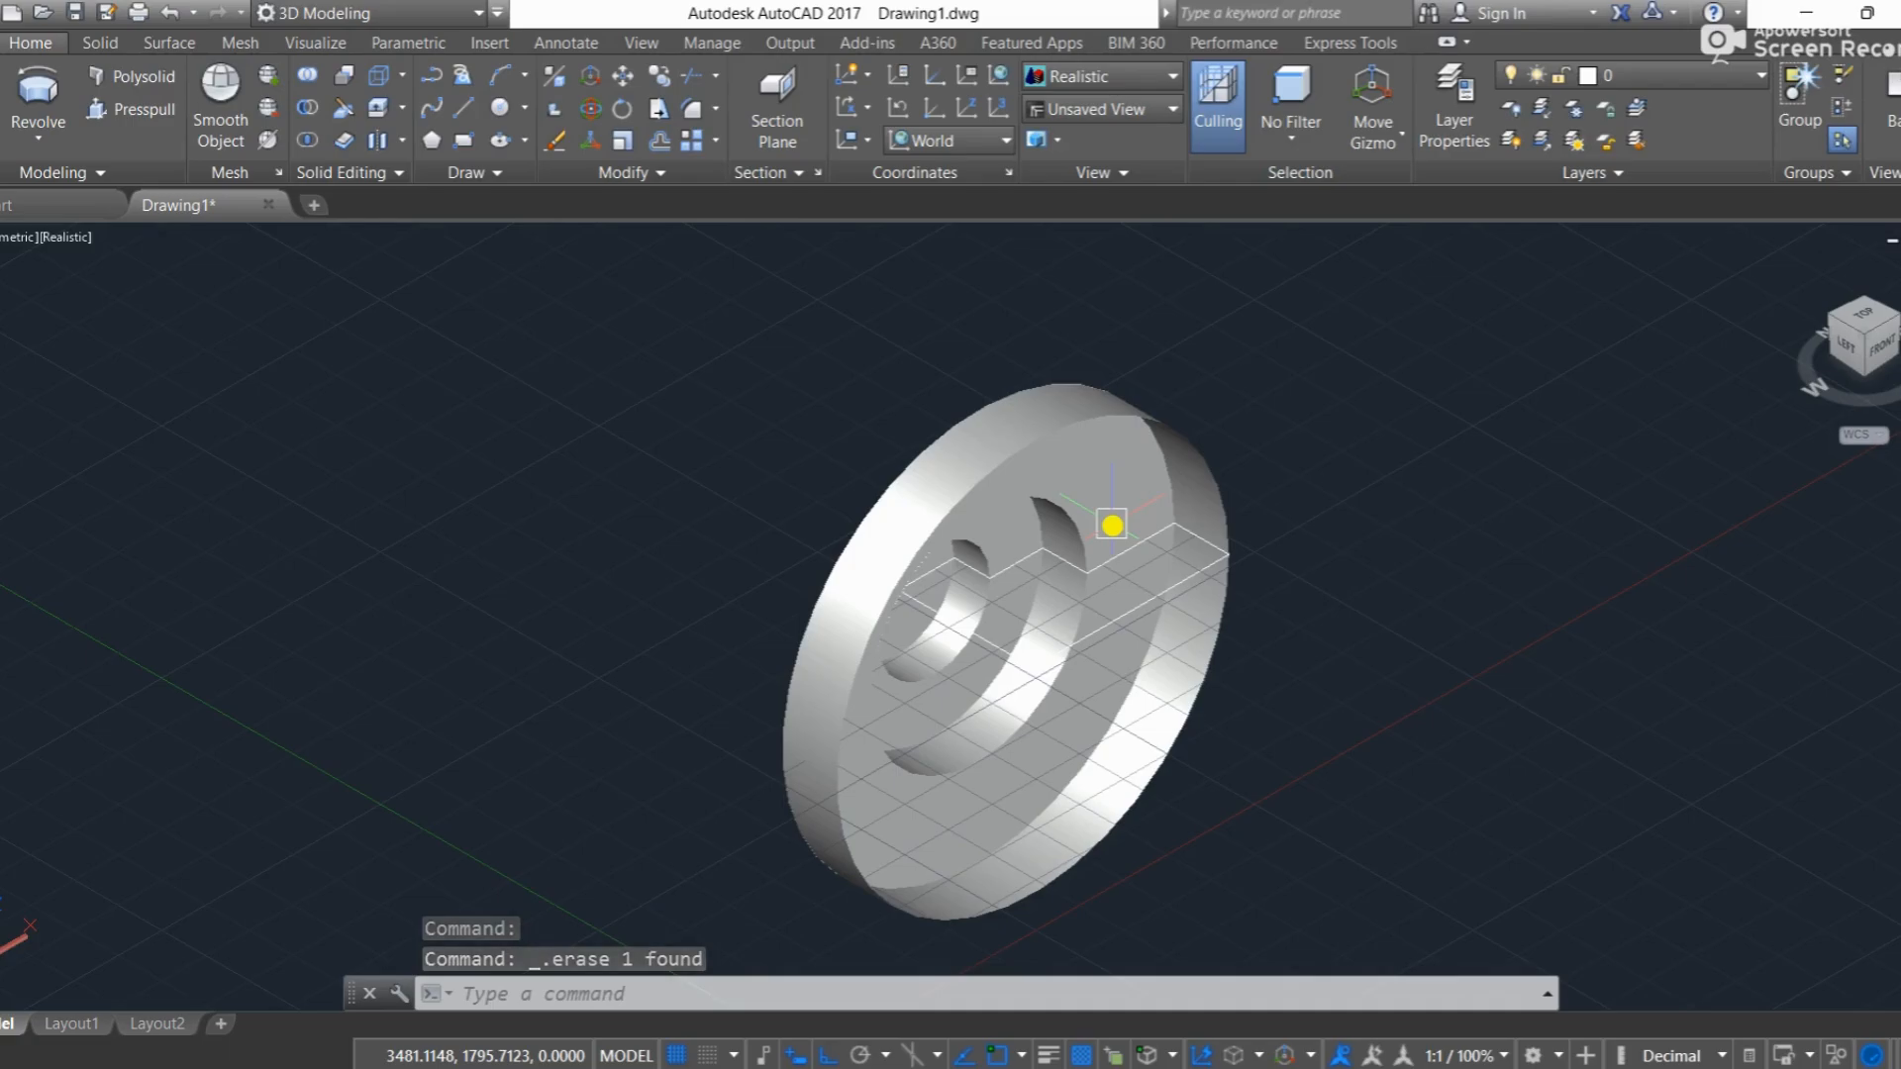
left_click(1113, 525)
Step: Undo the surface erase, the visual style and view changes, and the revolve, back to the flat 2D outline
key("ctrl+z")
key("ctrl+z")
key("ctrl+z")
key("ctrl+z")
key("ctrl+z")
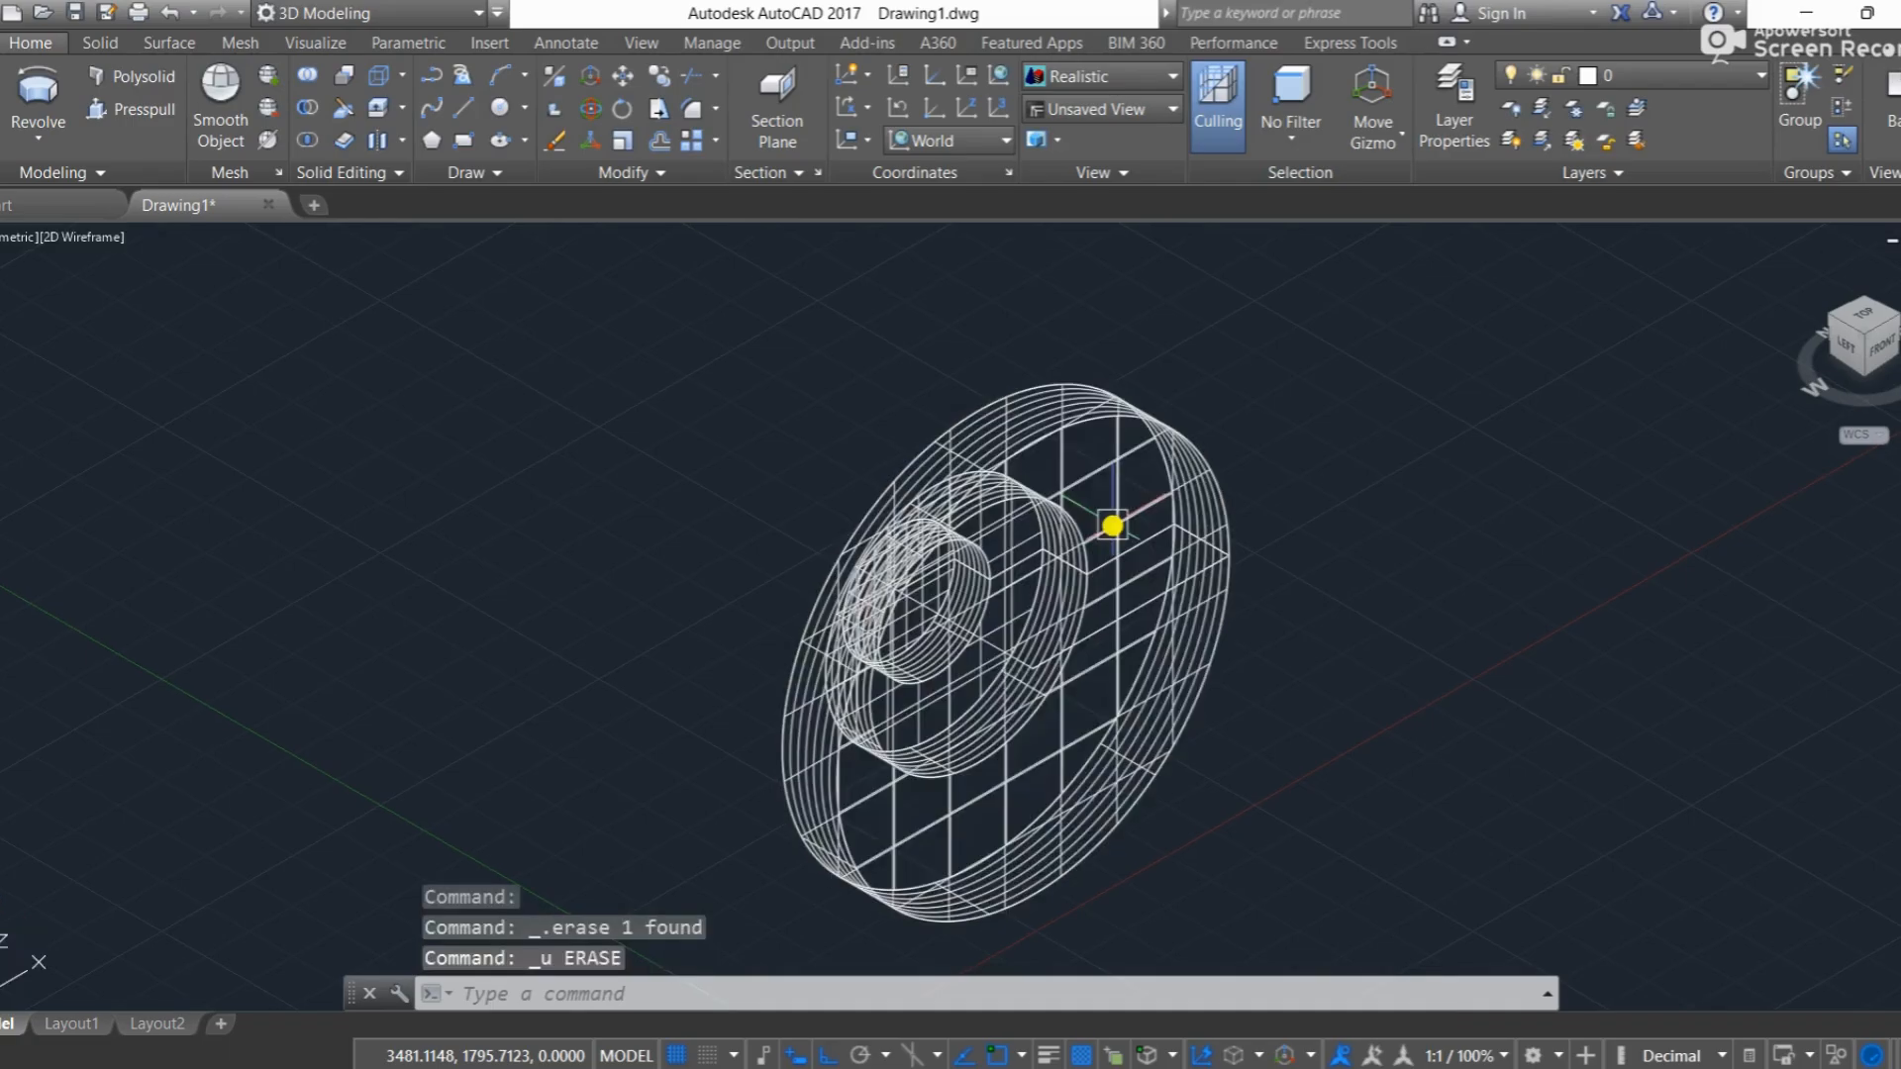
key("ctrl+z")
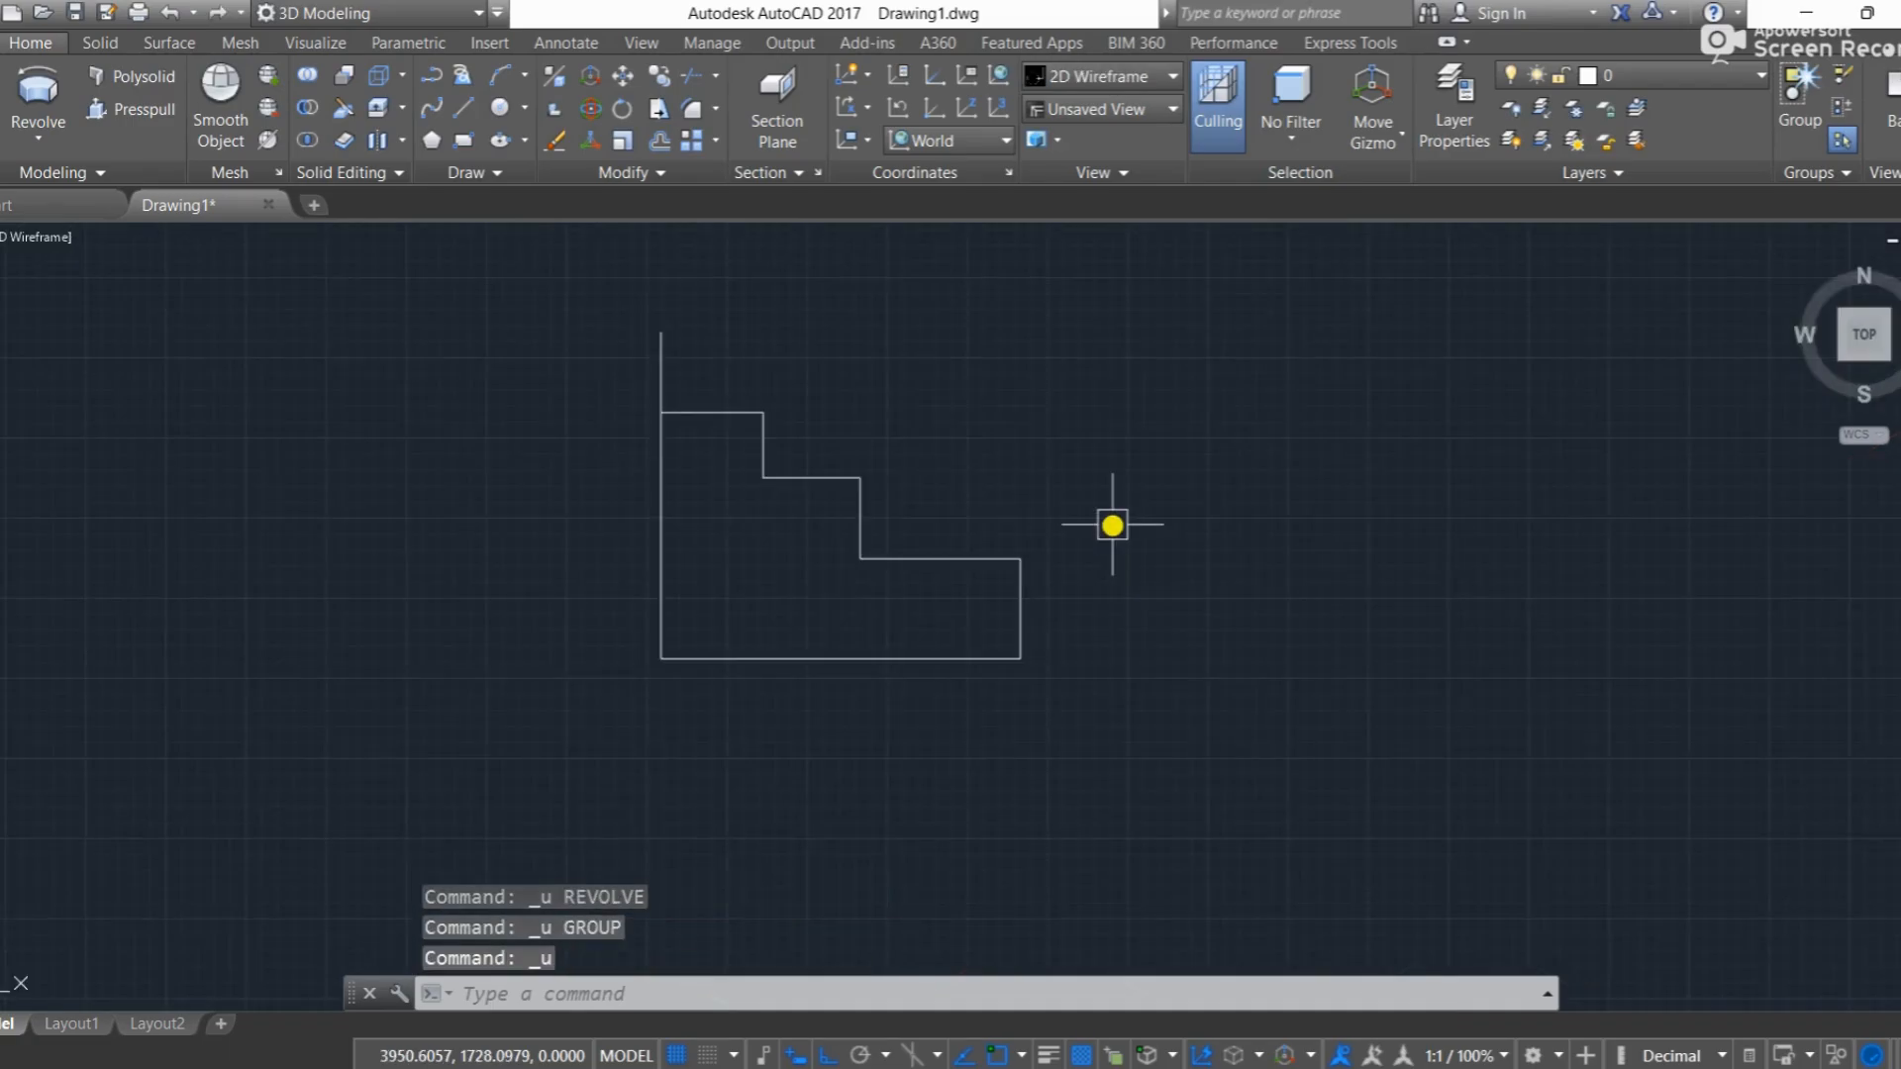
Step: Trim the part of the vertical line that extends above the top step of the outline
type("tr")
key("Return")
key("Return")
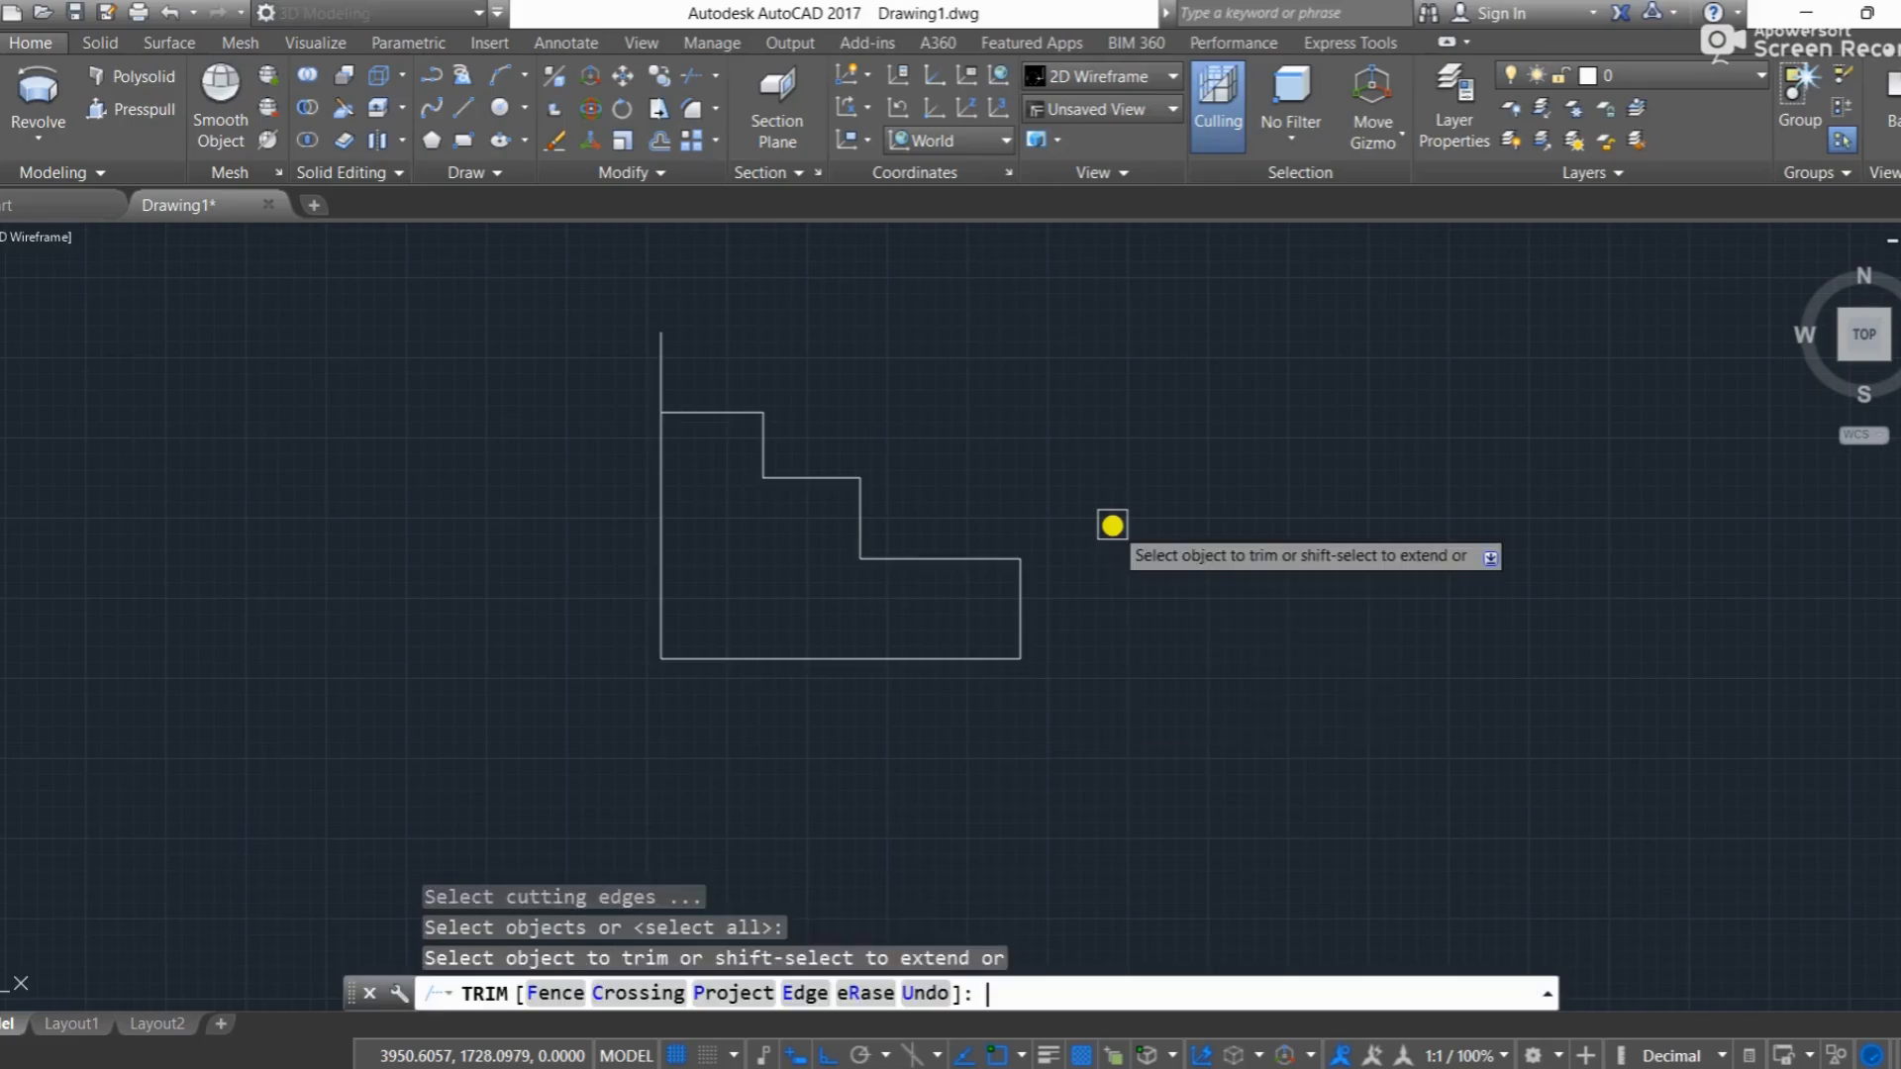
left_click(658, 356)
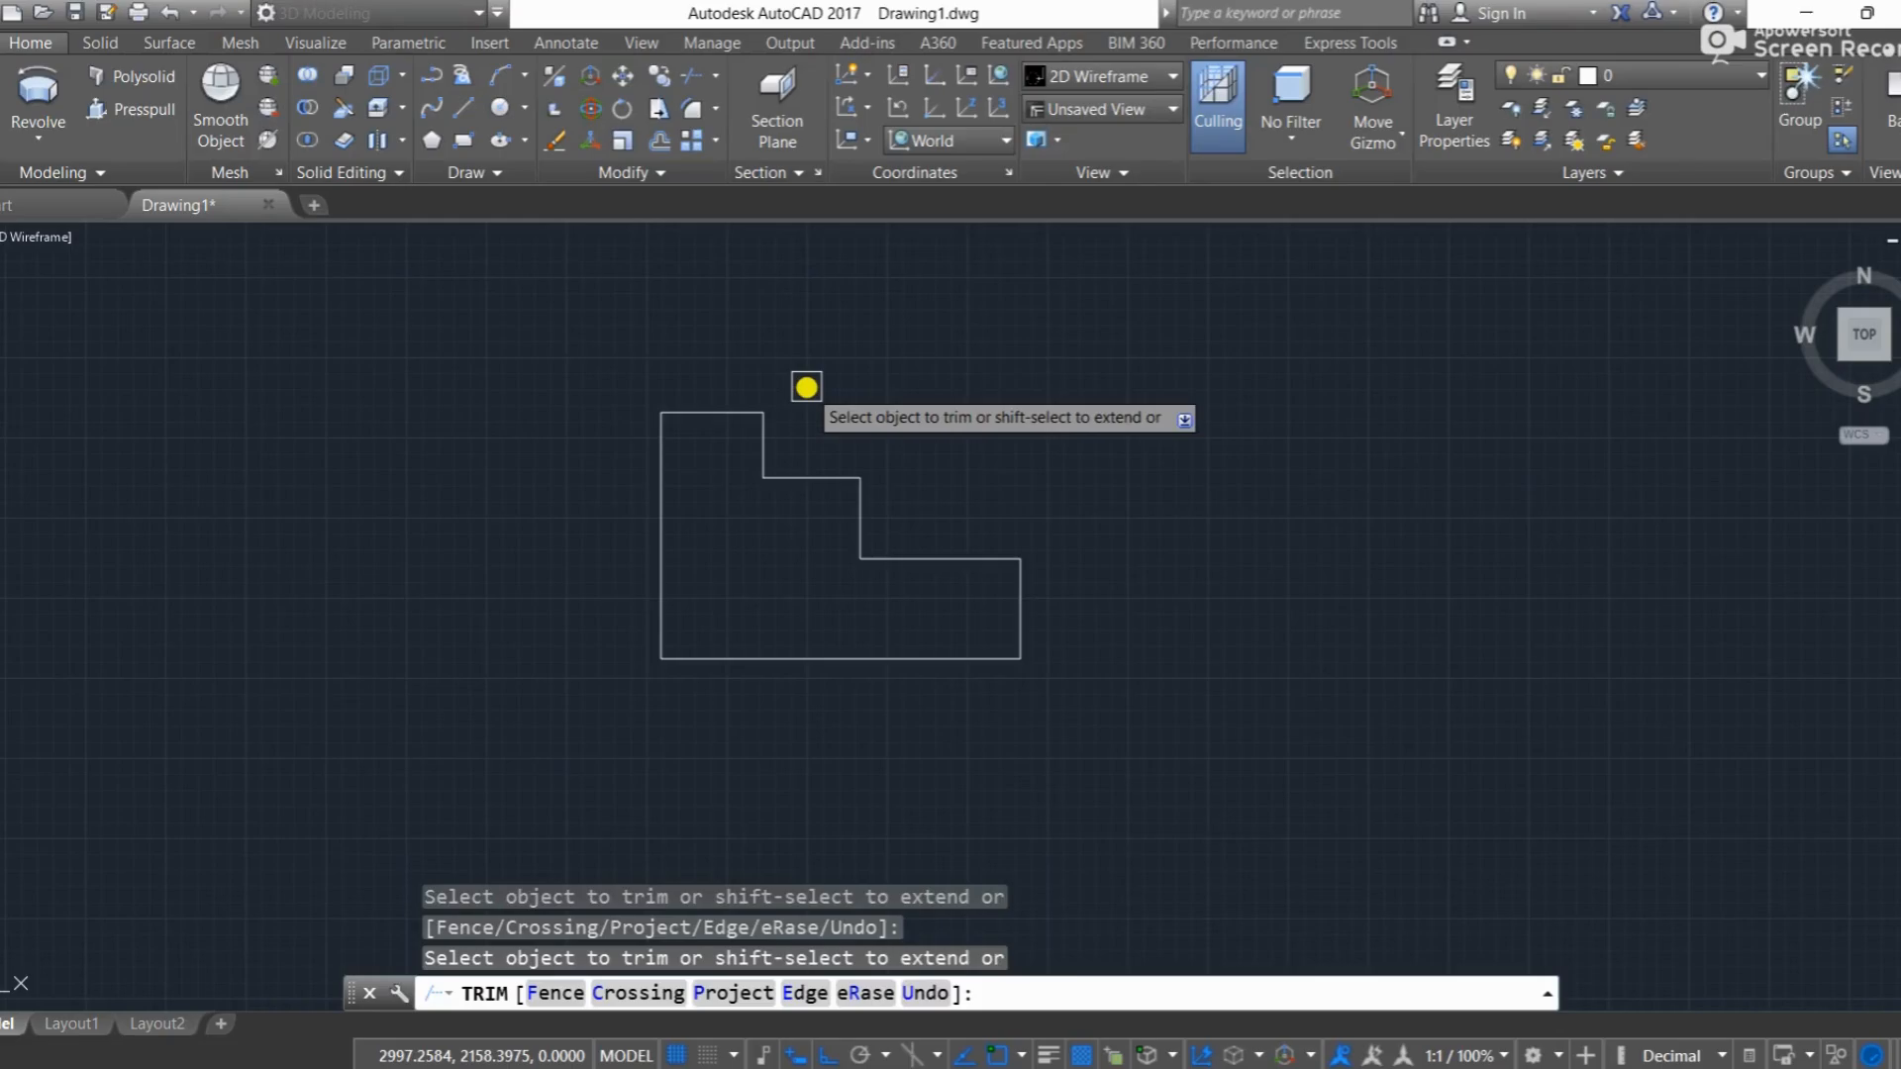
key("Escape")
Step: Join the eight lines of the closed stepped outline into one polyline
mouse_move(1236, 714)
left_mouse_down()
mouse_move(1060, 712)
mouse_move(709, 650)
mouse_move(620, 365)
mouse_move(1069, 385)
left_mouse_up()
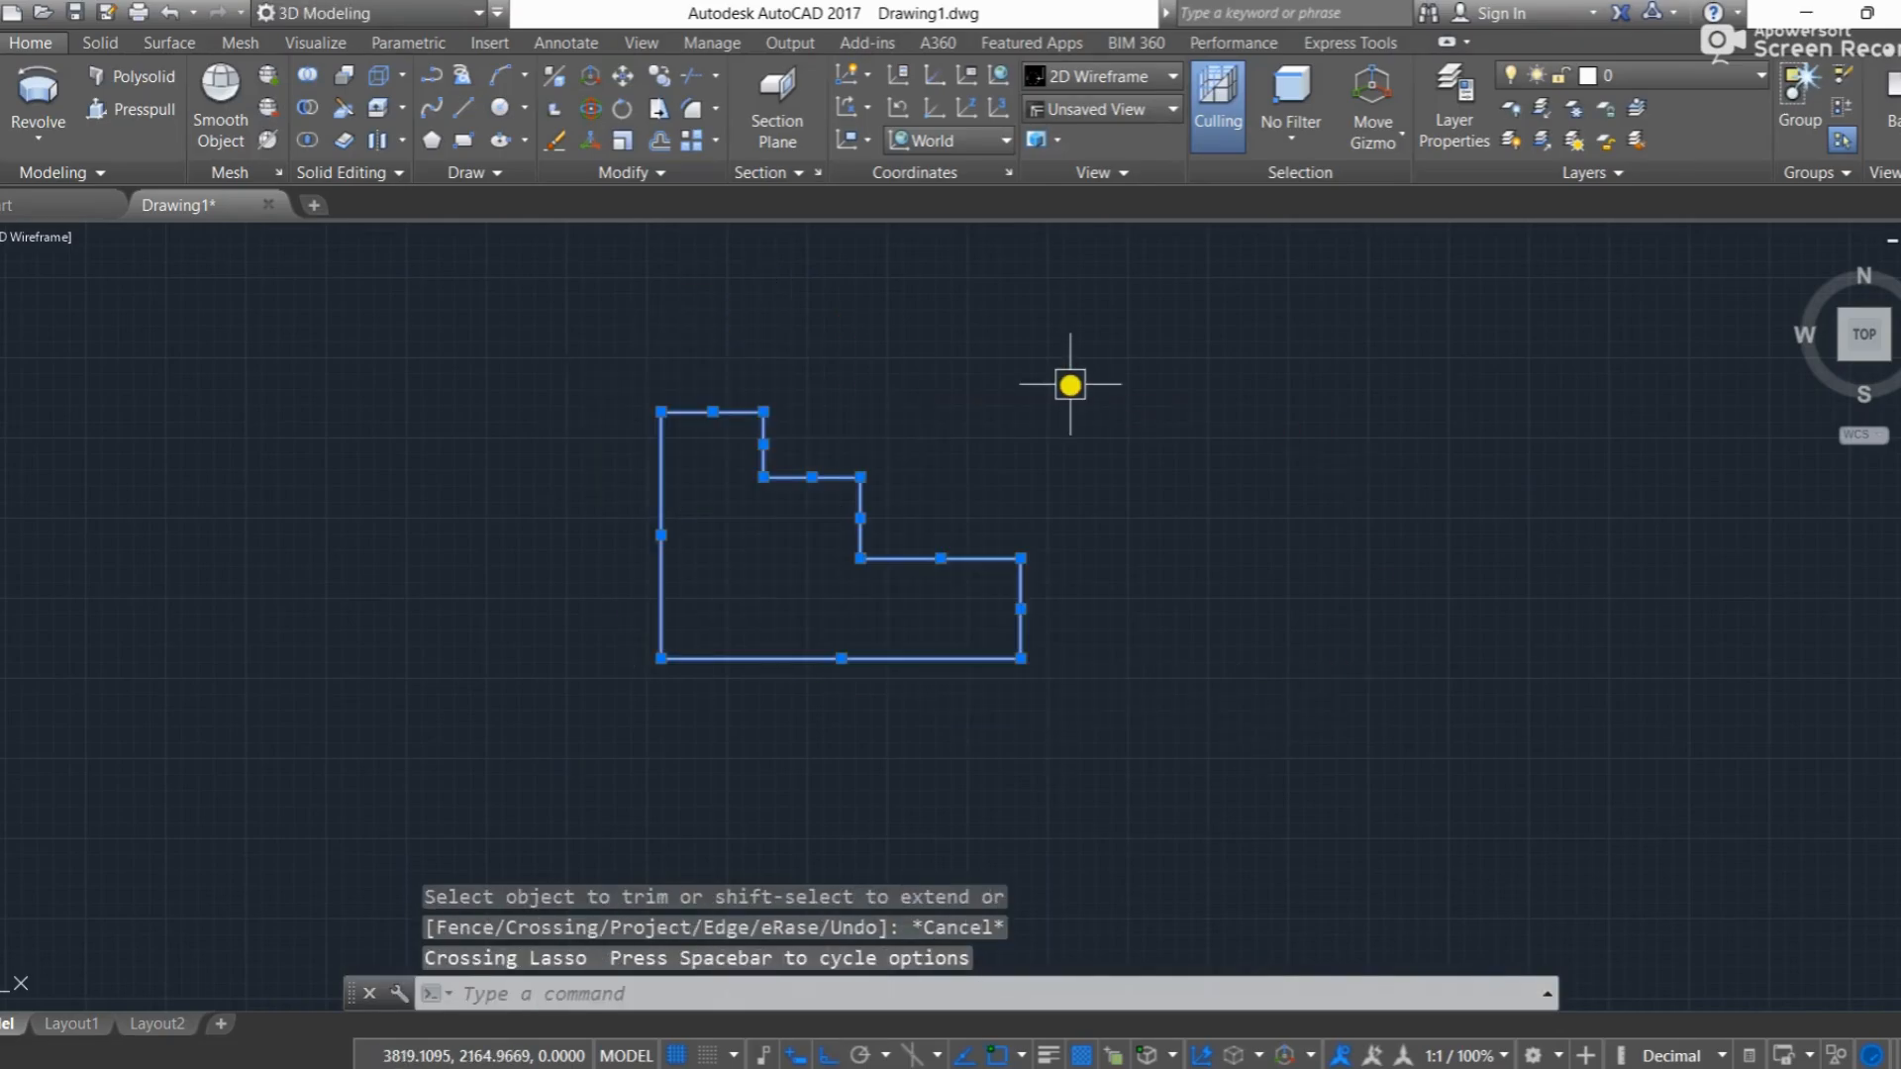
type("J")
key("Return")
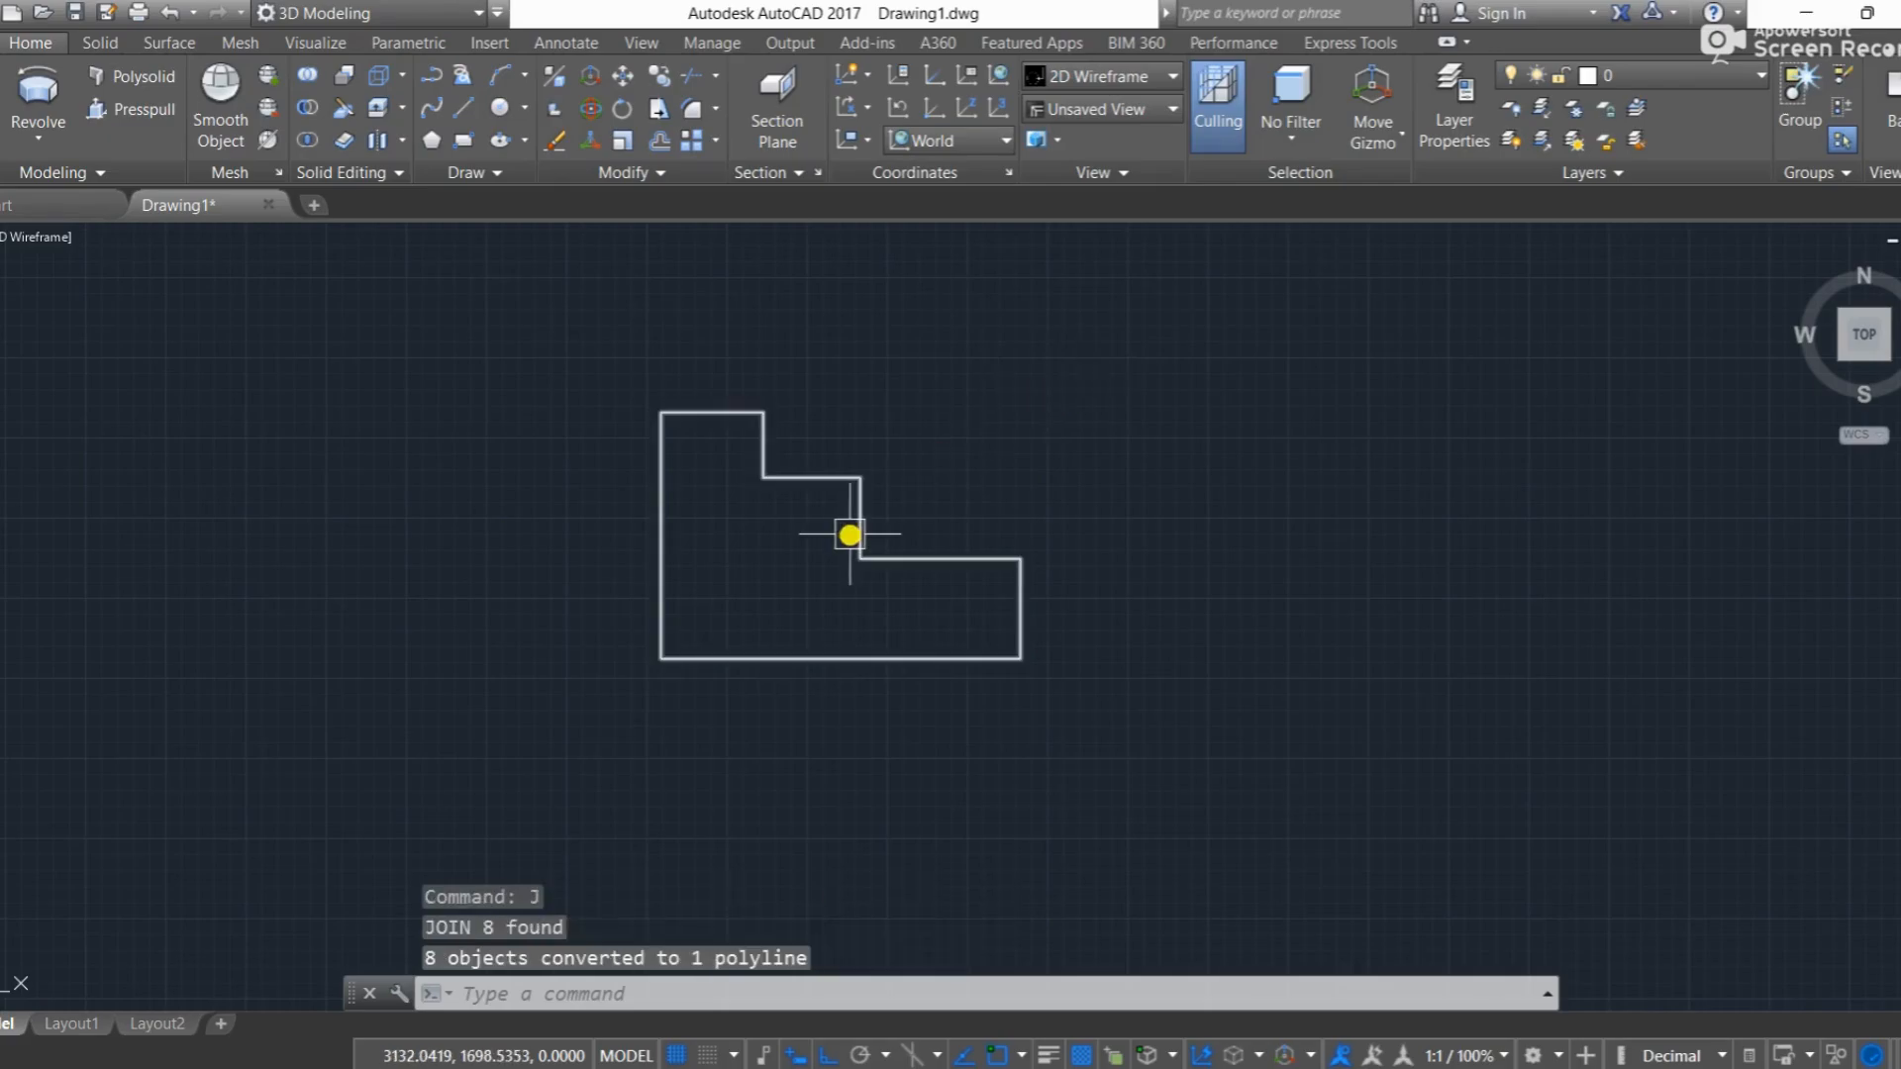
Step: Revolve the joined stepped polyline by the full 360 degrees about its long vertical edge
left_click(38, 90)
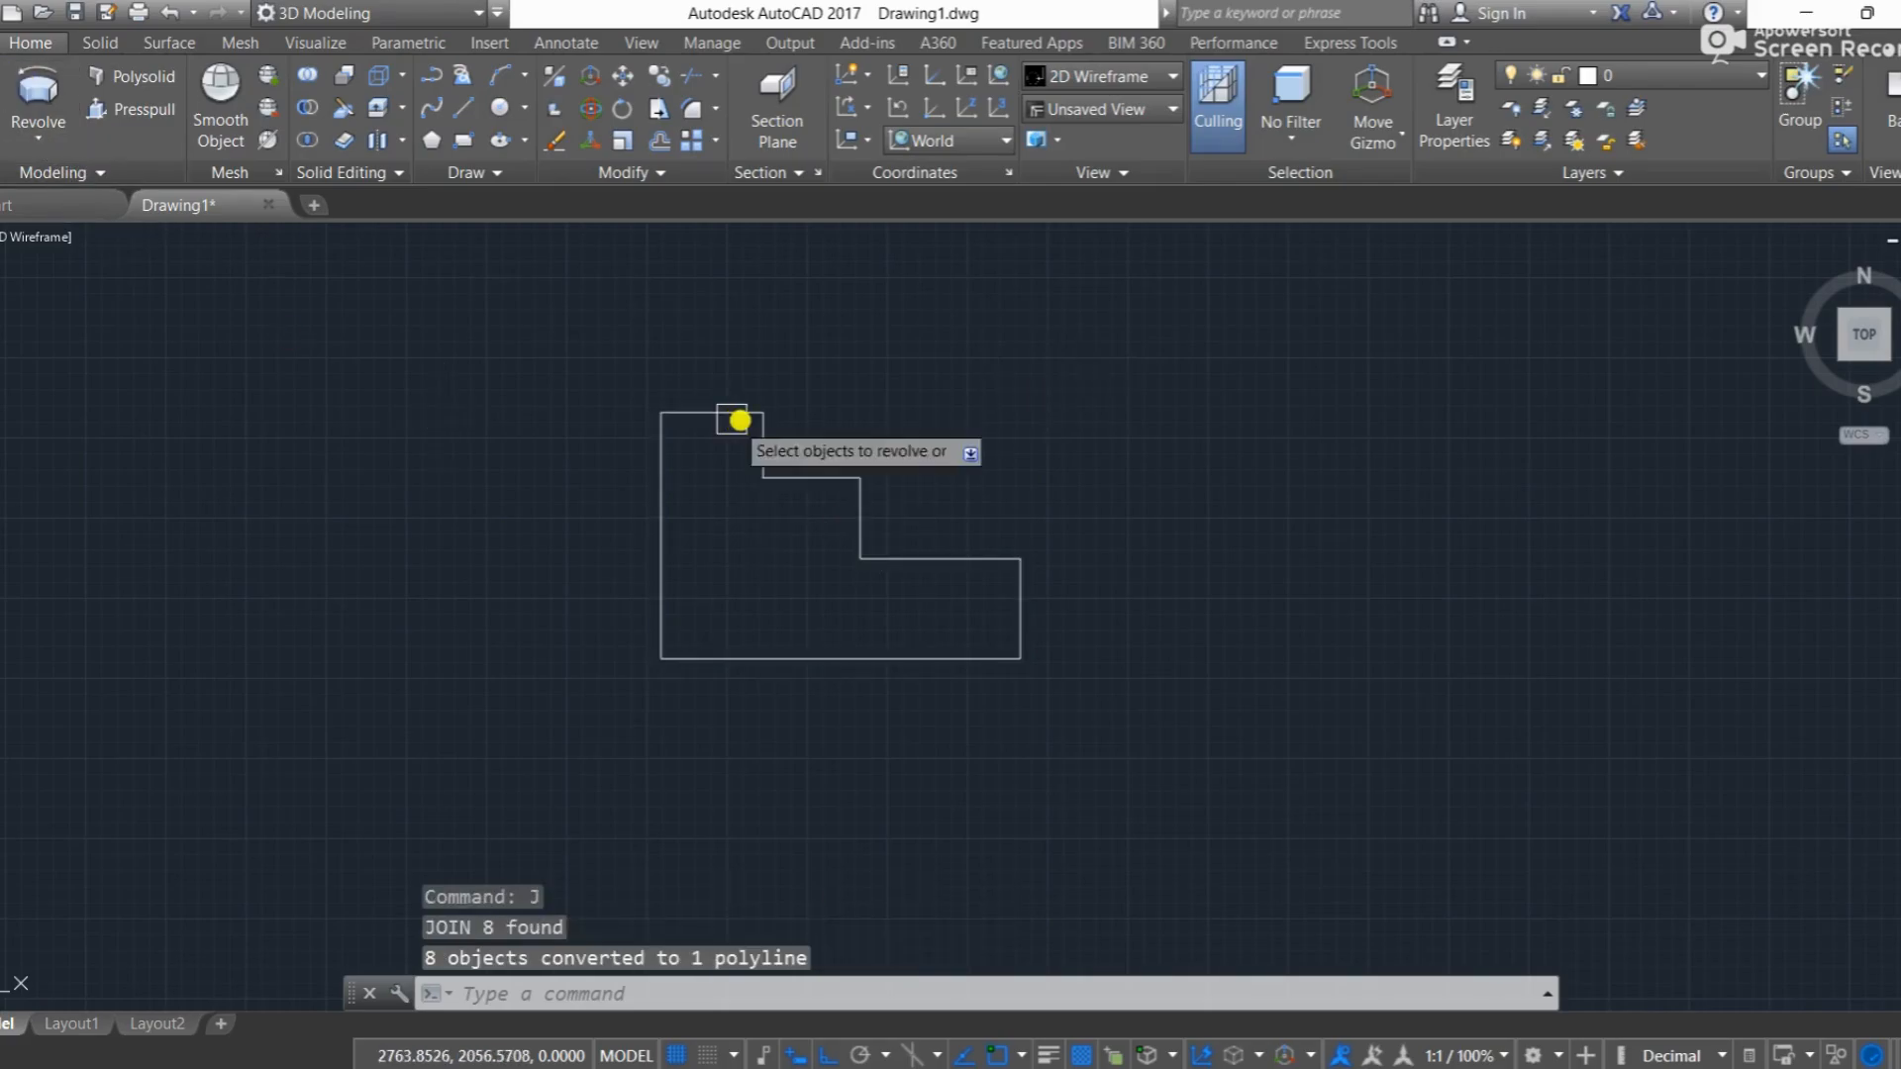
left_click(763, 424)
key("Return")
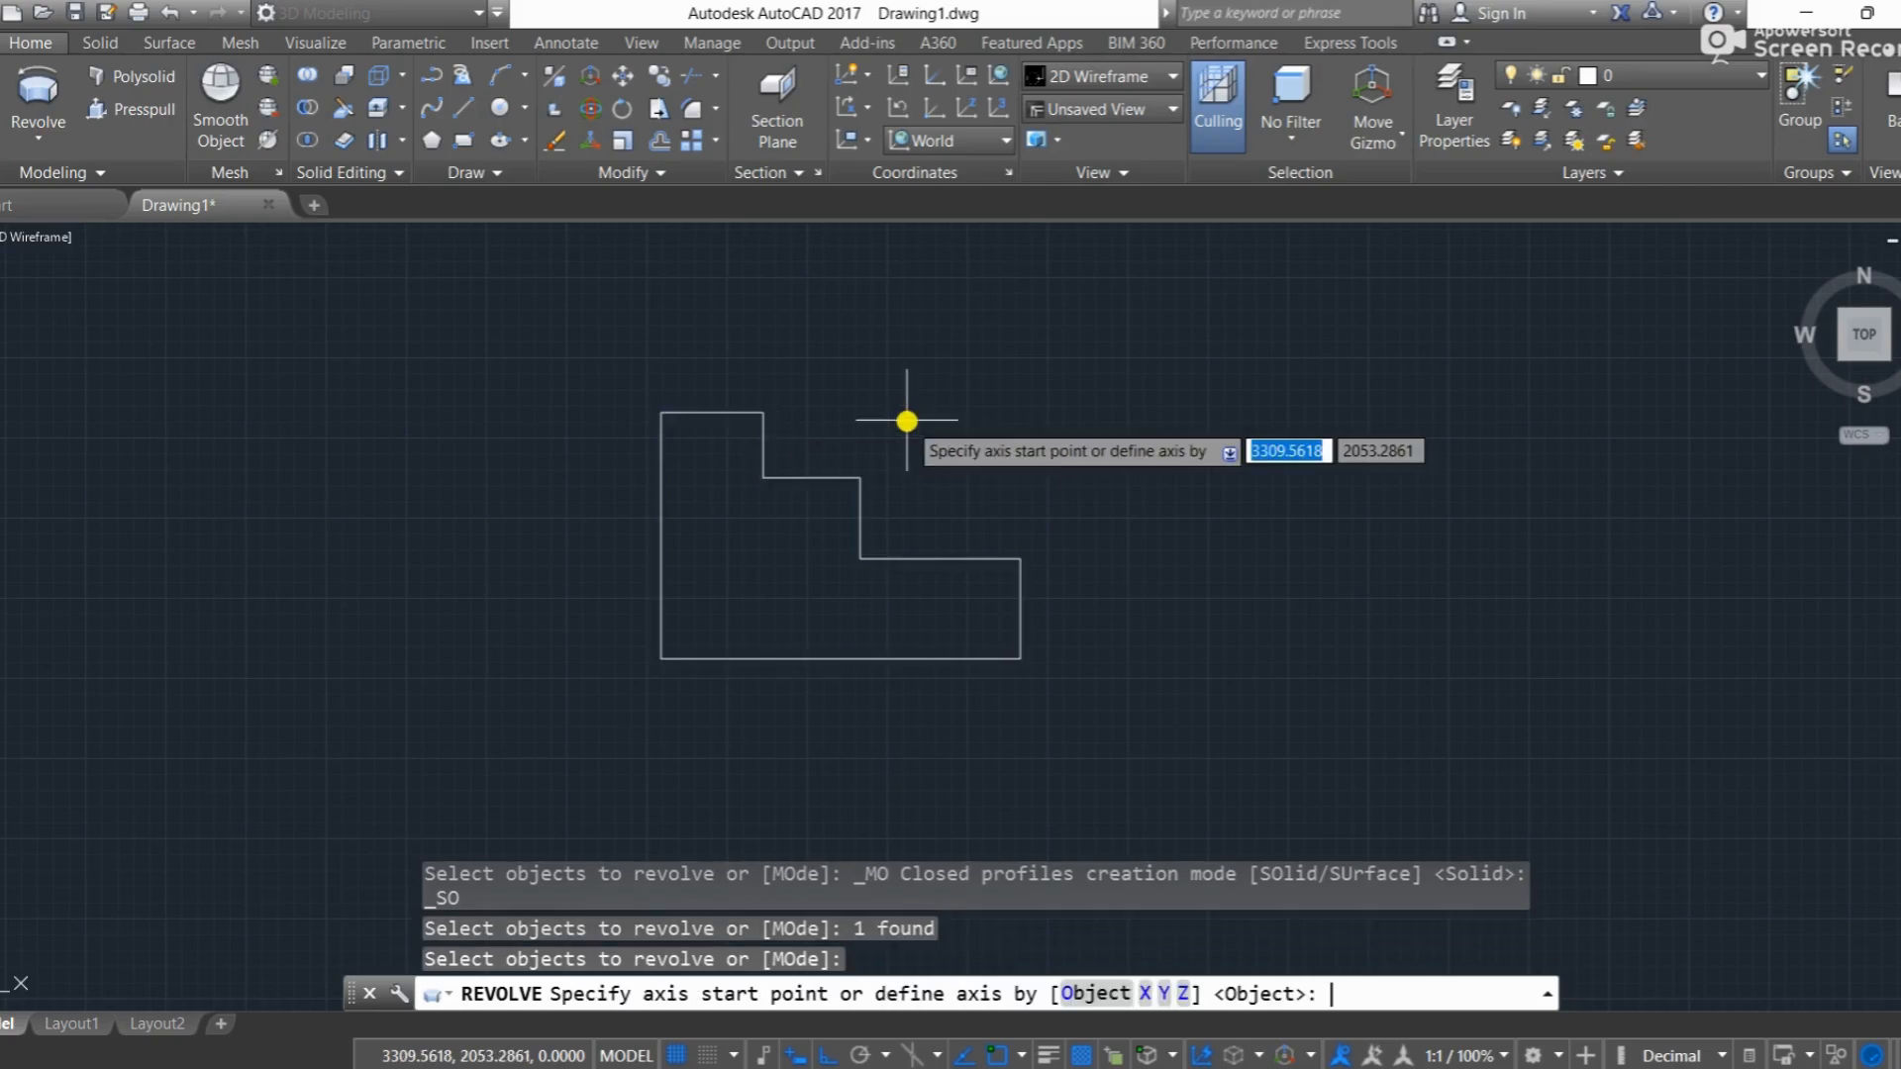
left_click(669, 410)
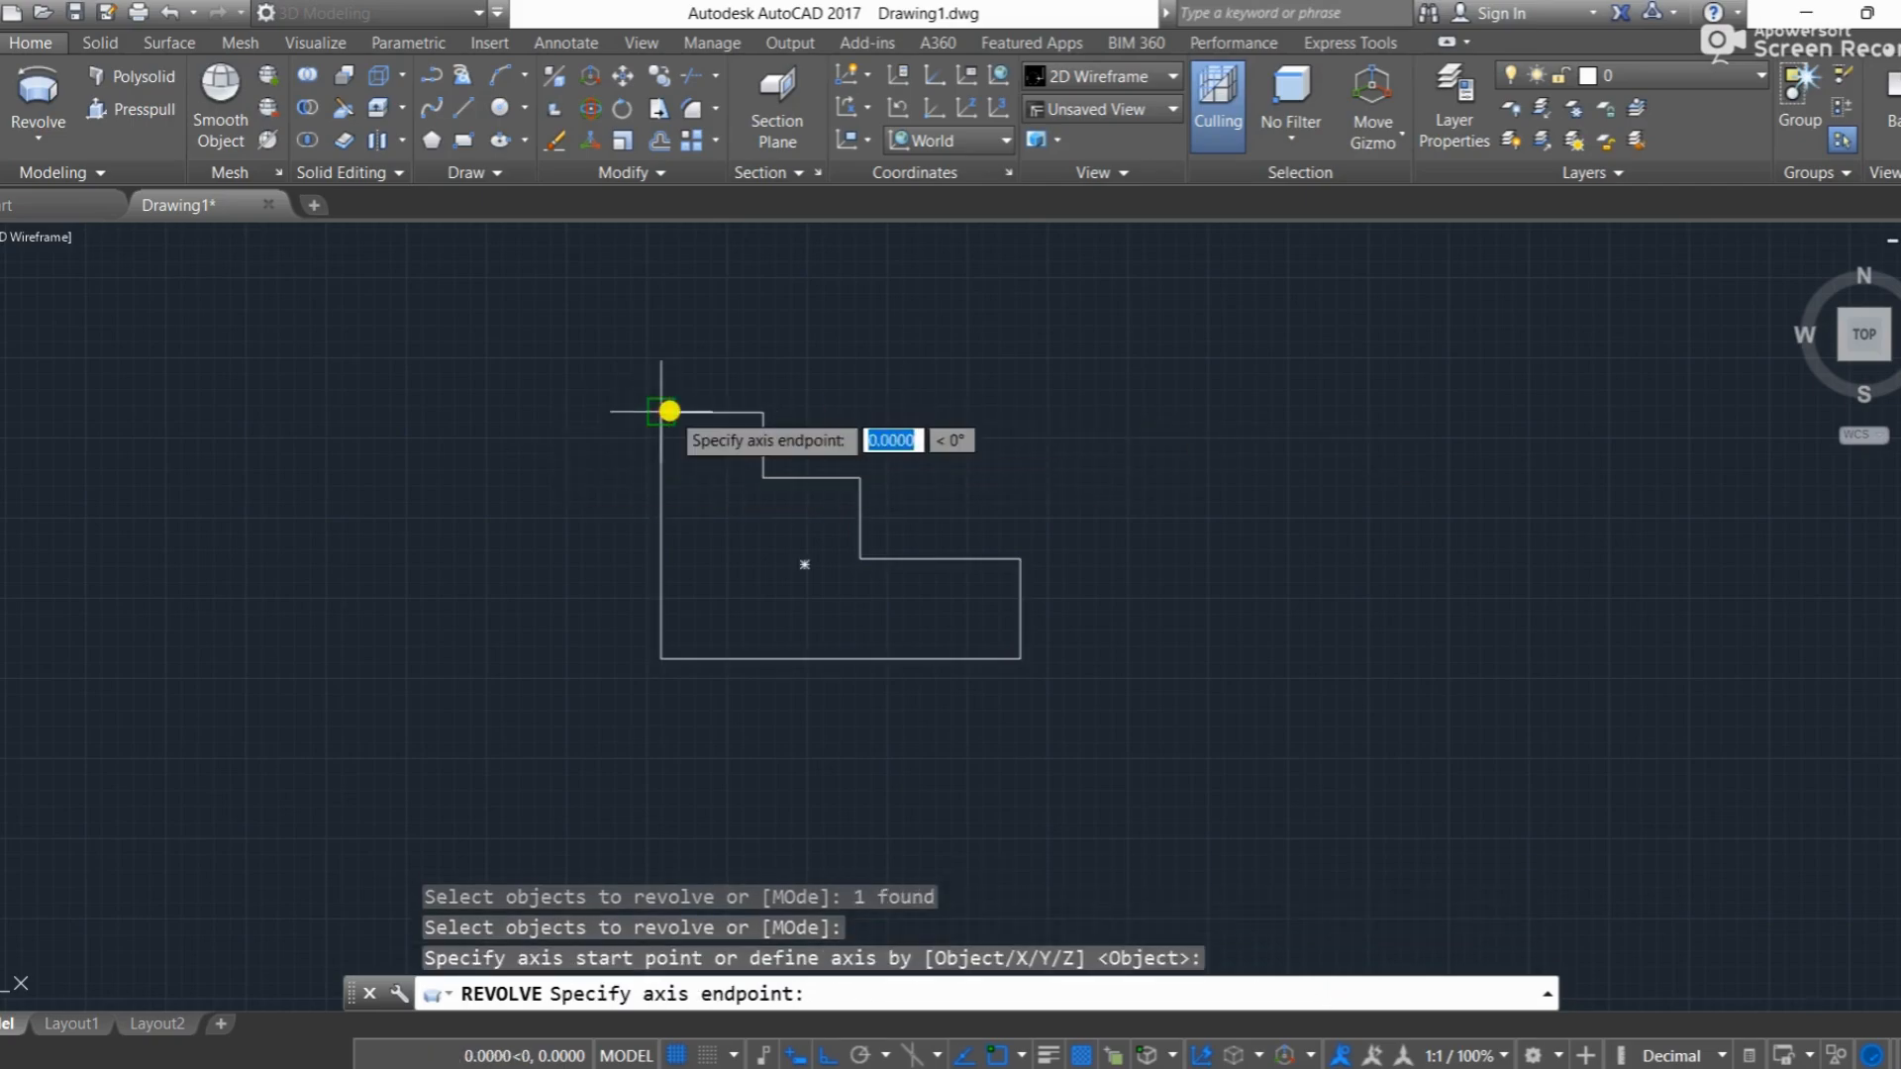
left_click(656, 667)
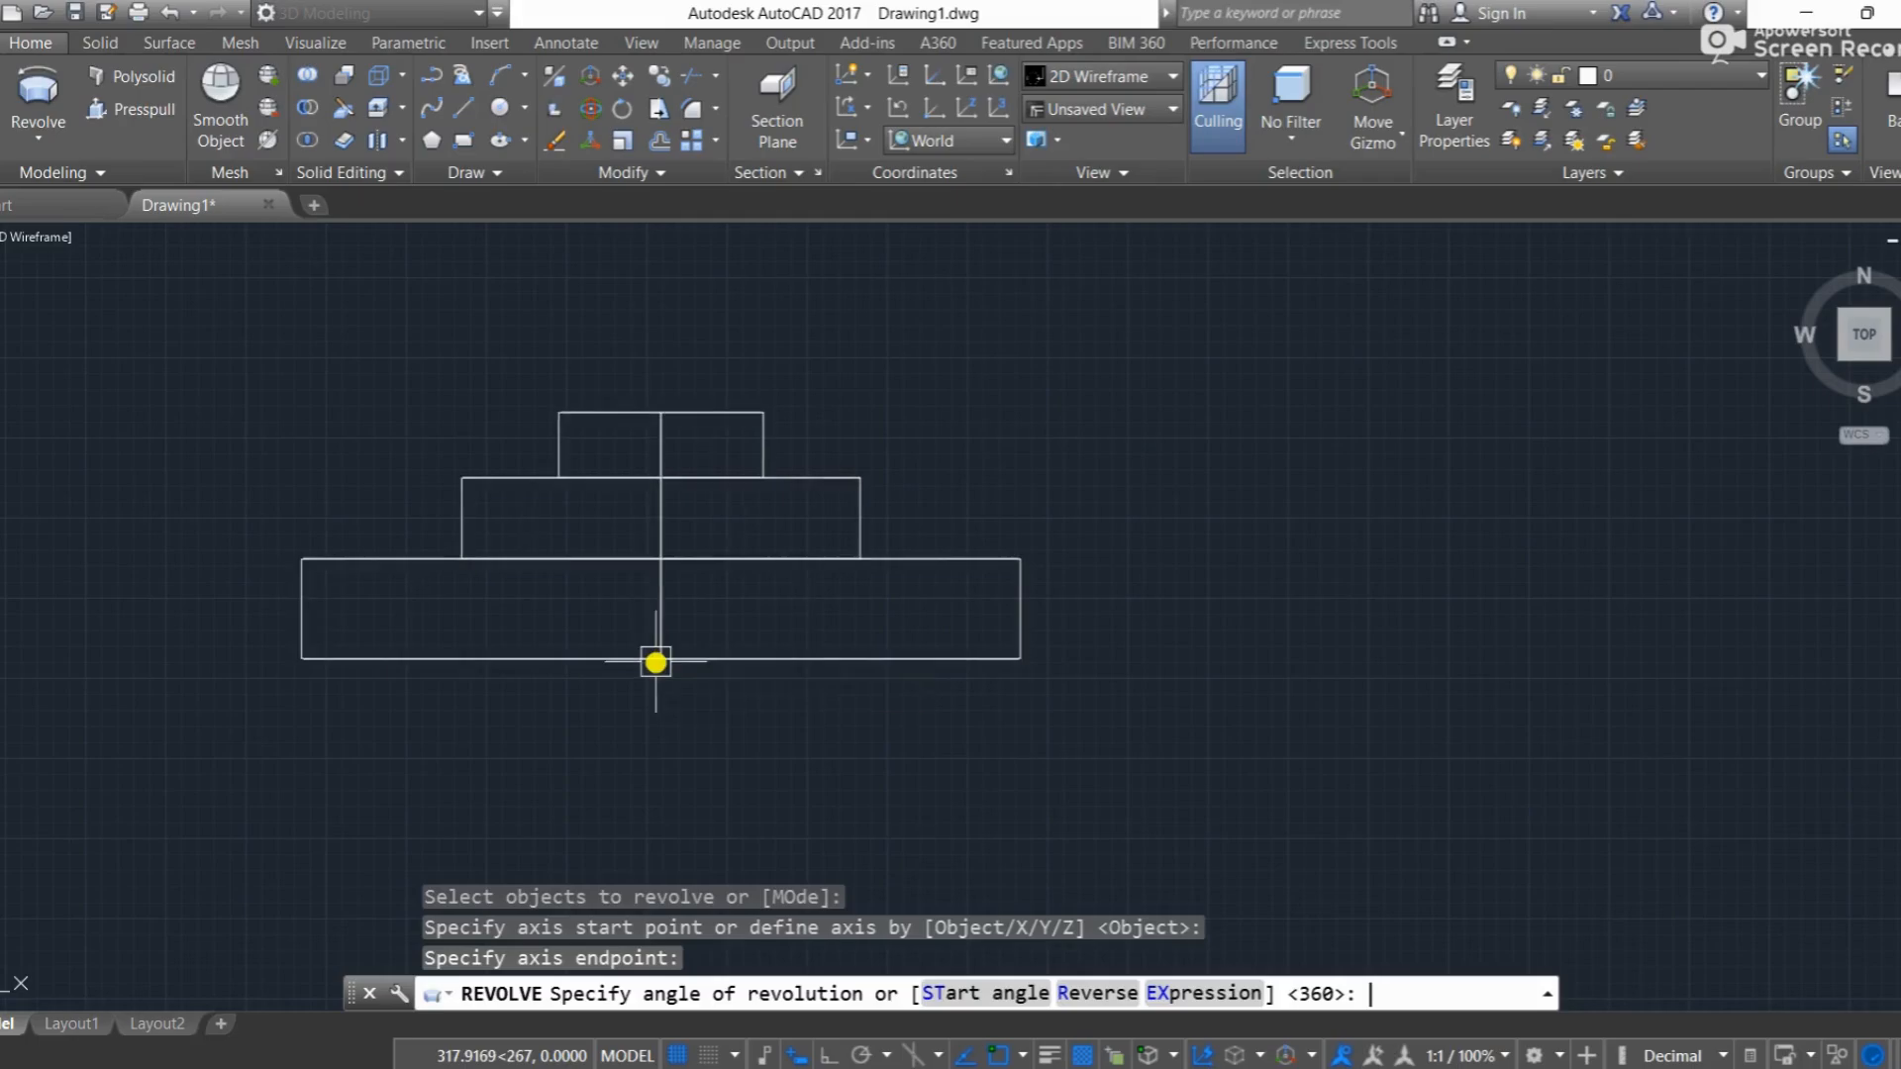
key("Return")
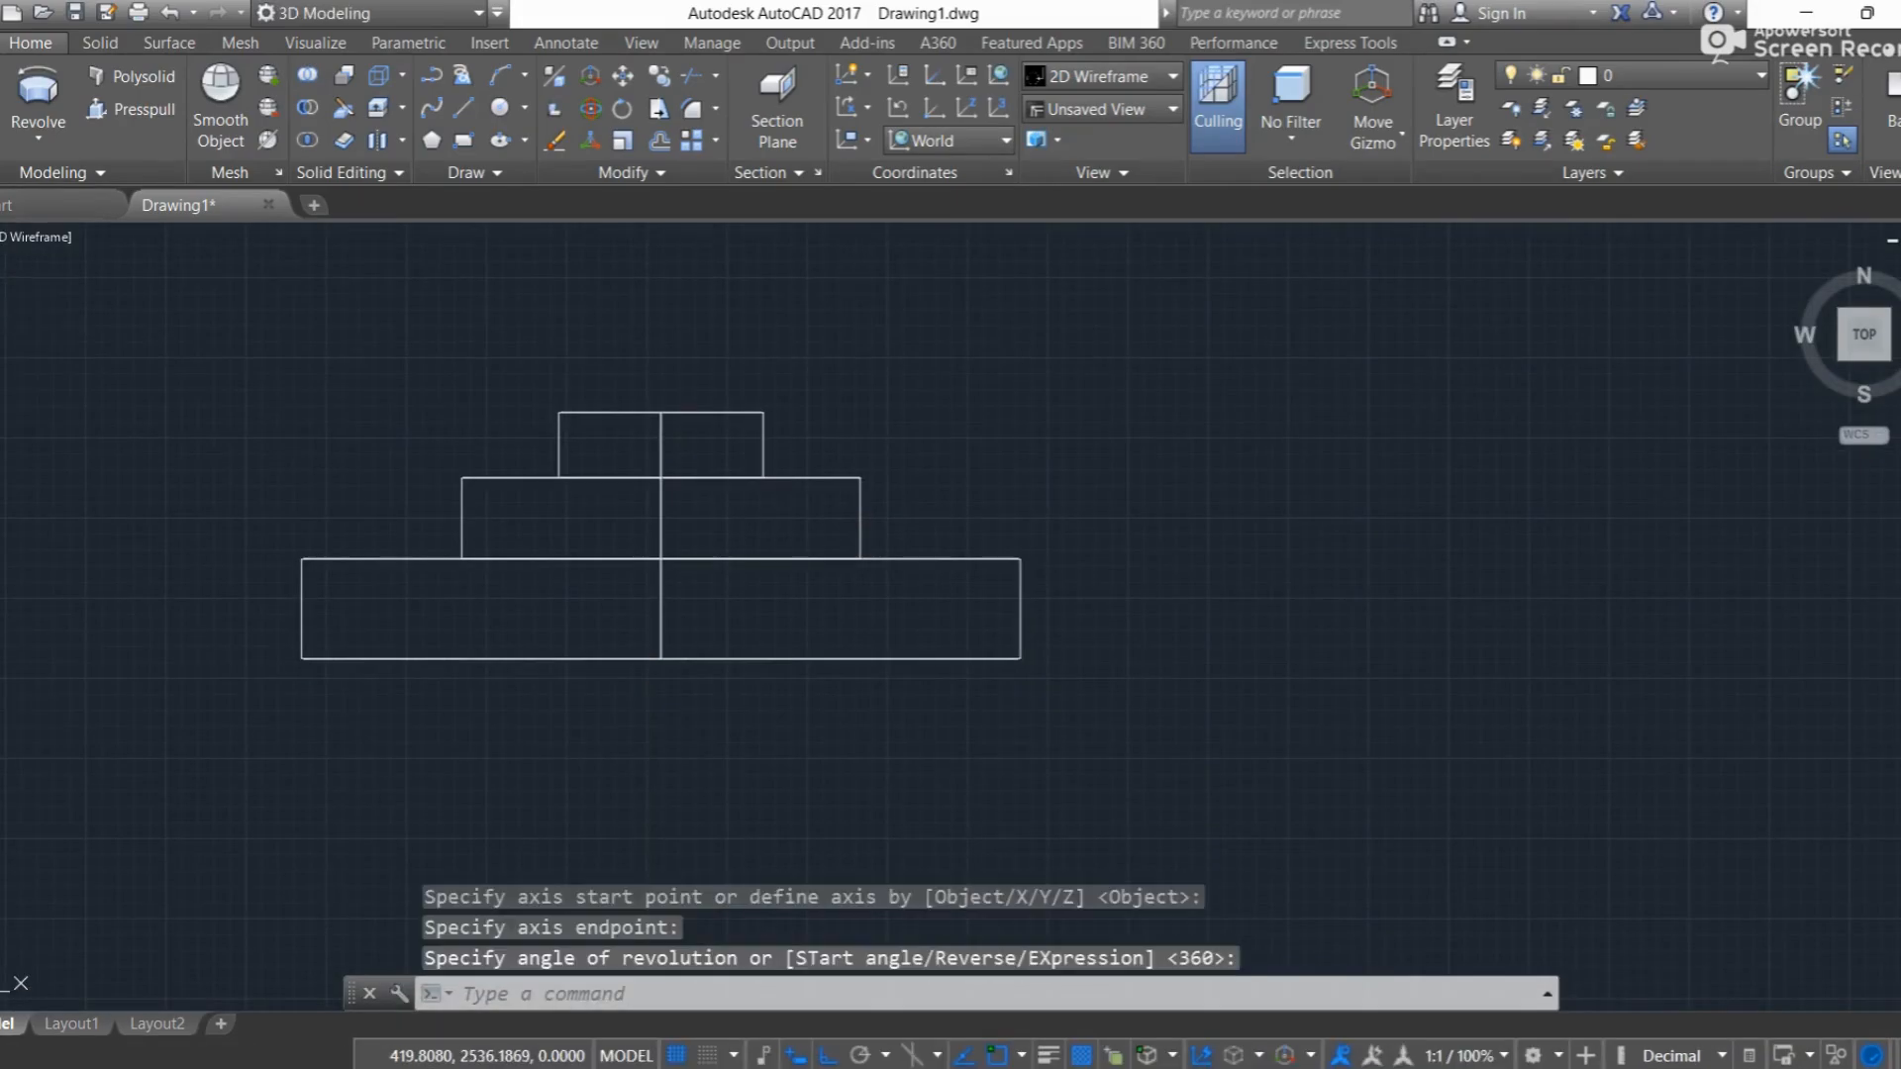
Step: View the revolved solid in SW Isometric with the Realistic visual style and orbit it to inspect the stepped discs
left_click(3, 237)
left_click(89, 466)
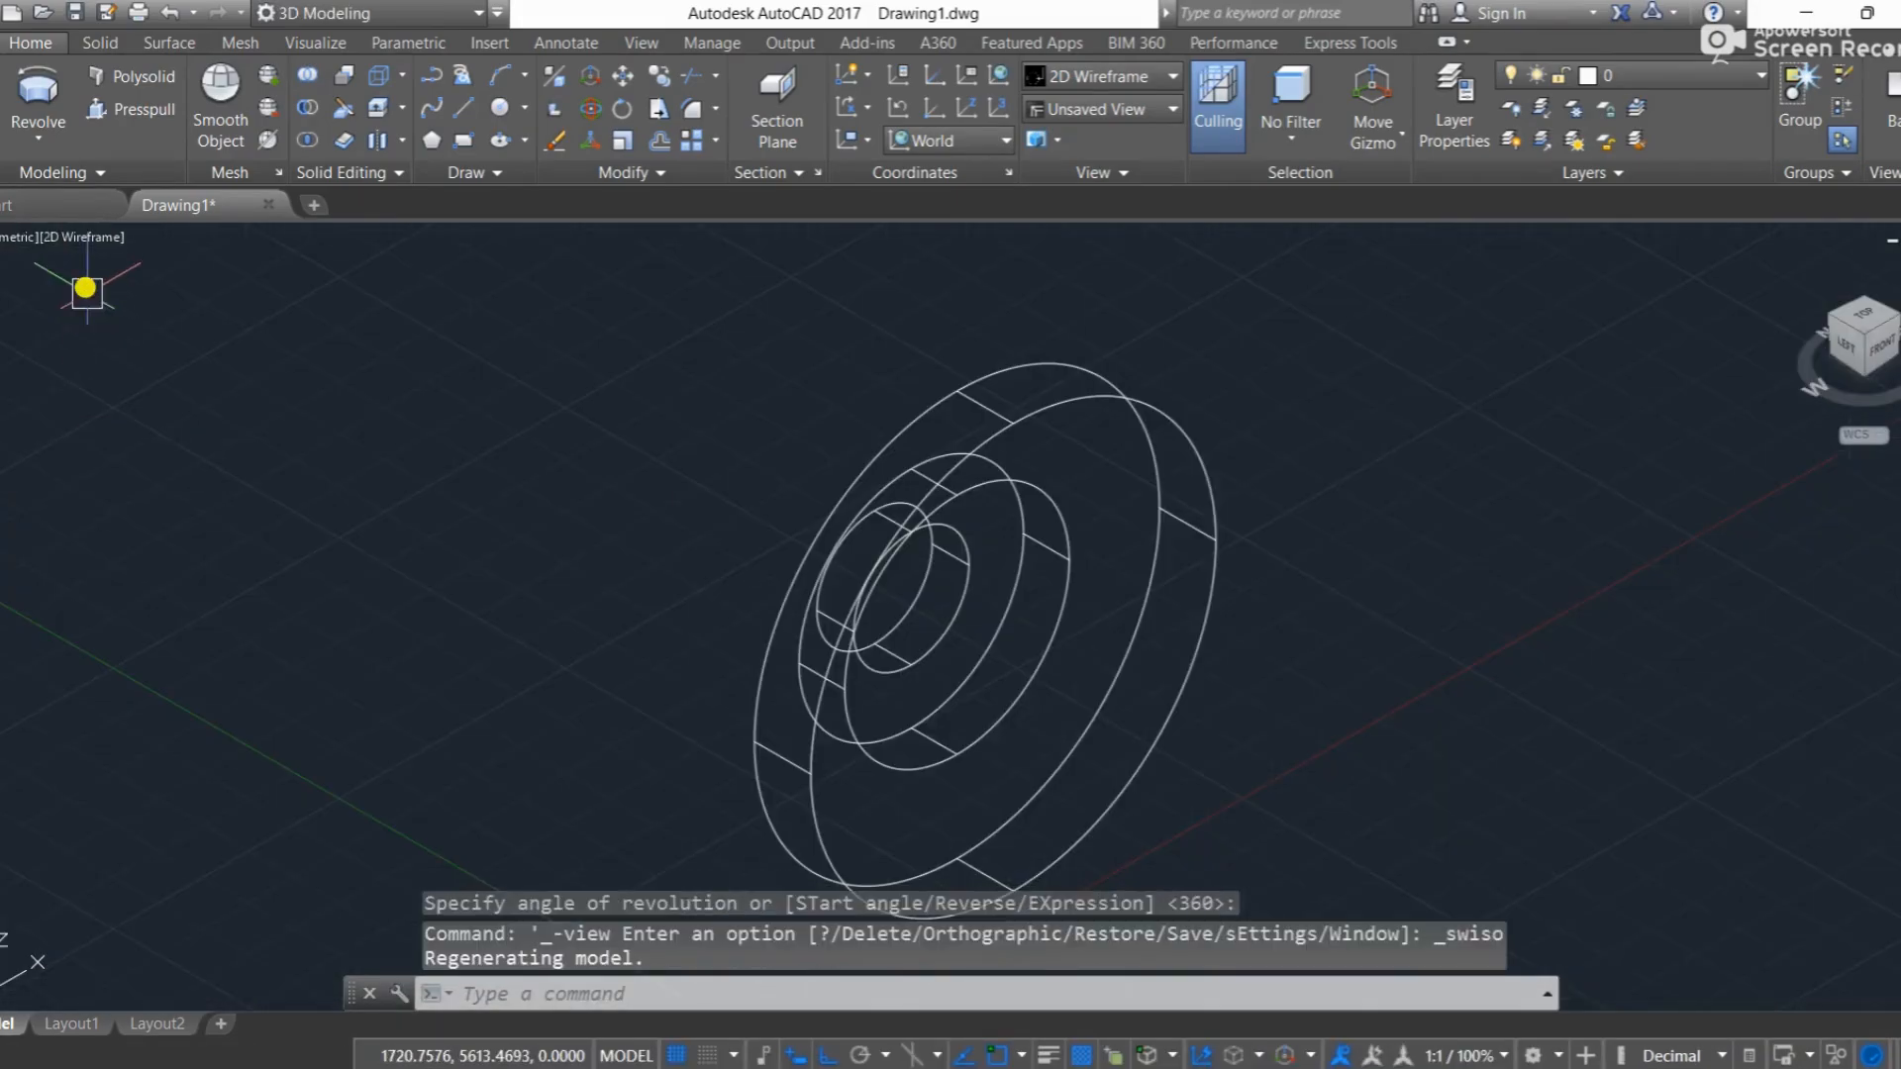
left_click(99, 238)
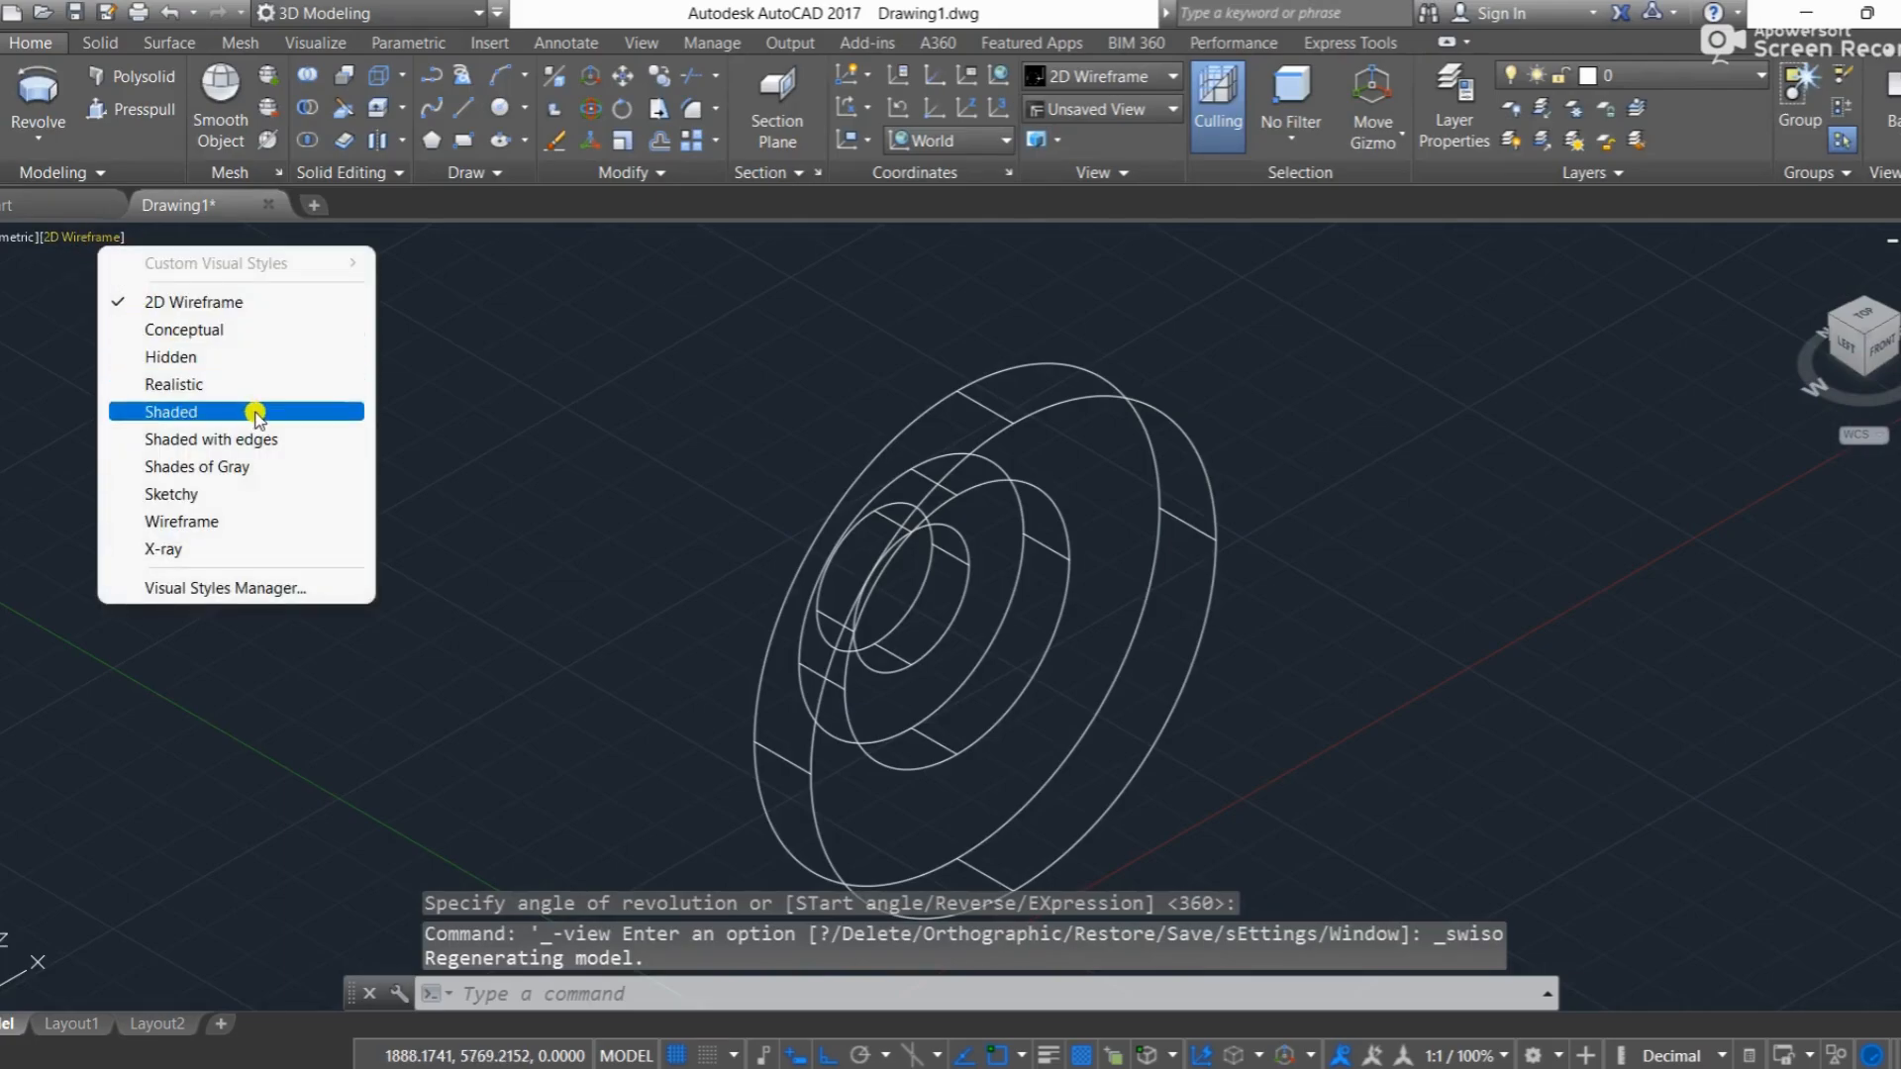
left_click(238, 384)
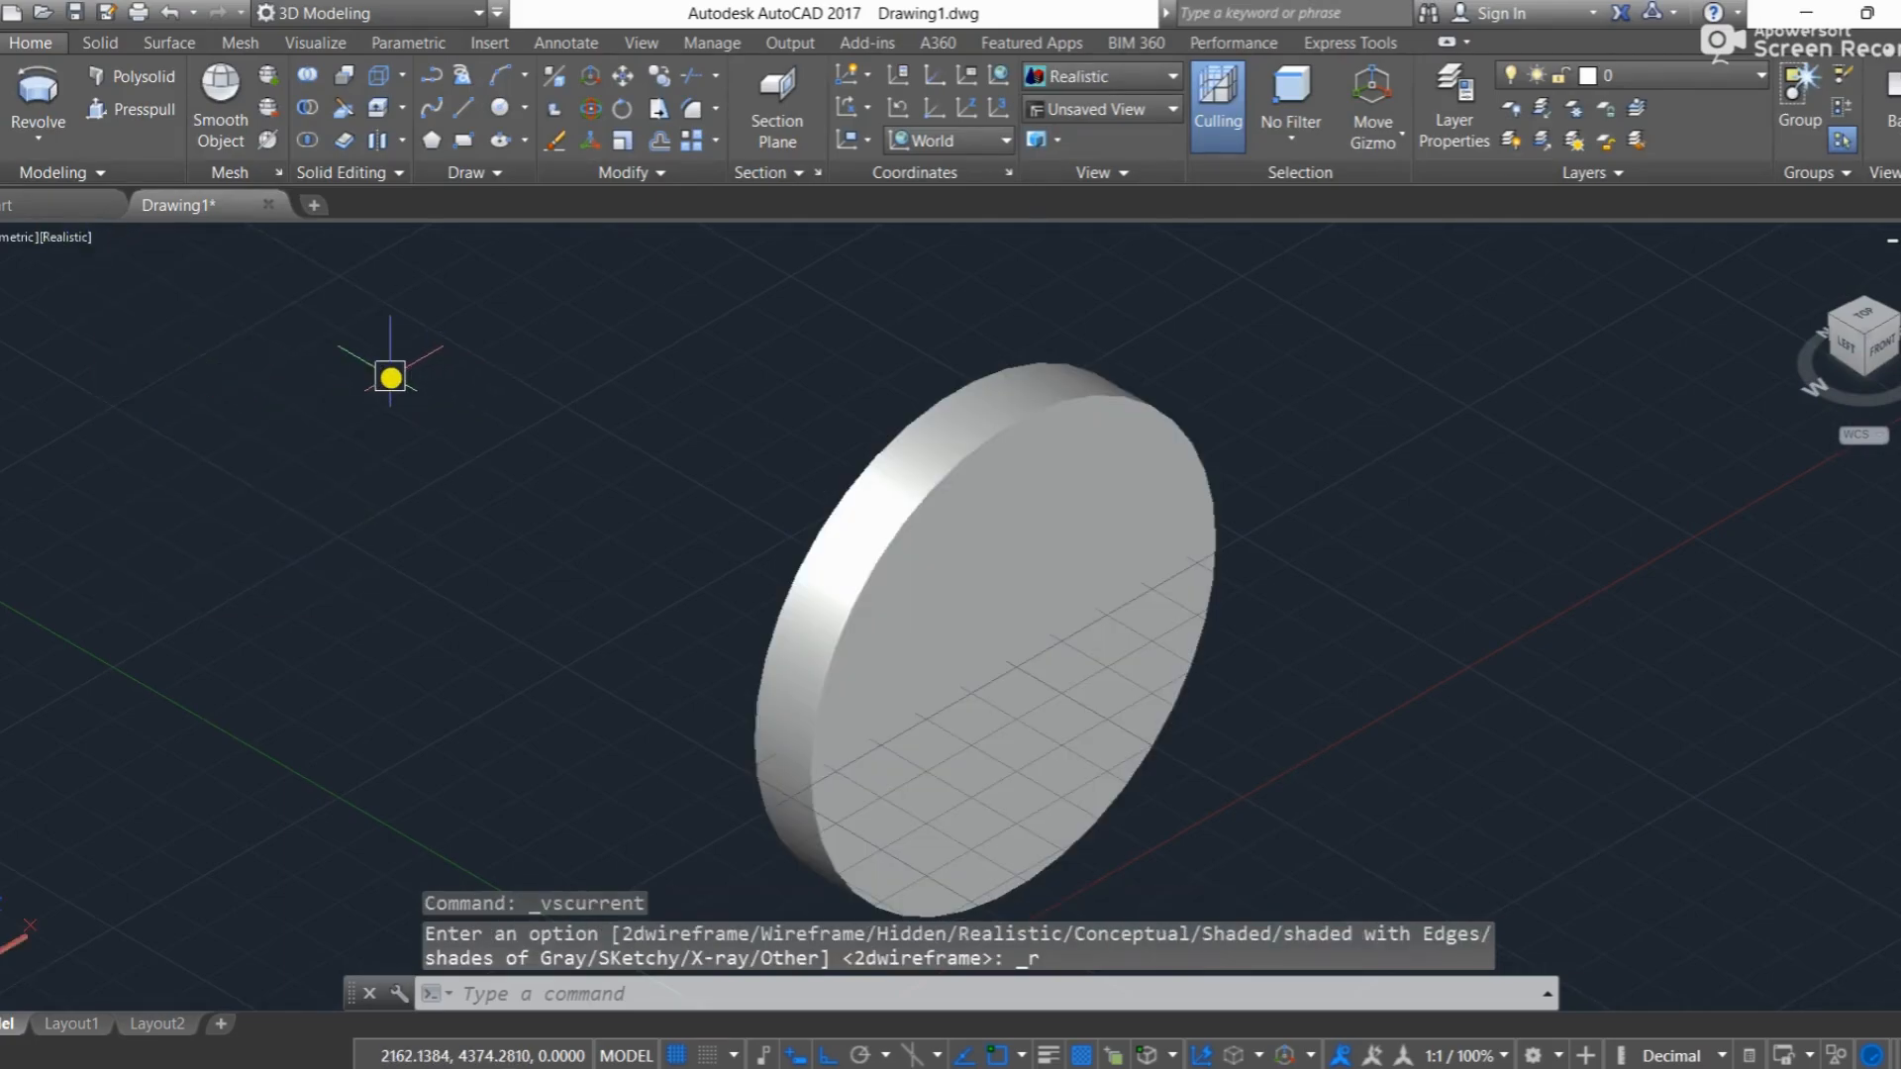
mouse_move(653, 500)
middle_mouse_down("shift")
mouse_move(696, 521)
mouse_move(920, 492)
mouse_move(941, 381)
mouse_move(1019, 282)
mouse_move(928, 386)
mouse_move(812, 436)
middle_mouse_up("shift")
key("Escape")
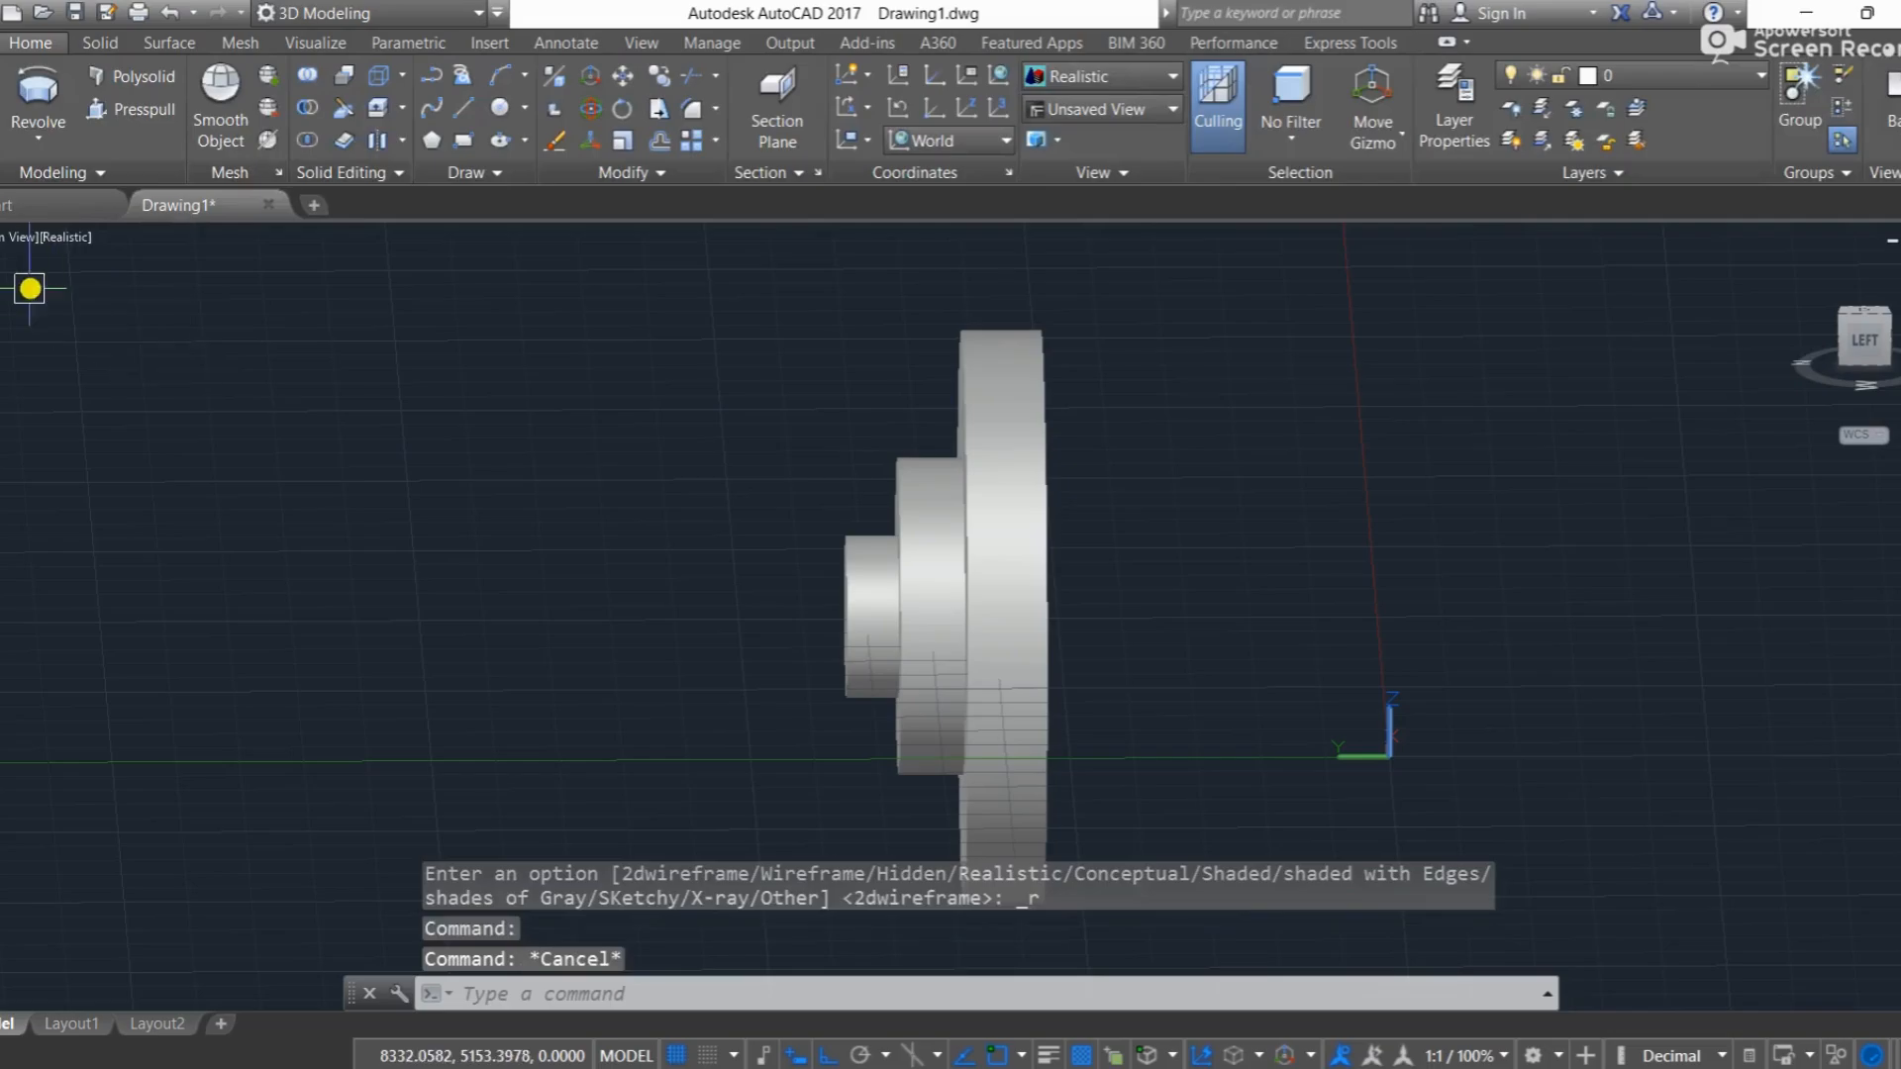
Step: Return the model to the Top view and set the visual style to 2D Wireframe
left_click(3, 238)
left_click(115, 302)
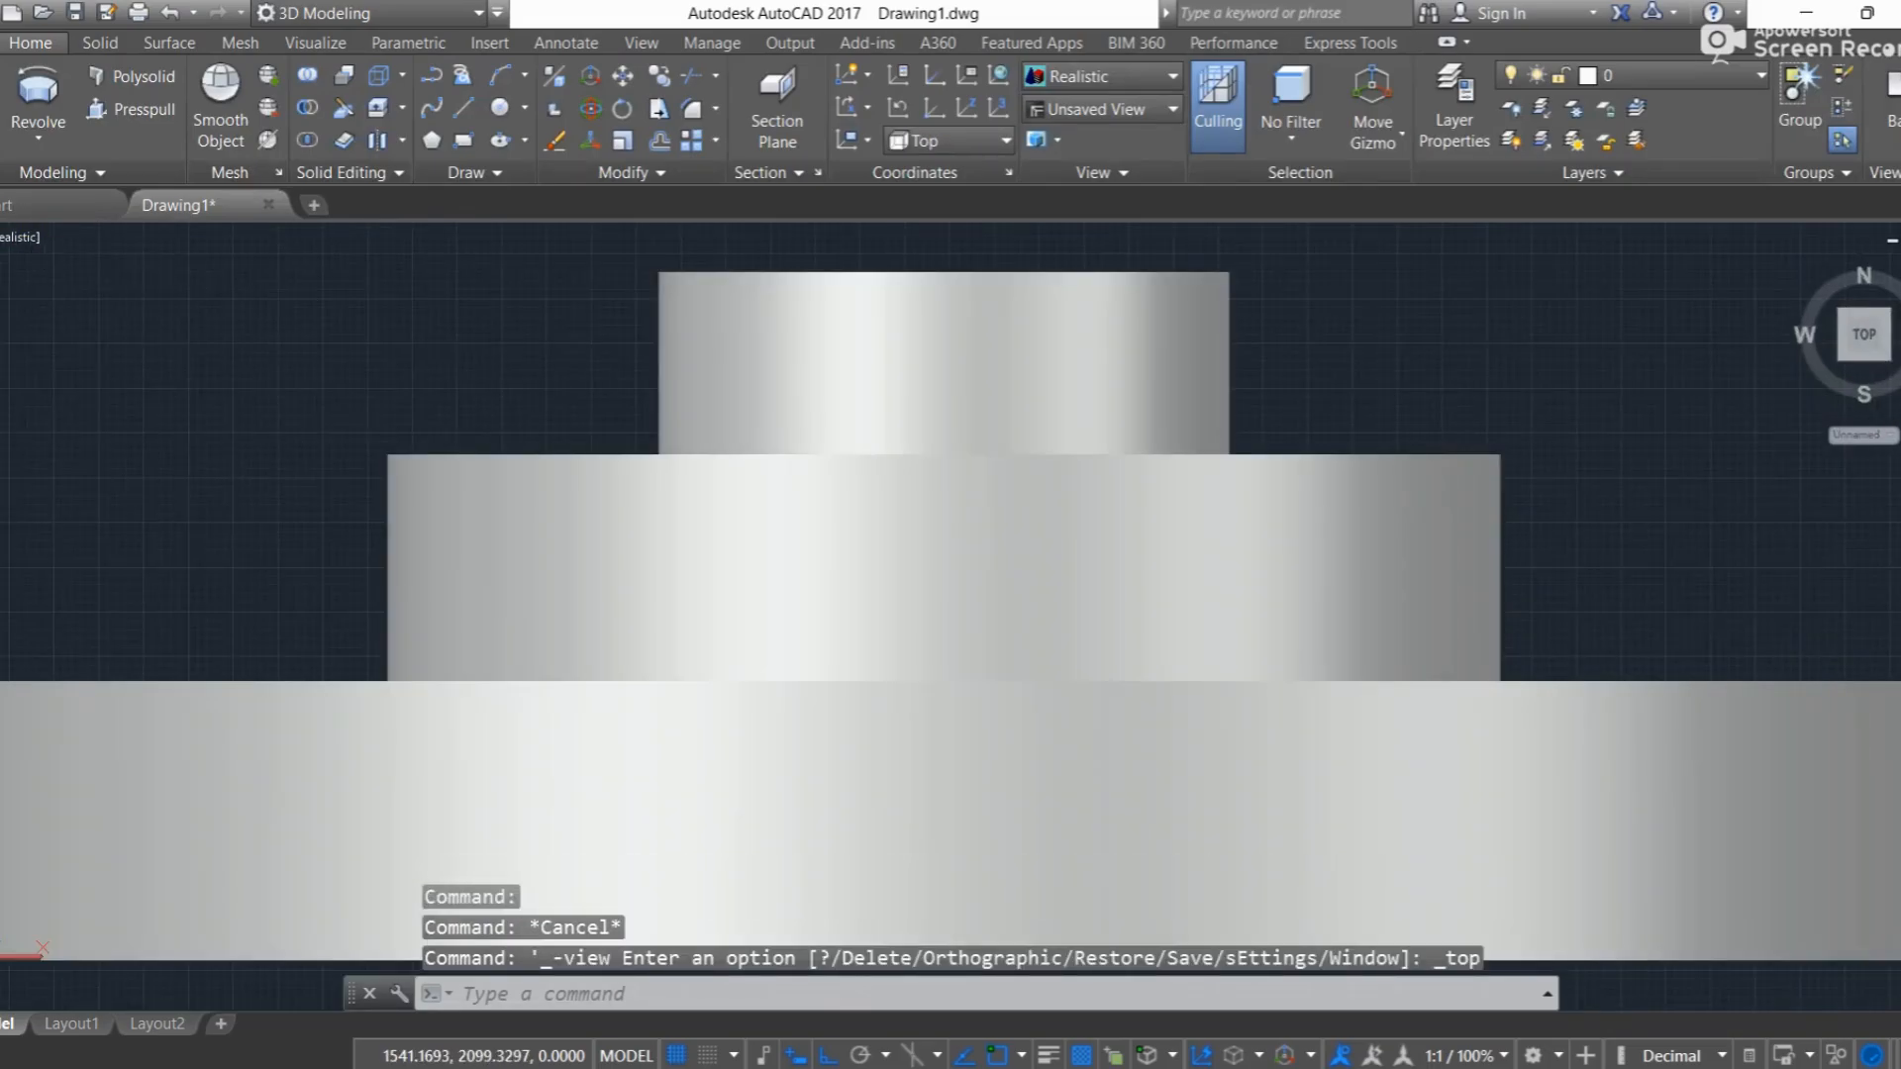
left_click(10, 237)
left_click(117, 302)
Step: Undo the visual style and view changes, the full revolve and the join, back to the outline of separate lines
key("ctrl+z")
key("ctrl+z")
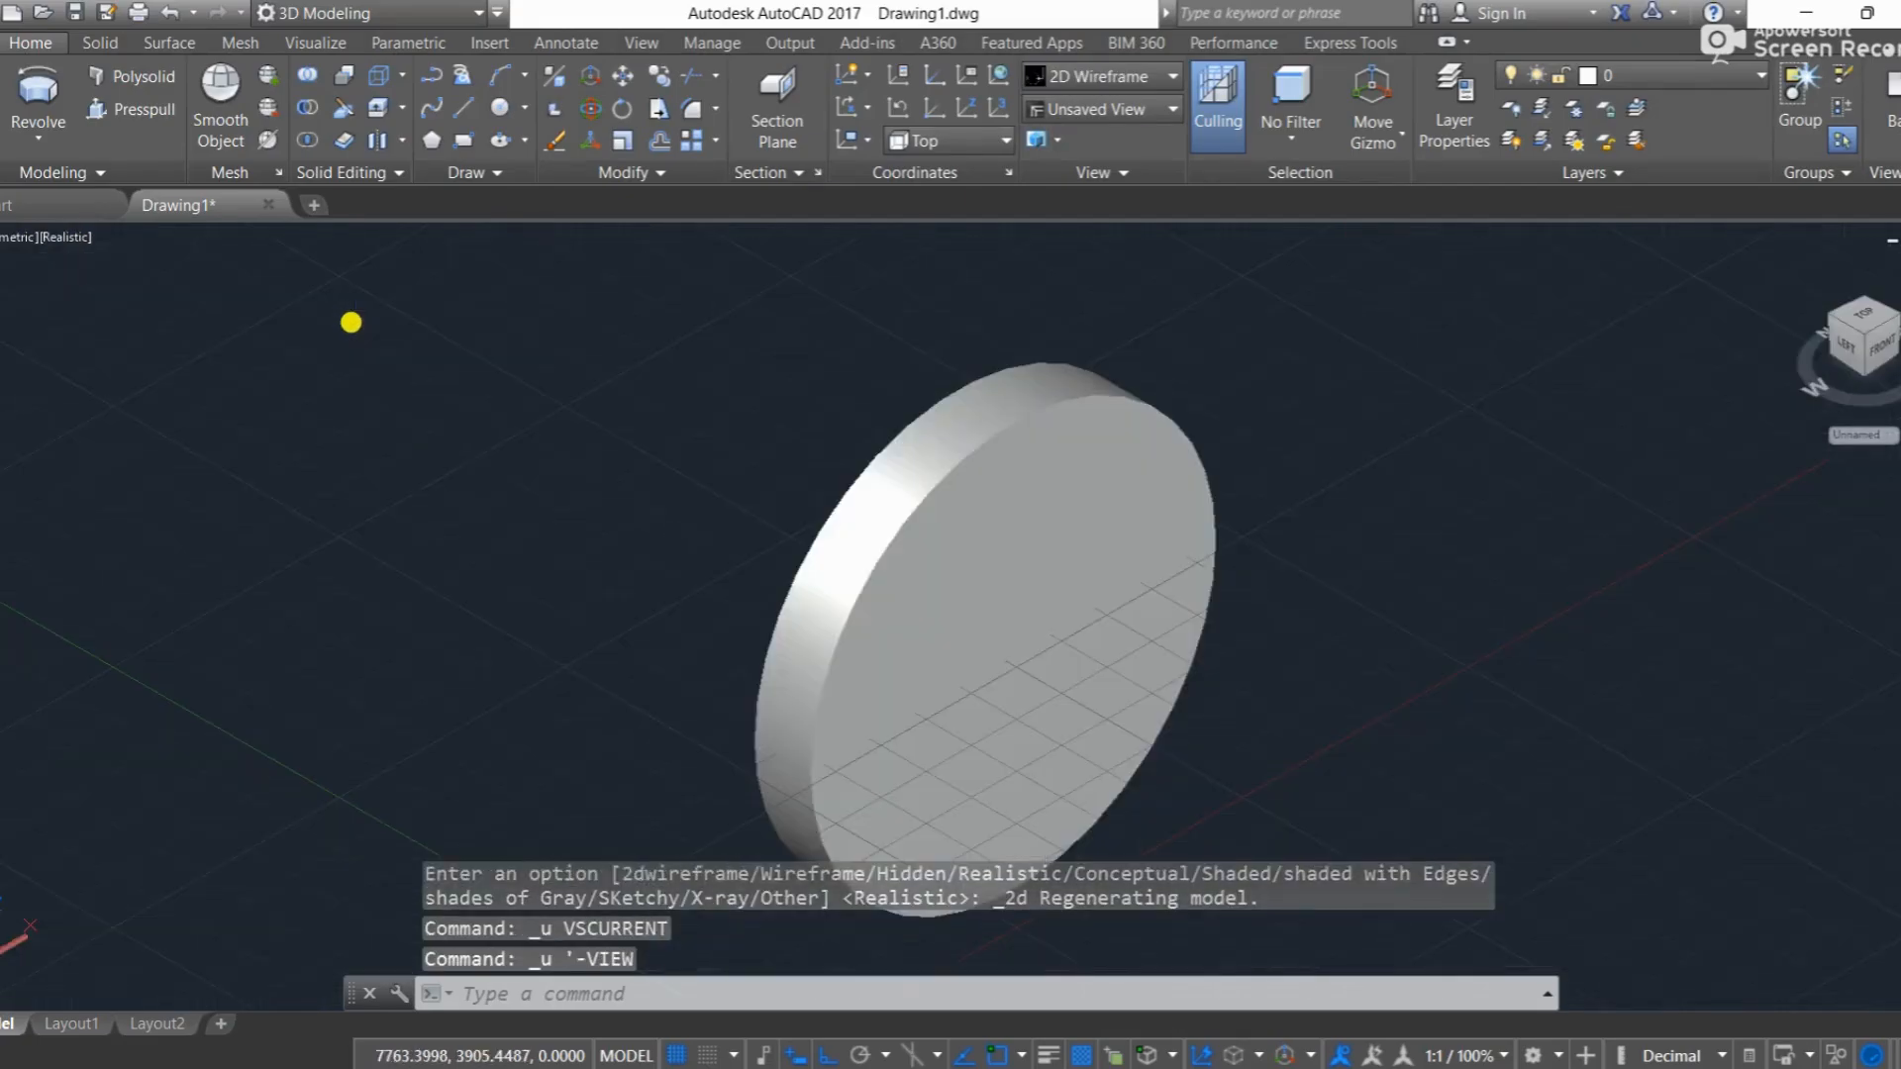
key("ctrl+z")
key("ctrl+z")
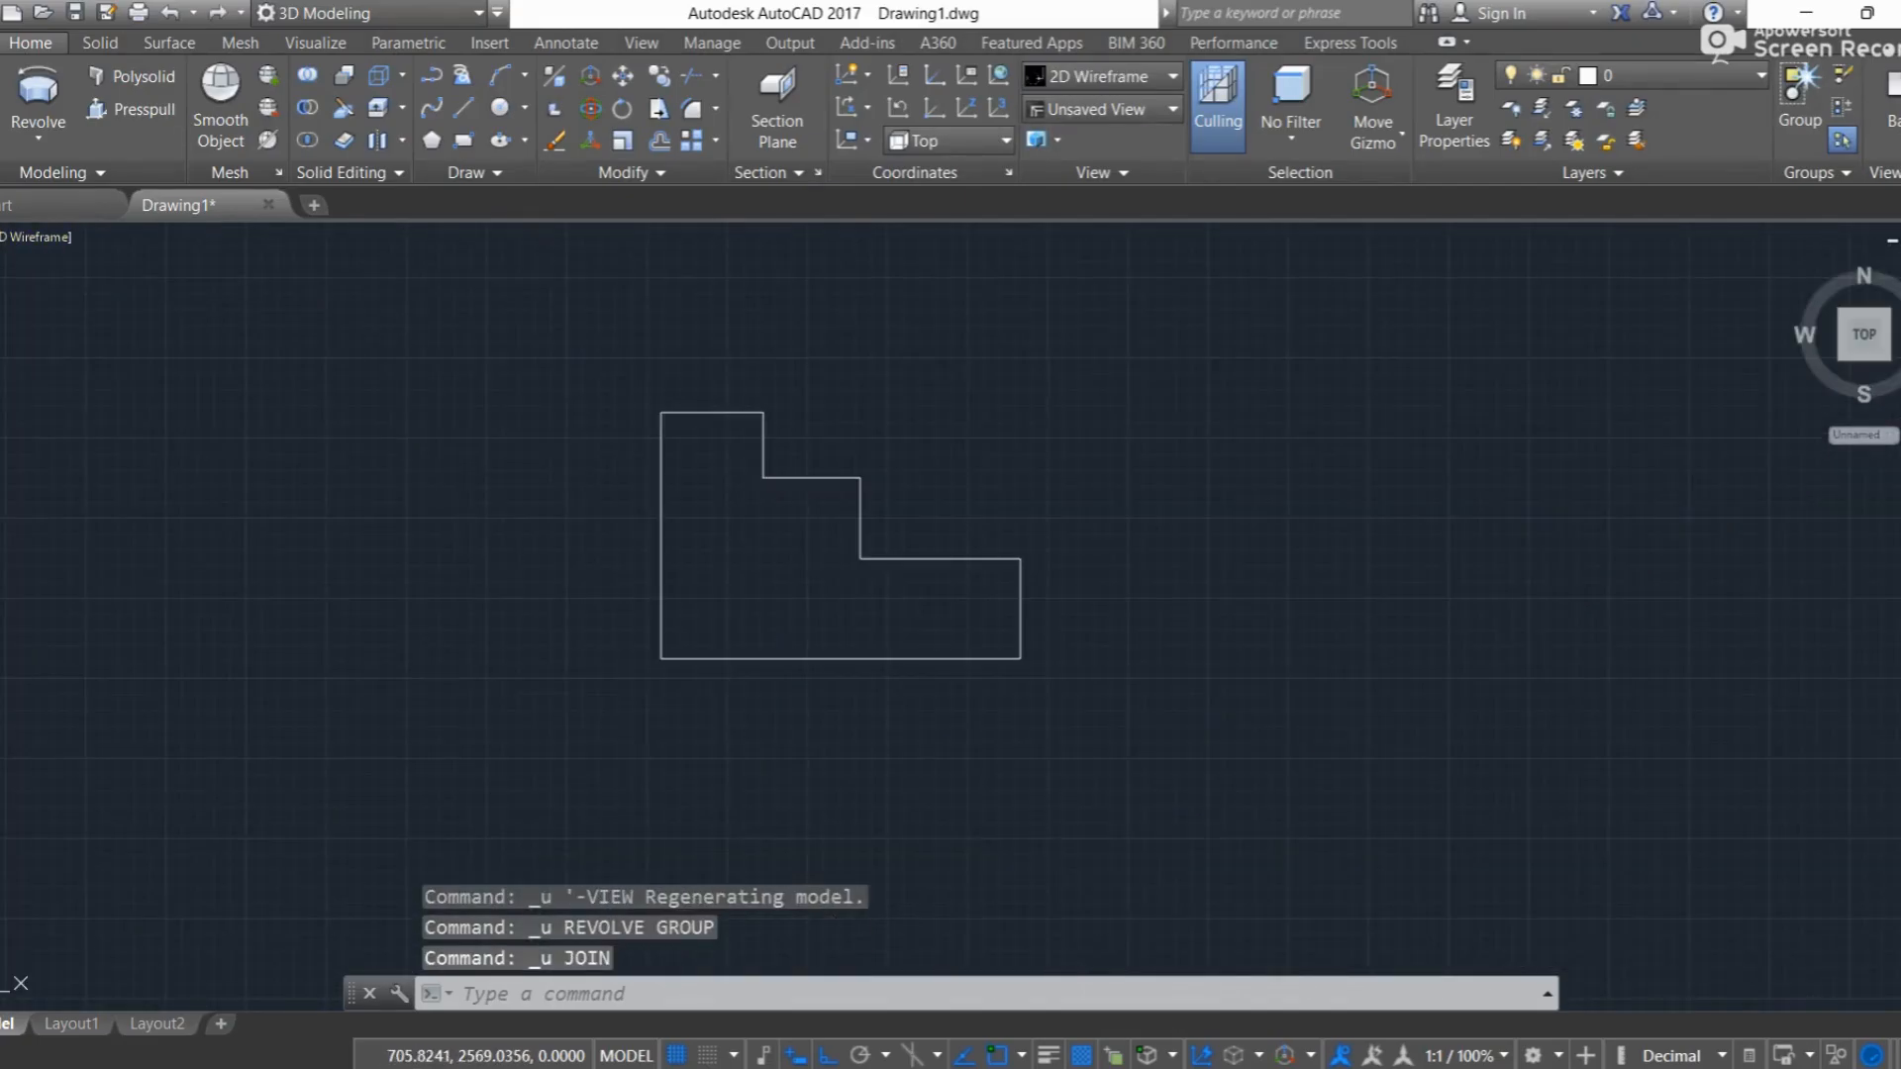
Step: Switch to the SW Isometric view and join all eight lines of the stepped outline into one polyline
left_click(3, 236)
left_click(98, 465)
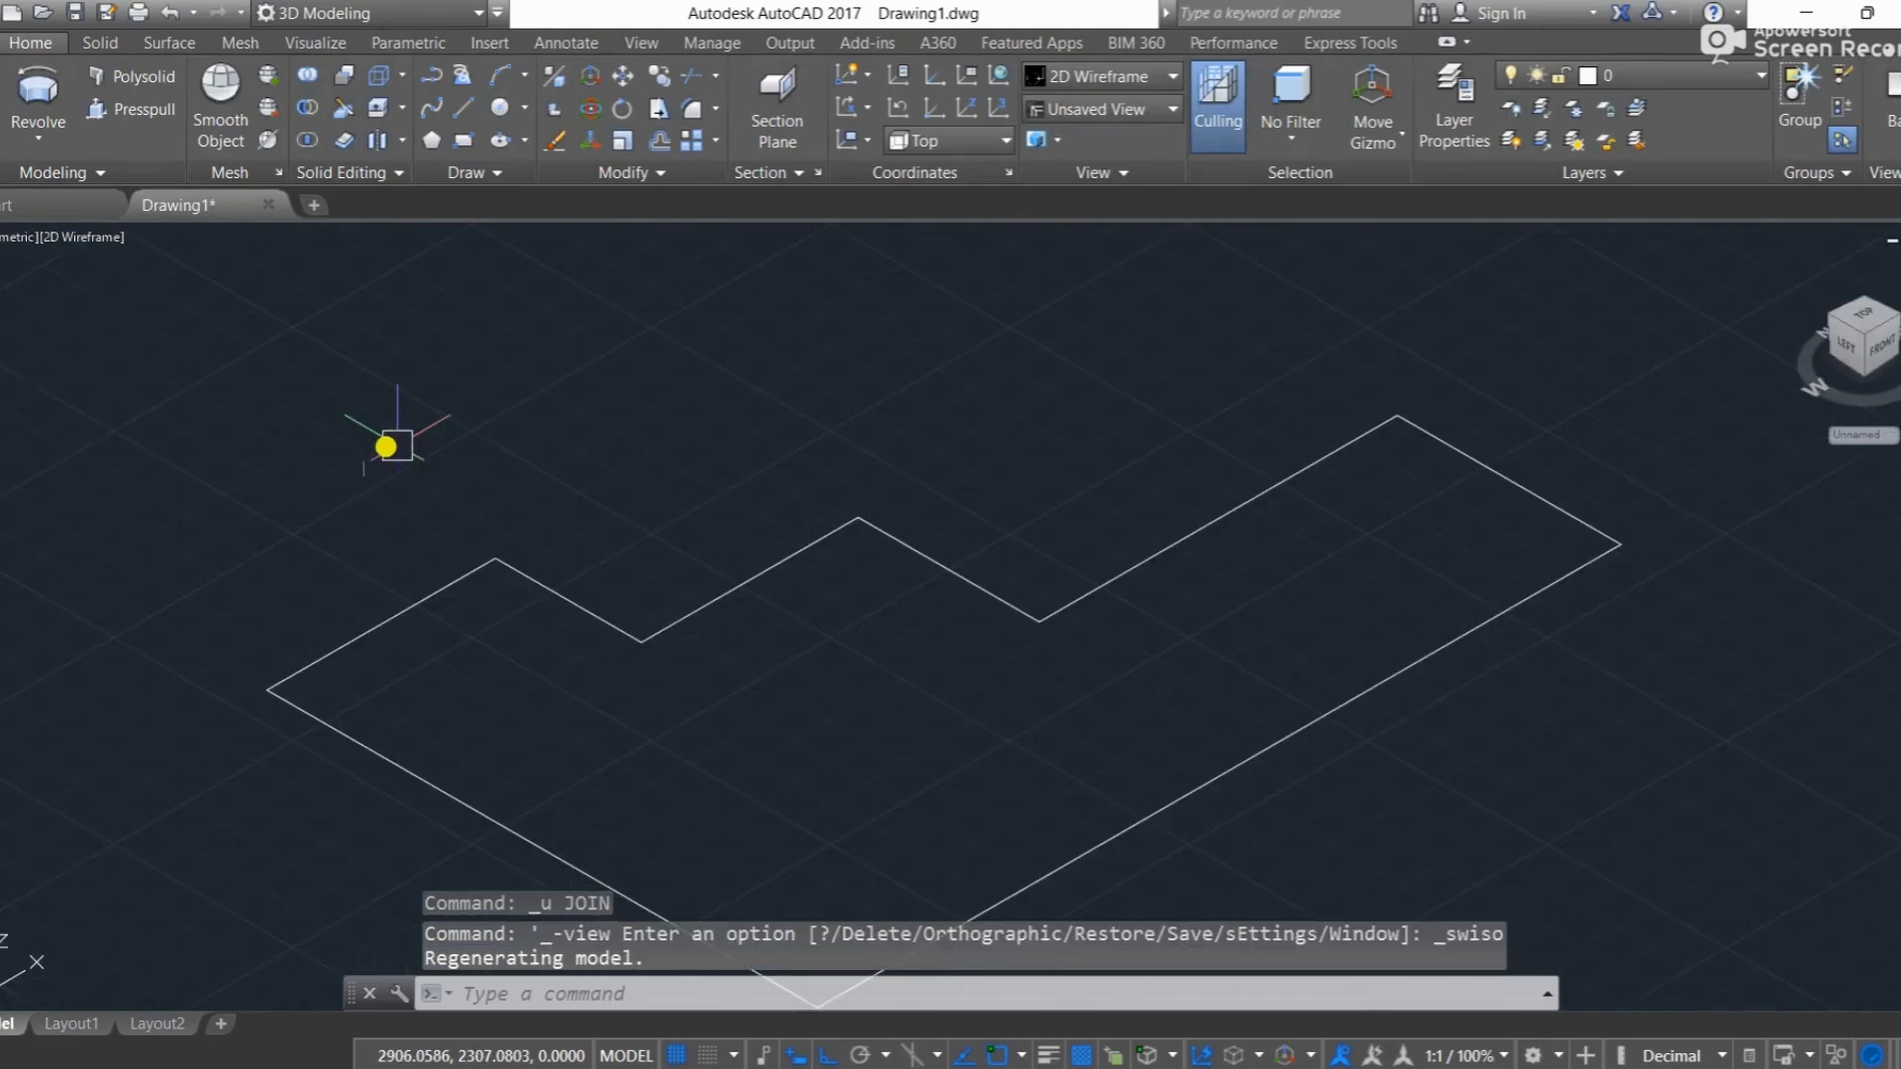
mouse_move(1184, 694)
left_mouse_down()
mouse_move(929, 771)
mouse_move(734, 585)
mouse_move(875, 514)
mouse_move(1201, 475)
mouse_move(1259, 490)
left_mouse_up()
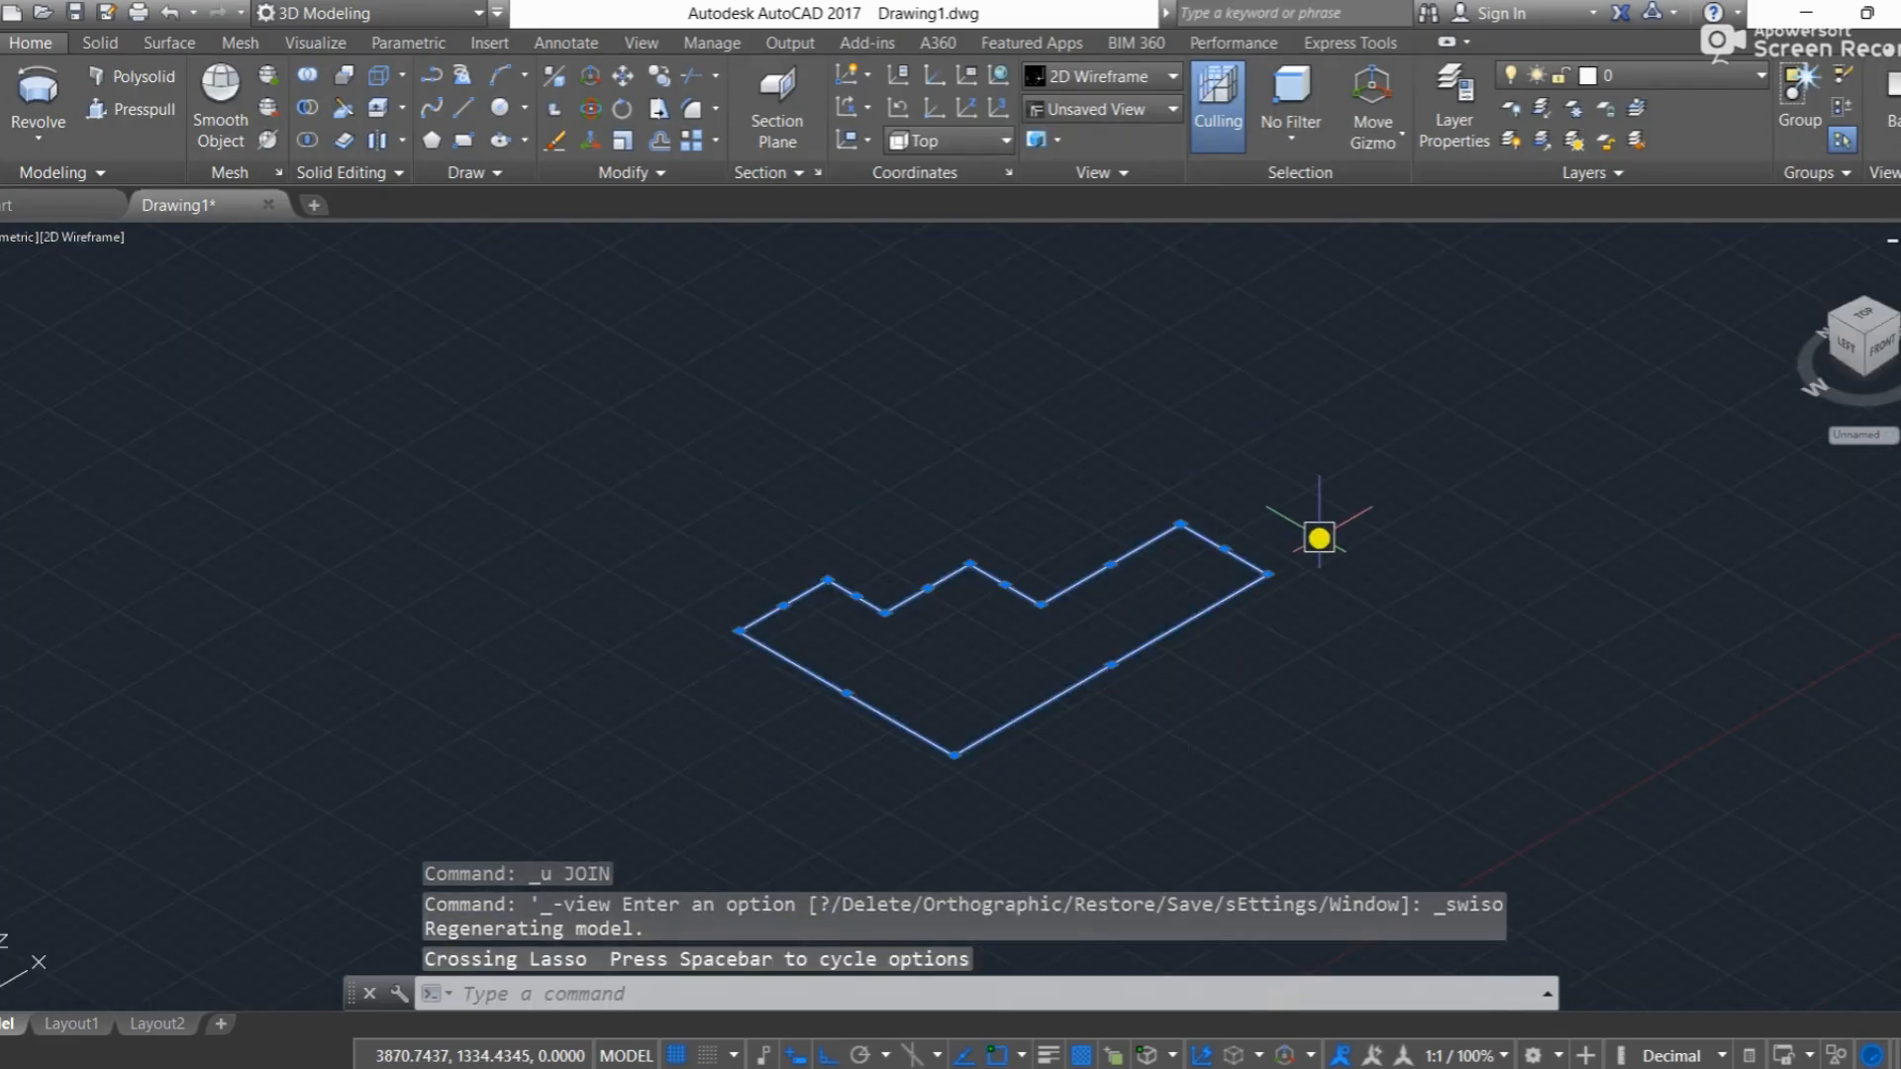
type("j")
key("Return")
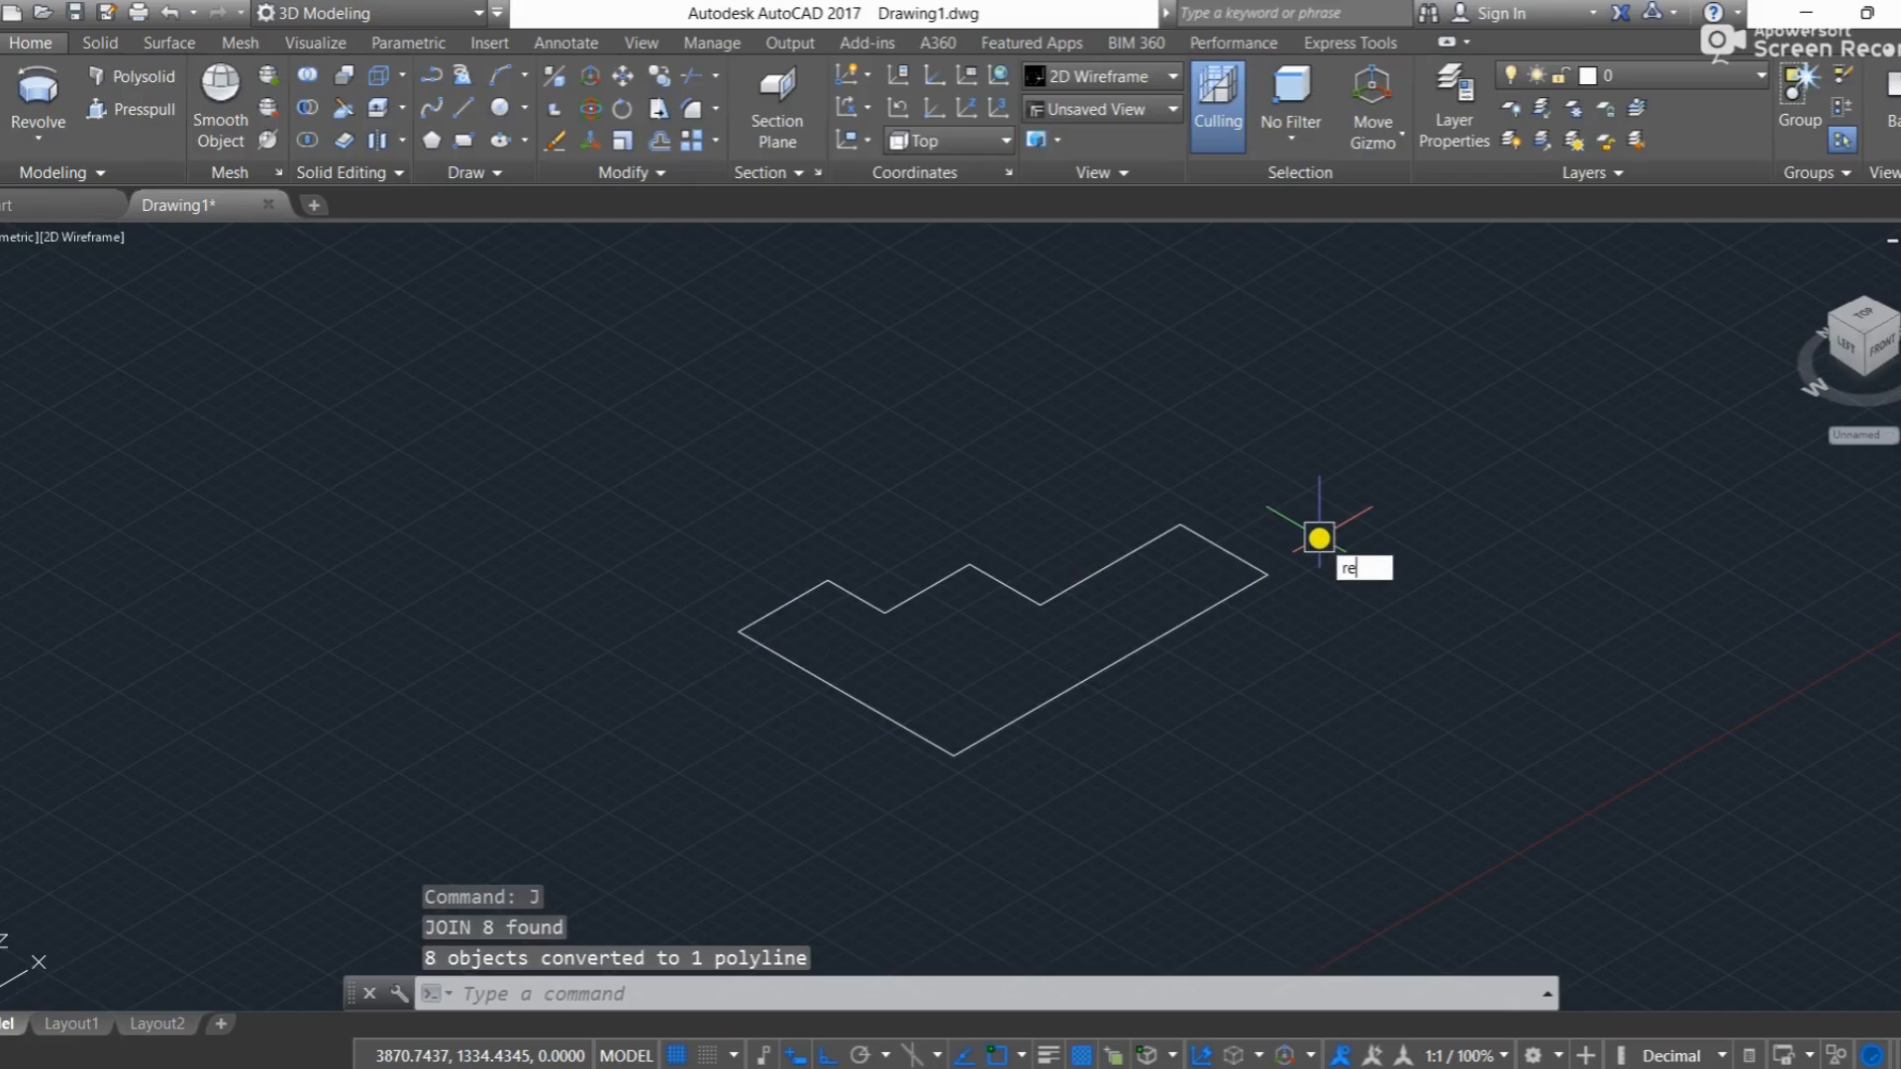
Step: Revolve the stepped polyline 245 degrees about its long bottom edge
type("rev")
key("Return")
left_click(1226, 594)
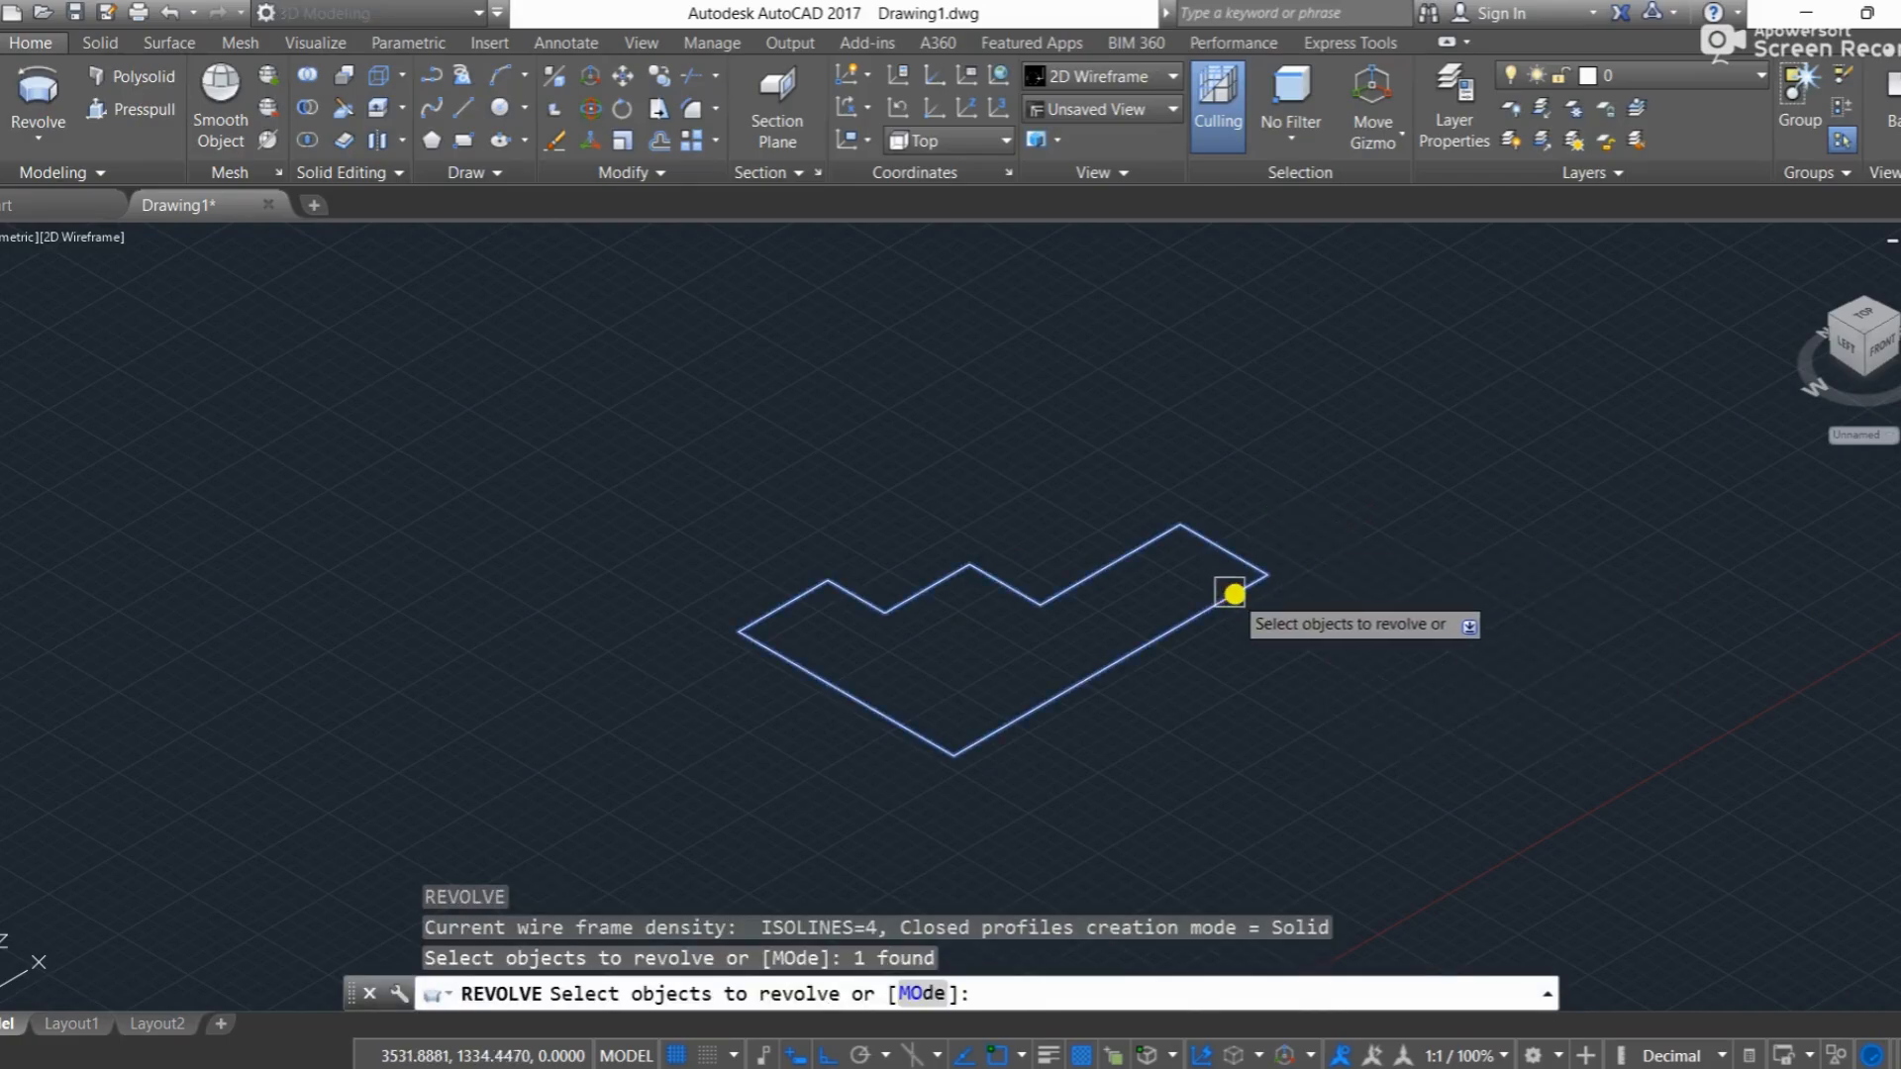
key("Return")
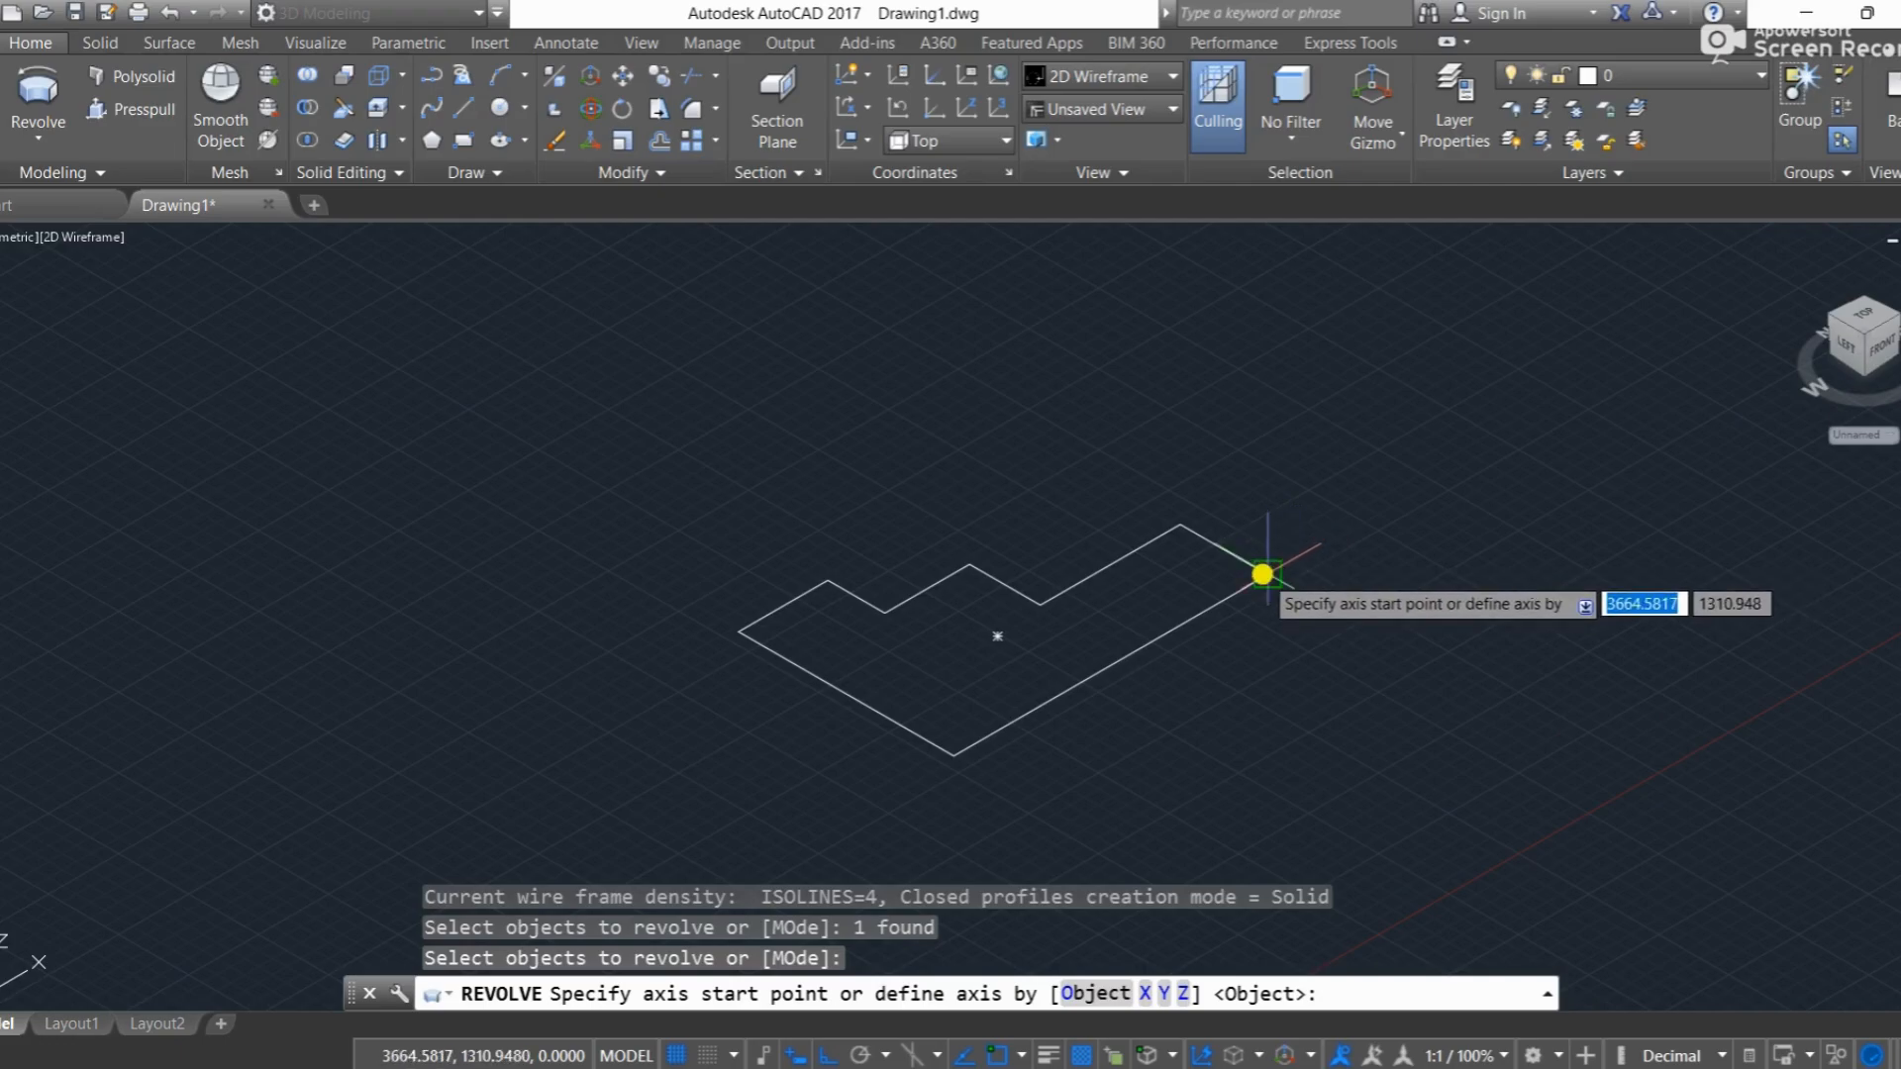
left_click(1263, 575)
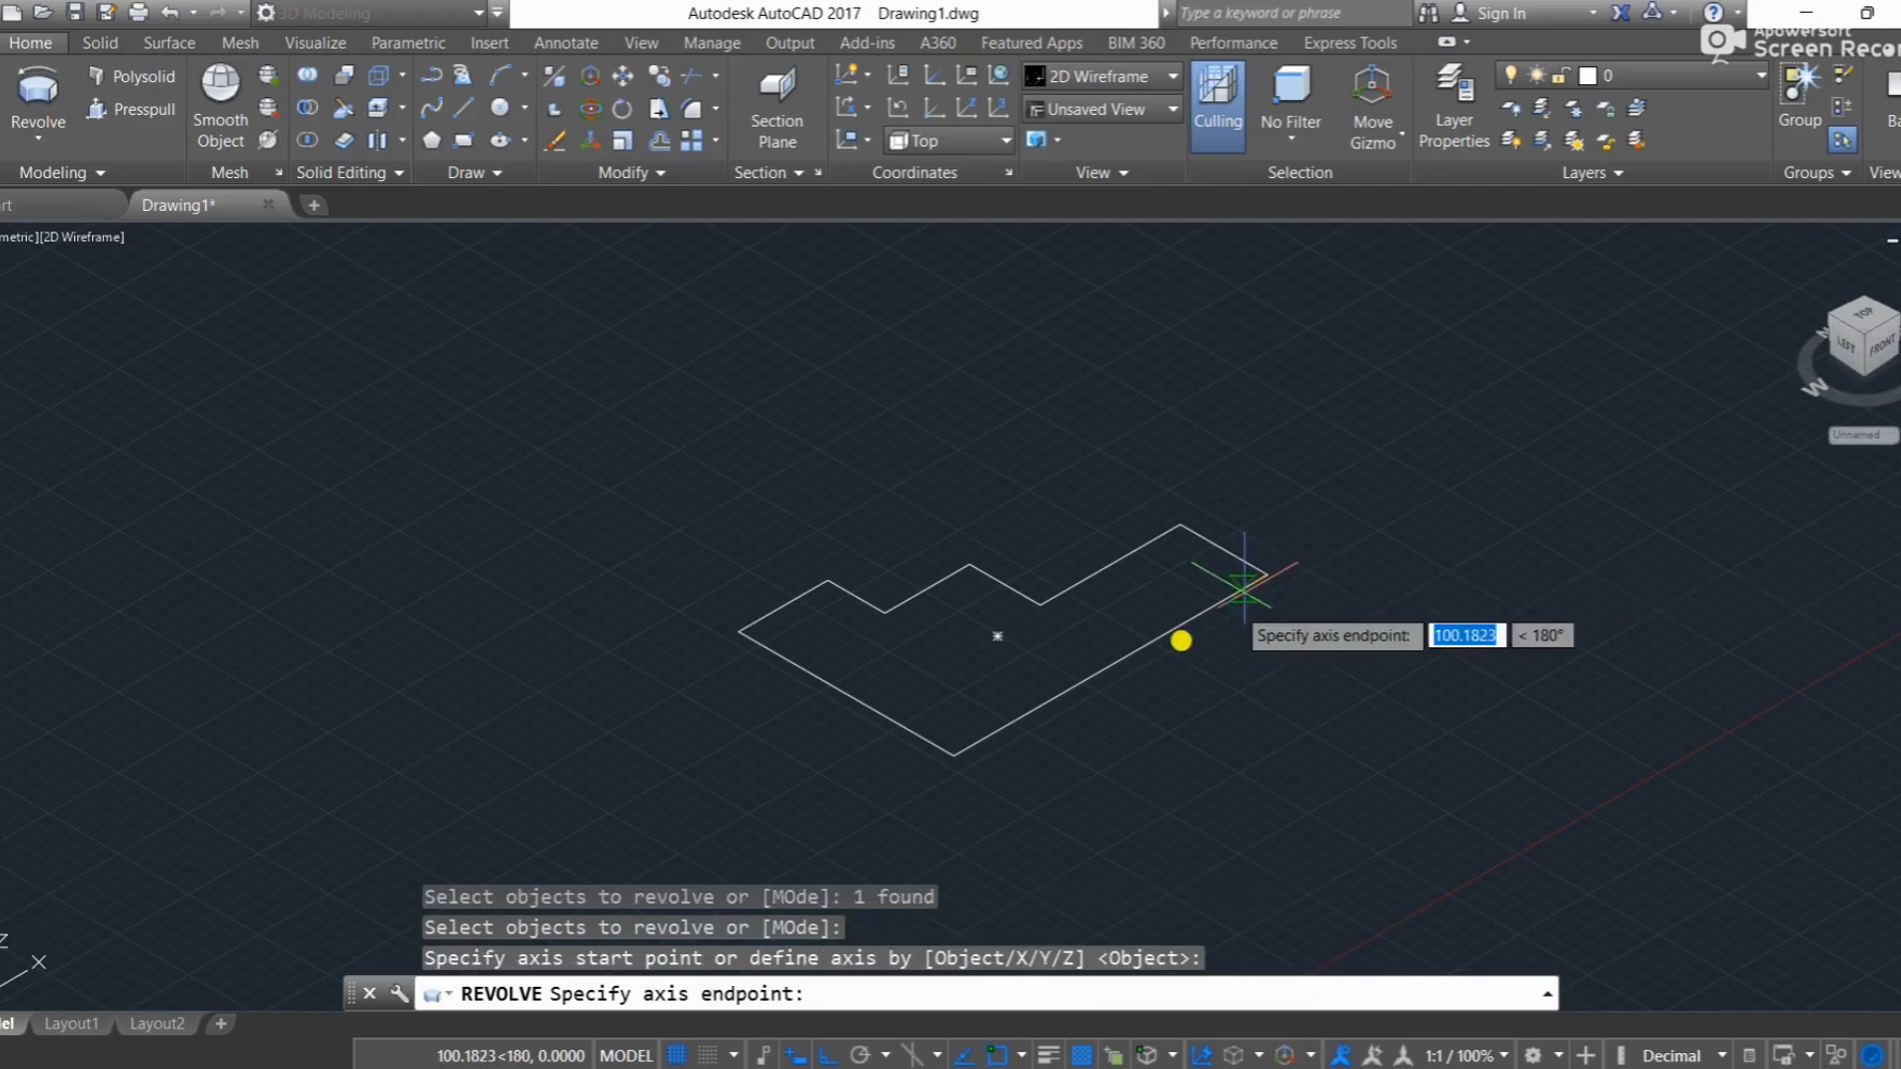
left_click(953, 759)
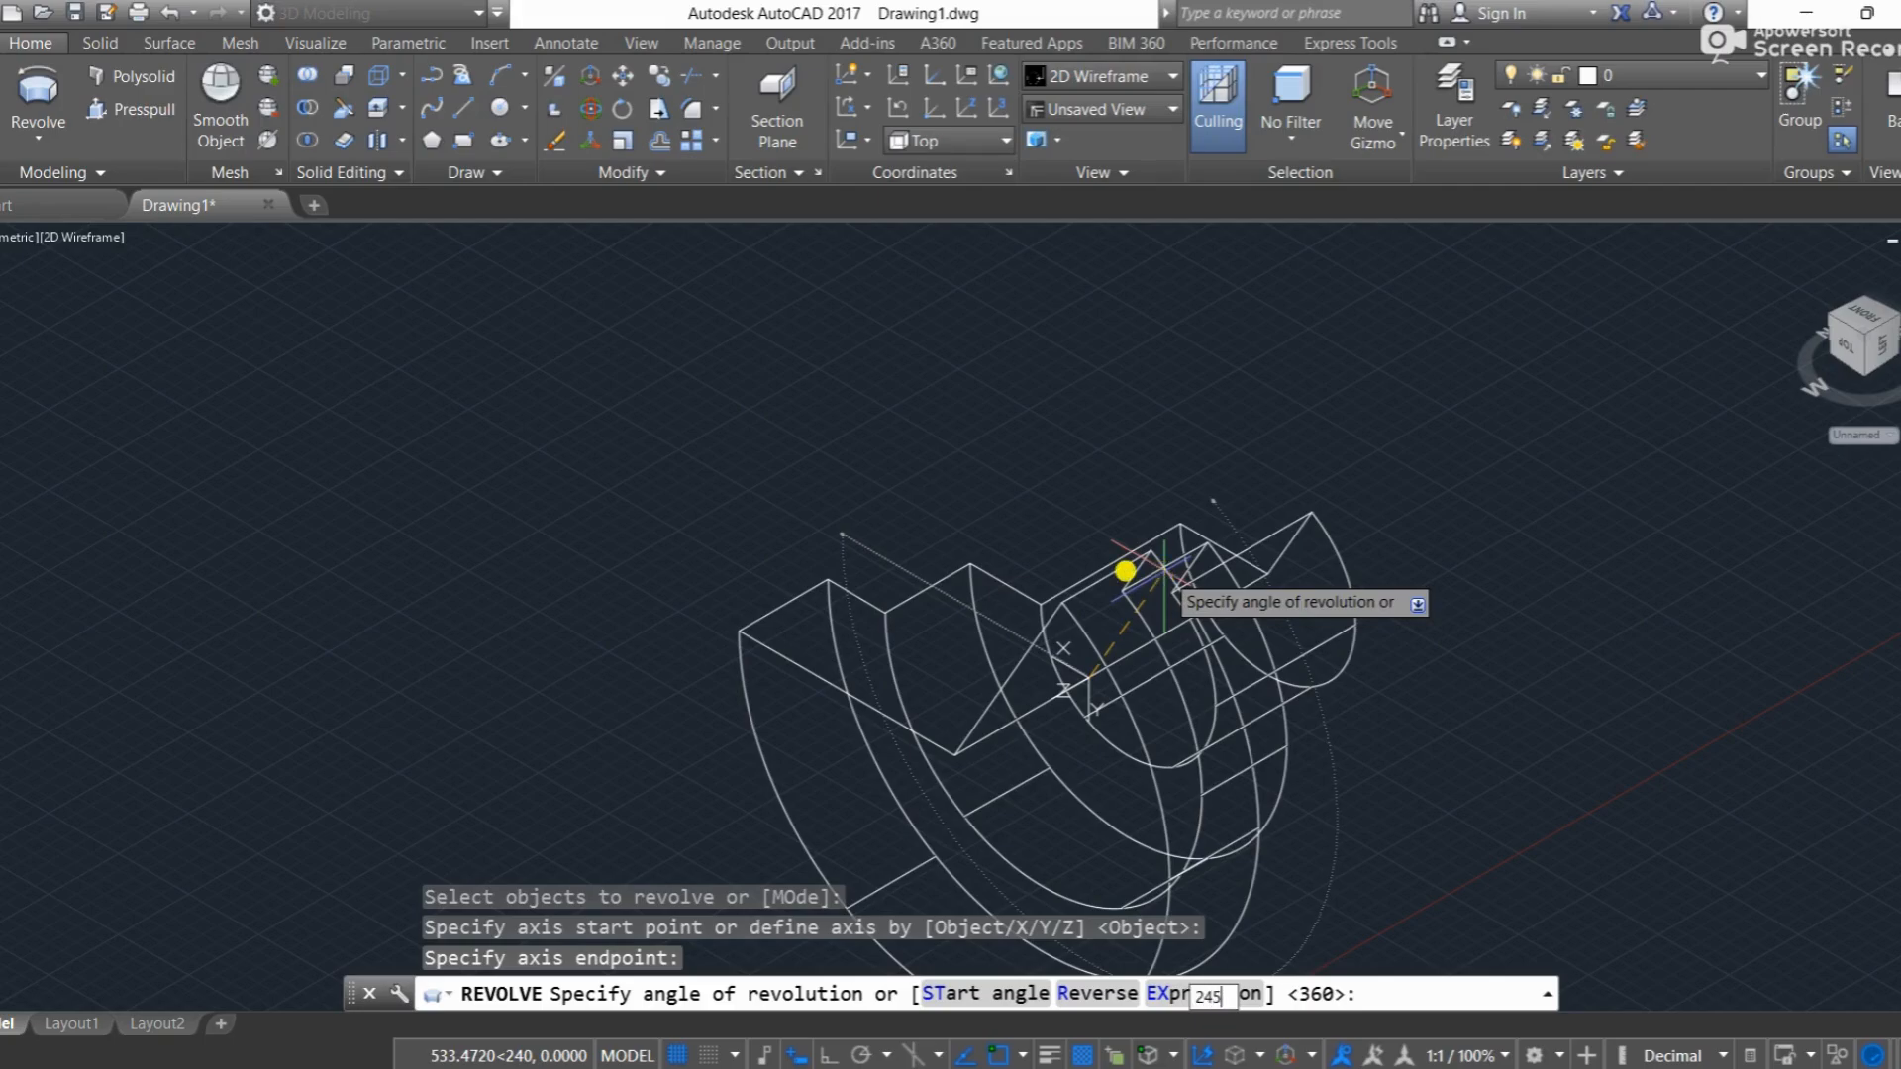
type("245")
key("Return")
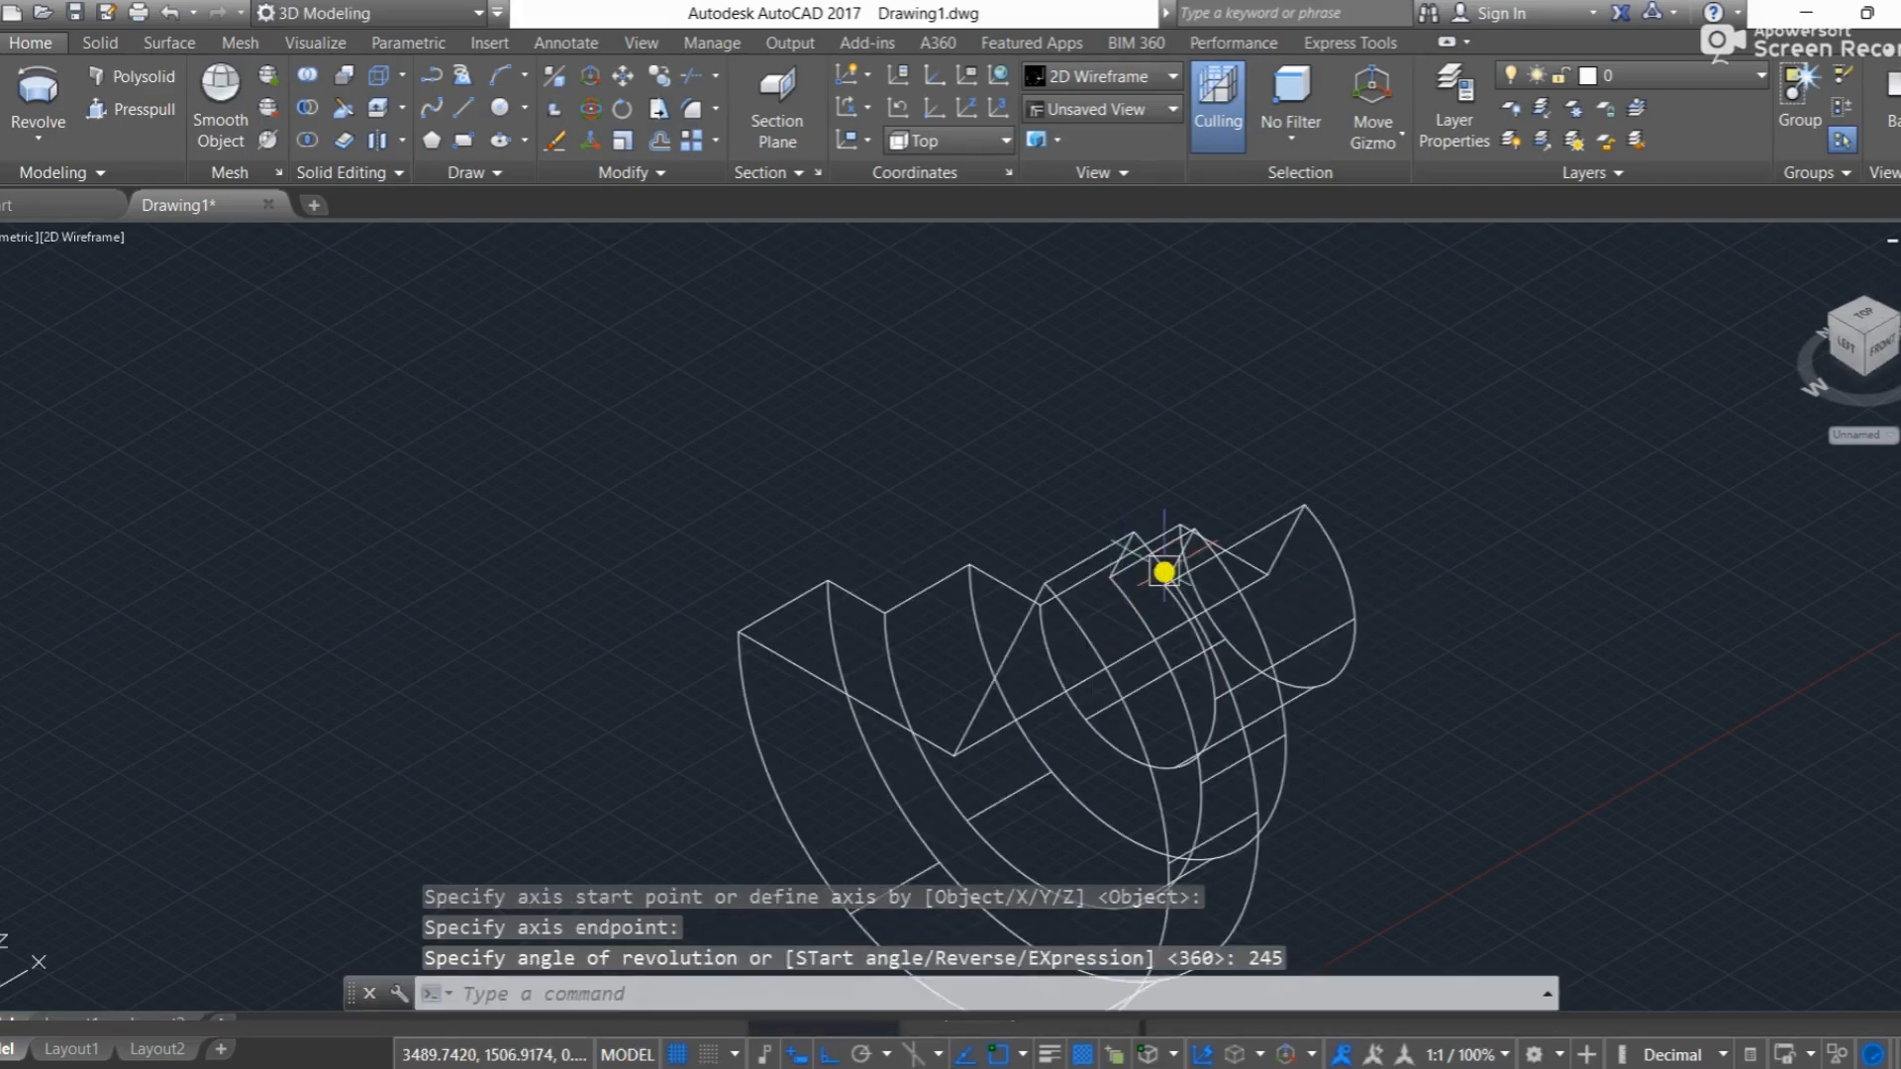
Step: Display the partially revolved solid in the Realistic visual style and orbit around it to inspect its open cut faces
left_click(67, 238)
left_click(111, 380)
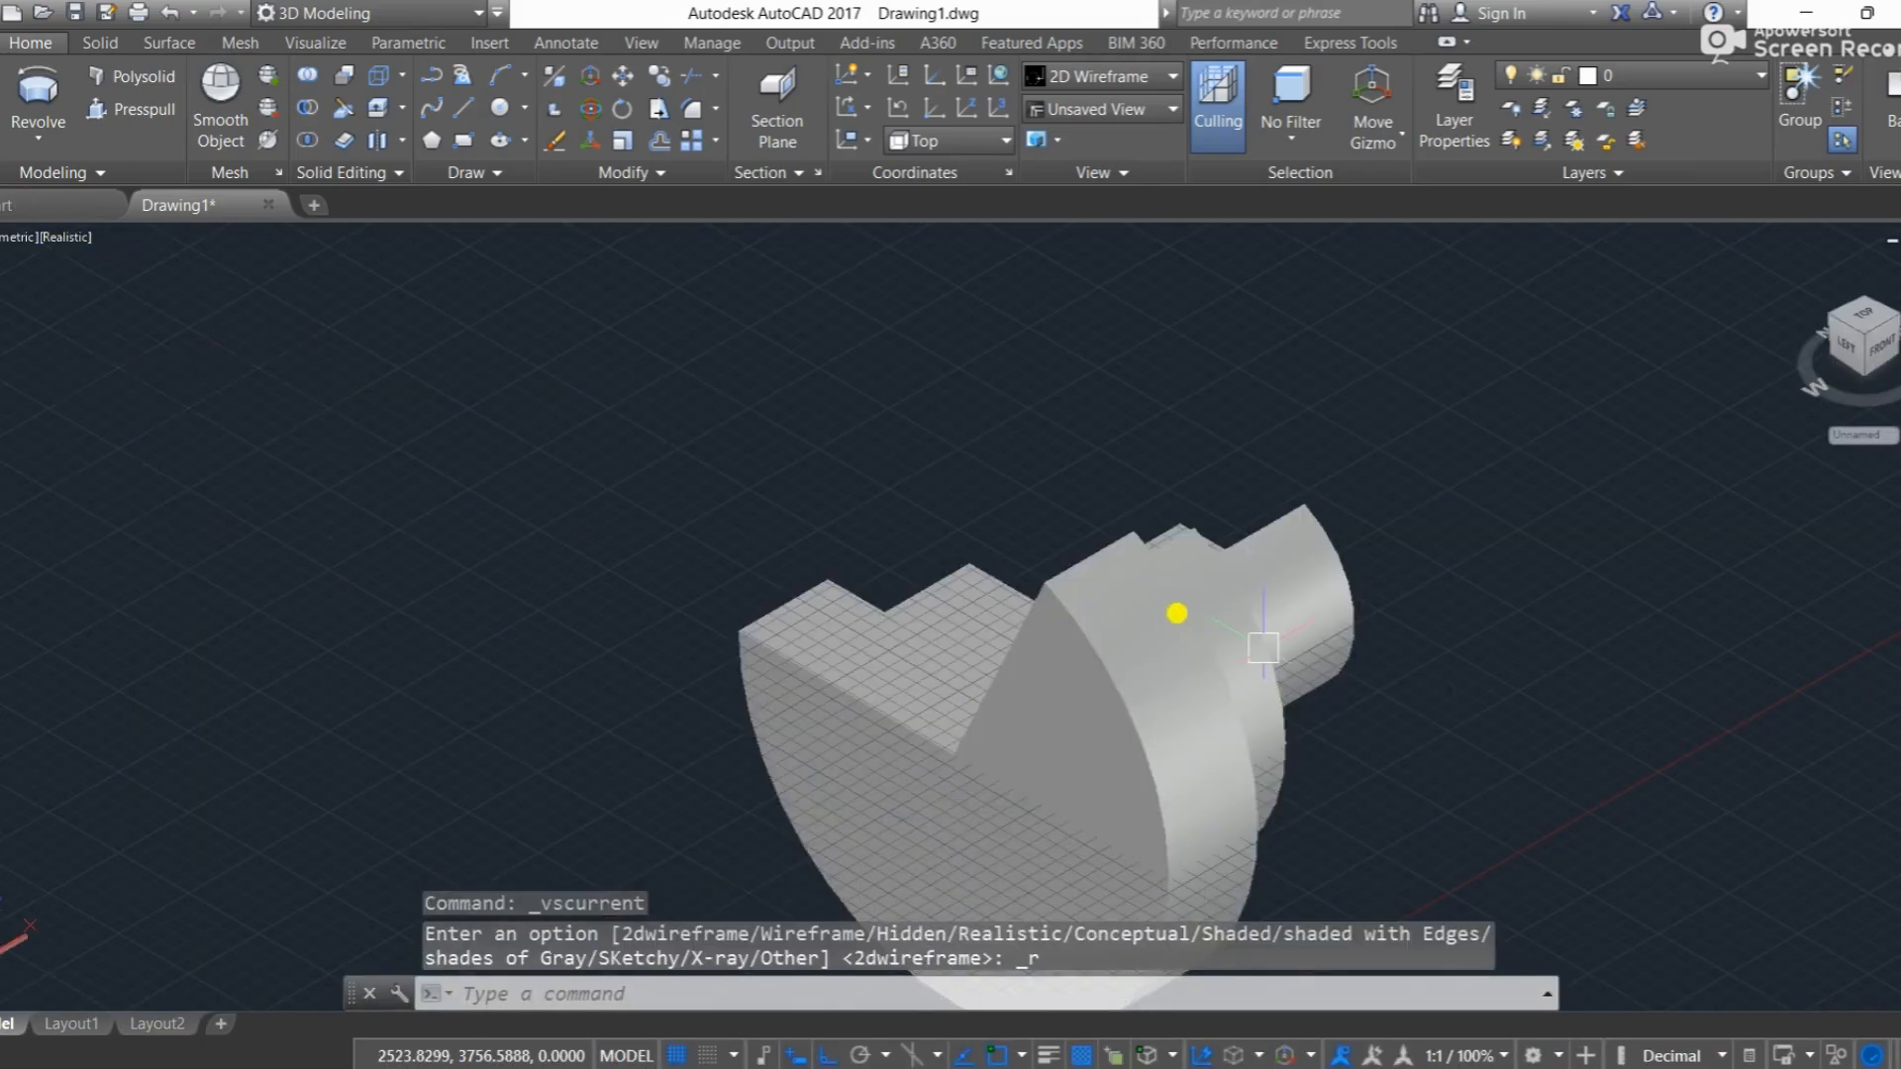
middle_click_drag(1095, 500, 1675, 415, "shift")
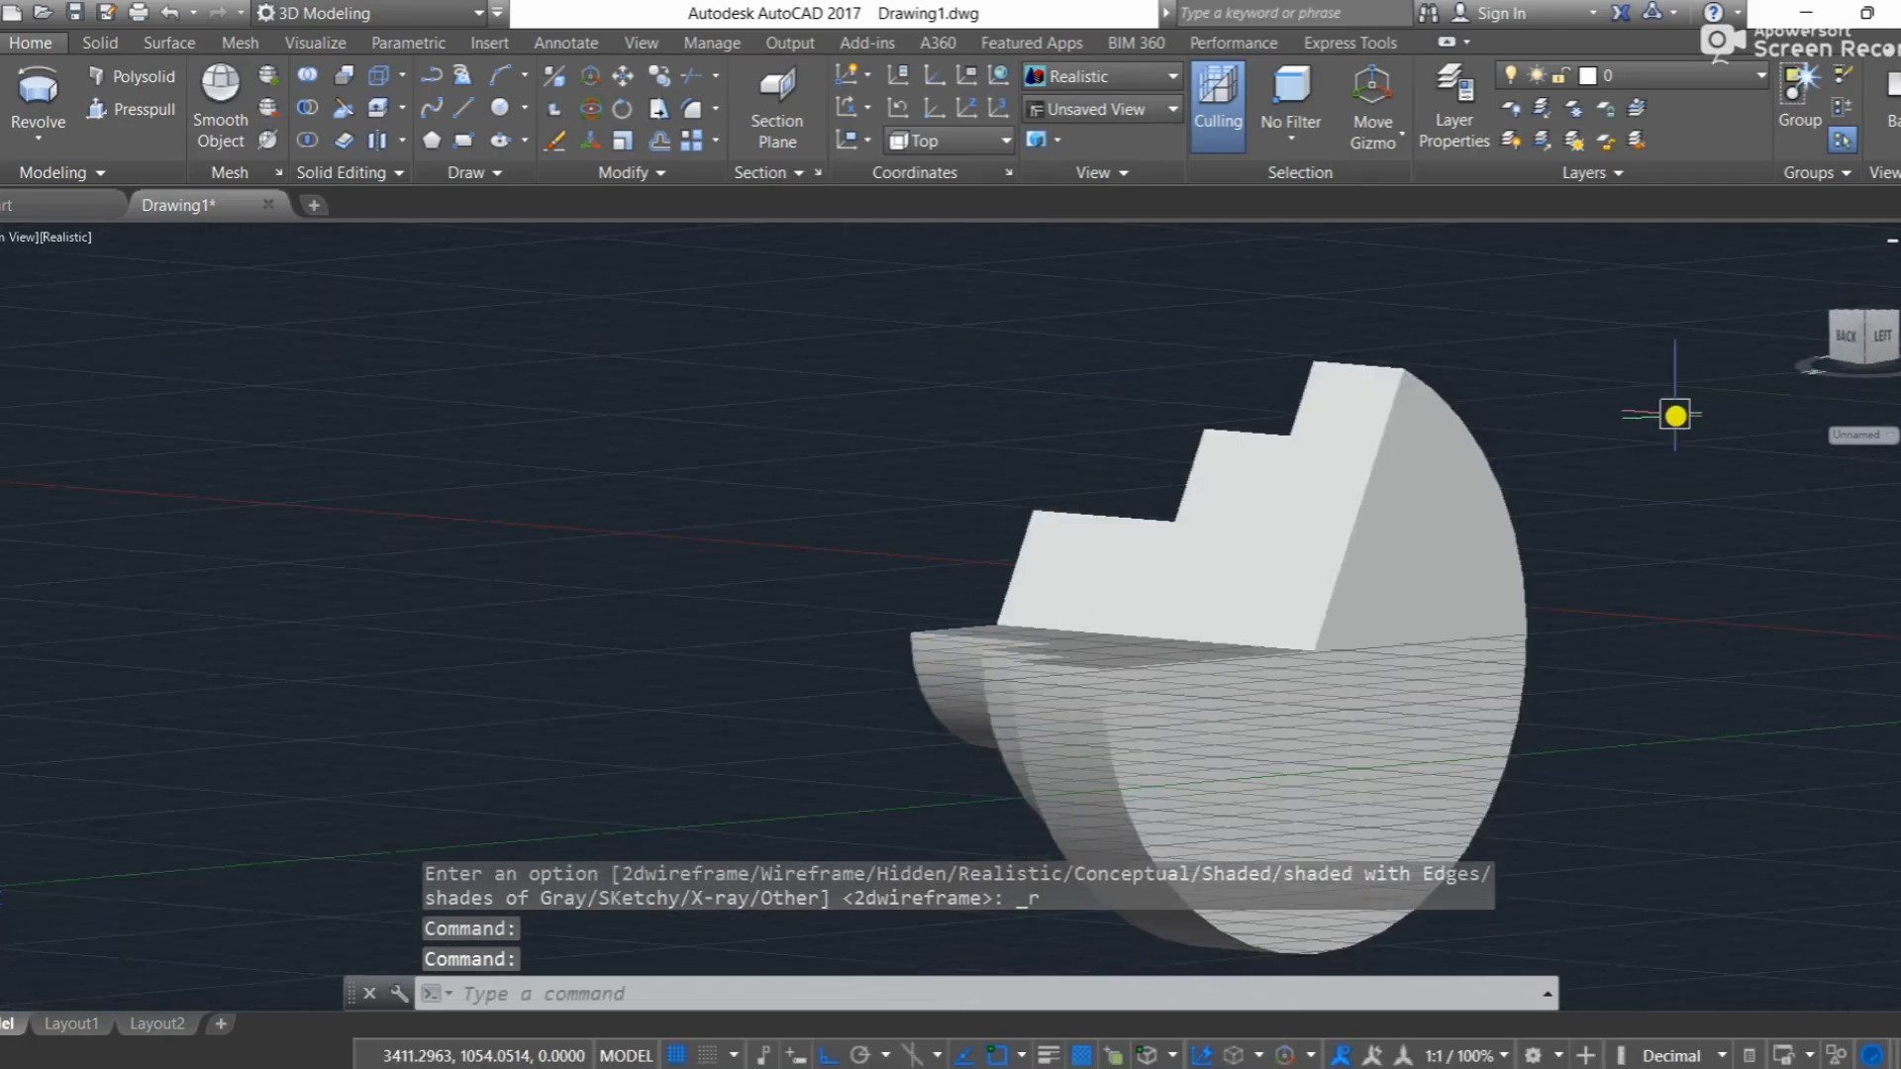
middle_click_drag(1429, 464, 1154, 501, "shift")
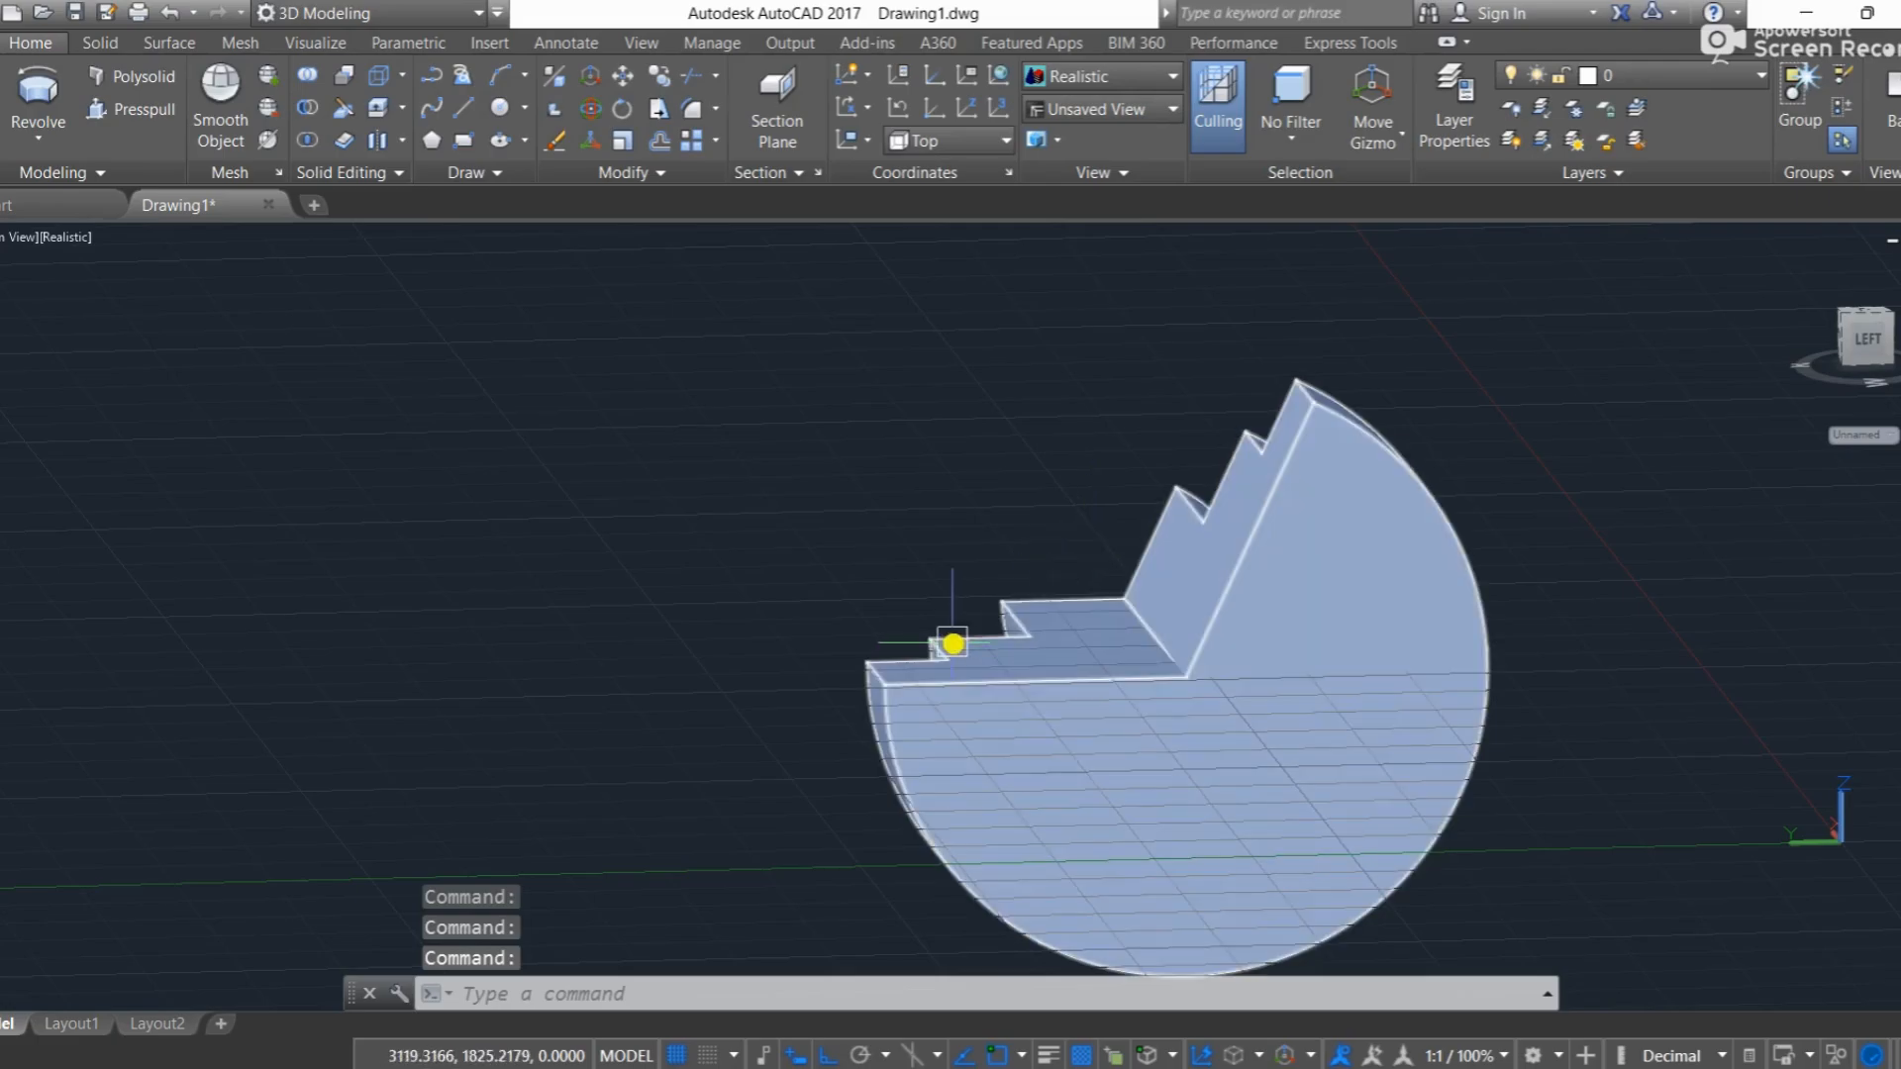
middle_click_drag(1353, 591, 1171, 673, "shift")
left_click(1129, 670)
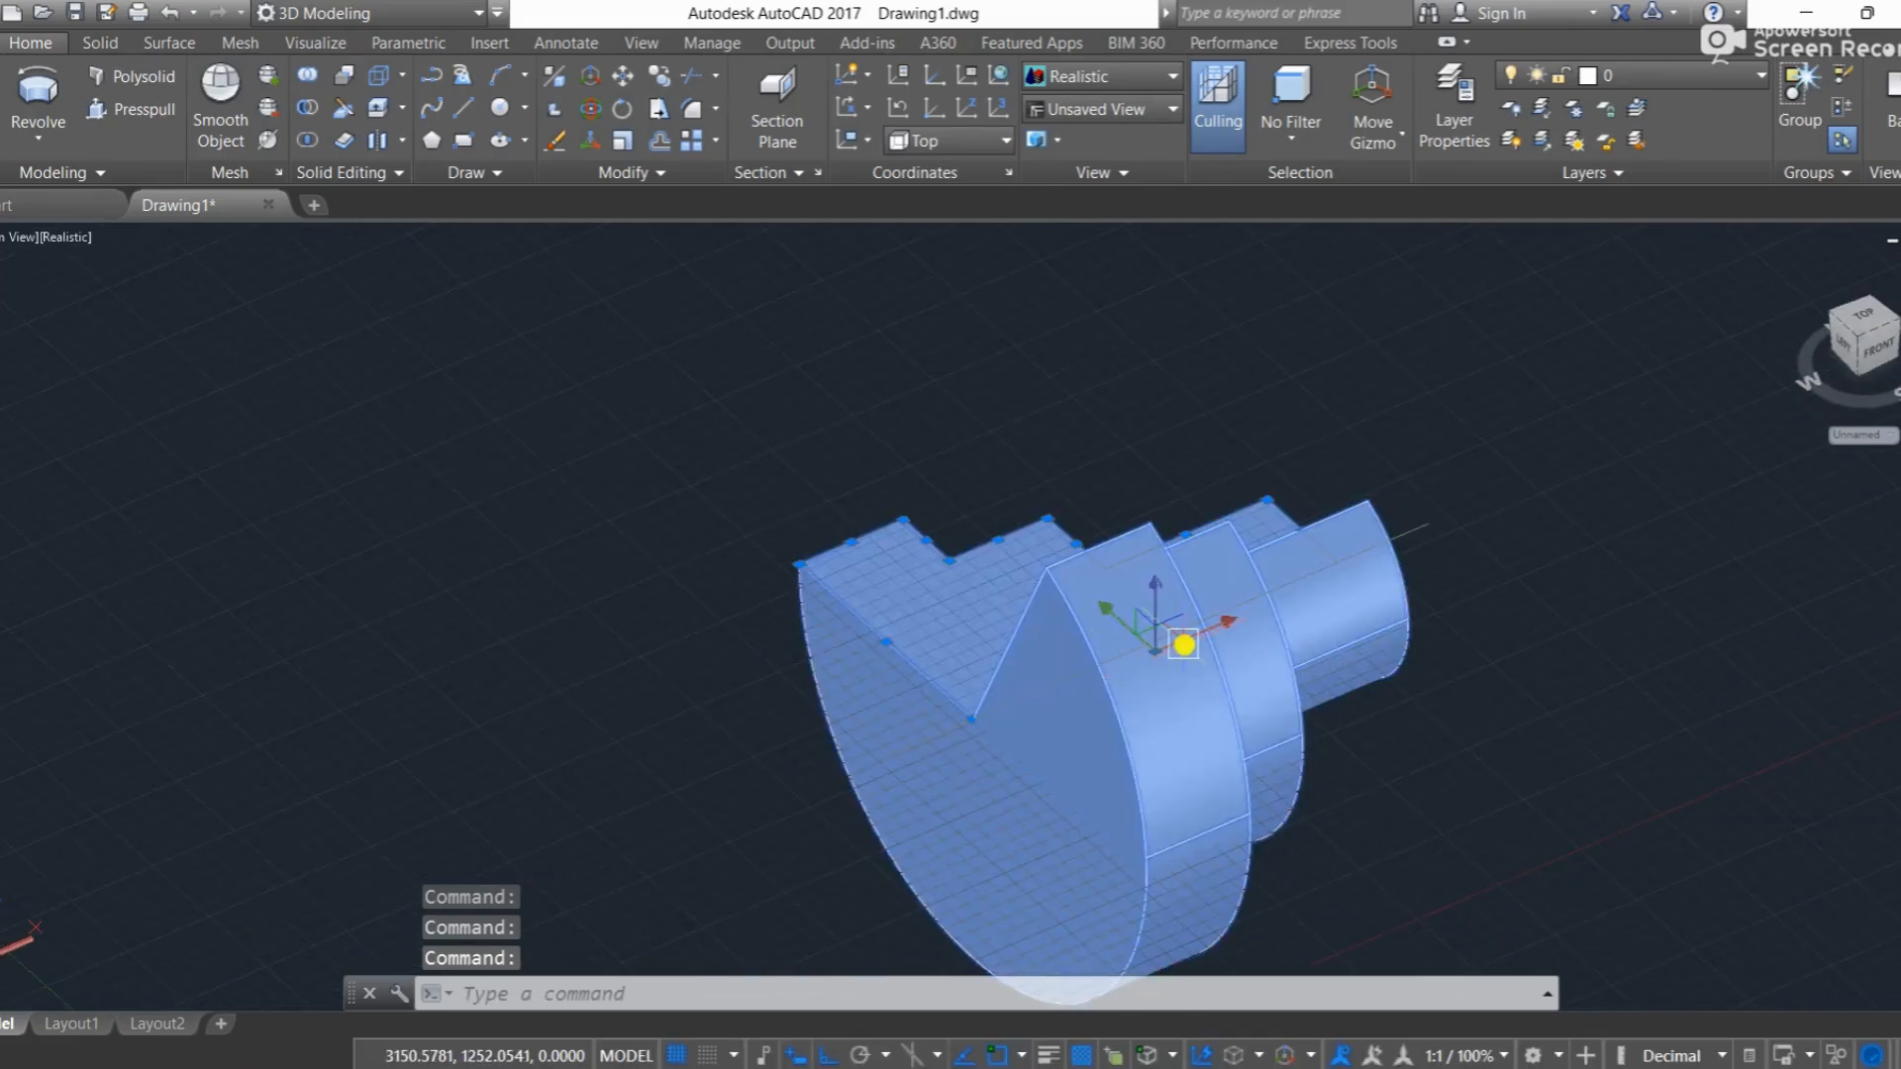
Step: Undo the Realistic style, the 245-degree revolve and the join, and redo the join to restore the polyline
key("ctrl+z")
key("ctrl+z")
key("ctrl+z")
key("ctrl+z")
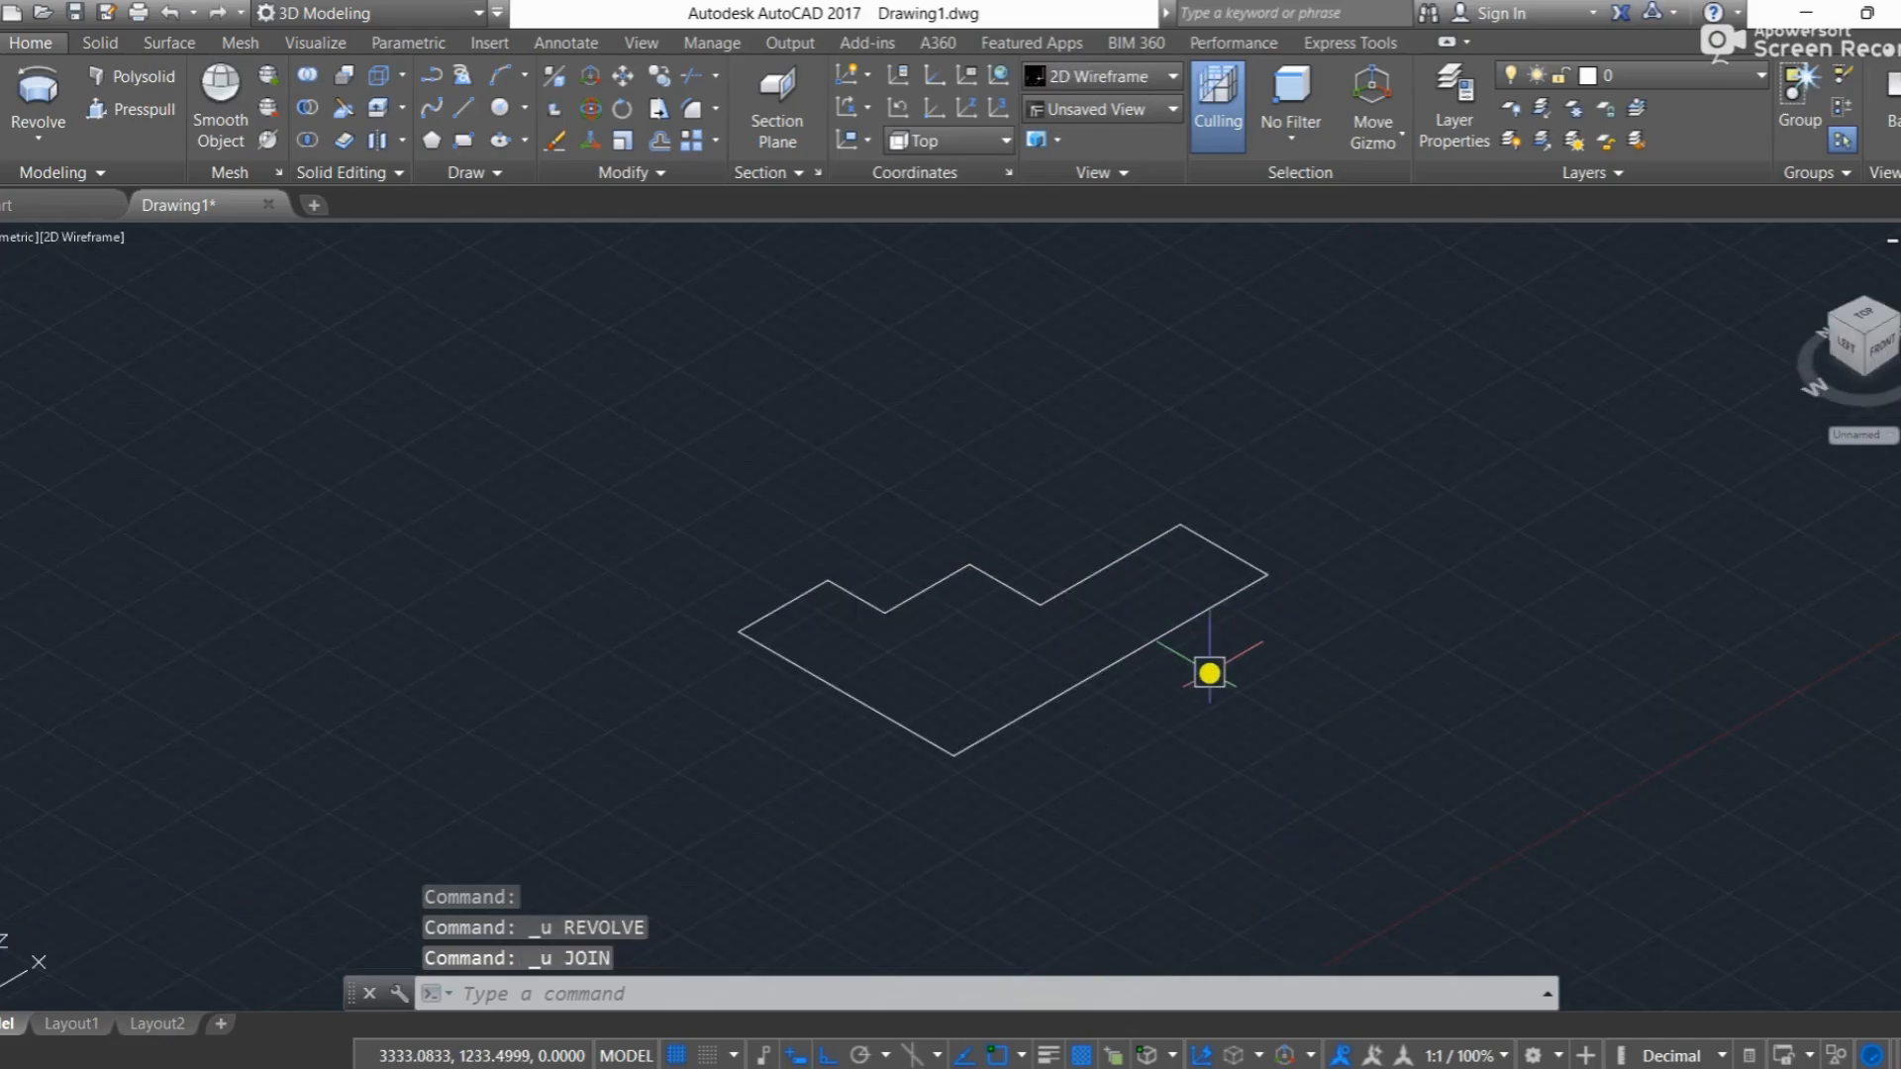
key("ctrl+y")
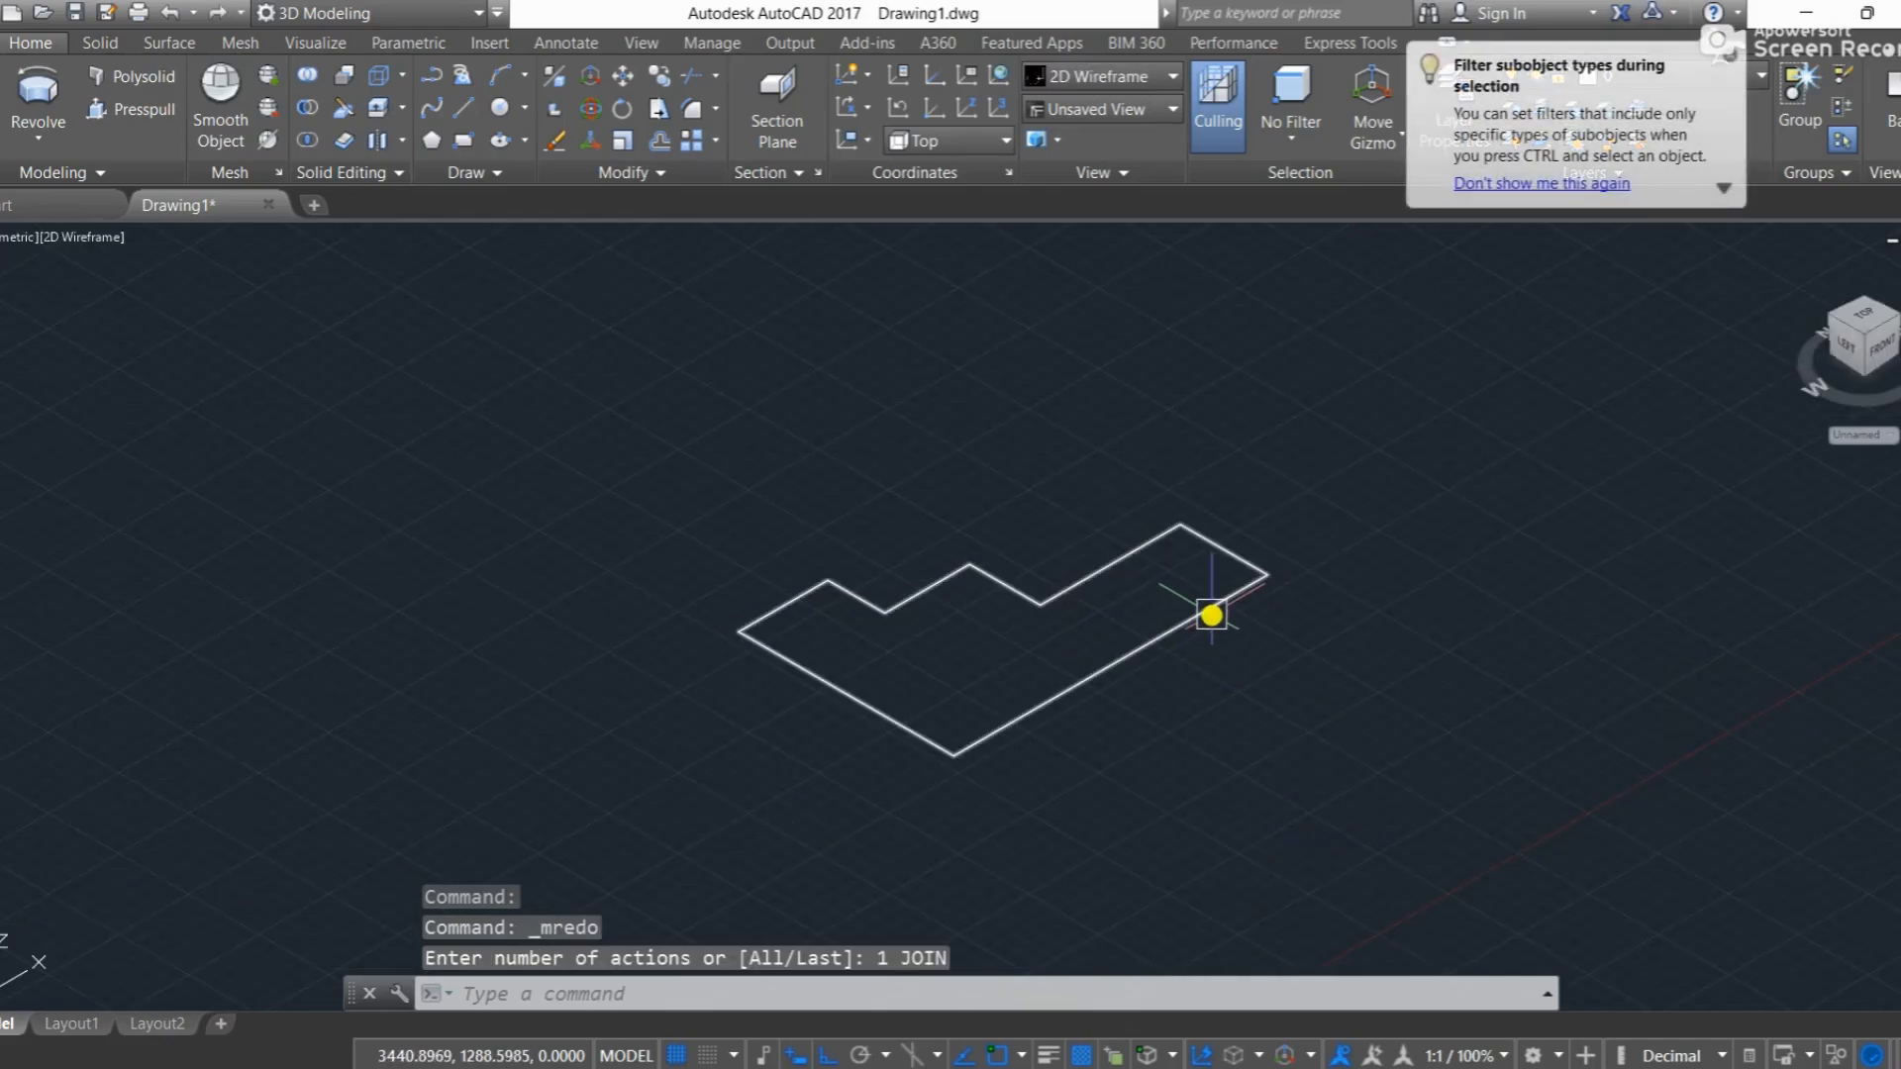
Step: Revolve the stepped polyline 180 degrees about the short end edge of its widest step
left_click(1212, 615)
type("rev")
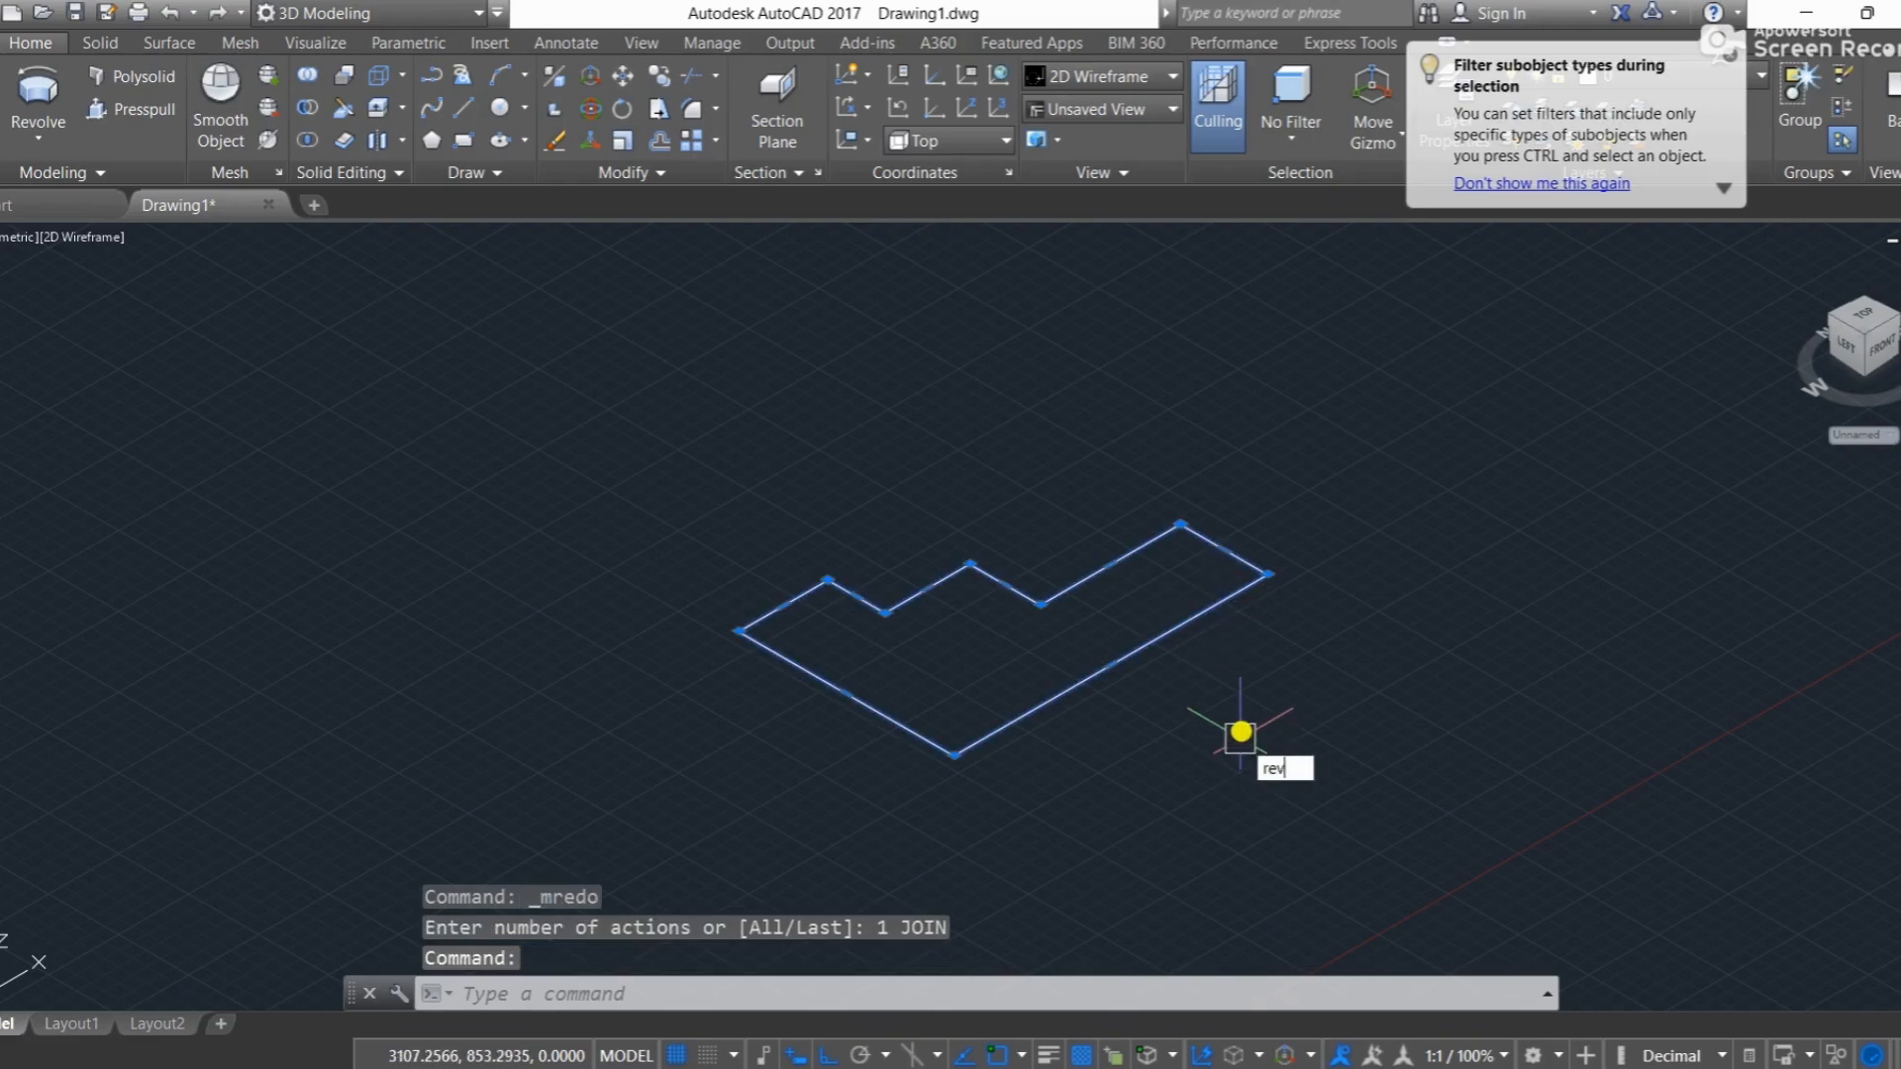
type("olve")
key("Return")
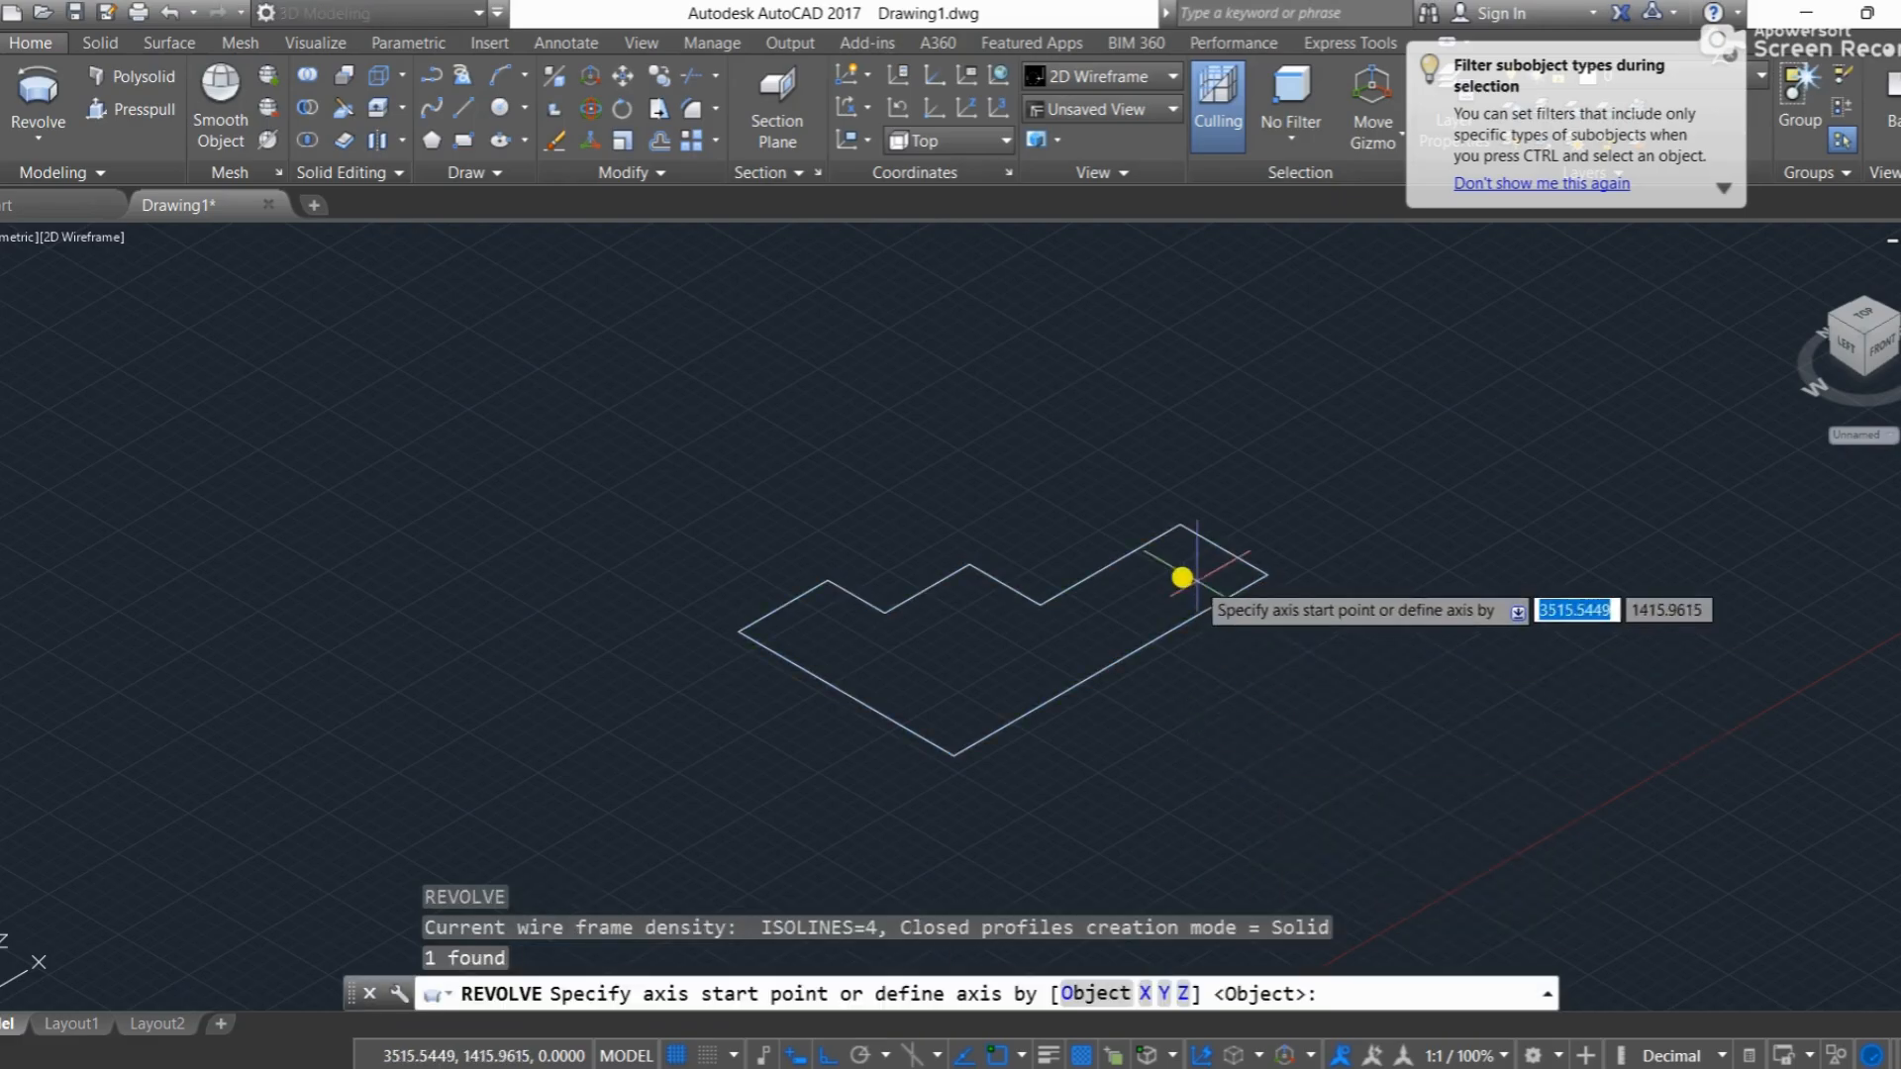
left_click(1180, 526)
left_click(1271, 578)
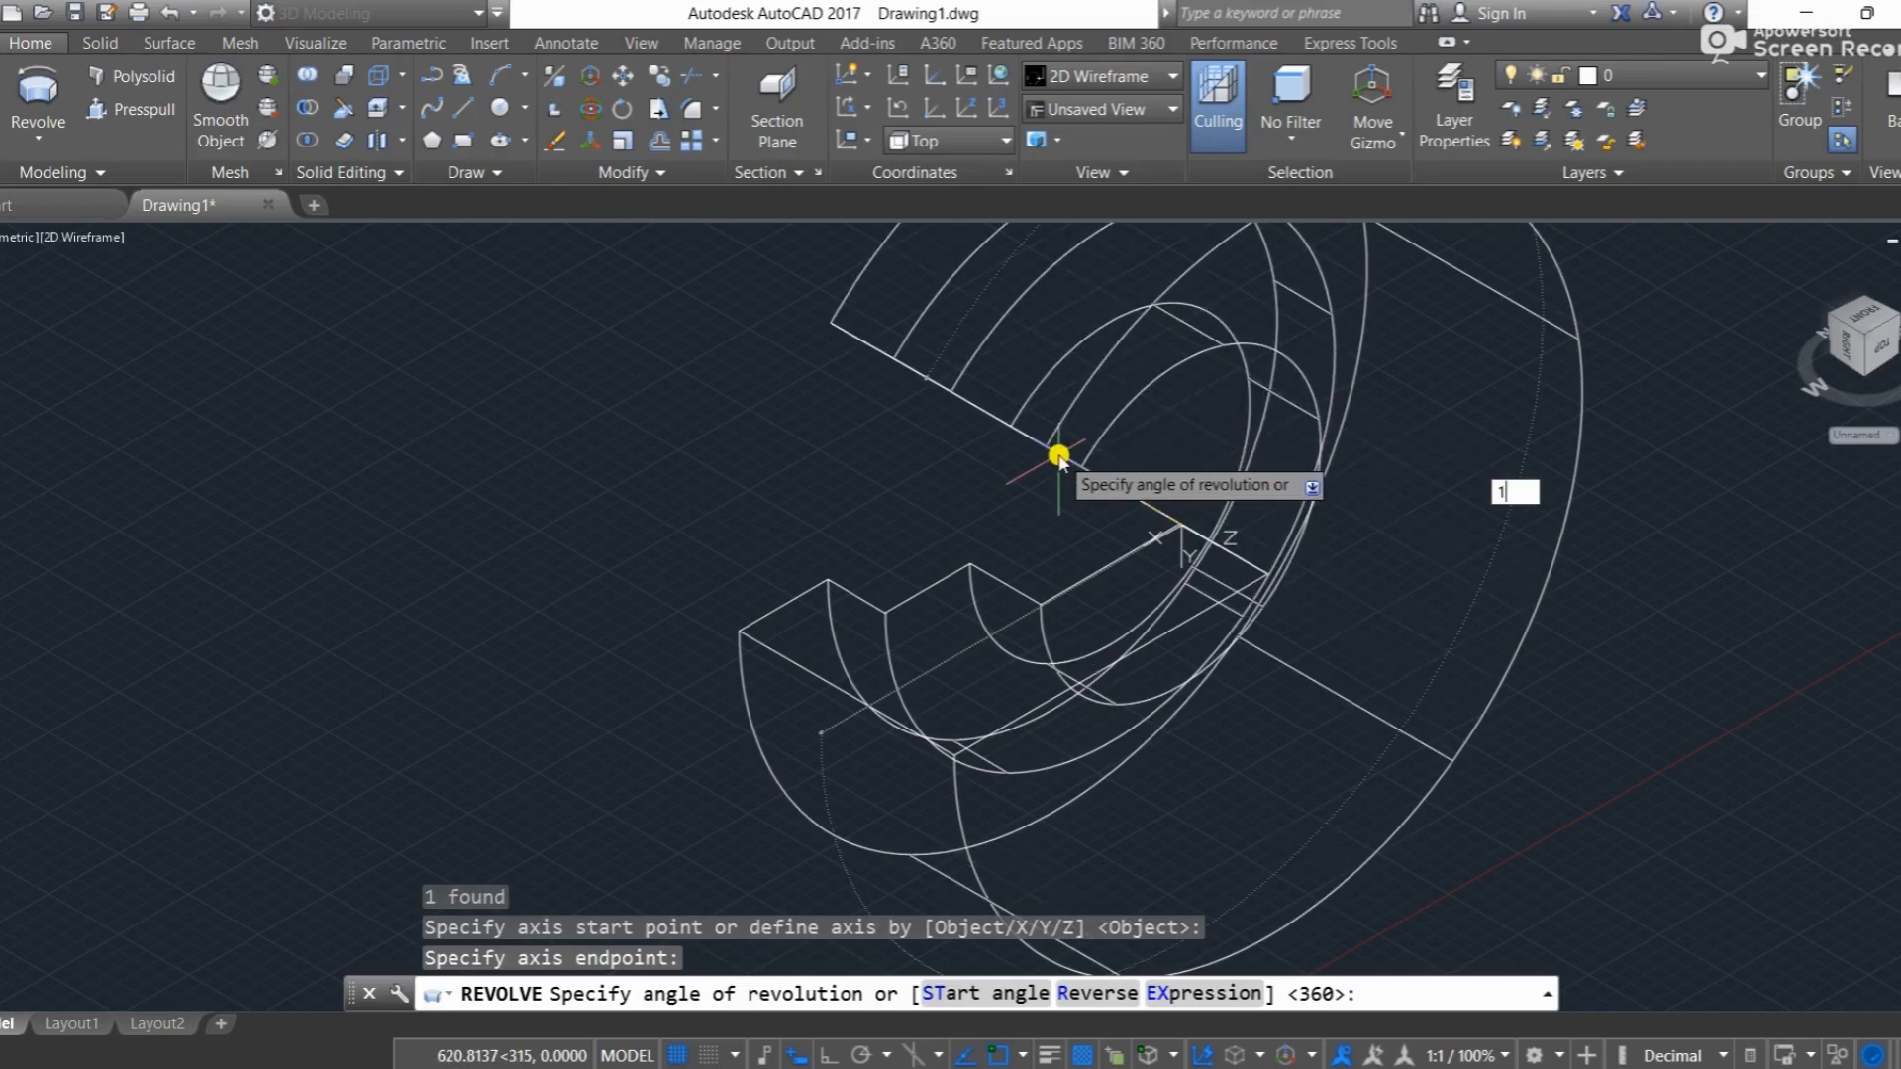
key("Return")
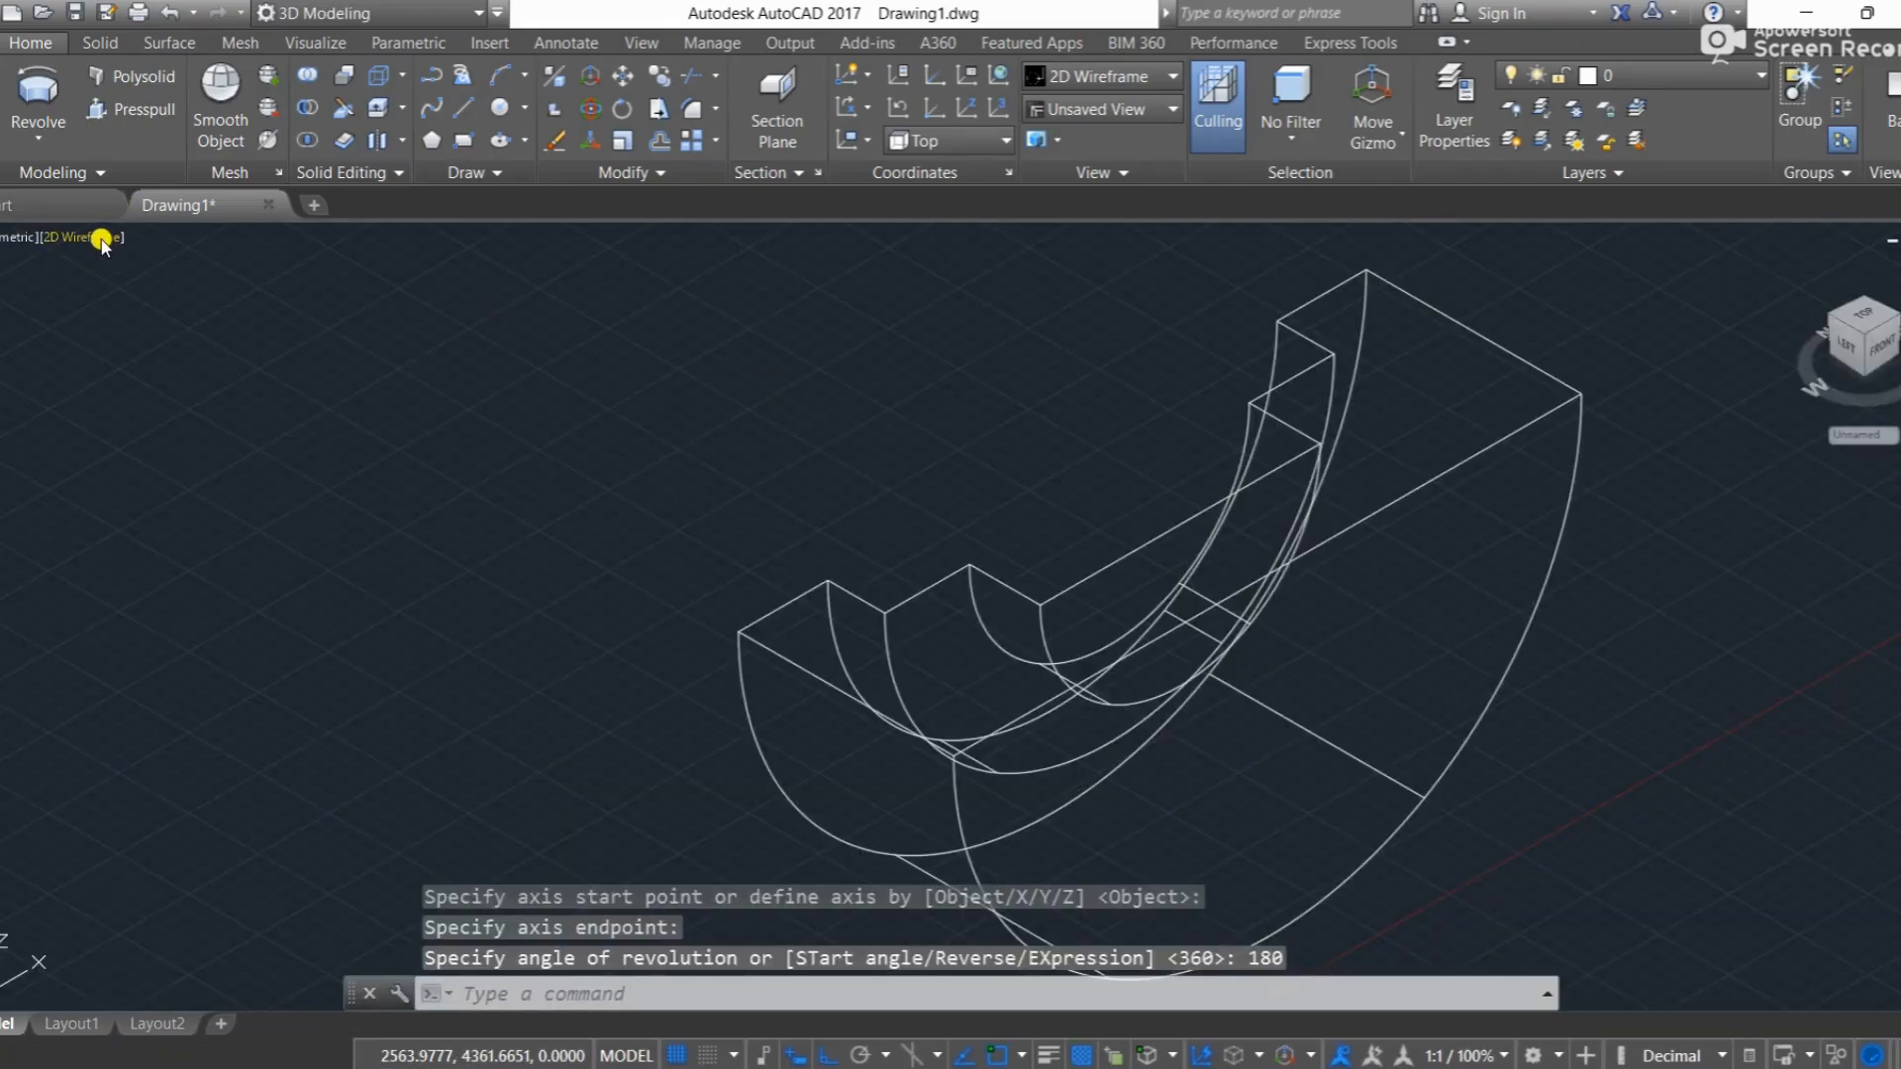
Step: Show the half-revolved solid in the Realistic visual style with the grid hidden and orbit it to inspect the curved steps
left_click(103, 238)
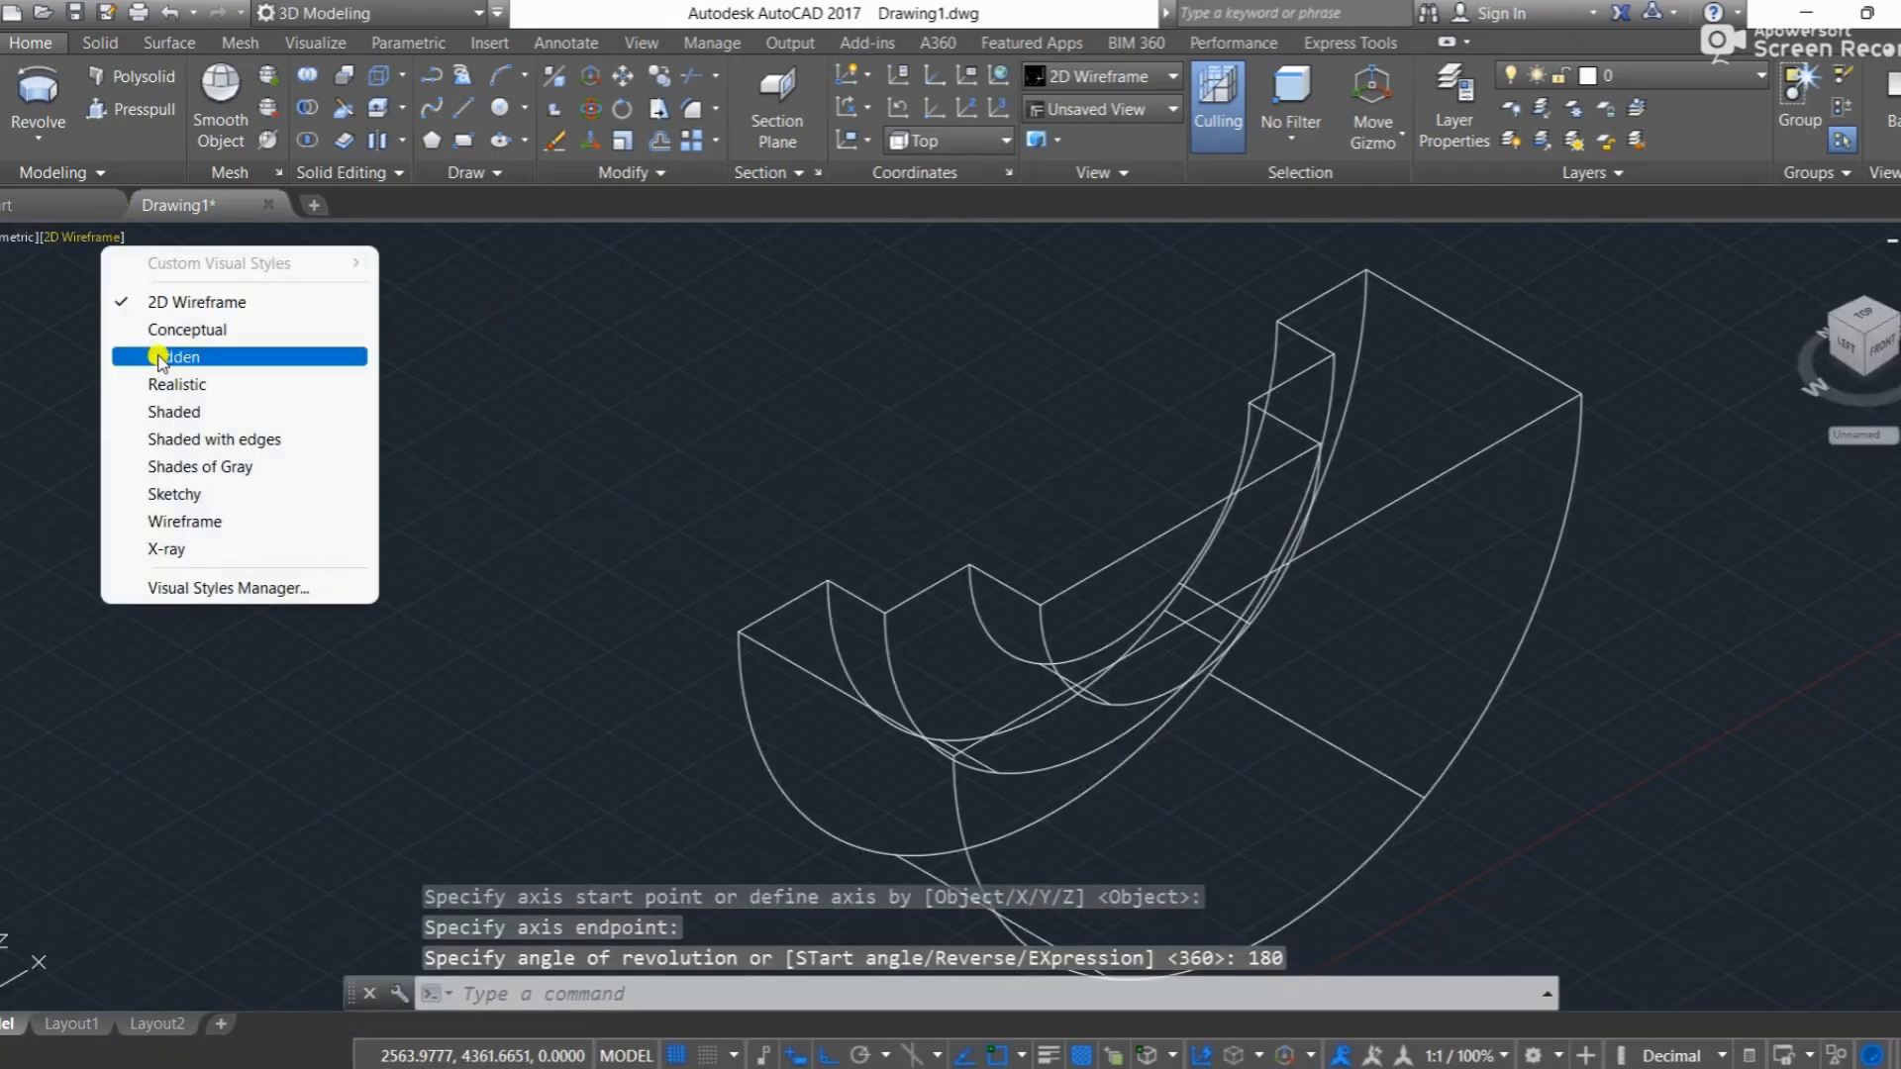
left_click(194, 383)
mouse_move(837, 375)
middle_mouse_down("shift")
mouse_move(911, 479)
mouse_move(1124, 441)
mouse_move(1218, 297)
mouse_move(1151, 296)
mouse_move(976, 356)
middle_mouse_up("shift")
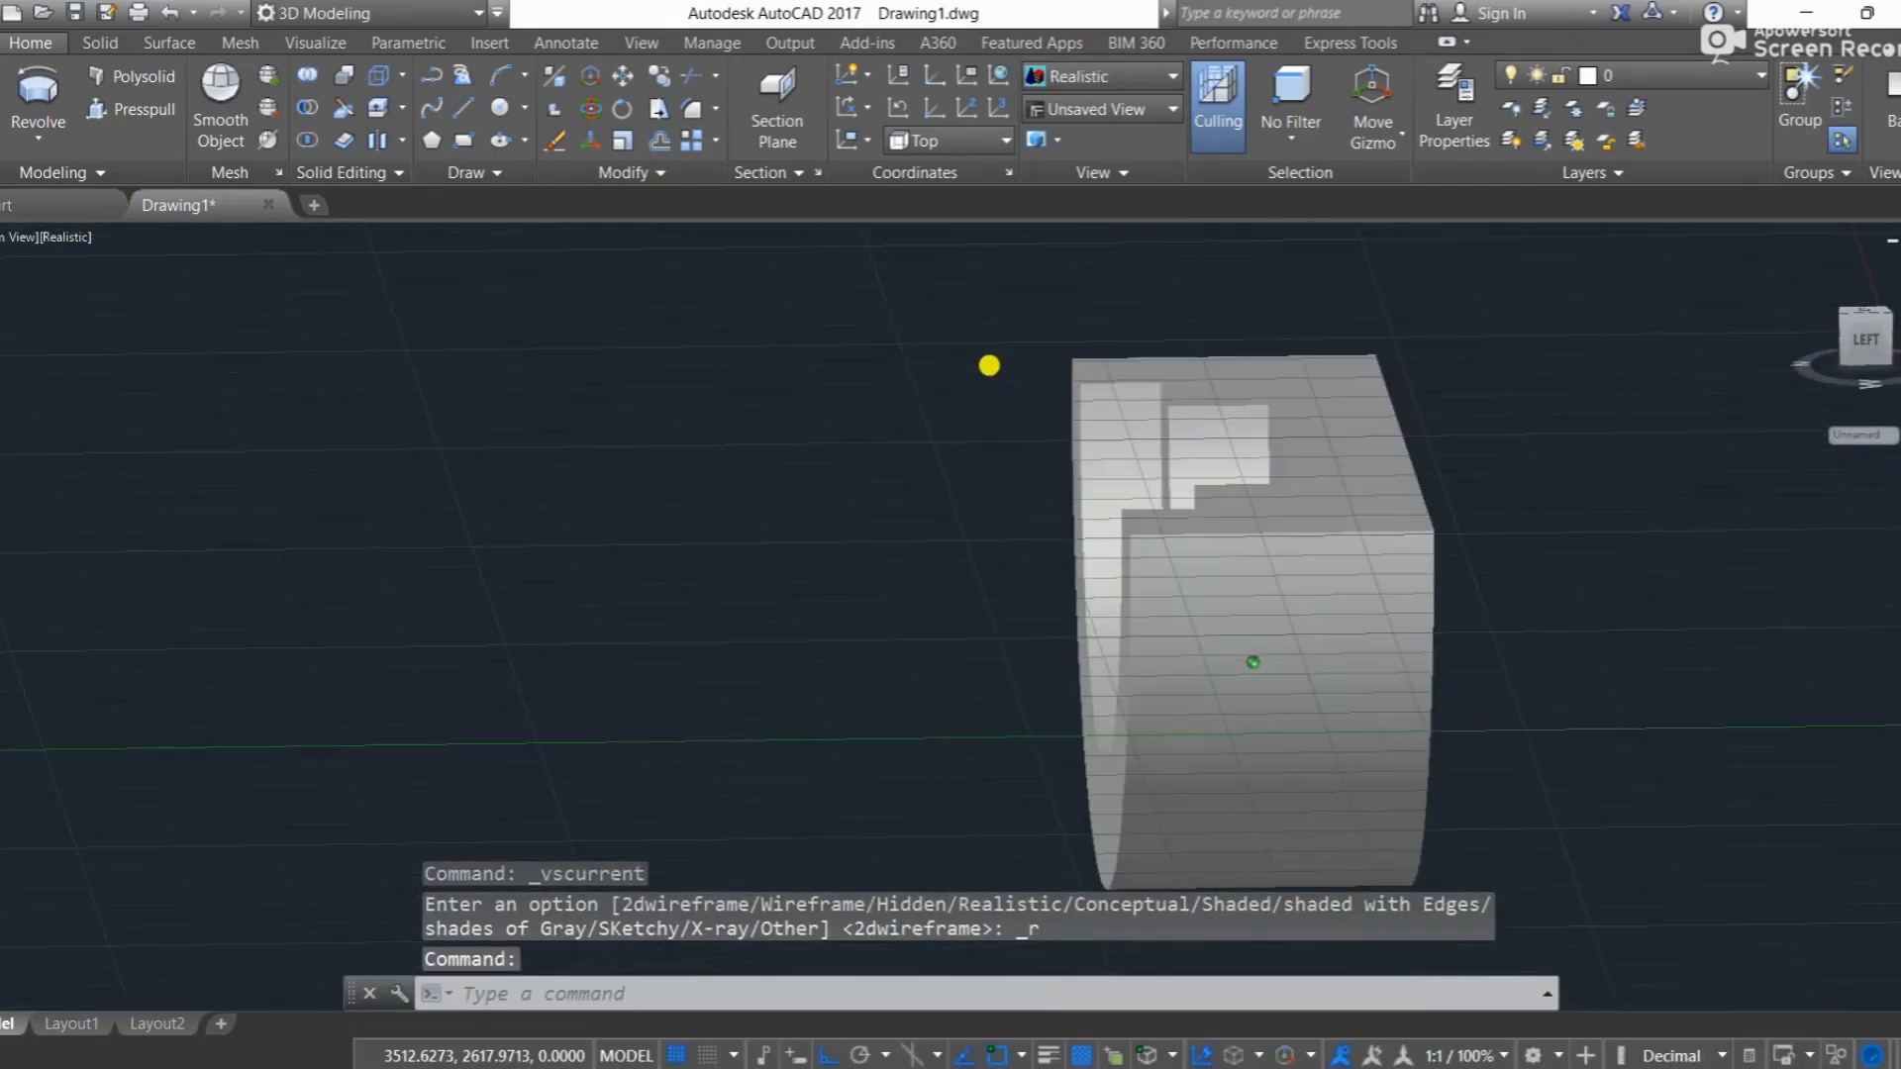
left_click(676, 1055)
middle_click_drag(872, 759, 1149, 498, "shift")
middle_click_drag(959, 565, 876, 769, "shift")
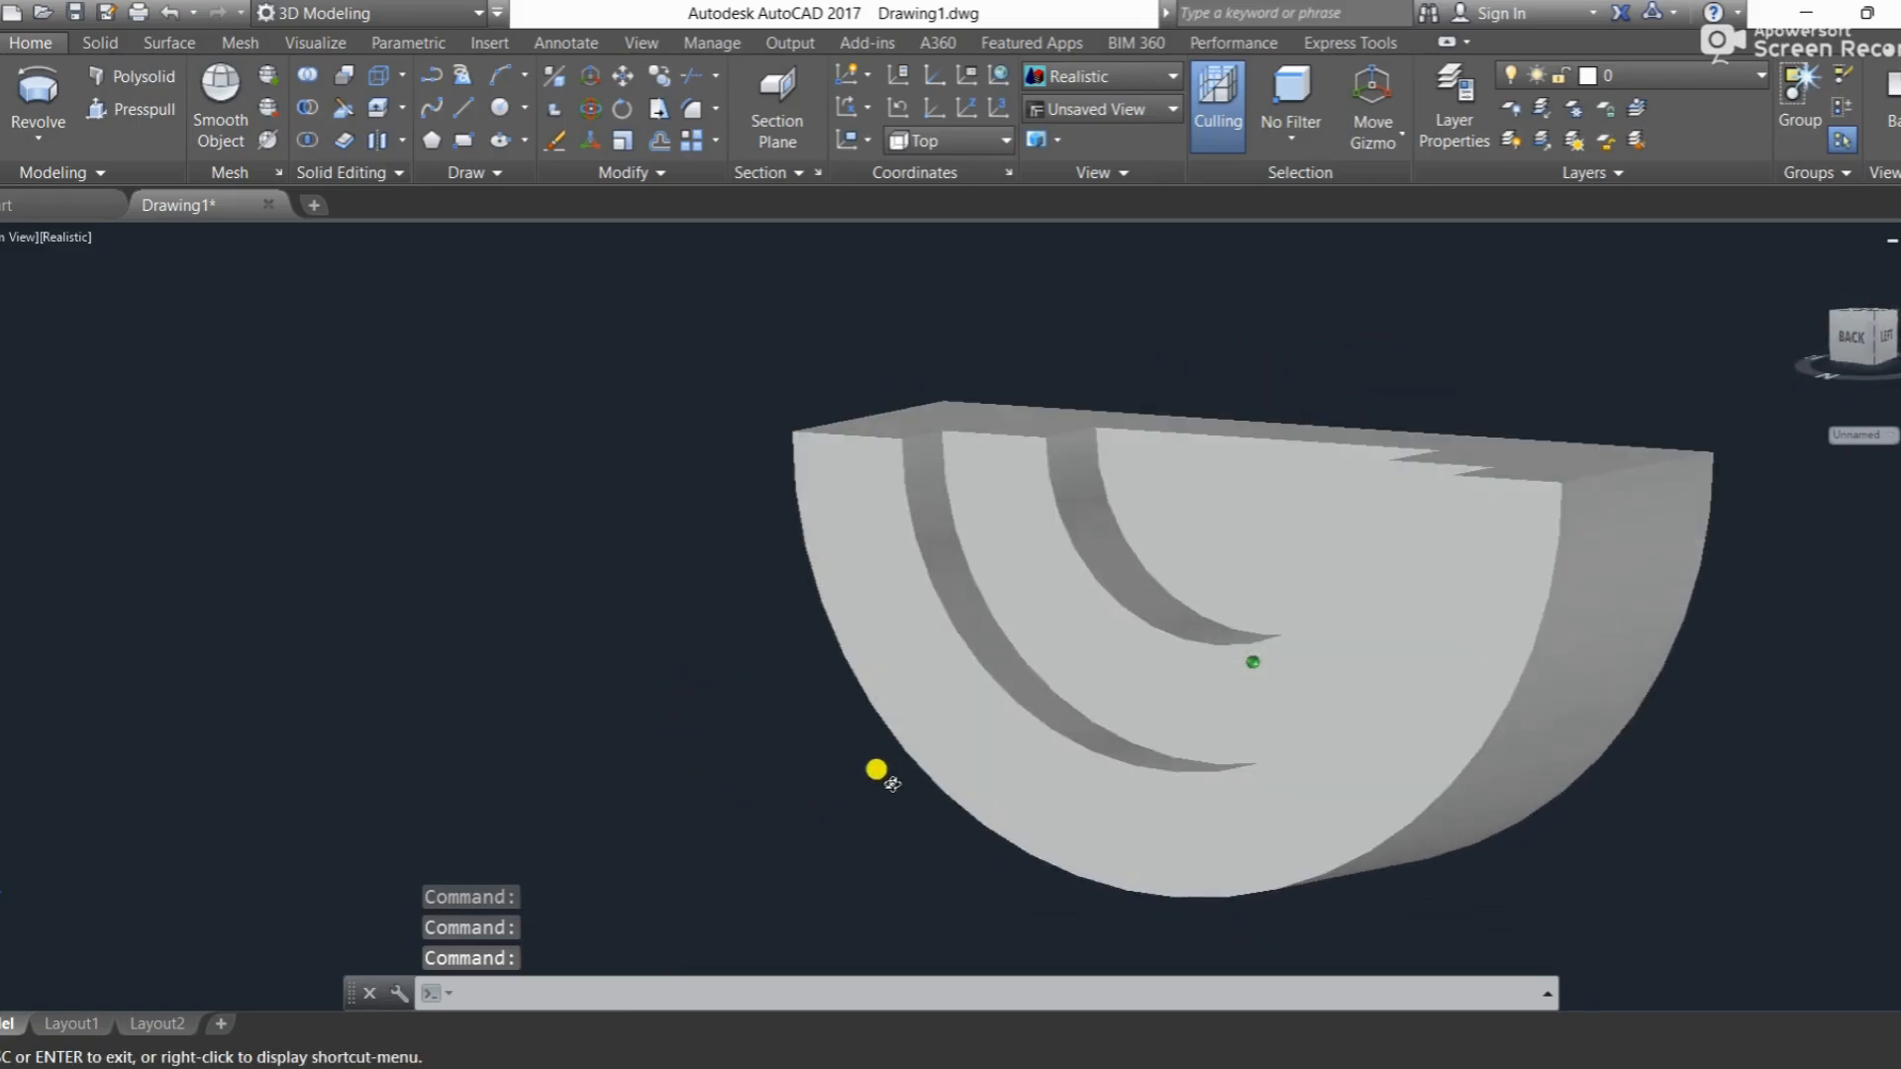
Step: Undo the 180-degree revolve, view changes, join, trim and lines until the drawing is empty
key("ctrl+z")
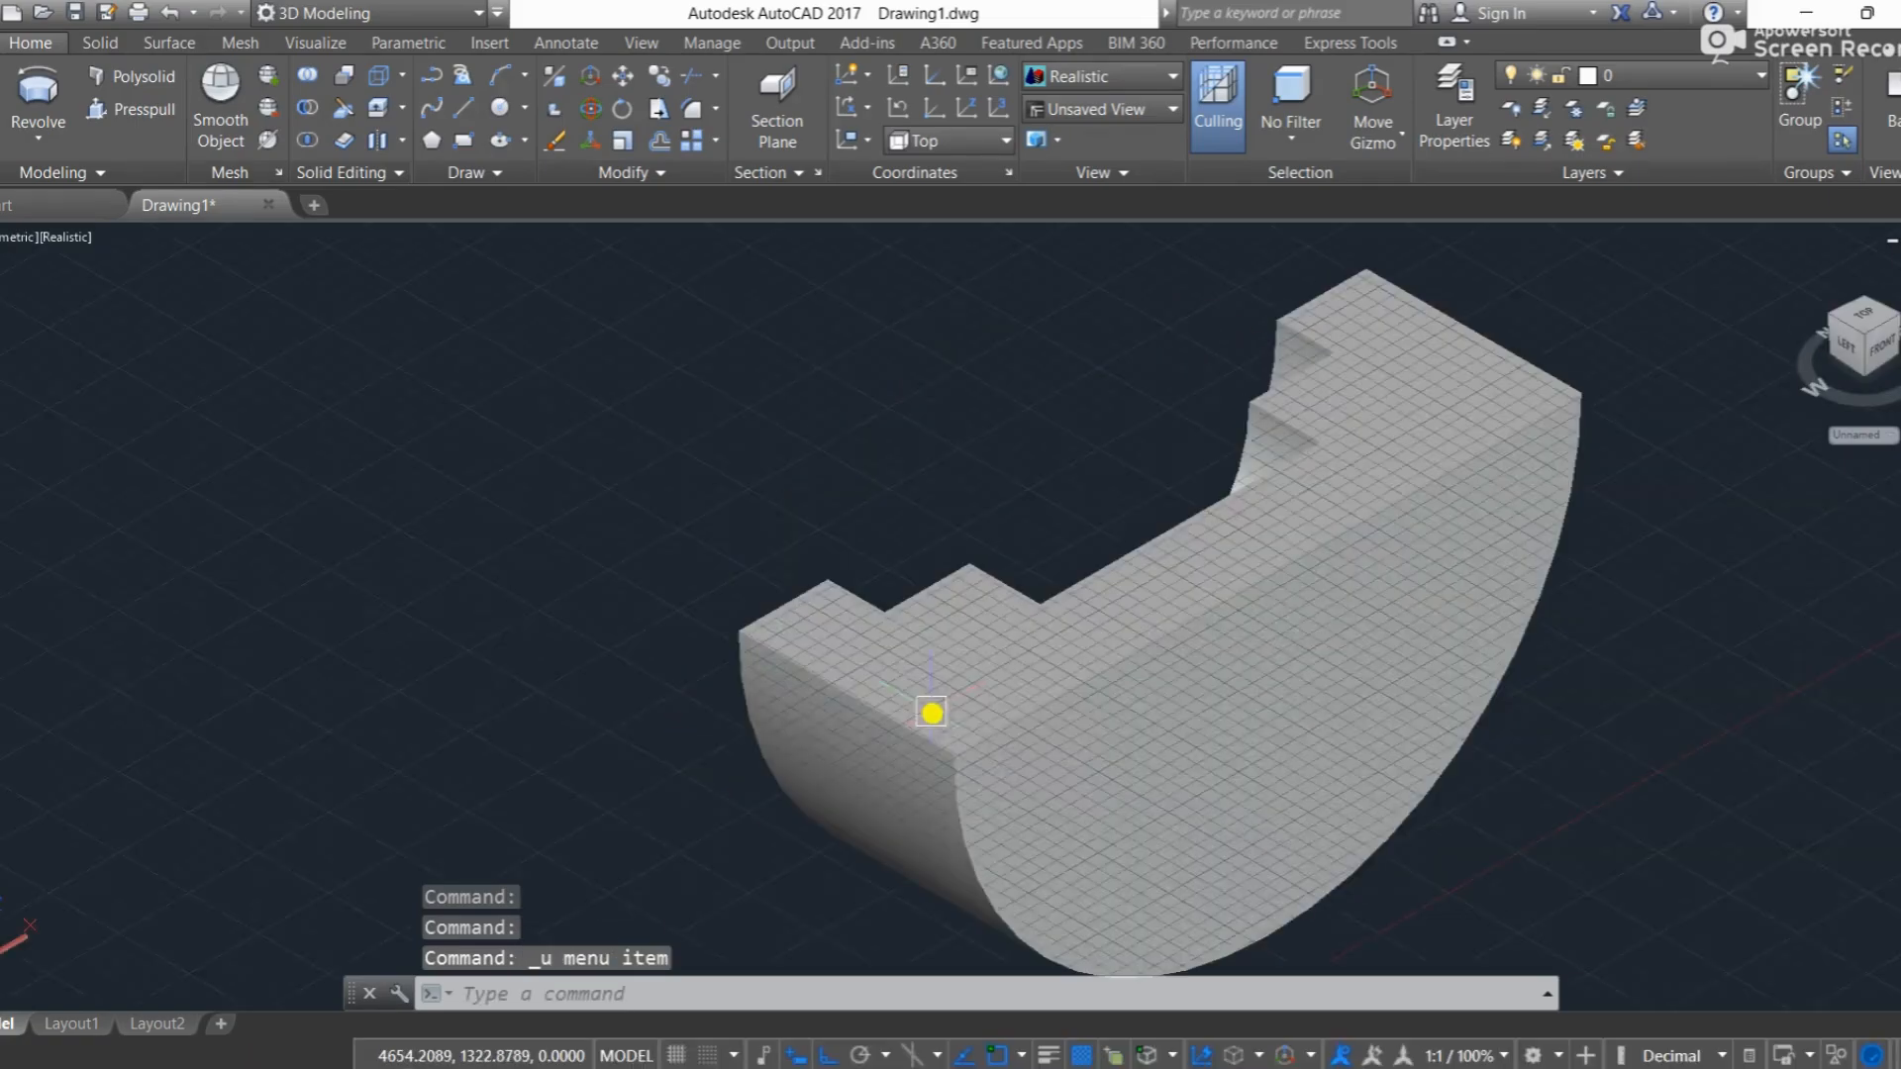
key("ctrl+z")
key("ctrl+z")
key("ctrl+z")
key("ctrl+z")
key("ctrl+z")
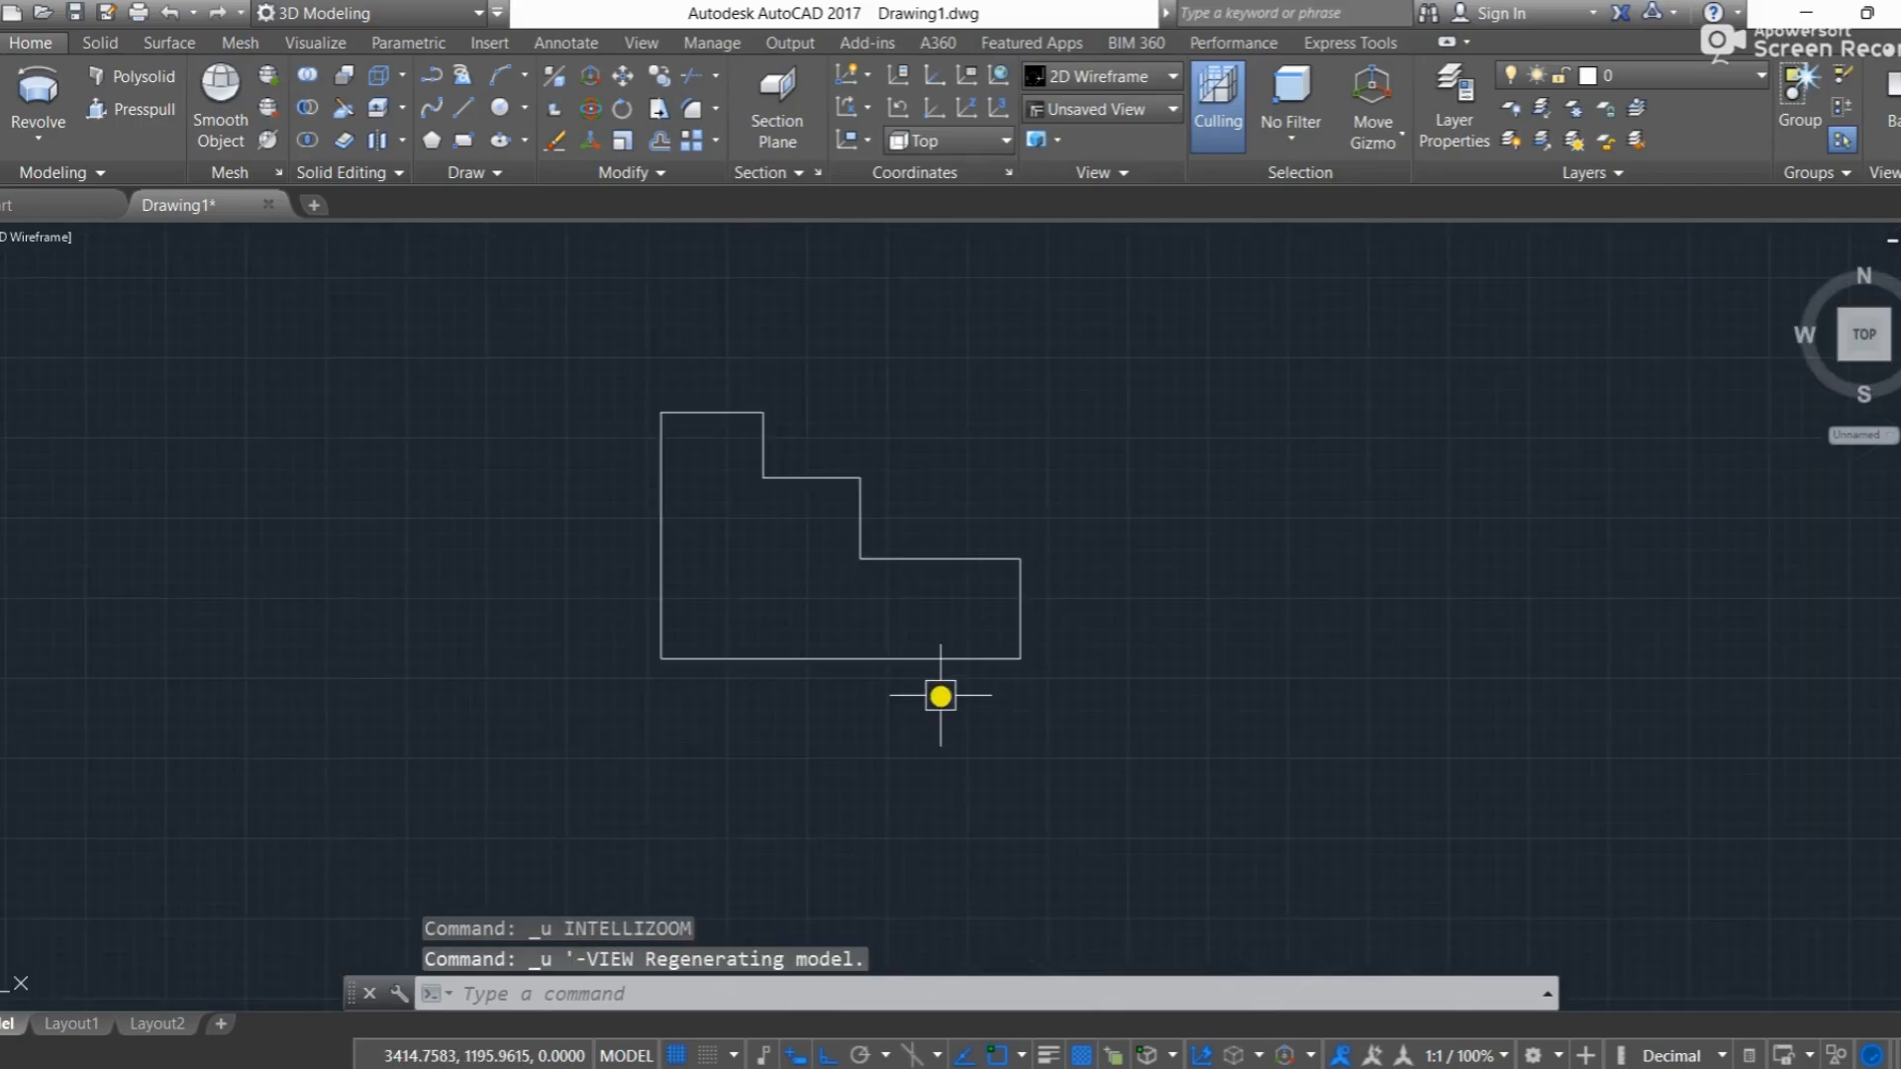
key("ctrl+z")
key("ctrl+z")
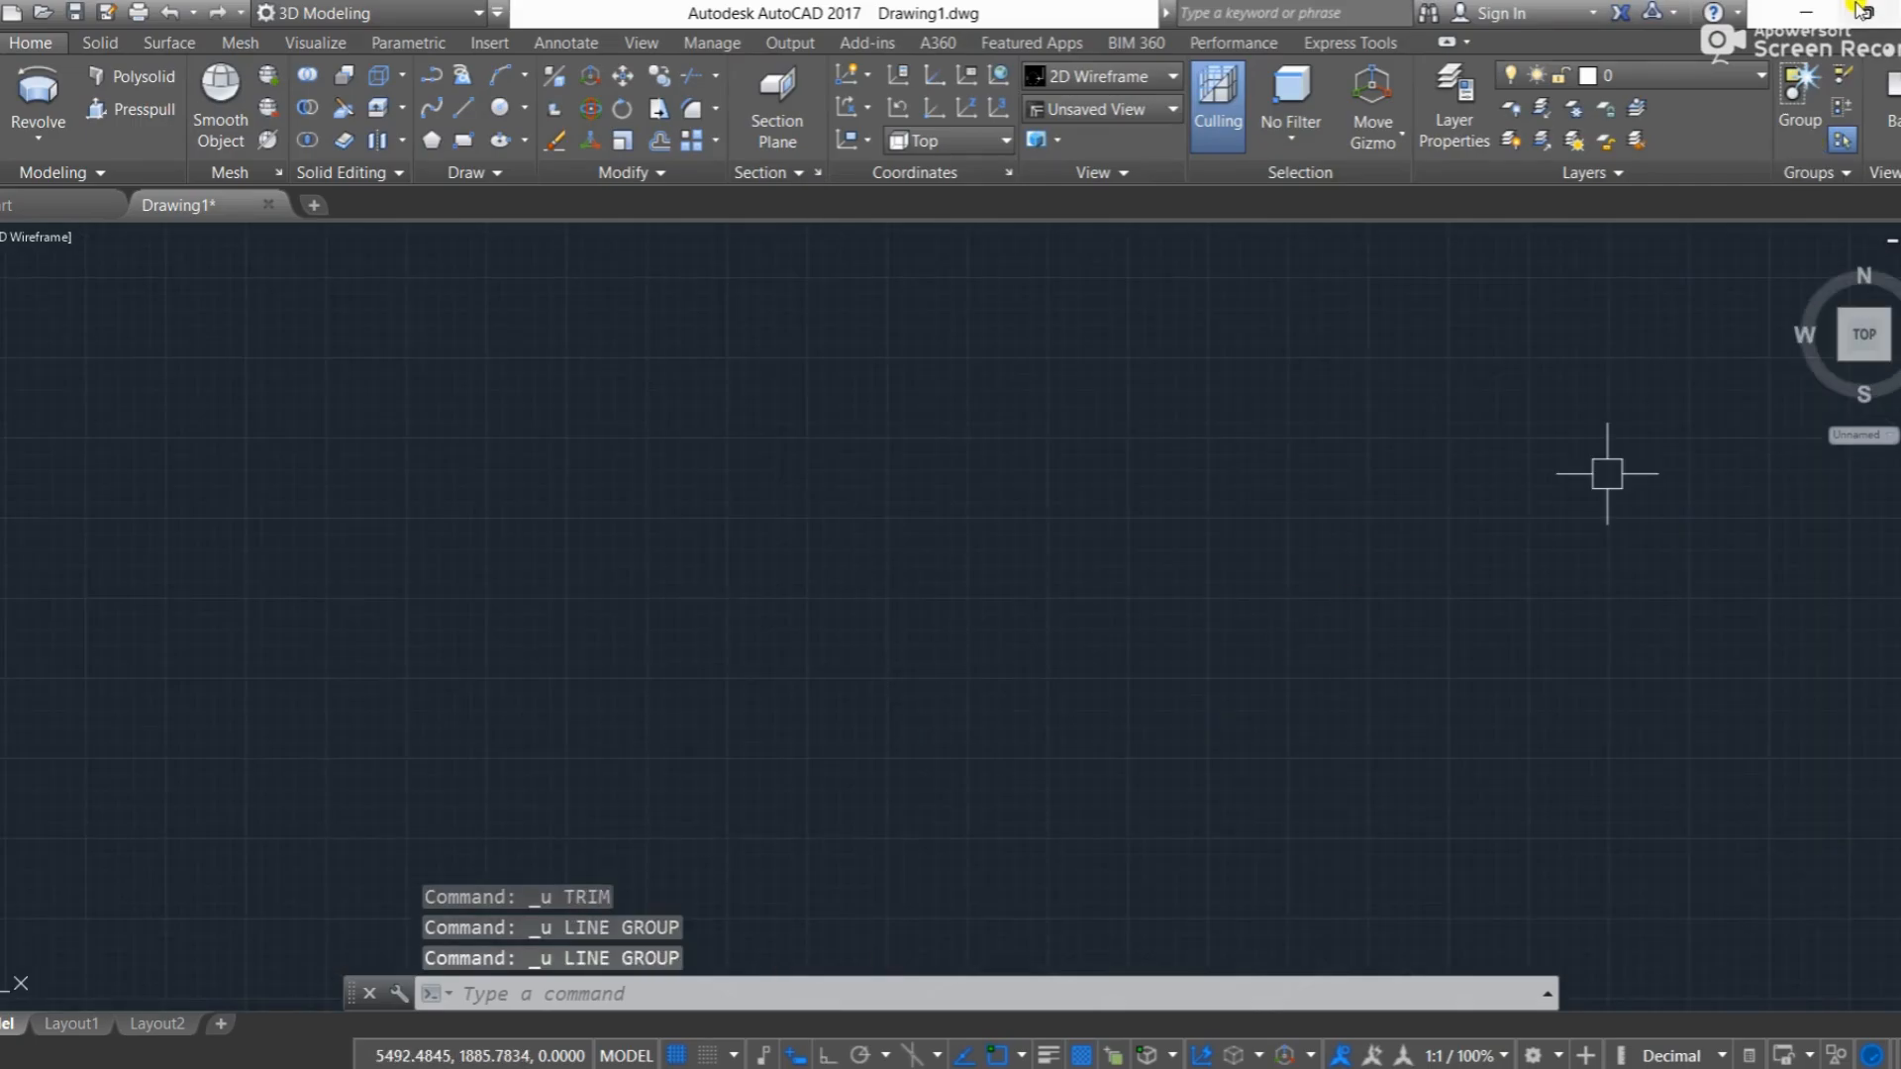
Step: Minimize AutoCAD to reach the Drawings folder in File Explorer and select the image DSC_0116 near its end
left_click(1807, 10)
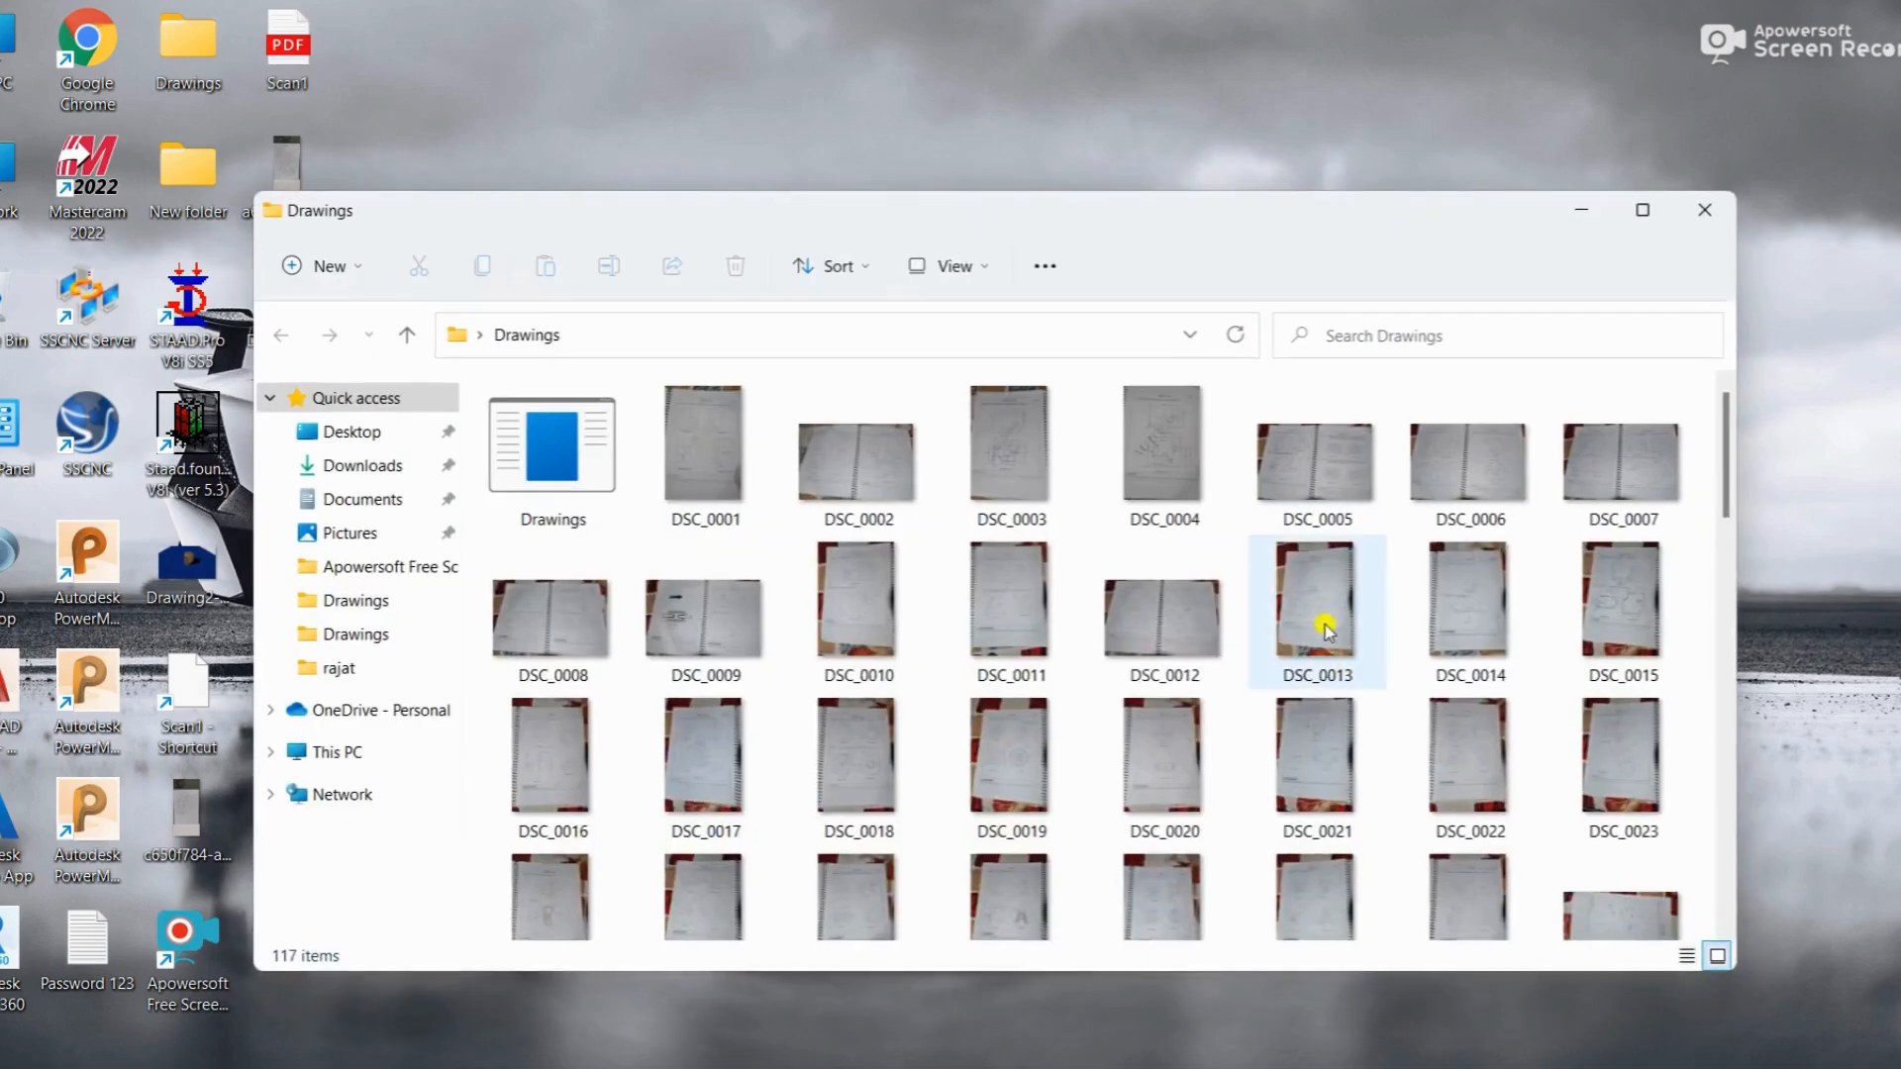
left_click_drag(1729, 492, 1686, 894)
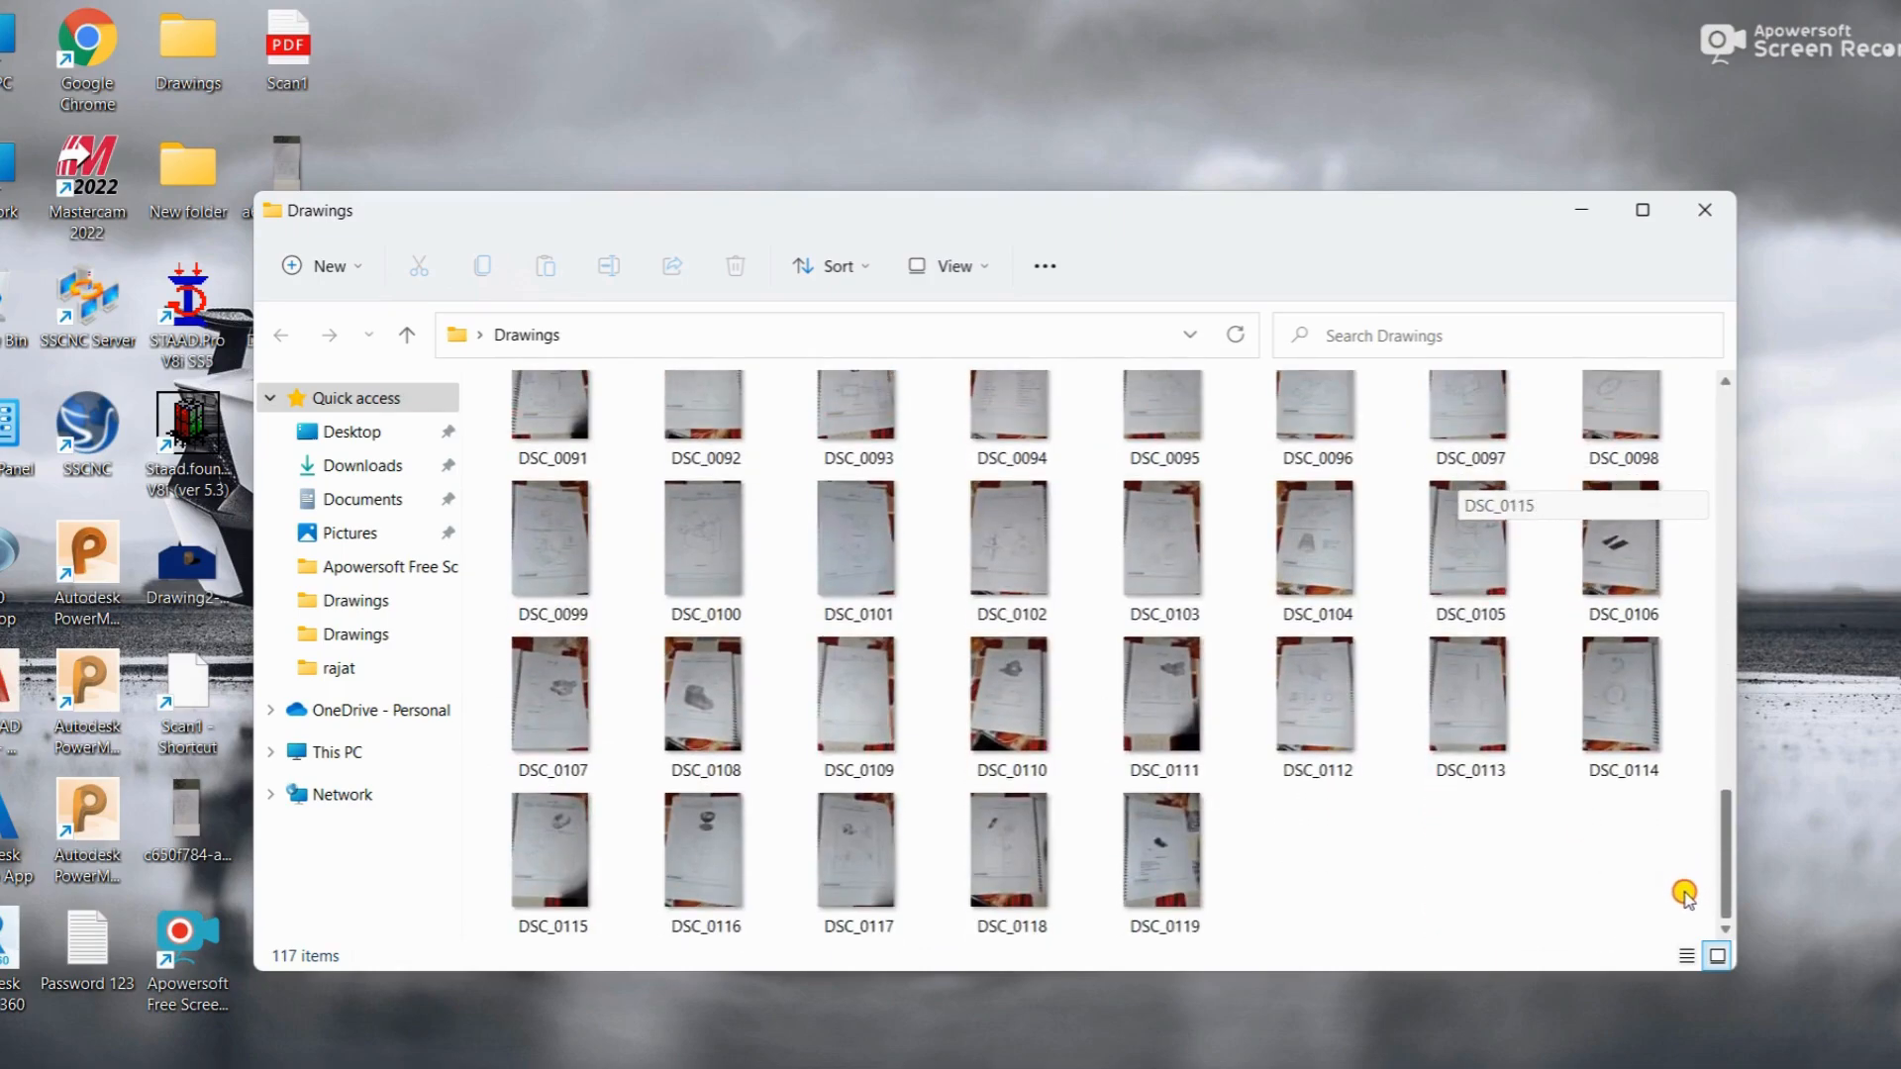
left_click(672, 840)
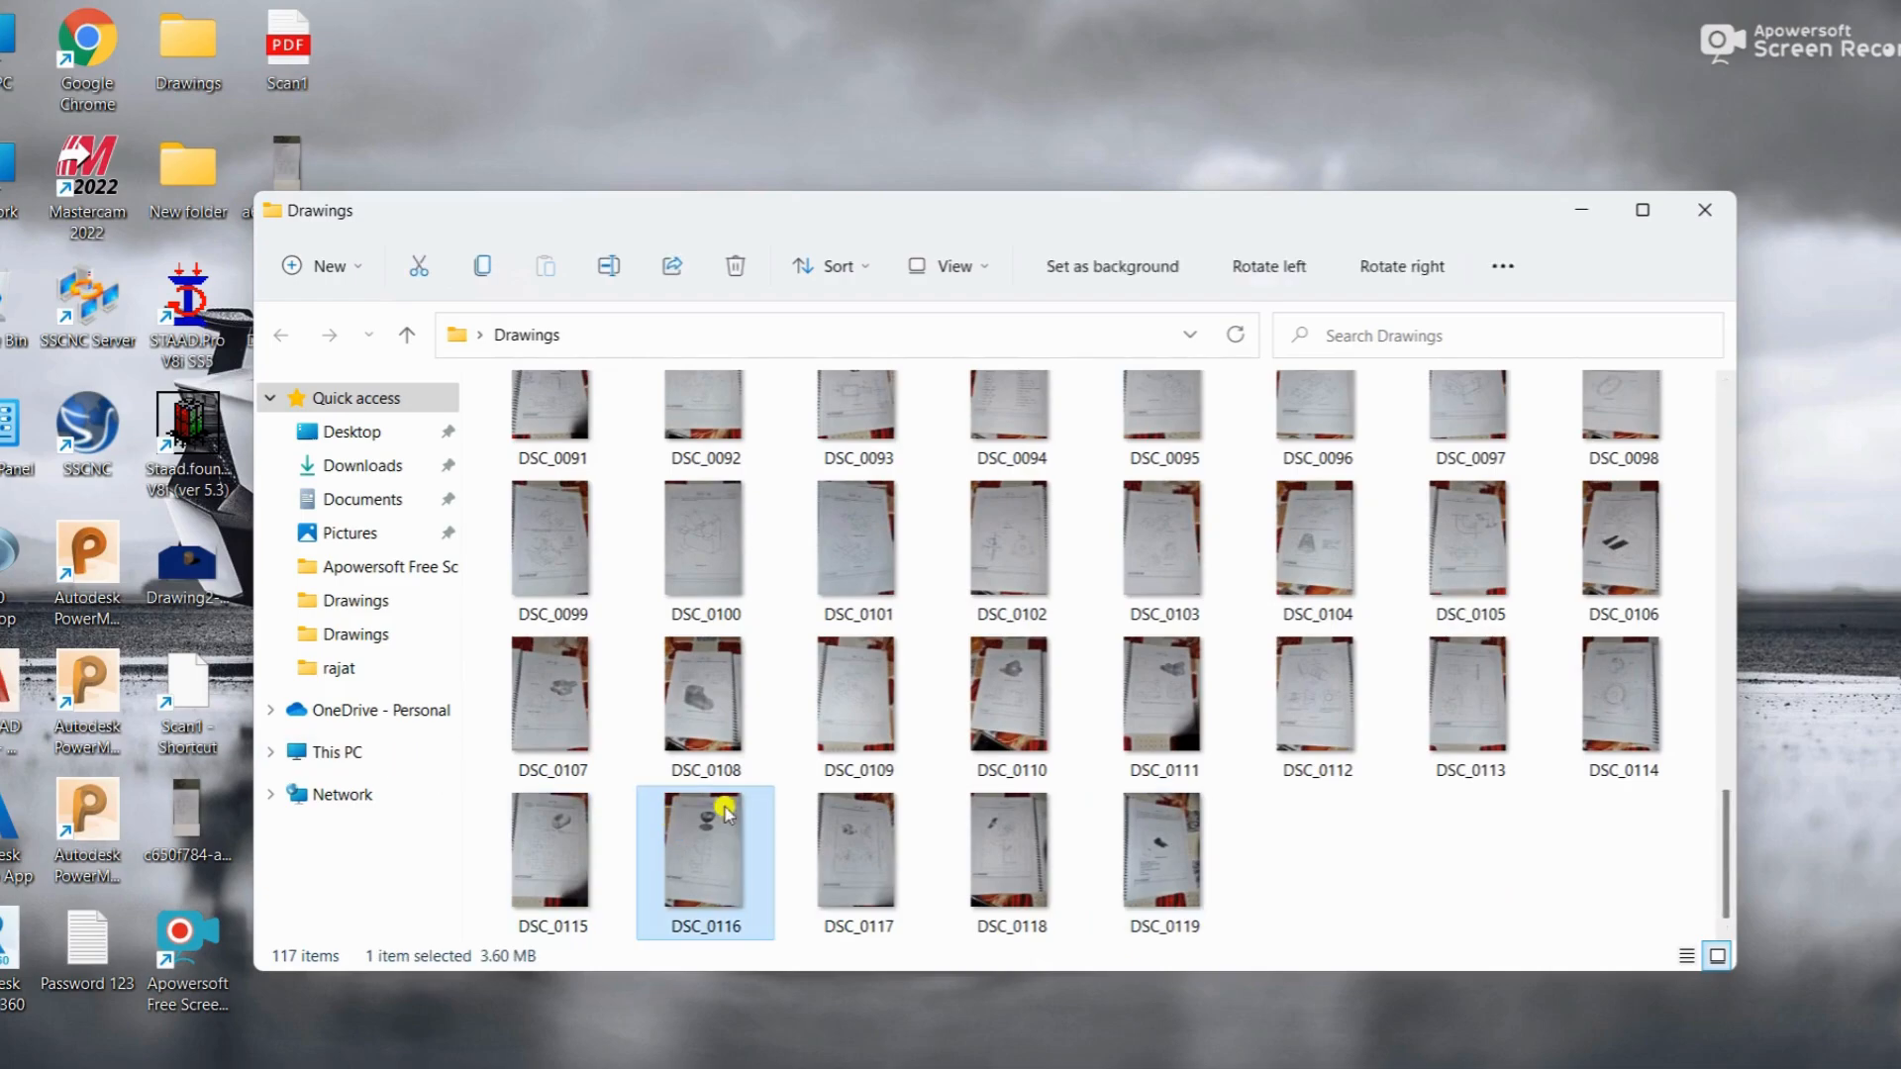
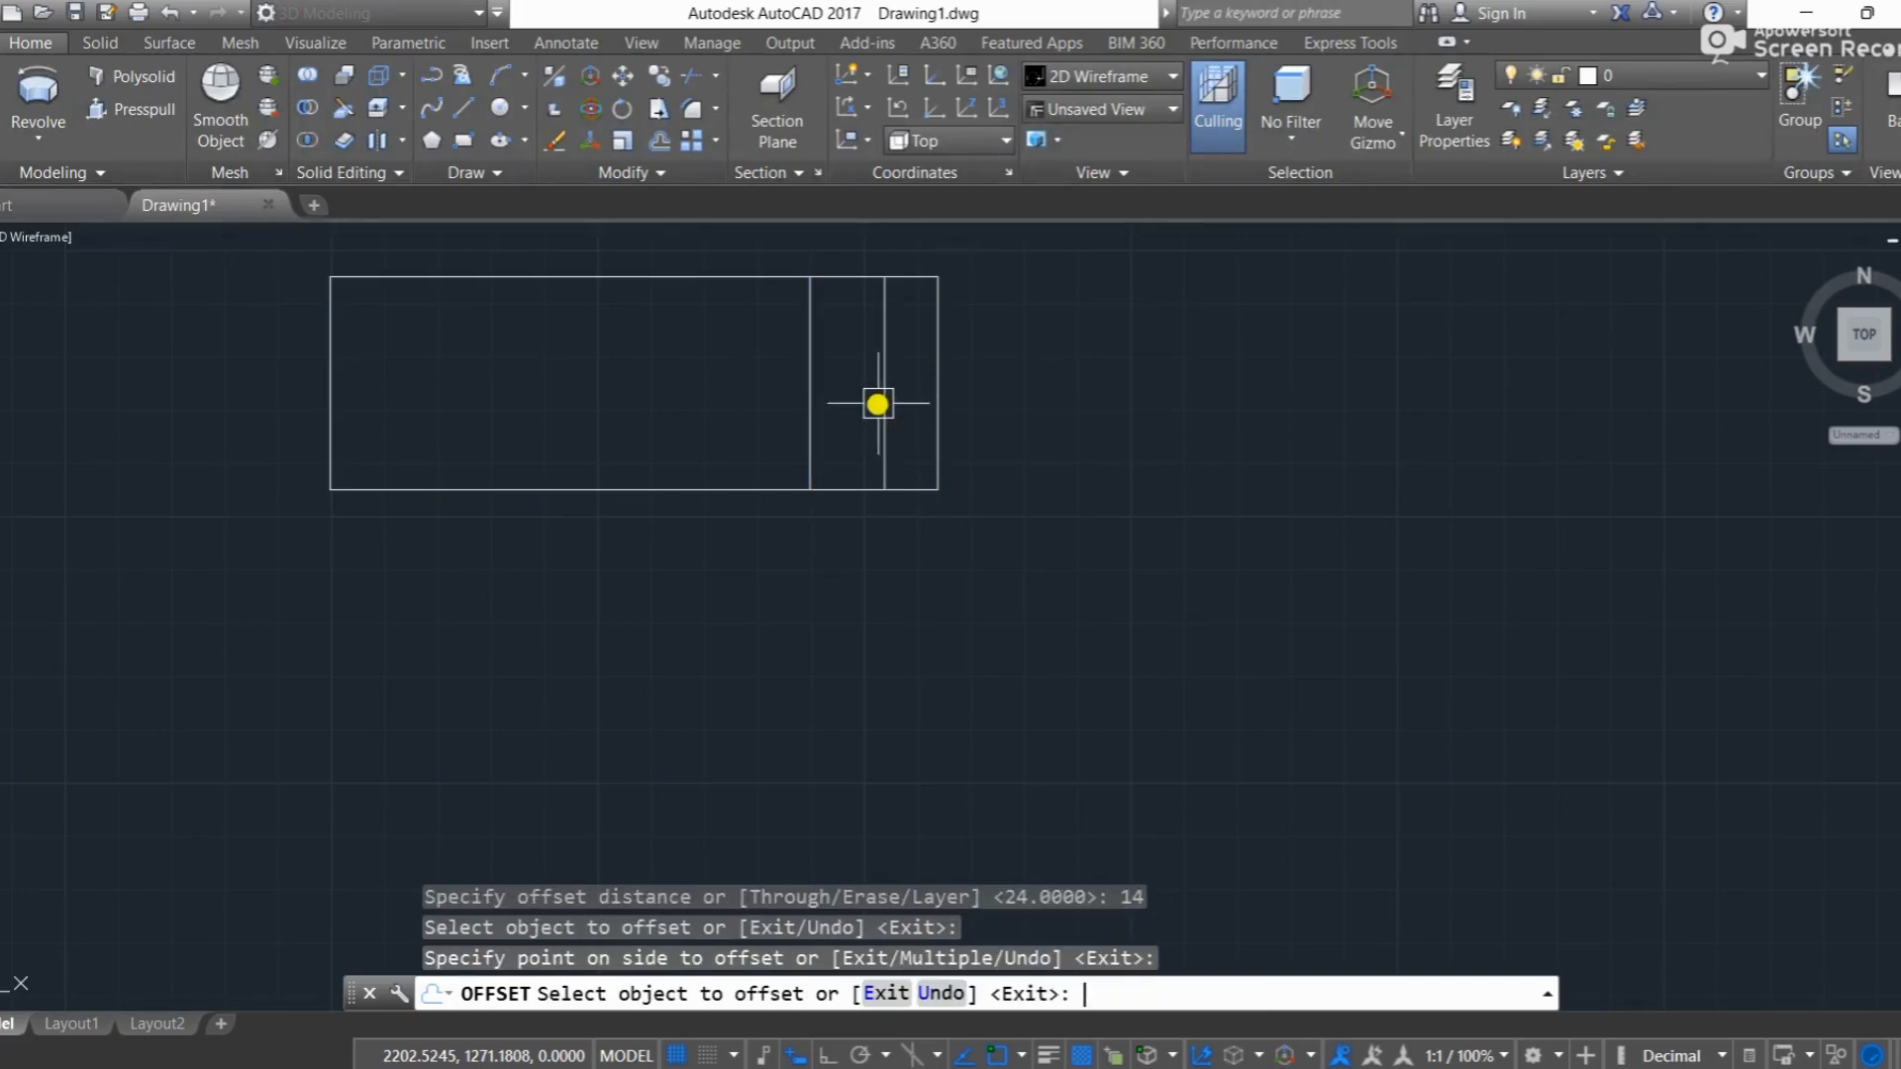
Step: Offset the left one of the two inner vertical lines by 10 towards the rectangle's left end
type("10")
key("Return")
left_click(810, 384)
left_click(730, 412)
Step: Offset the middle one of the three inner vertical lines by 80 towards the rectangle's left end
key("Return")
key("Return")
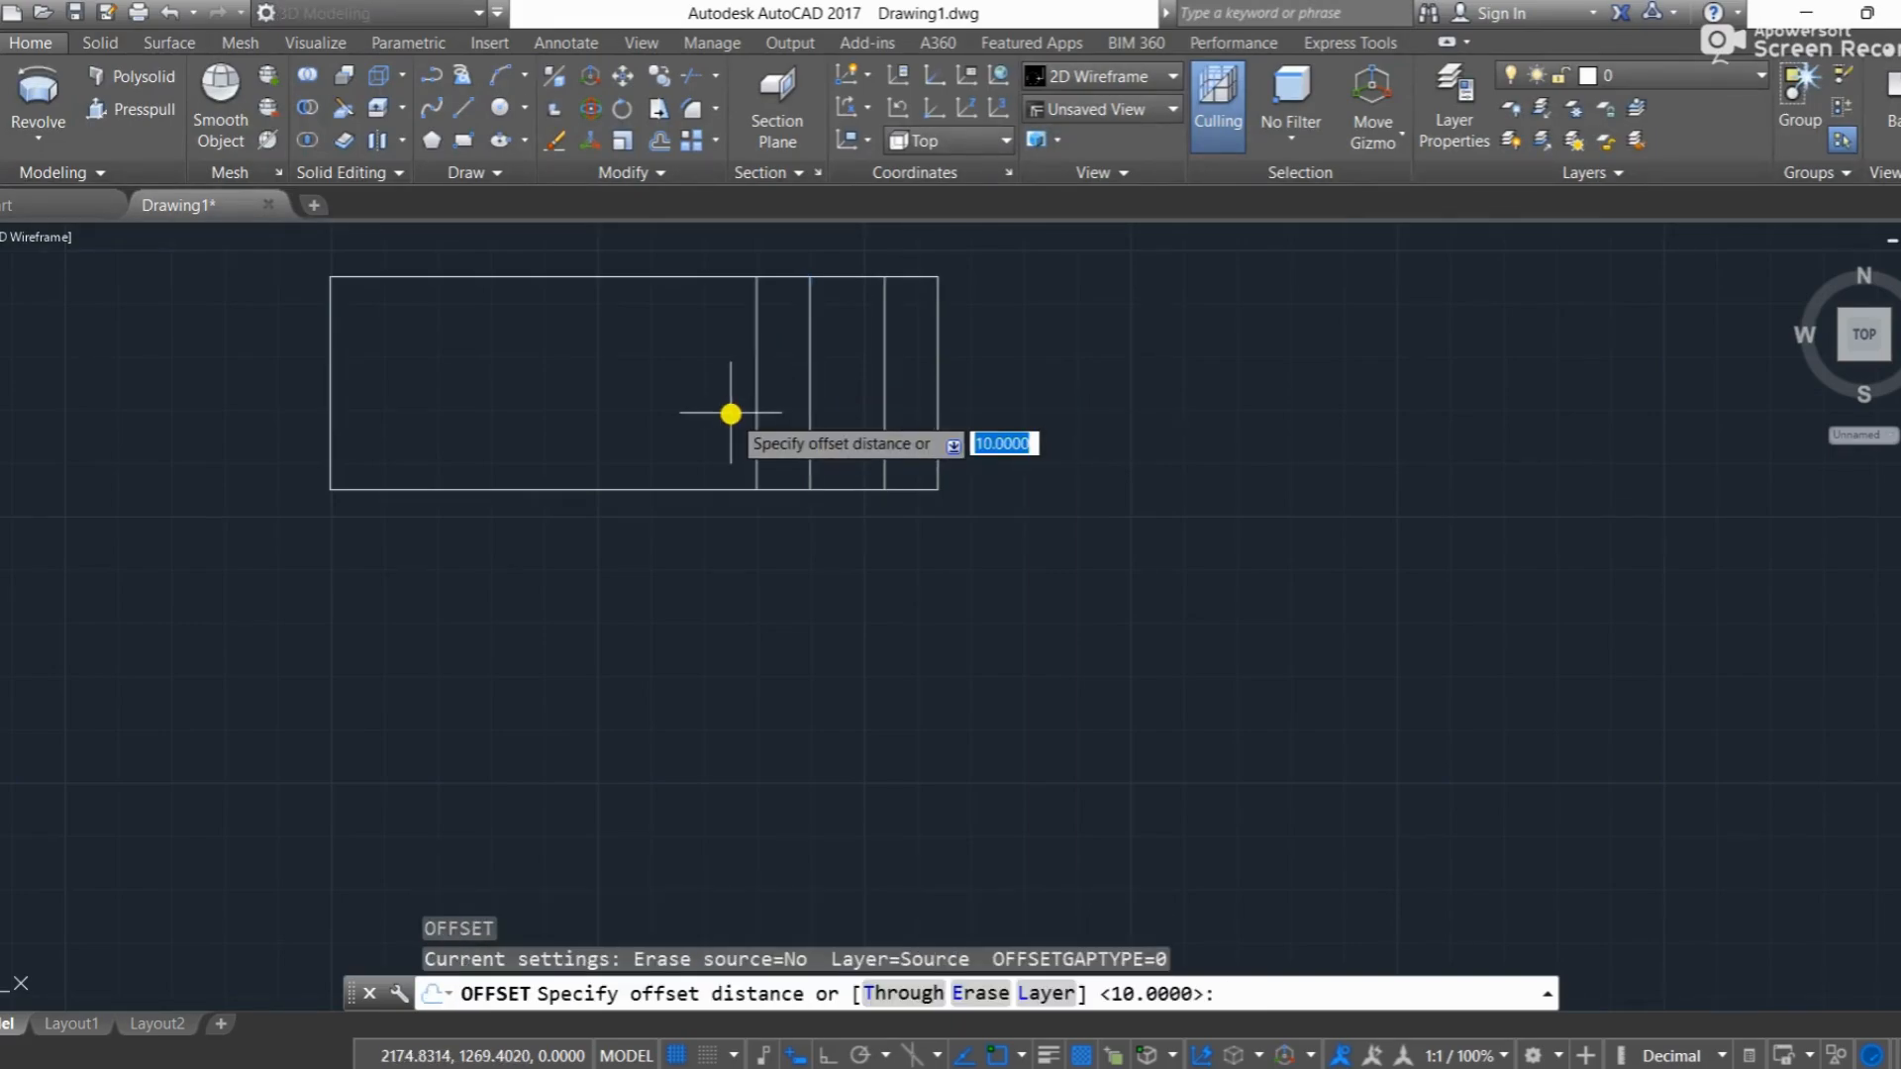
type("80")
key("Return")
left_click(809, 395)
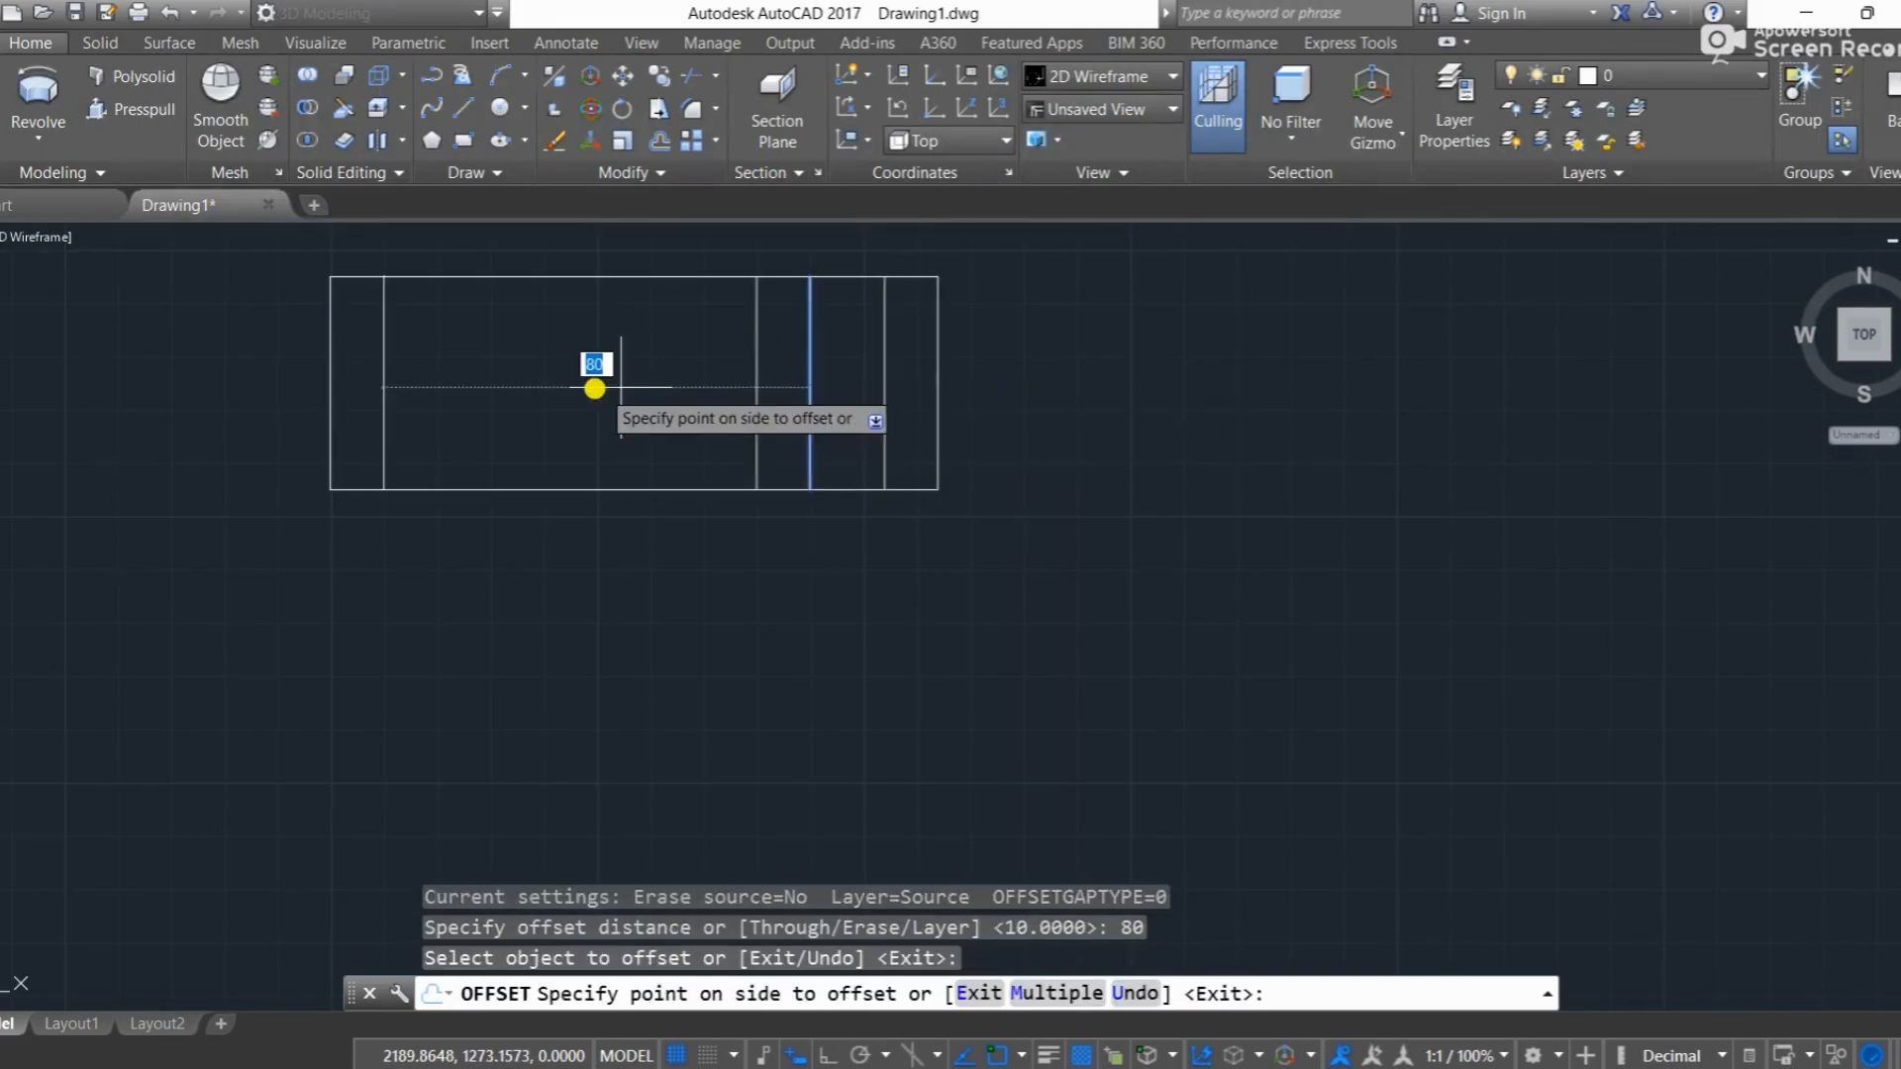
left_click(590, 388)
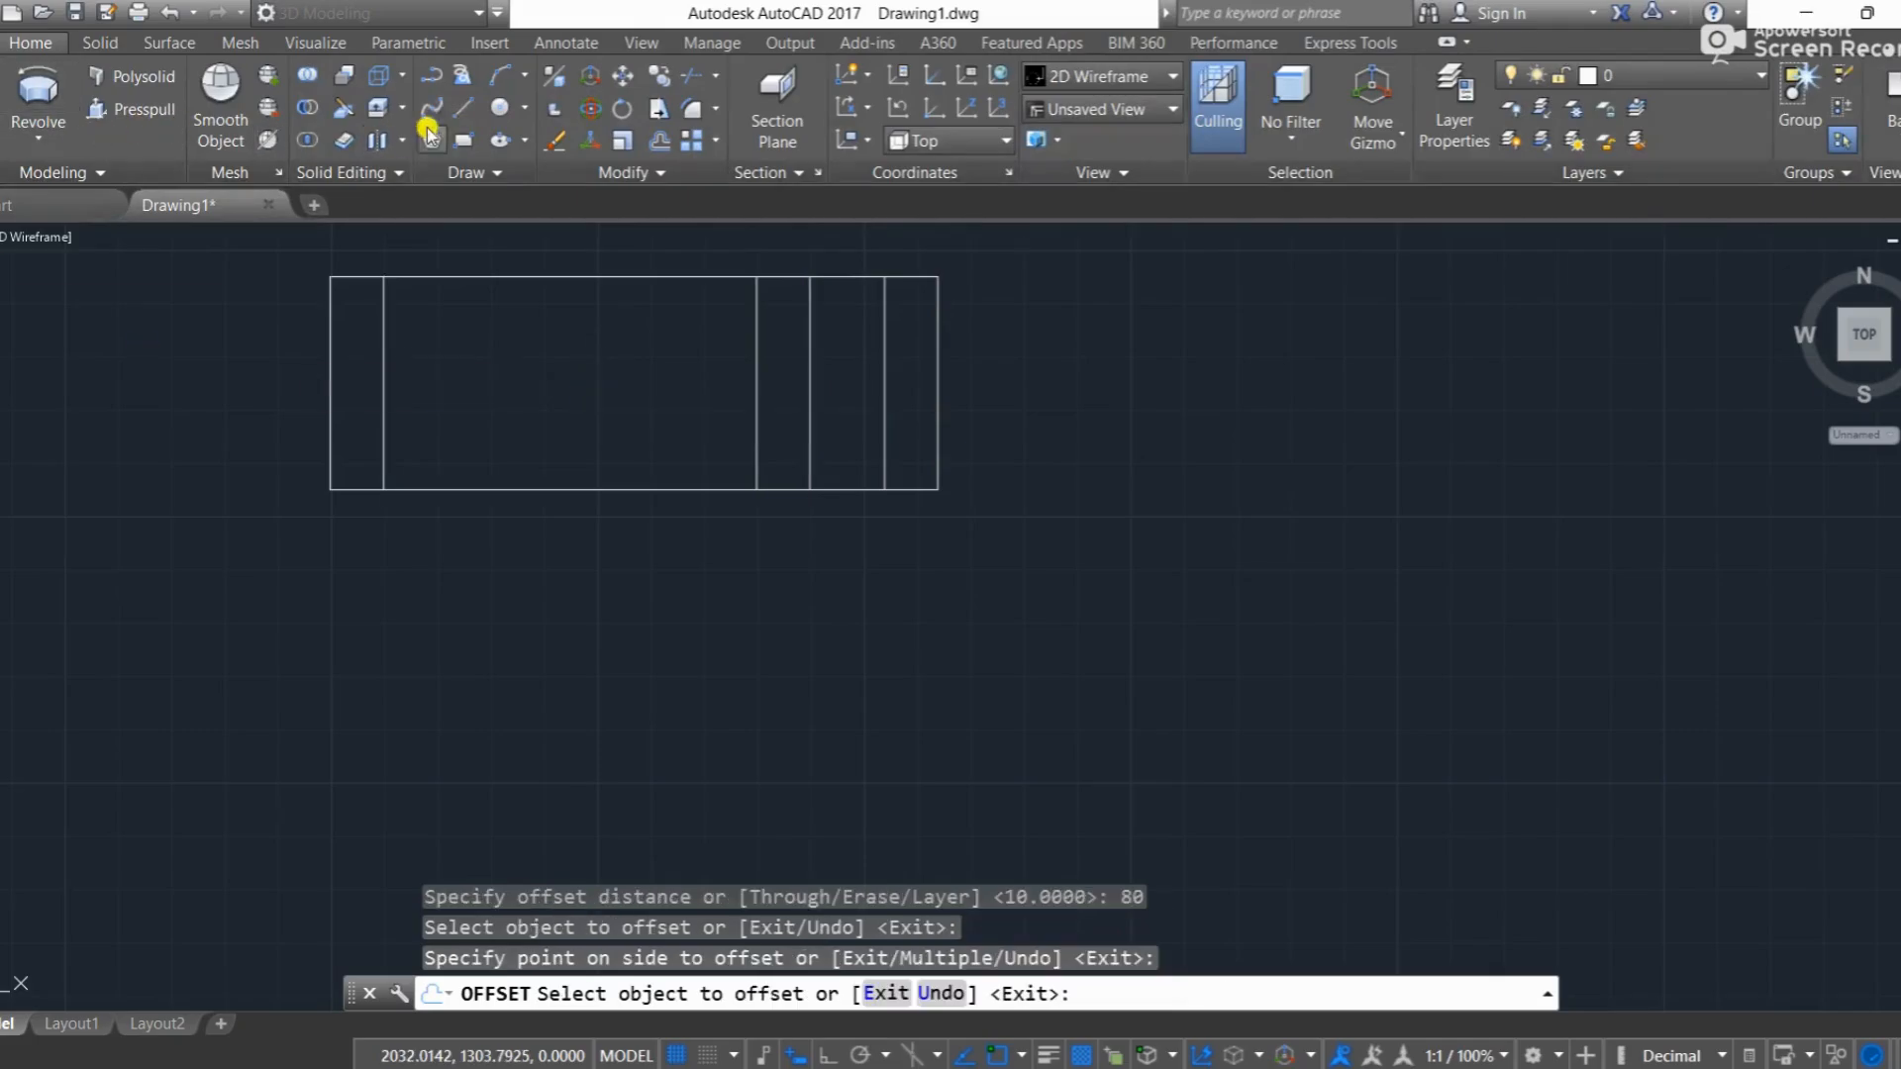
Step: Draw a horizontal centre line between the midpoints of the rectangle's left and right edges
left_click(457, 109)
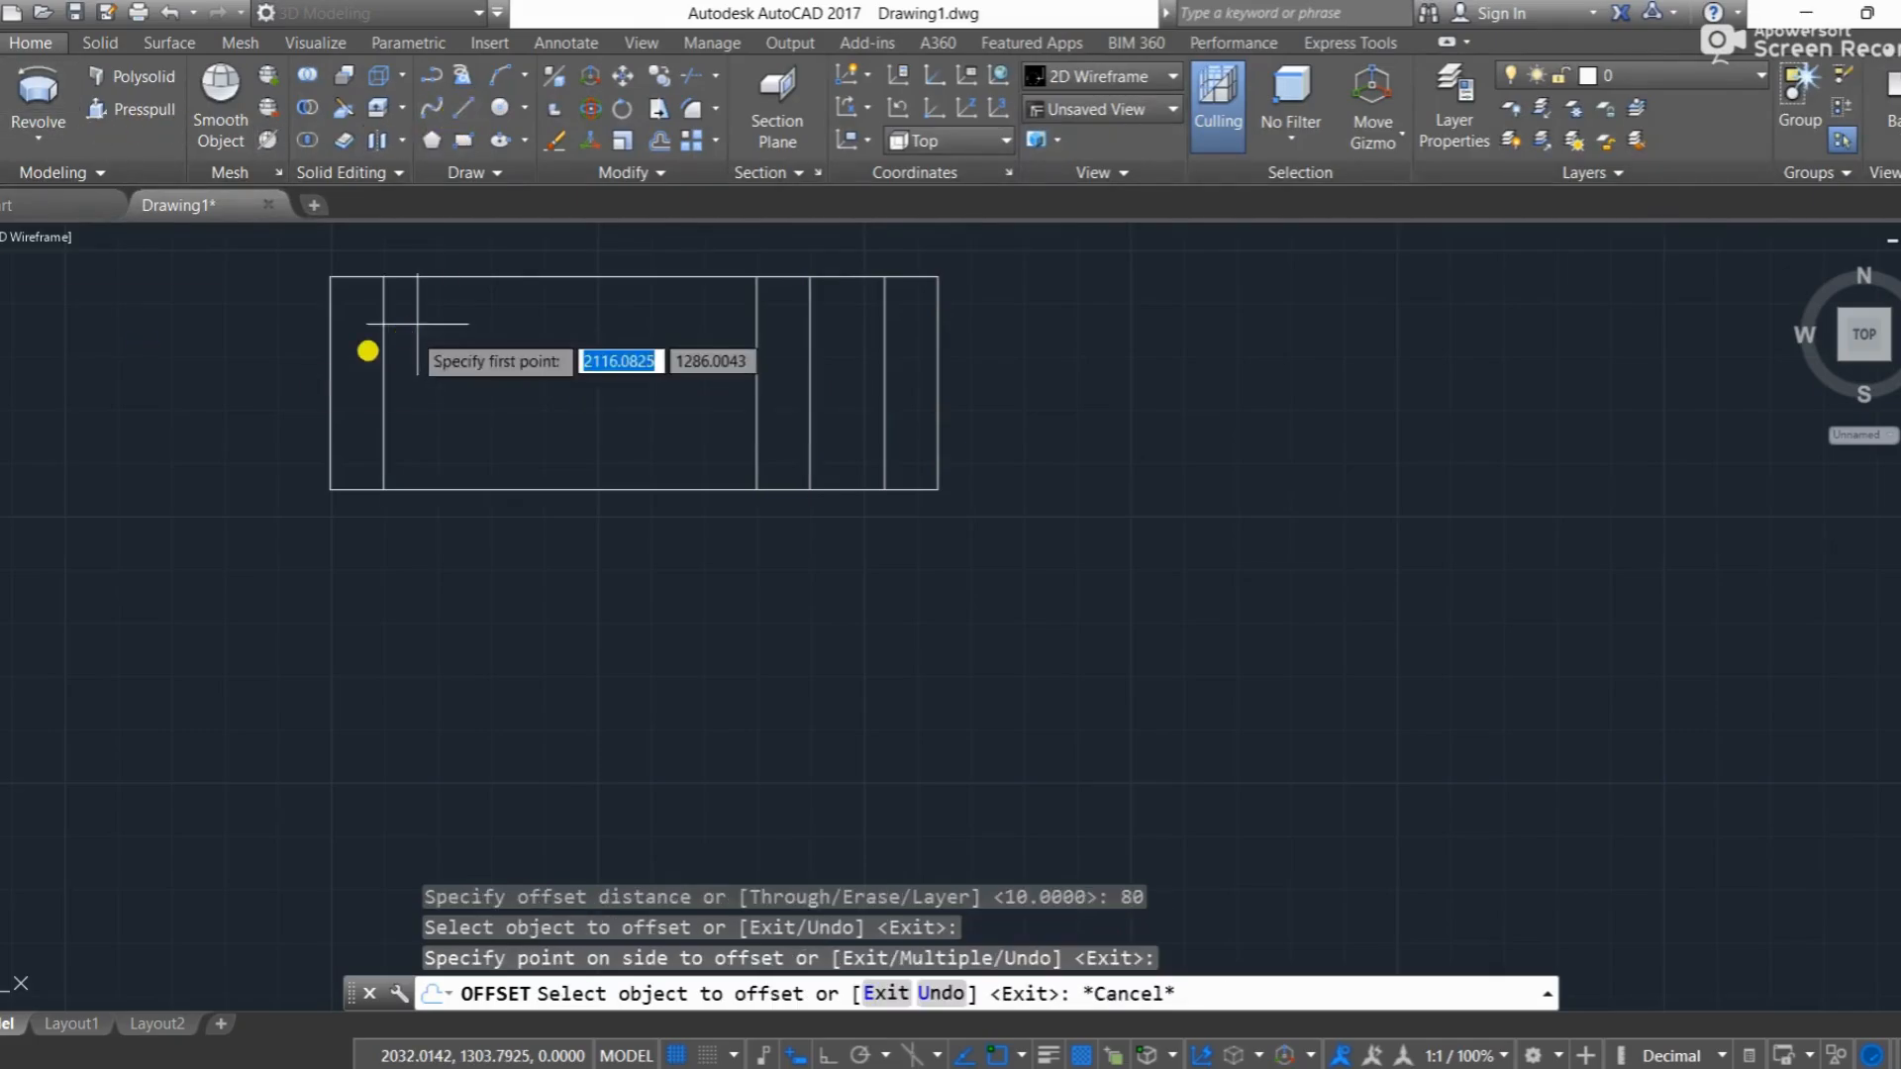
left_click(331, 384)
left_click(934, 385)
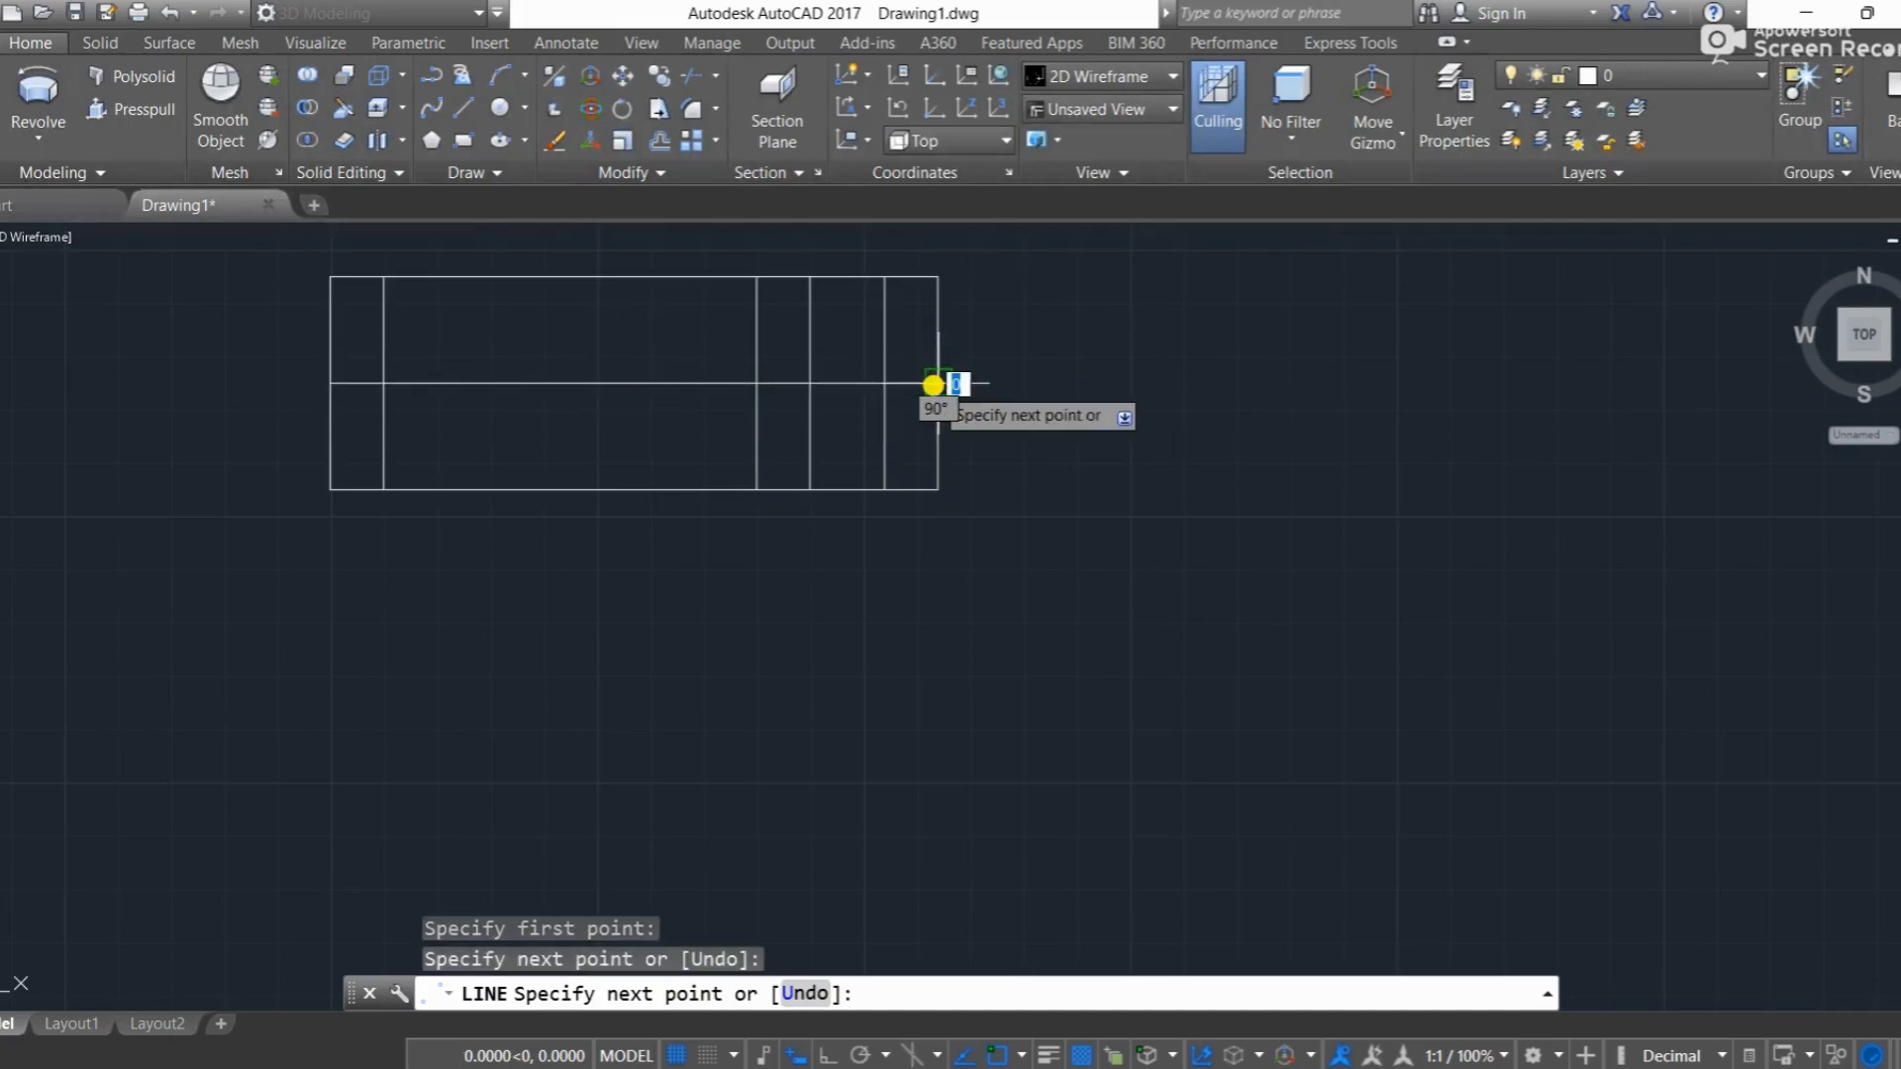
key("Return")
Step: Offset the horizontal centre line upward by 5
type("o")
key("Return")
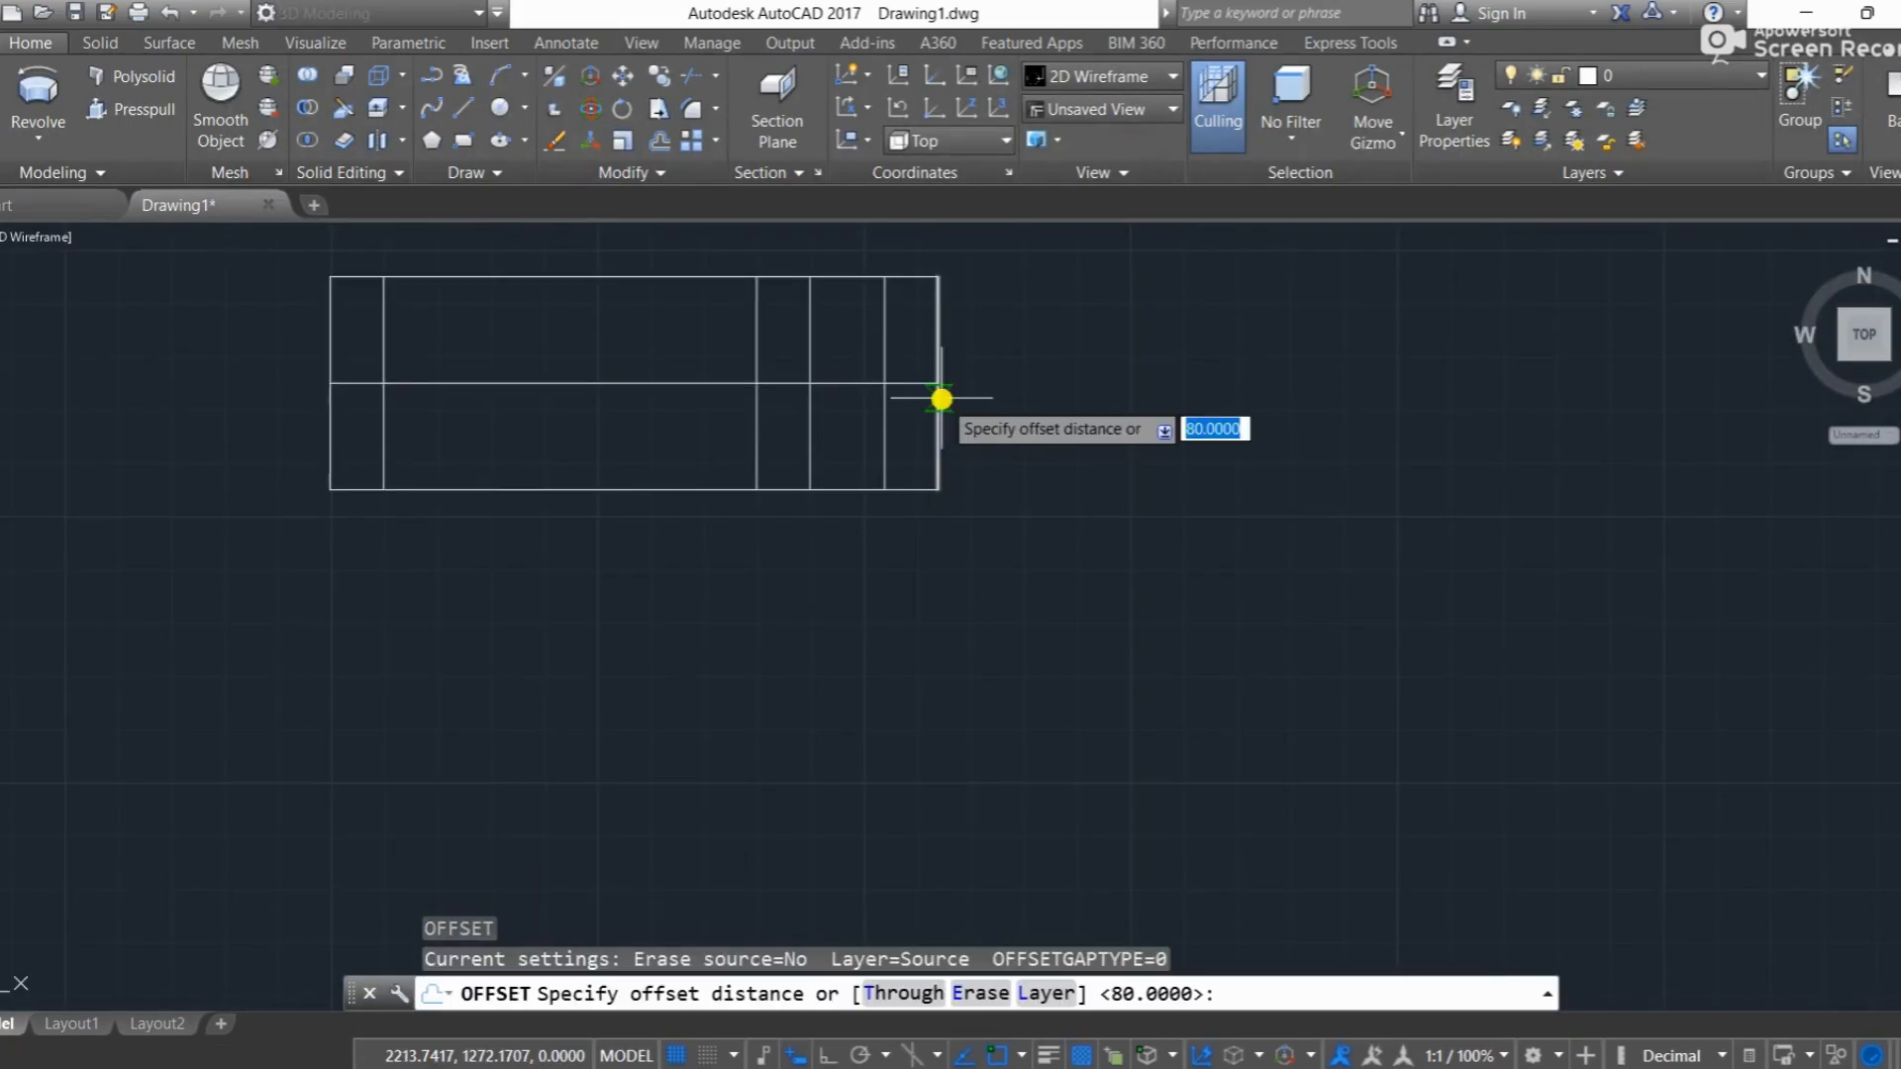
type("5")
key("Return")
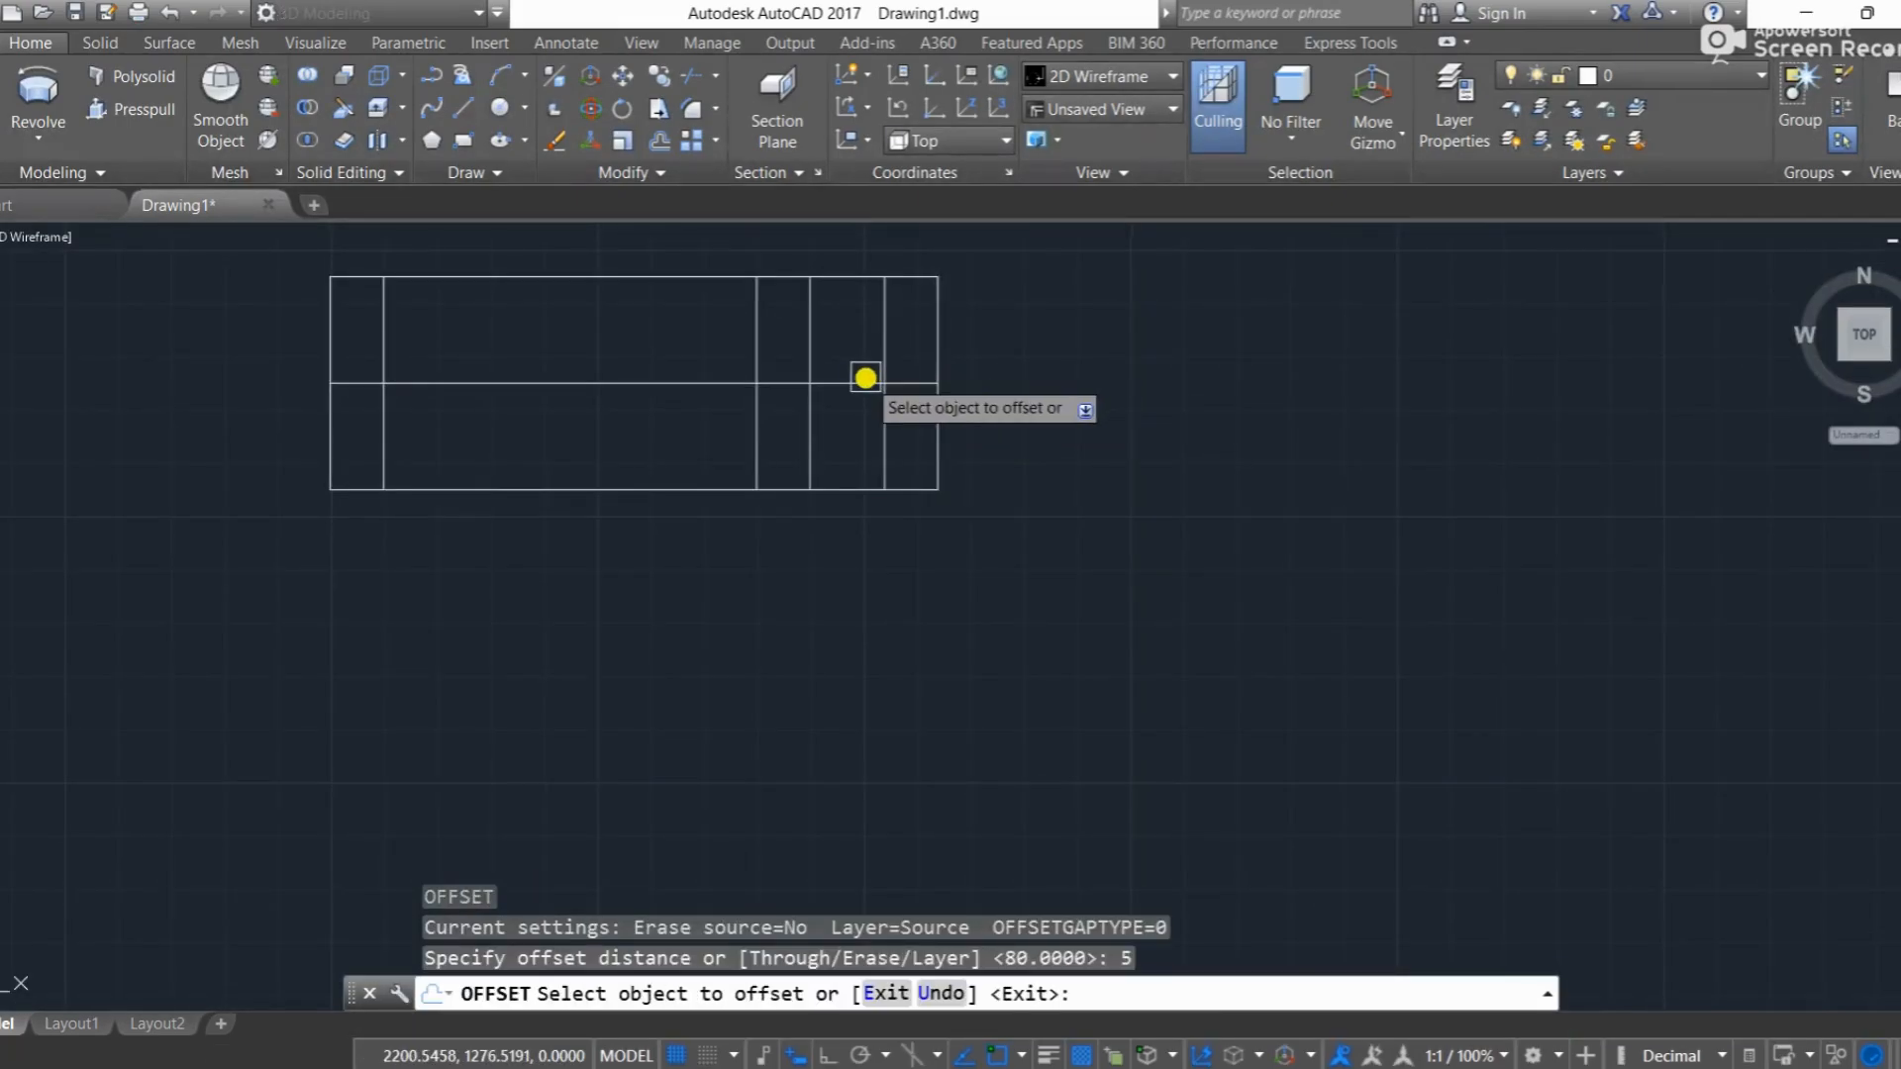
left_click(864, 379)
left_click(858, 346)
key("Return")
key("Return")
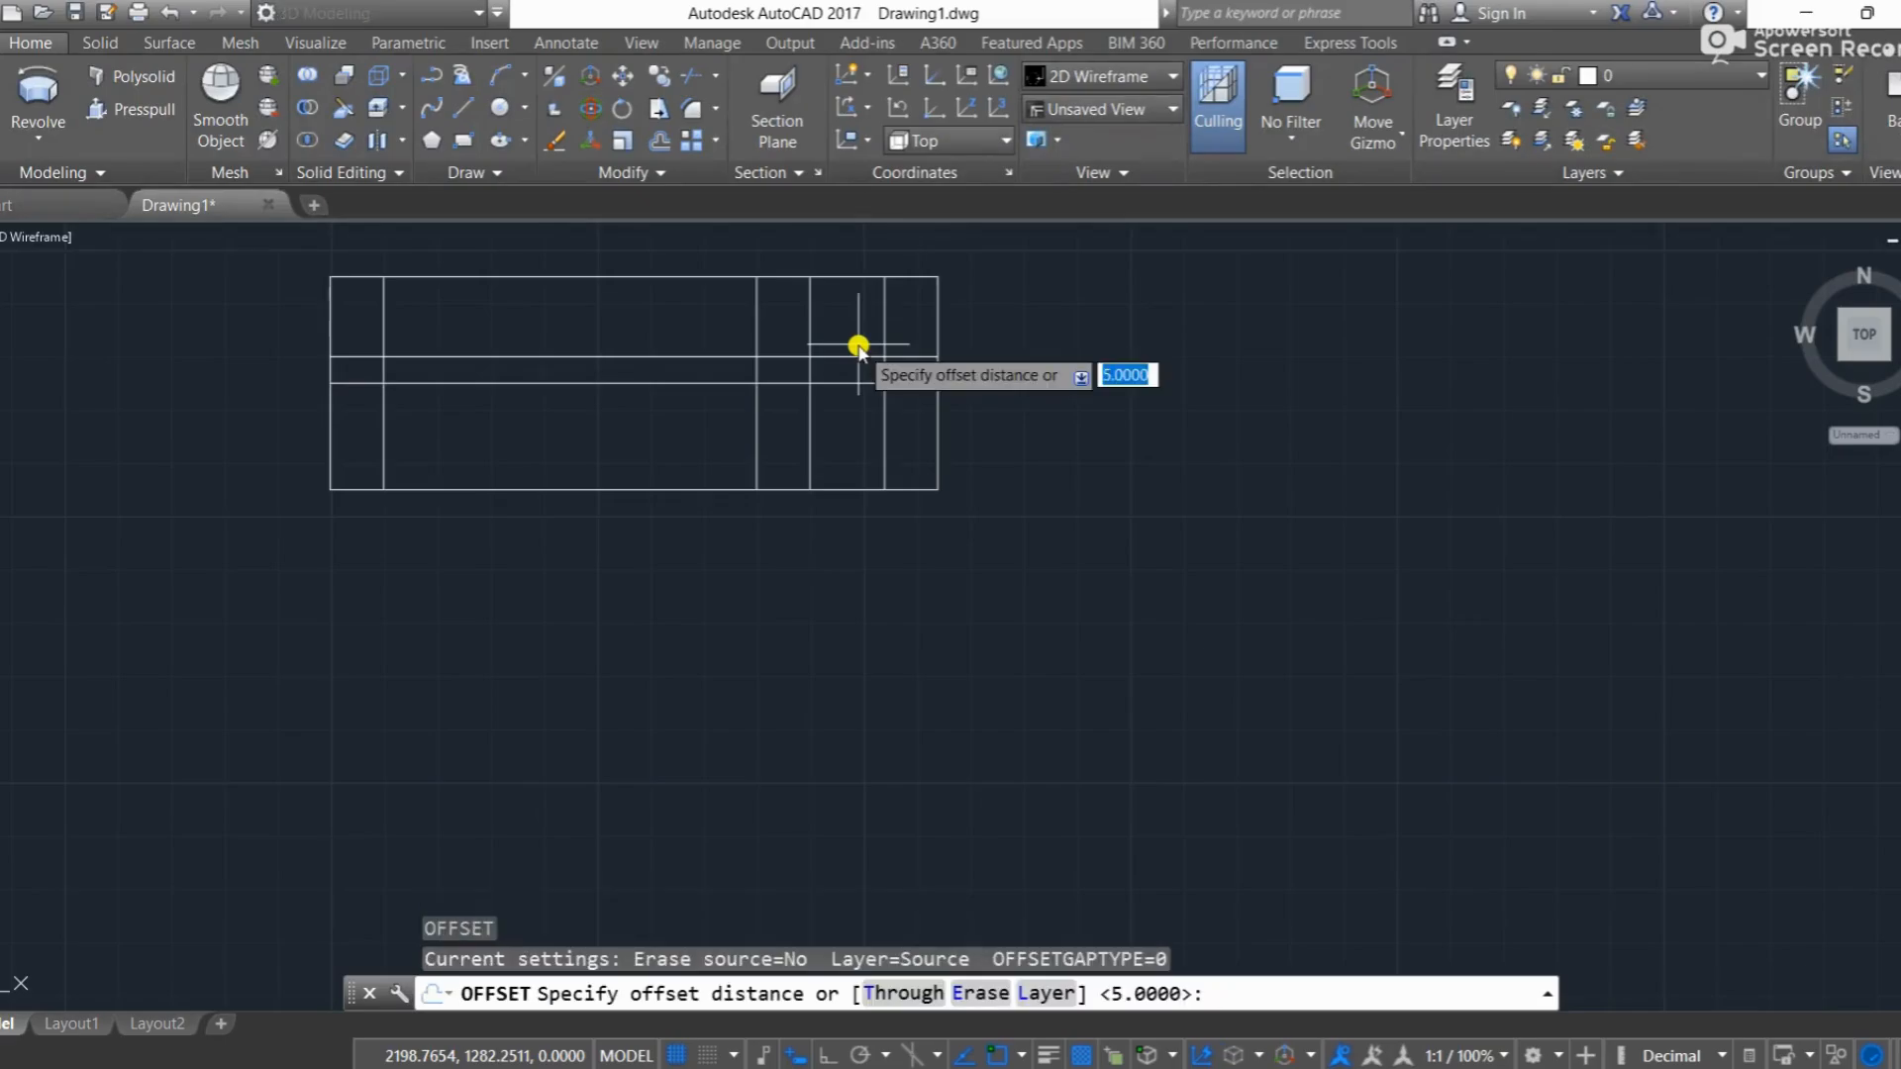
Step: Offset the horizontal centre line upward by 8
type("8")
key("Return")
left_click(854, 382)
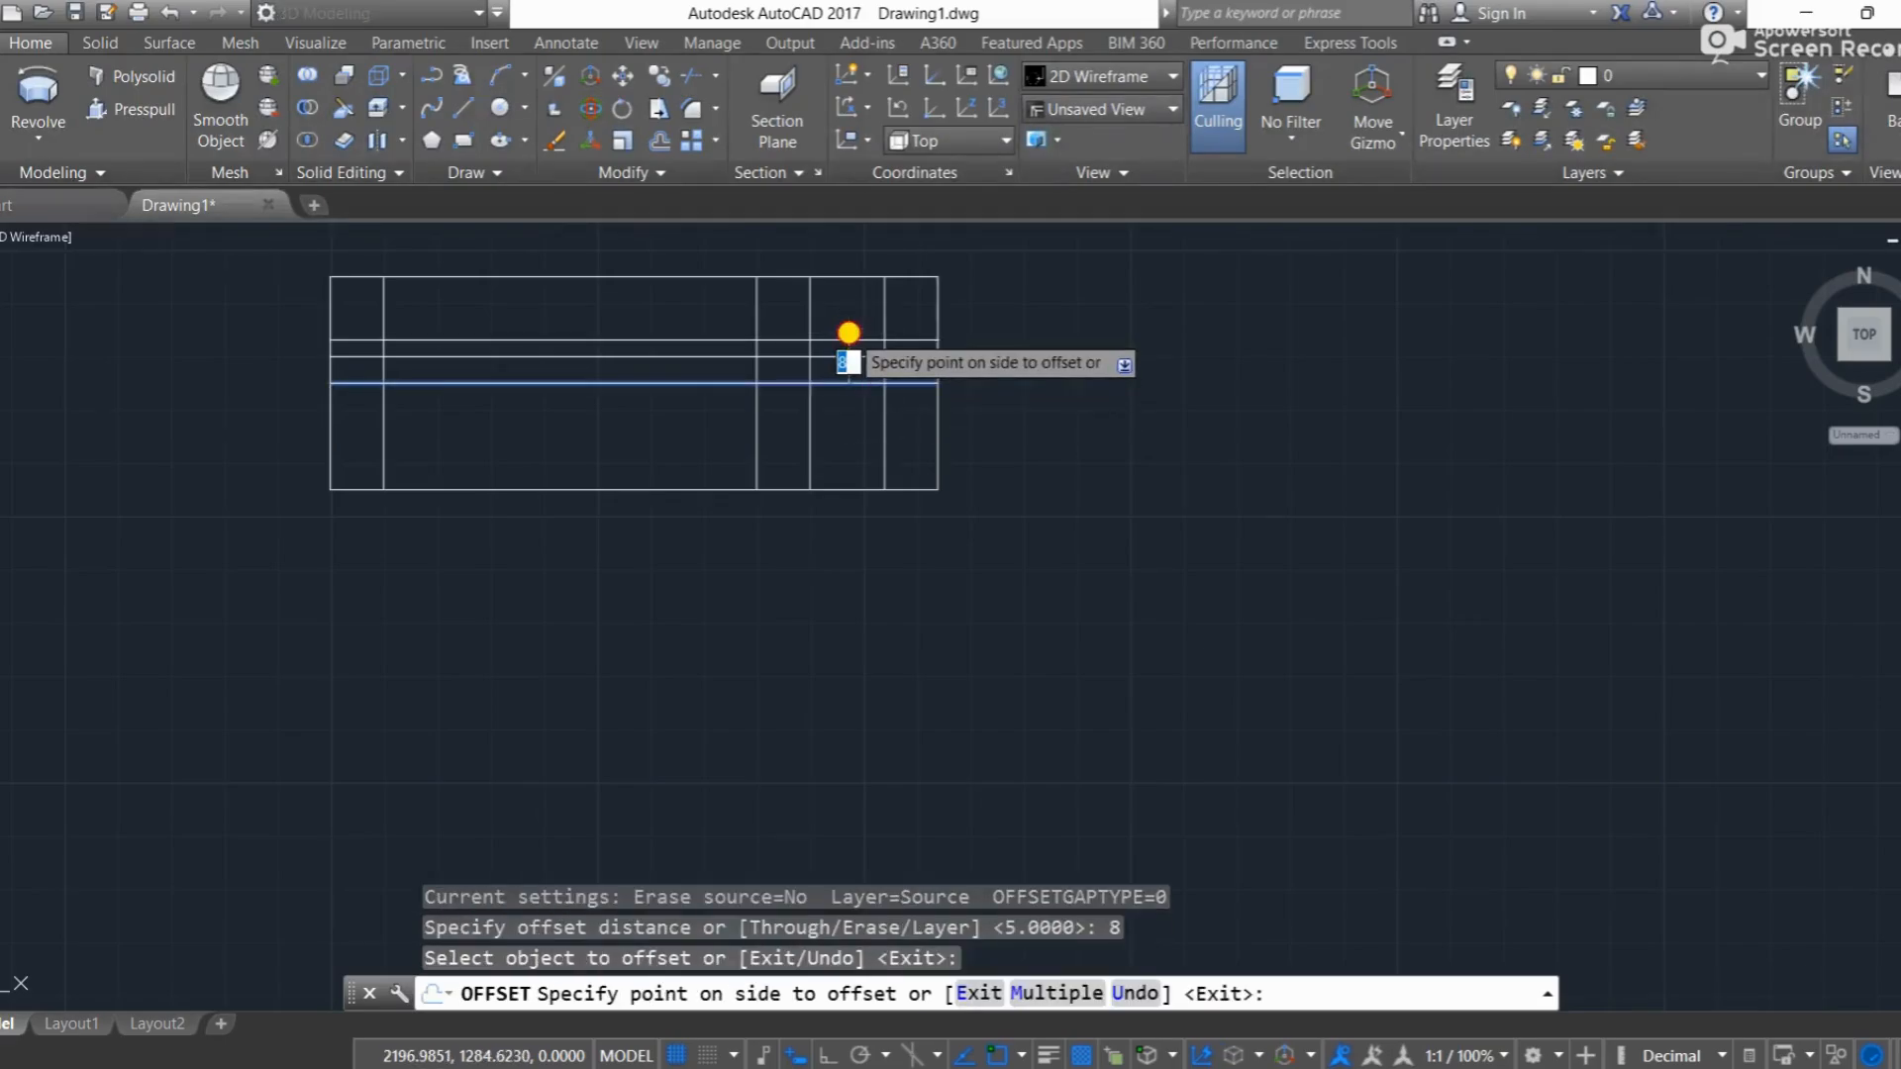
left_click(853, 331)
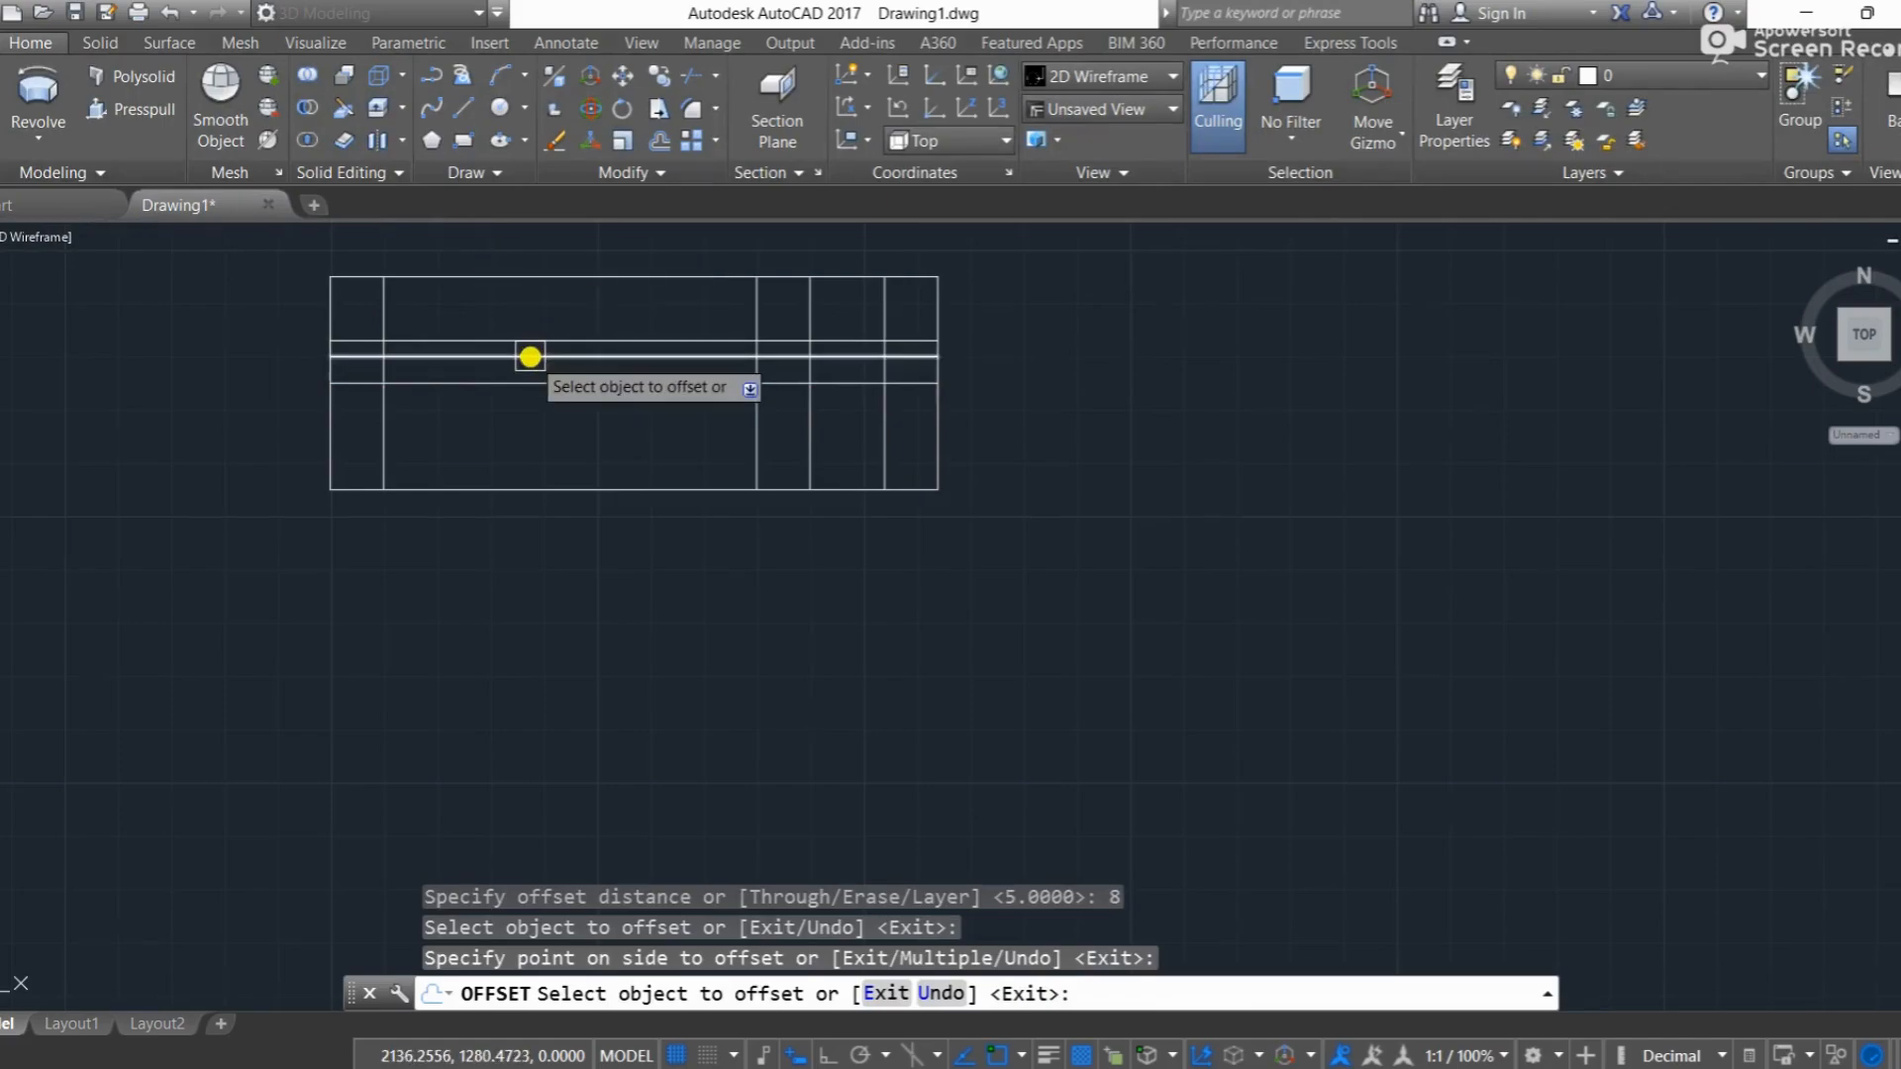
key("Return")
key("Return")
Step: Offset the rectangle's top edge downward by 7.5
type("7.5")
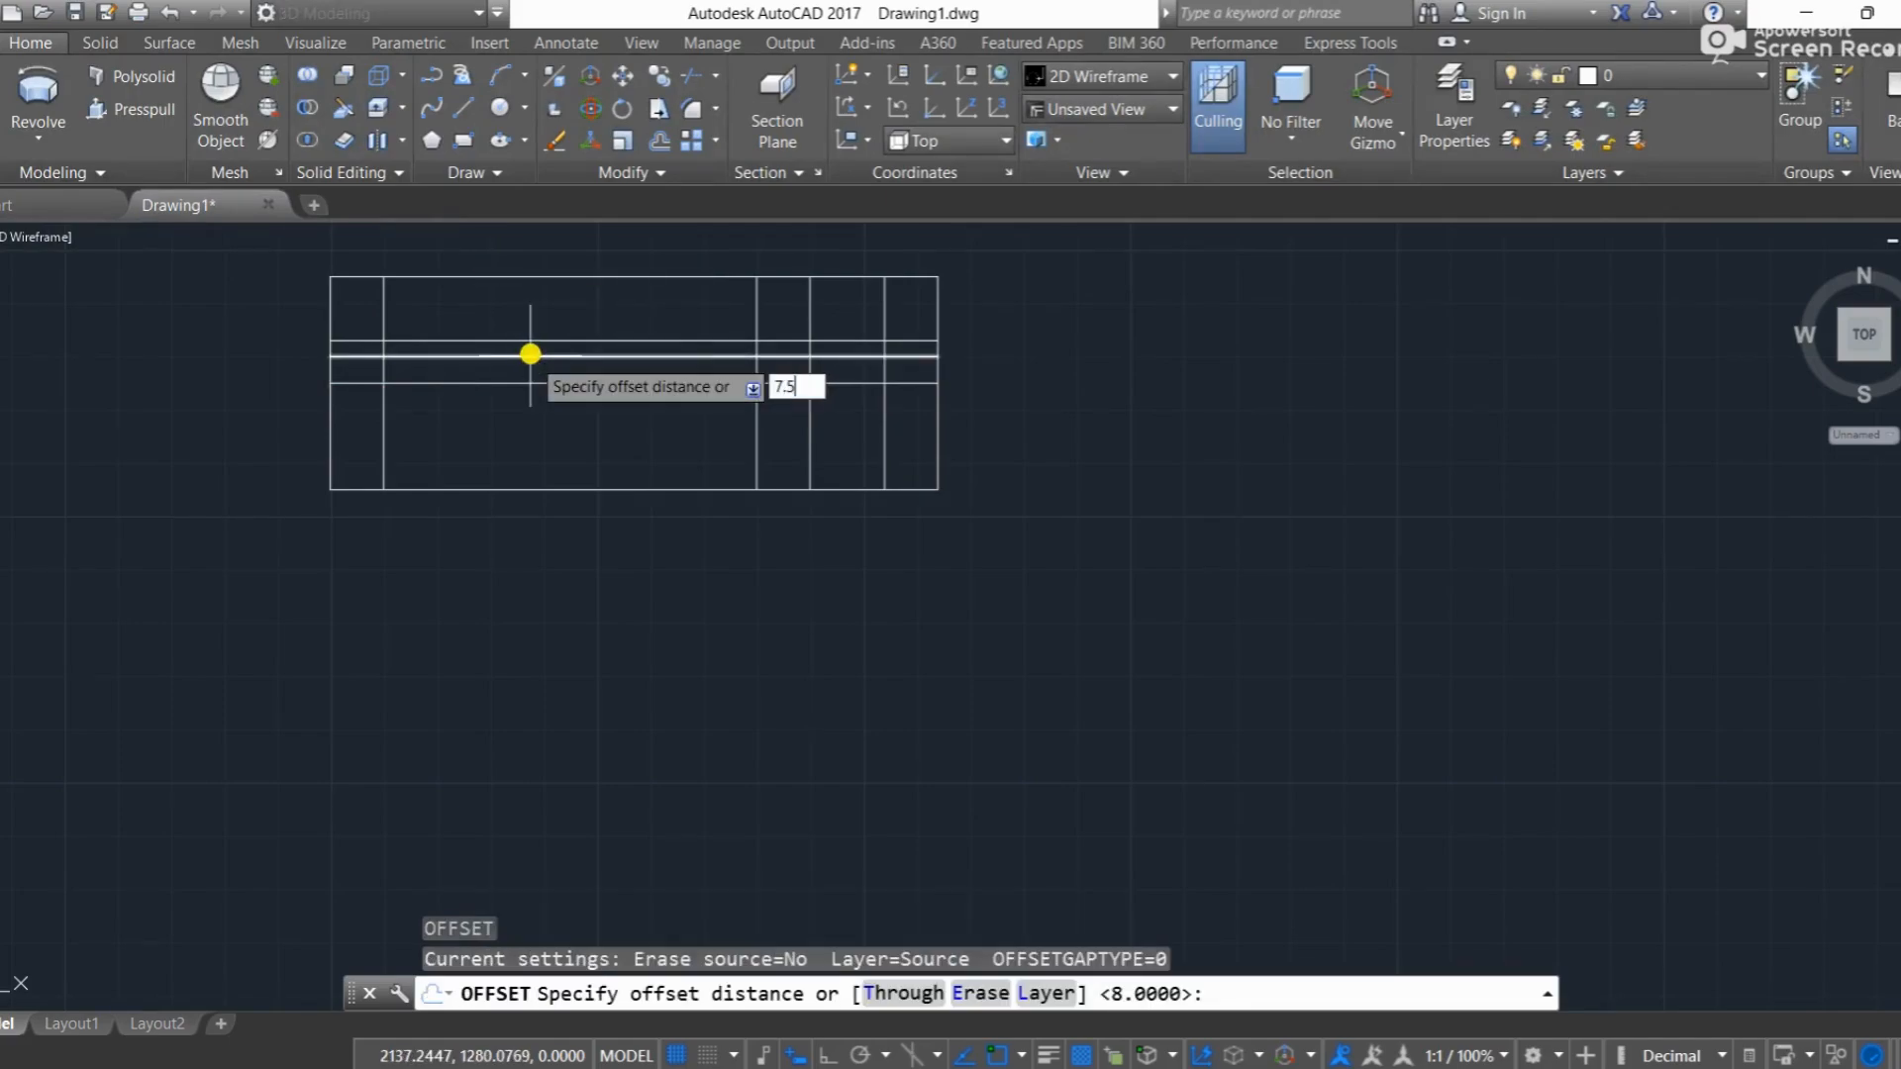
key("Return")
left_click(544, 277)
left_click(531, 306)
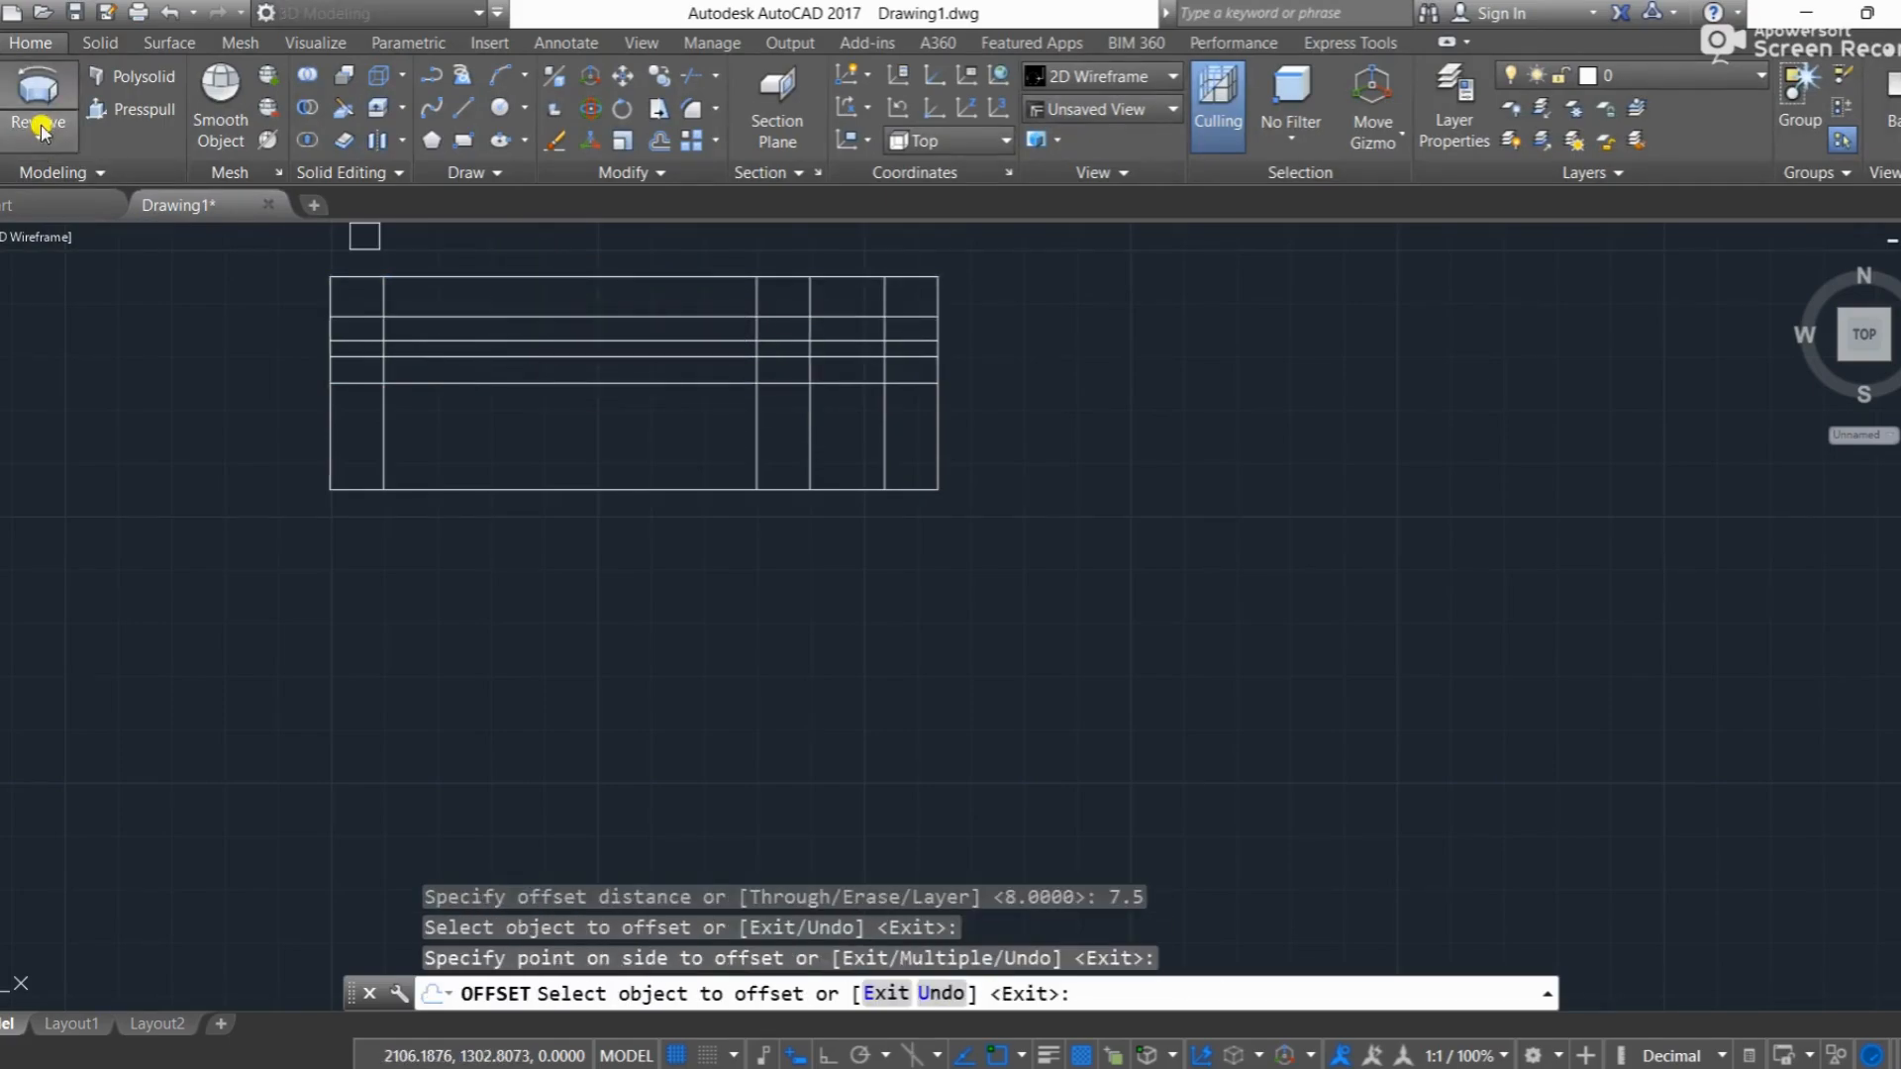
Step: Draw a circle of radius 5 centred where the leftmost inner vertical line crosses the centre line
left_click(502, 108)
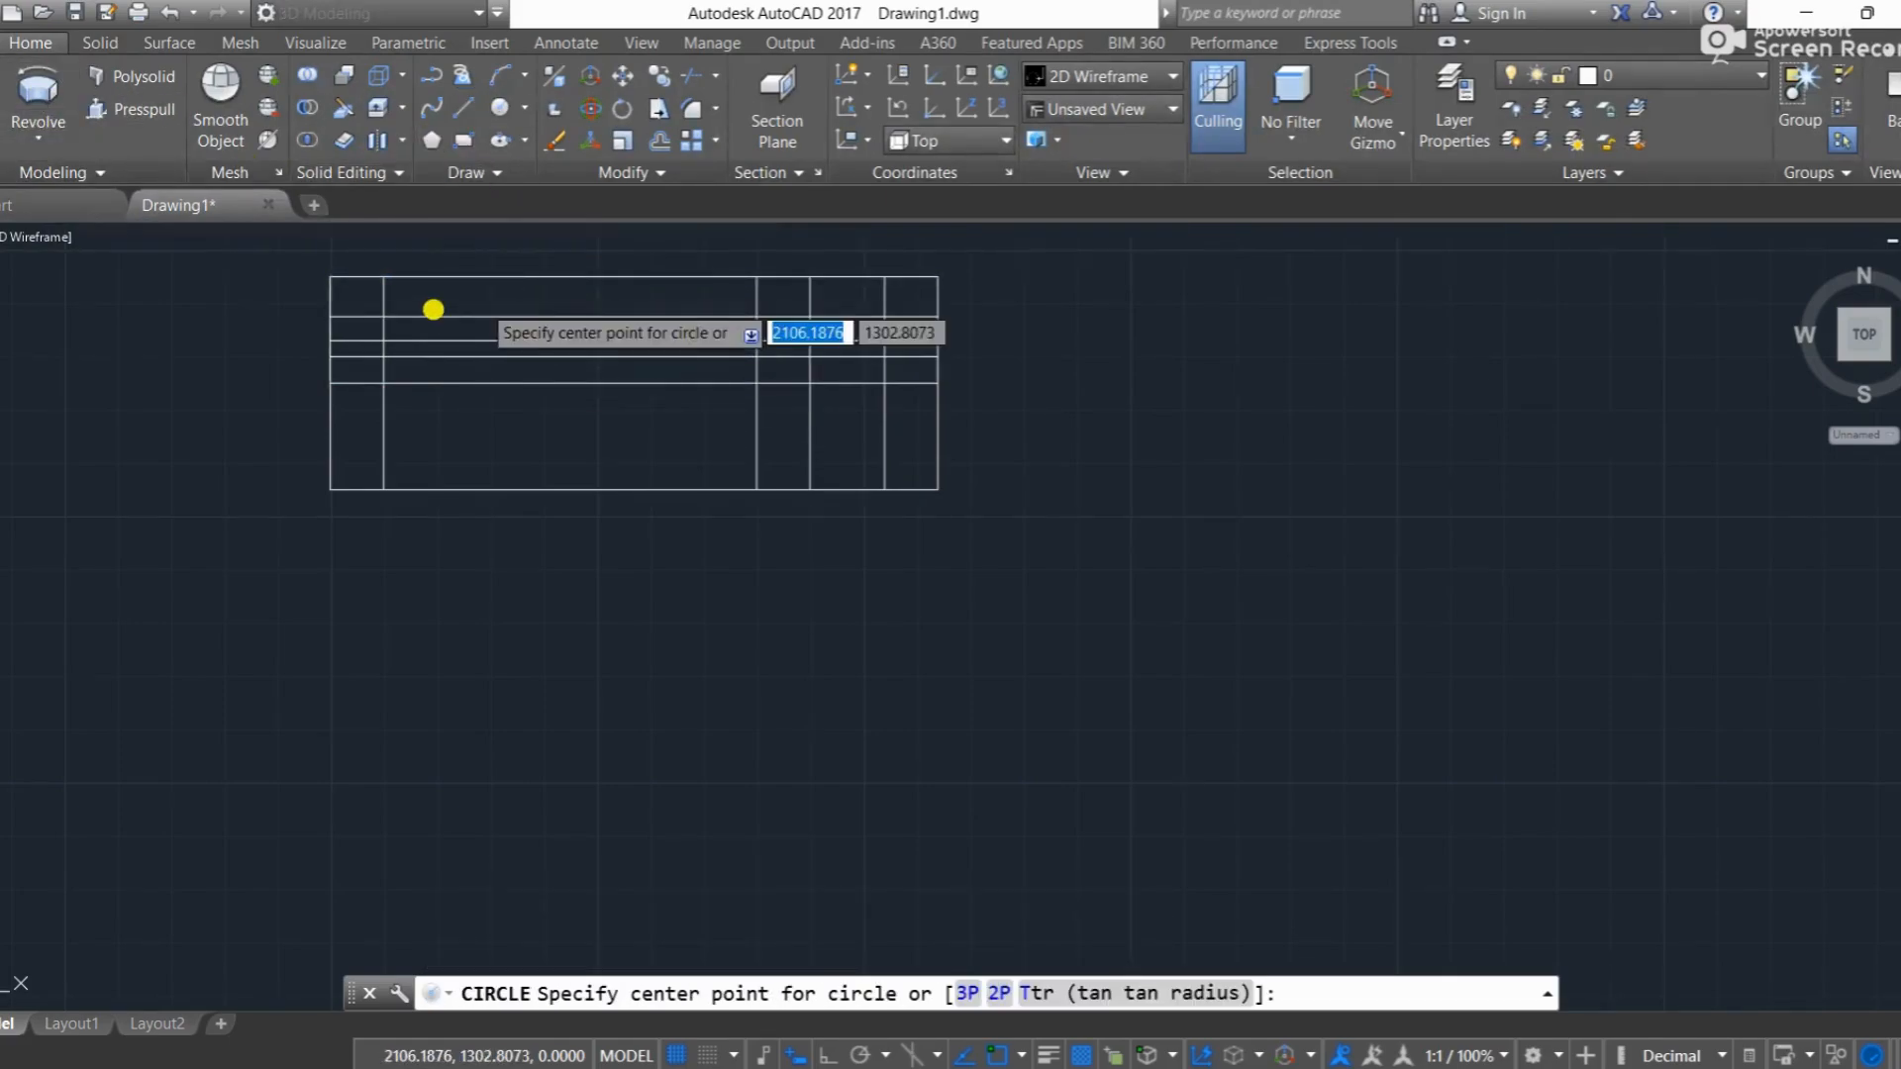
scroll(432, 309, "up", 4)
left_click(306, 498)
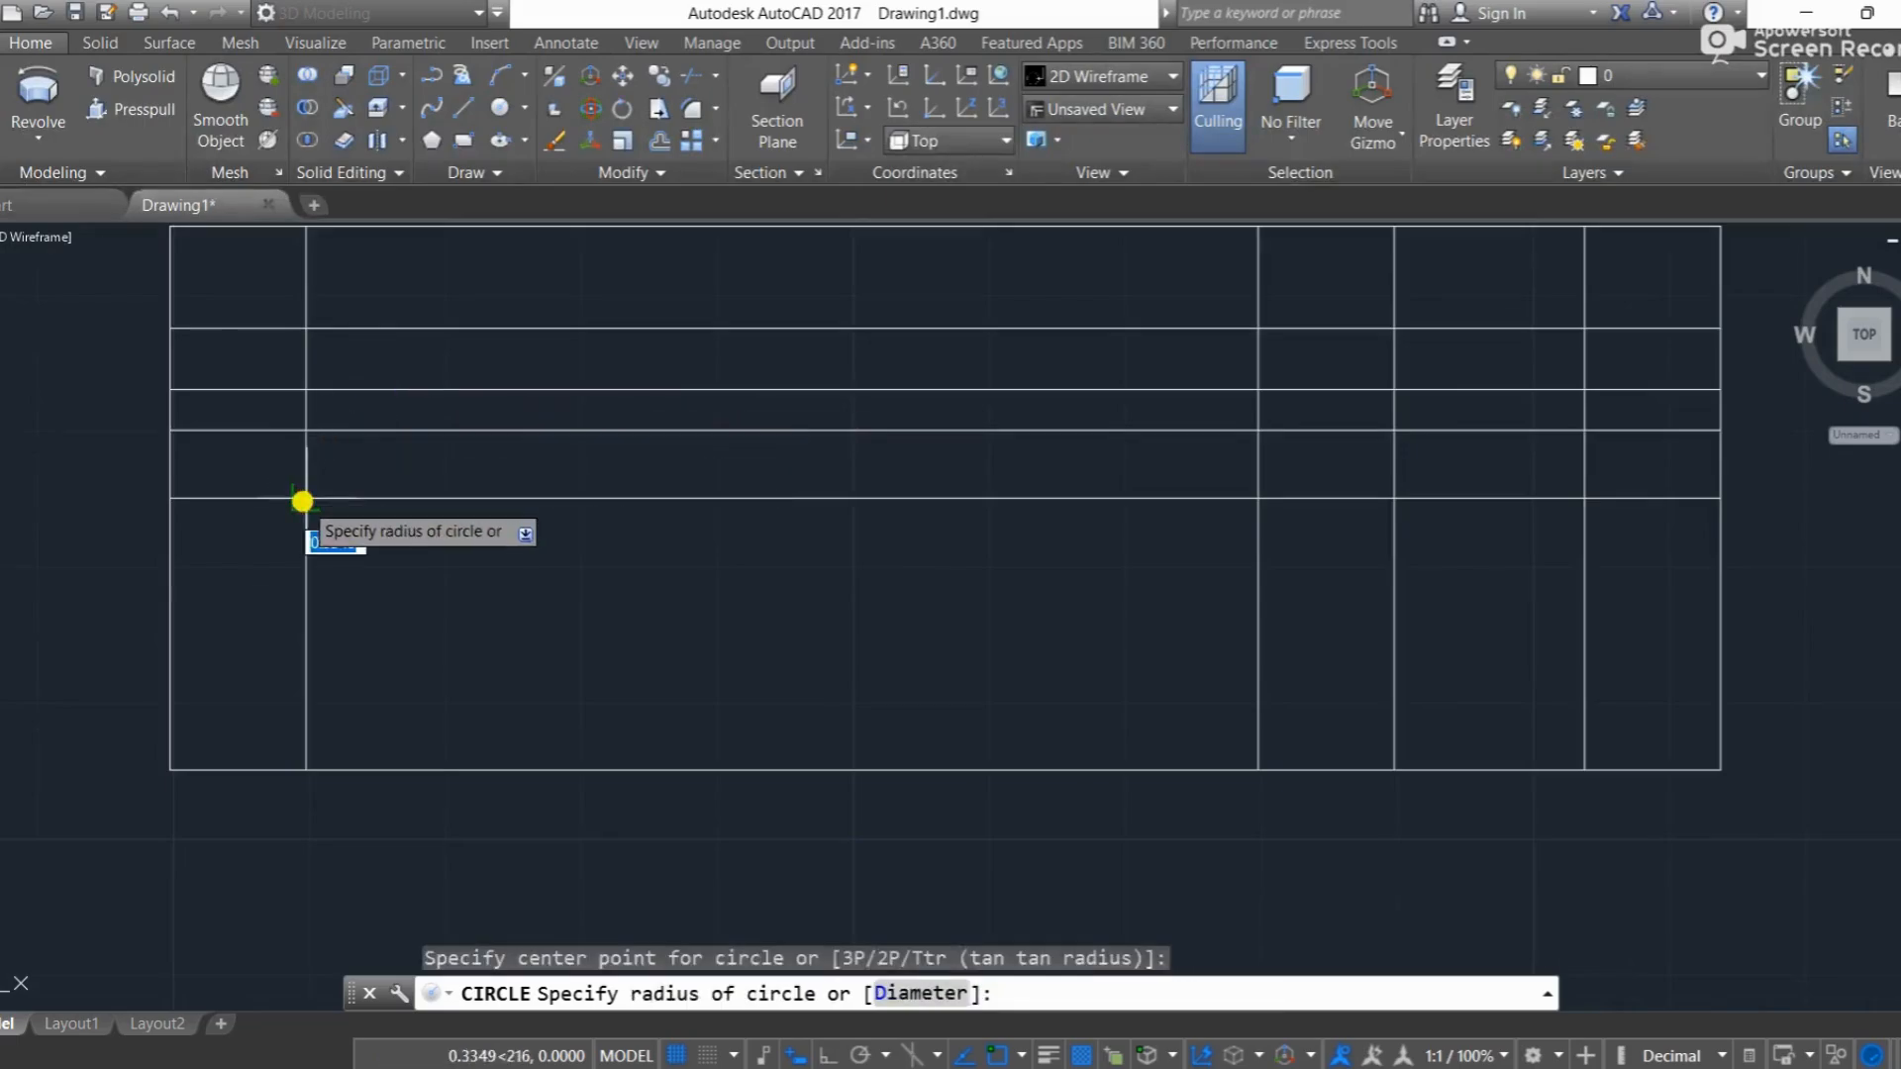
type("5")
key("Return")
key("Return")
Step: Draw a second radius 5 circle centred on the first circle's right quadrant and erase the first circle
left_click(376, 499)
type("5")
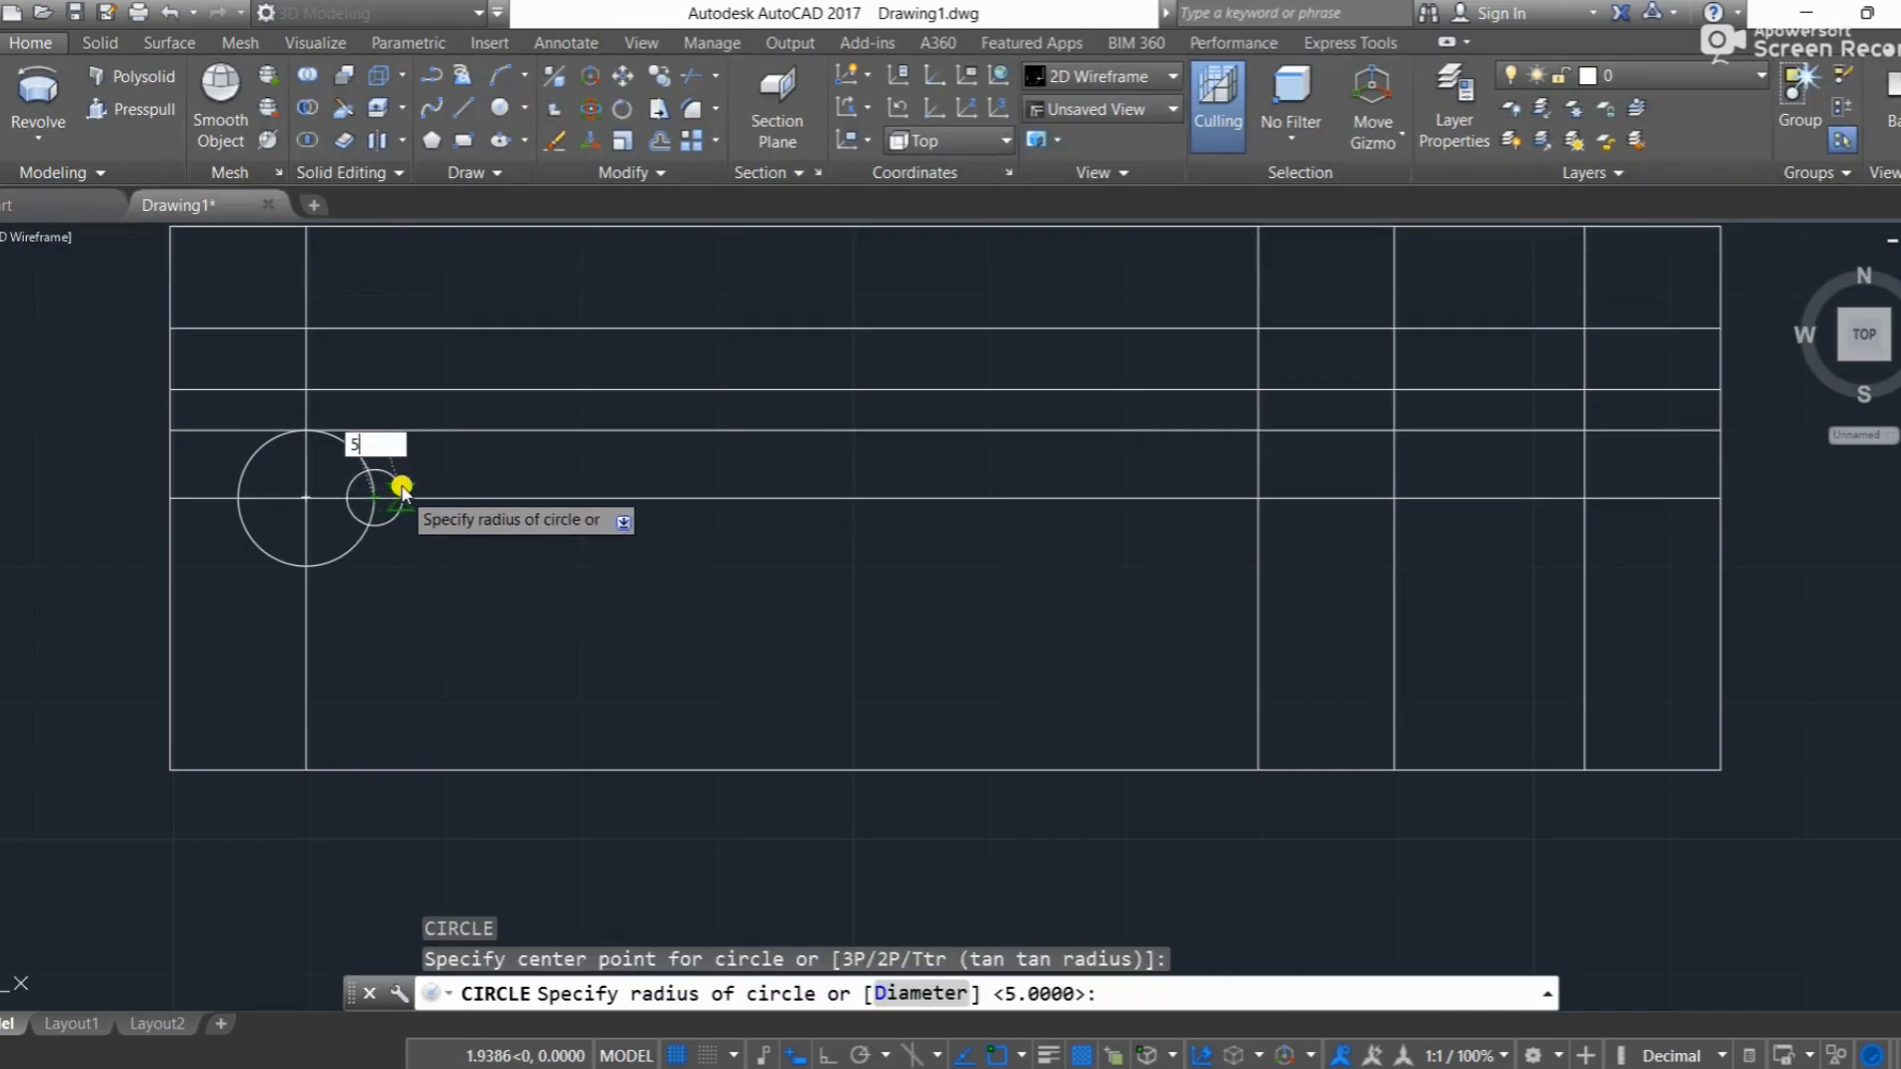
key("Return")
left_click(355, 528)
key("Delete")
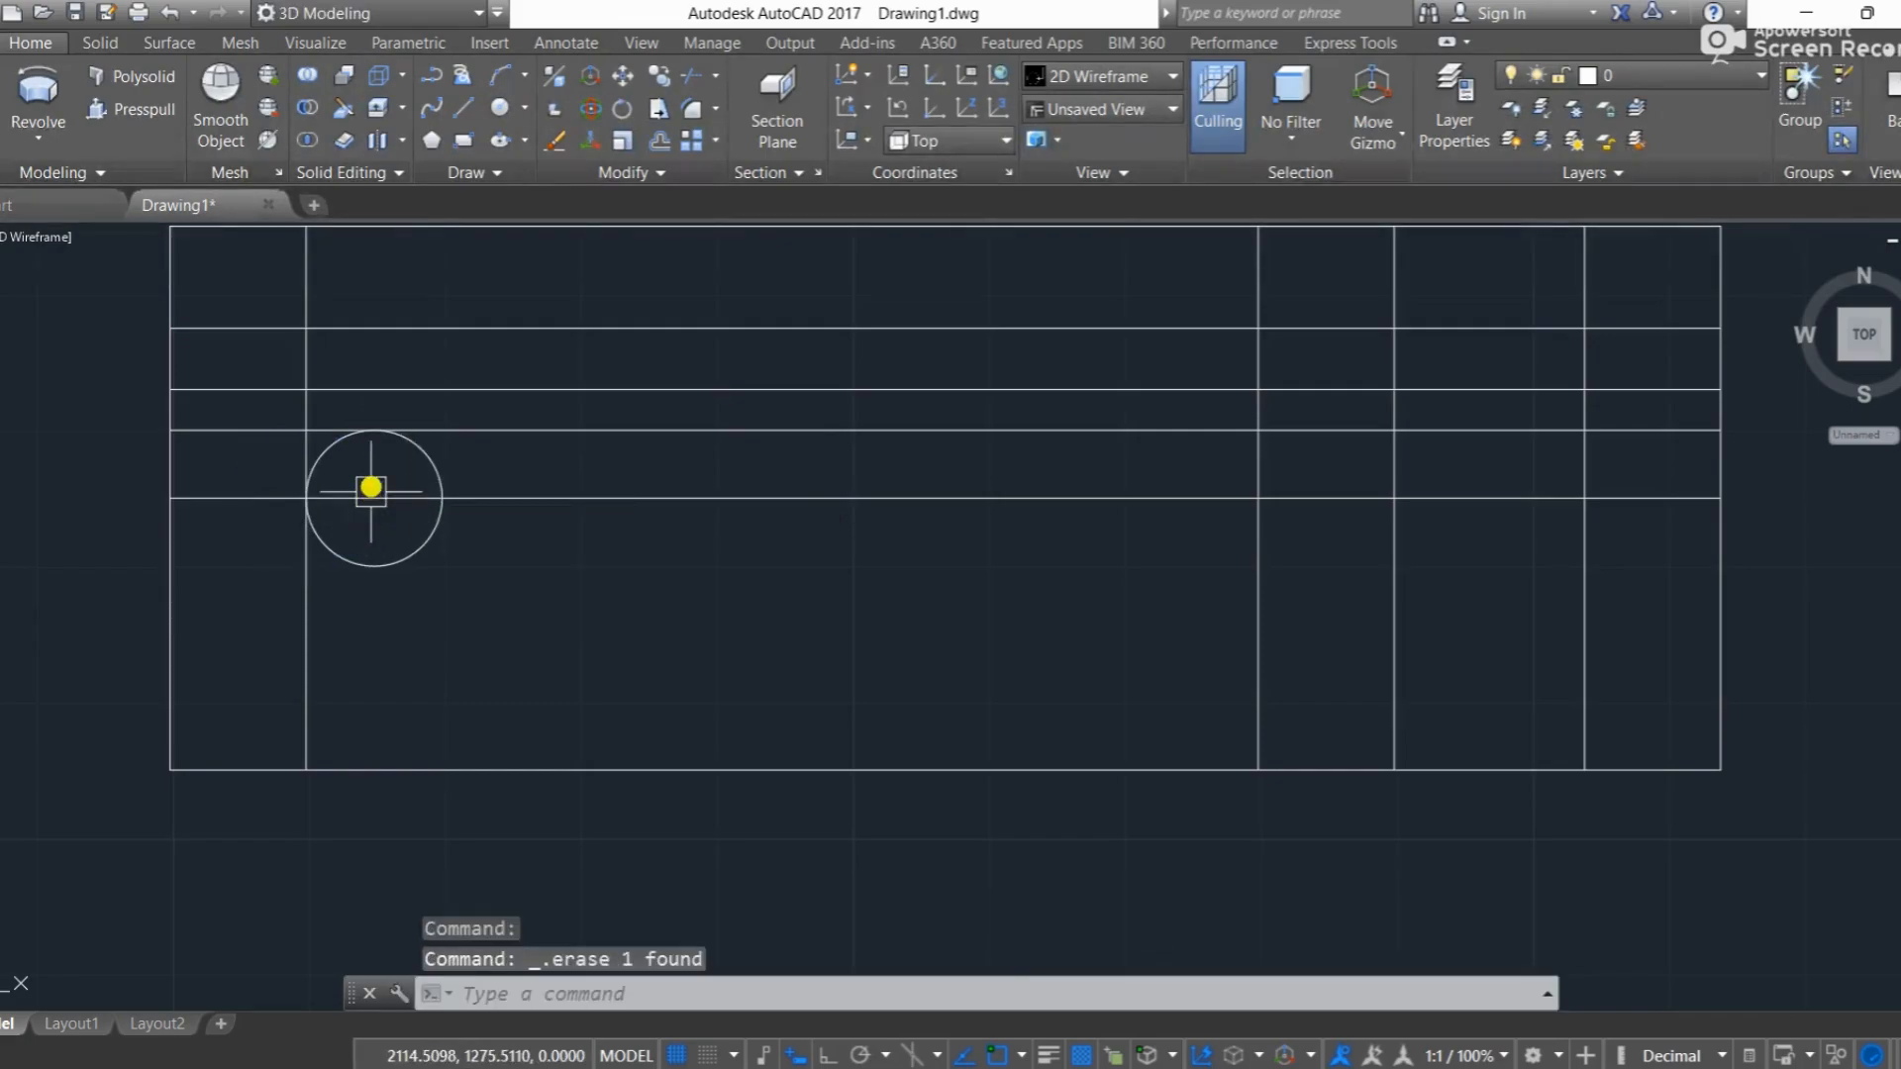
Step: Draw a Tan, Tan, Radius circle of radius 50 tangent to the small circle and the uppermost inner horizontal line
left_click(512, 117)
left_click(578, 365)
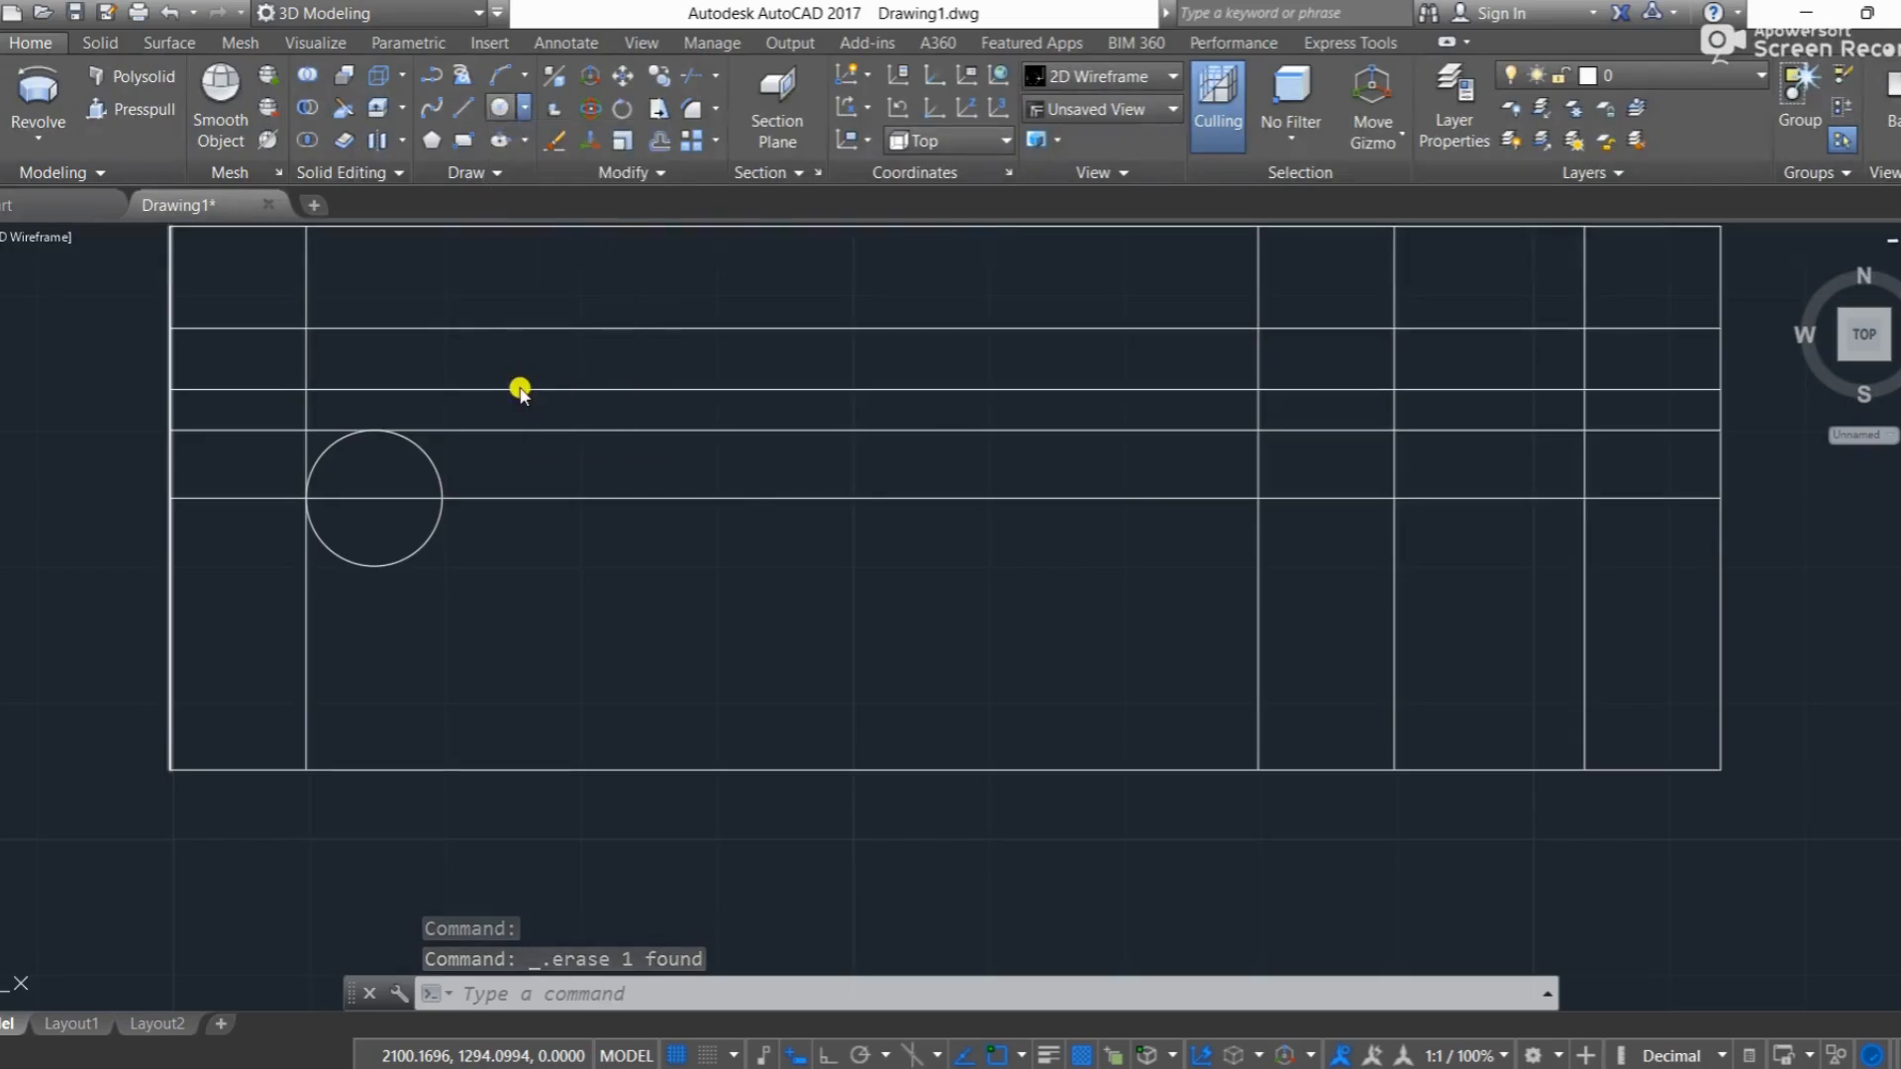
left_click(324, 448)
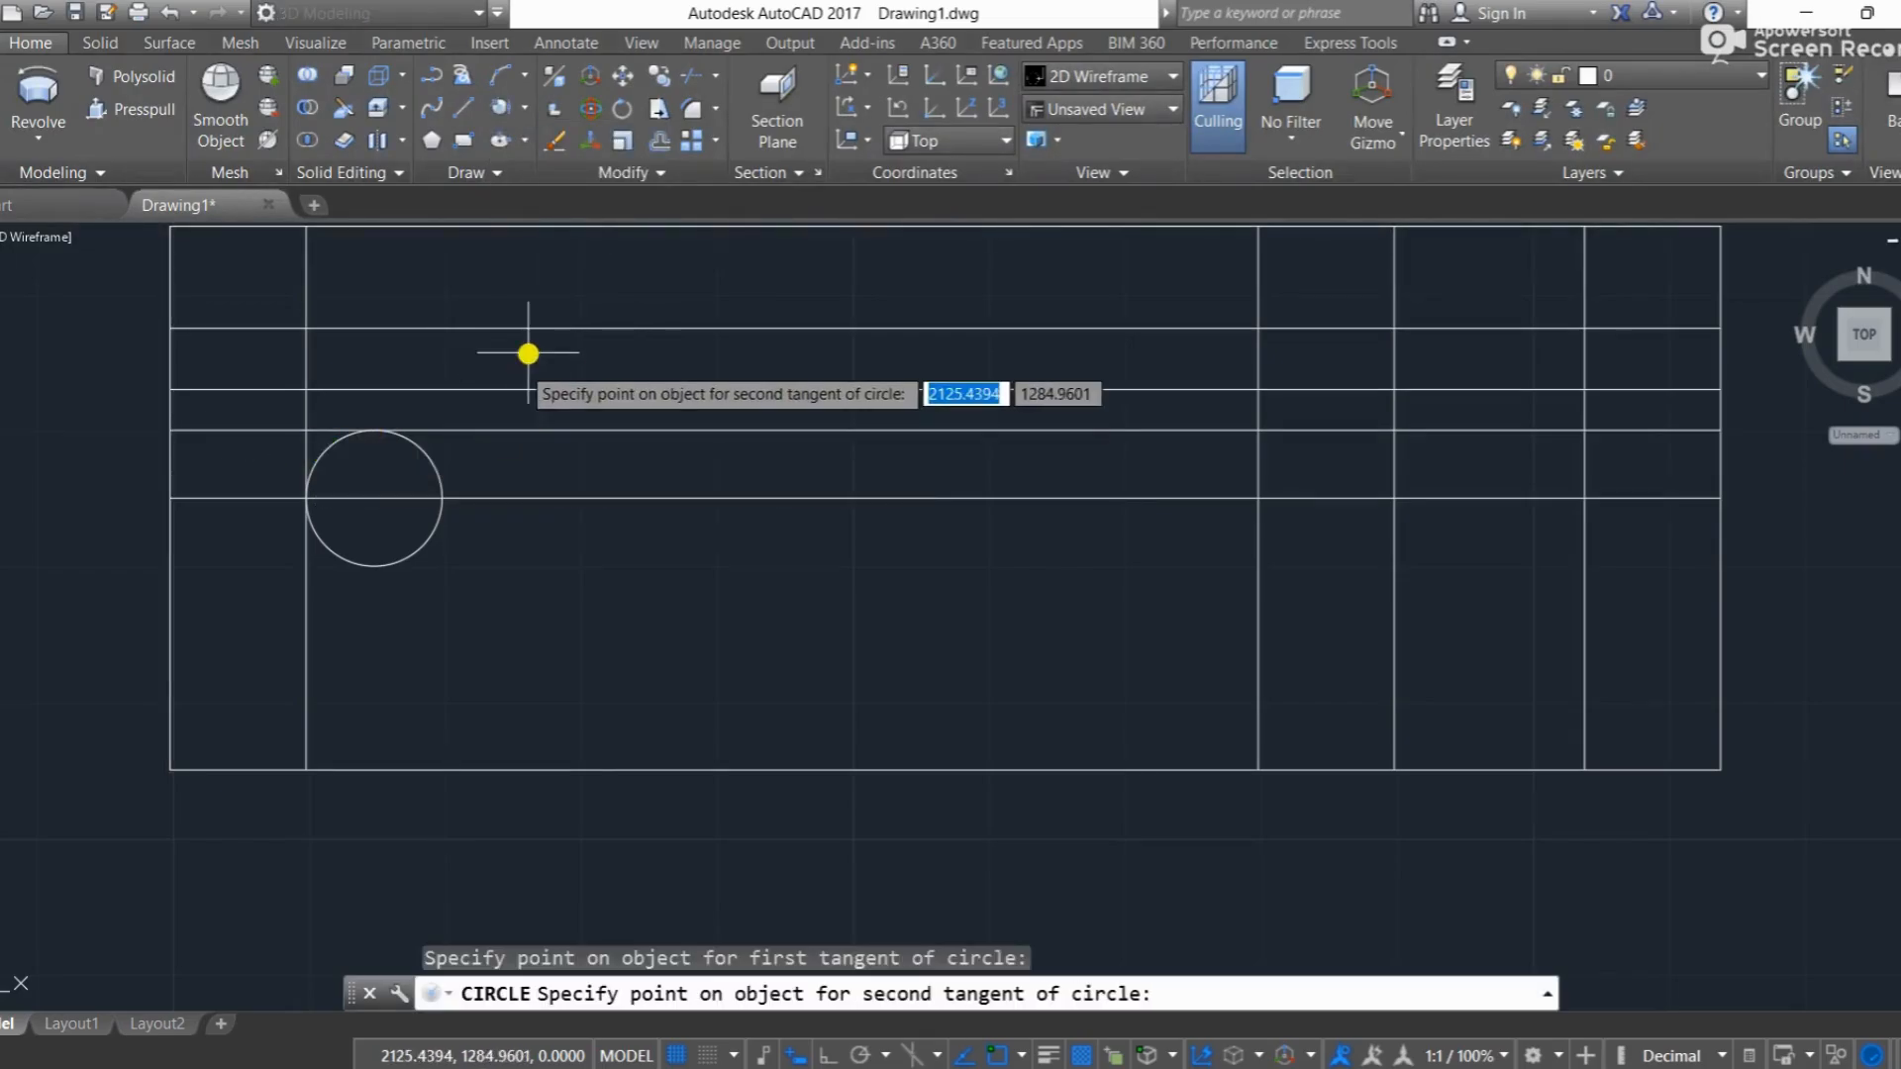
left_click(538, 339)
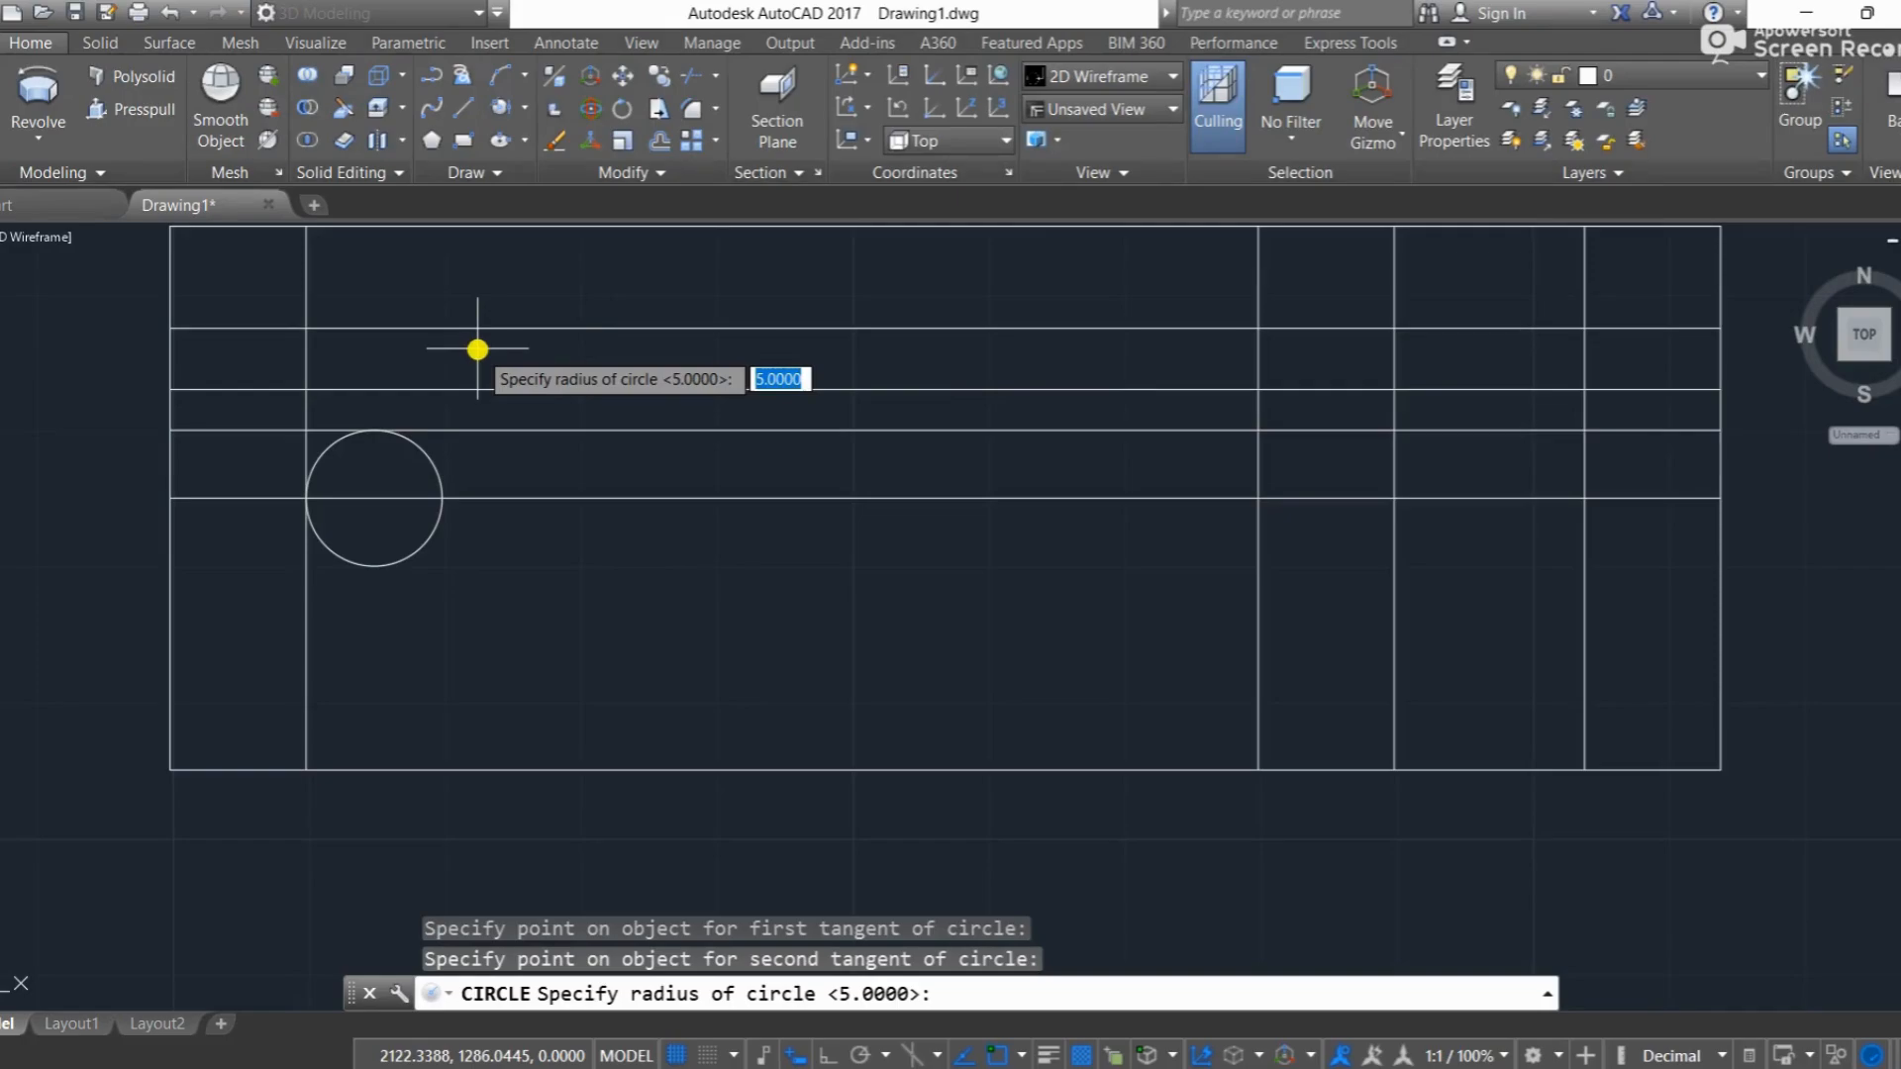
key("Return")
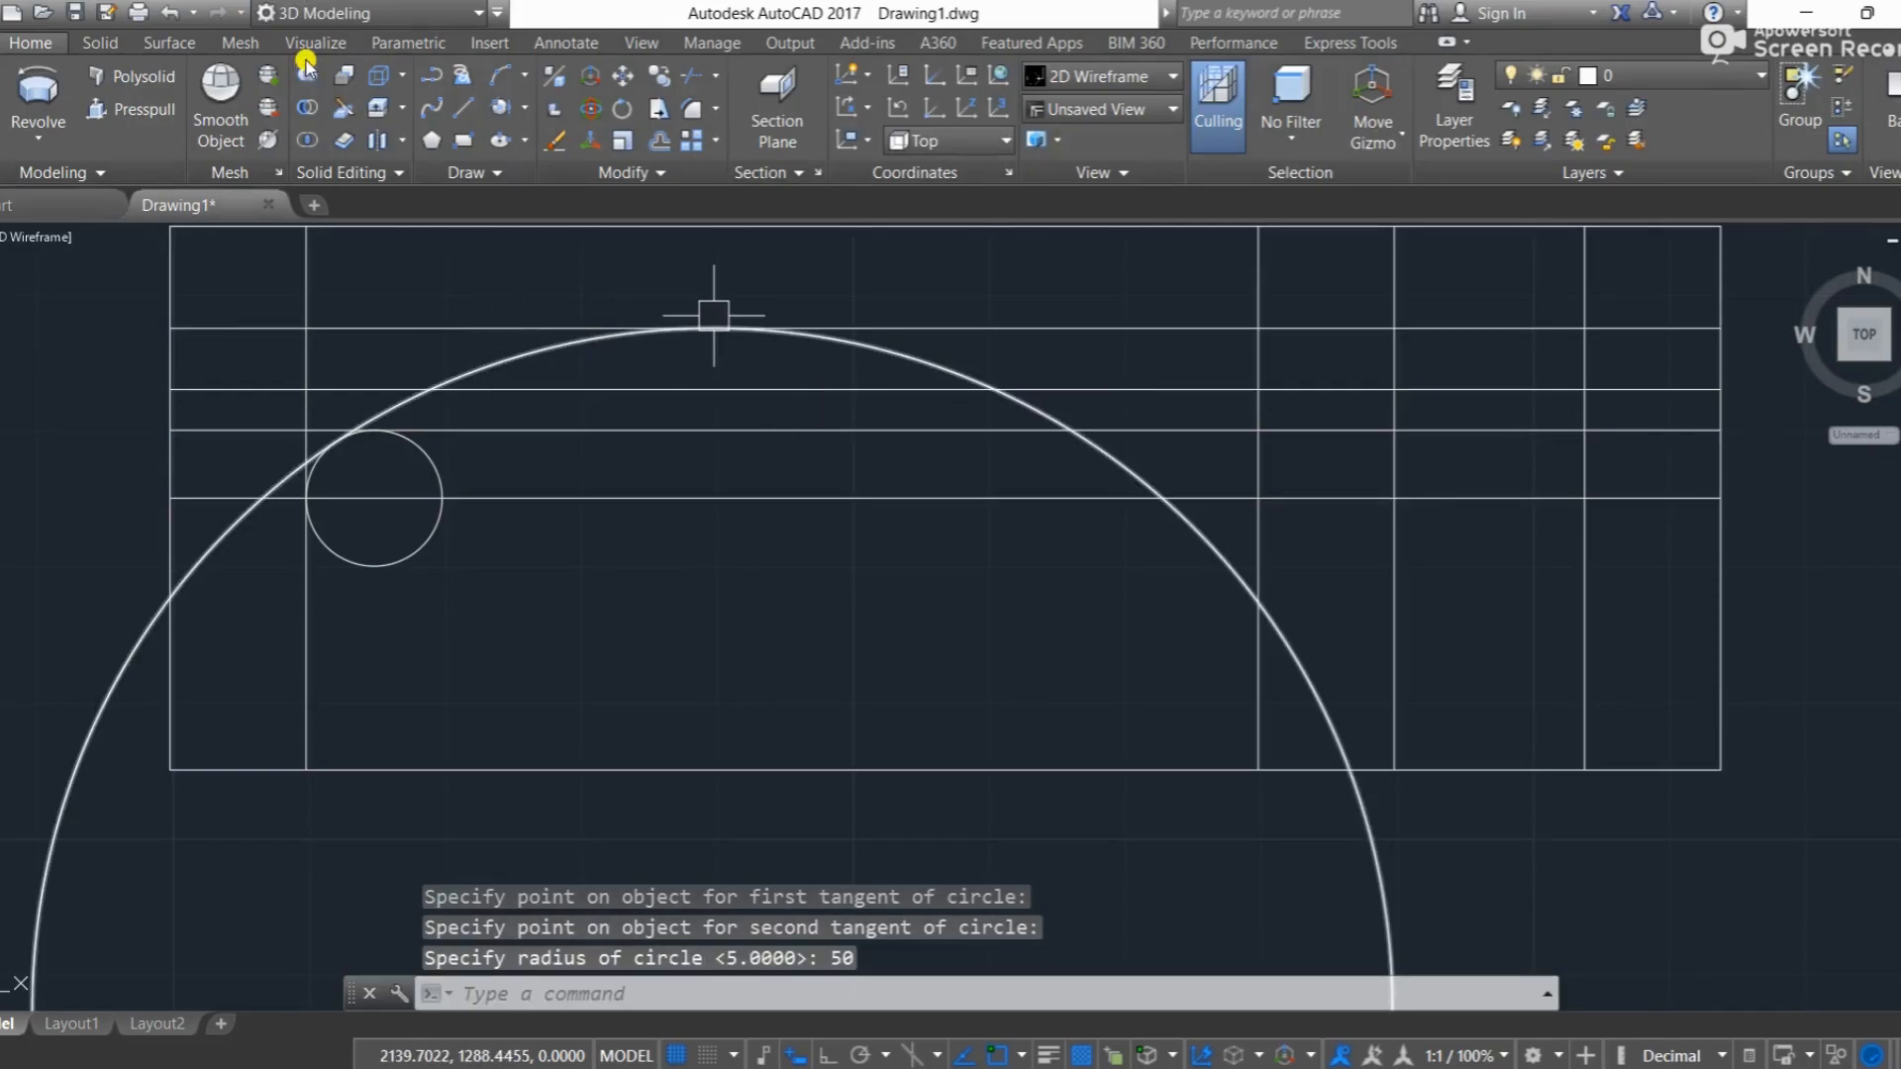
Step: Draw a Start, End, Radius arc of radius 31 along the middle offset line, from the large circle's right crossing to the nearest vertical line
left_click(521, 79)
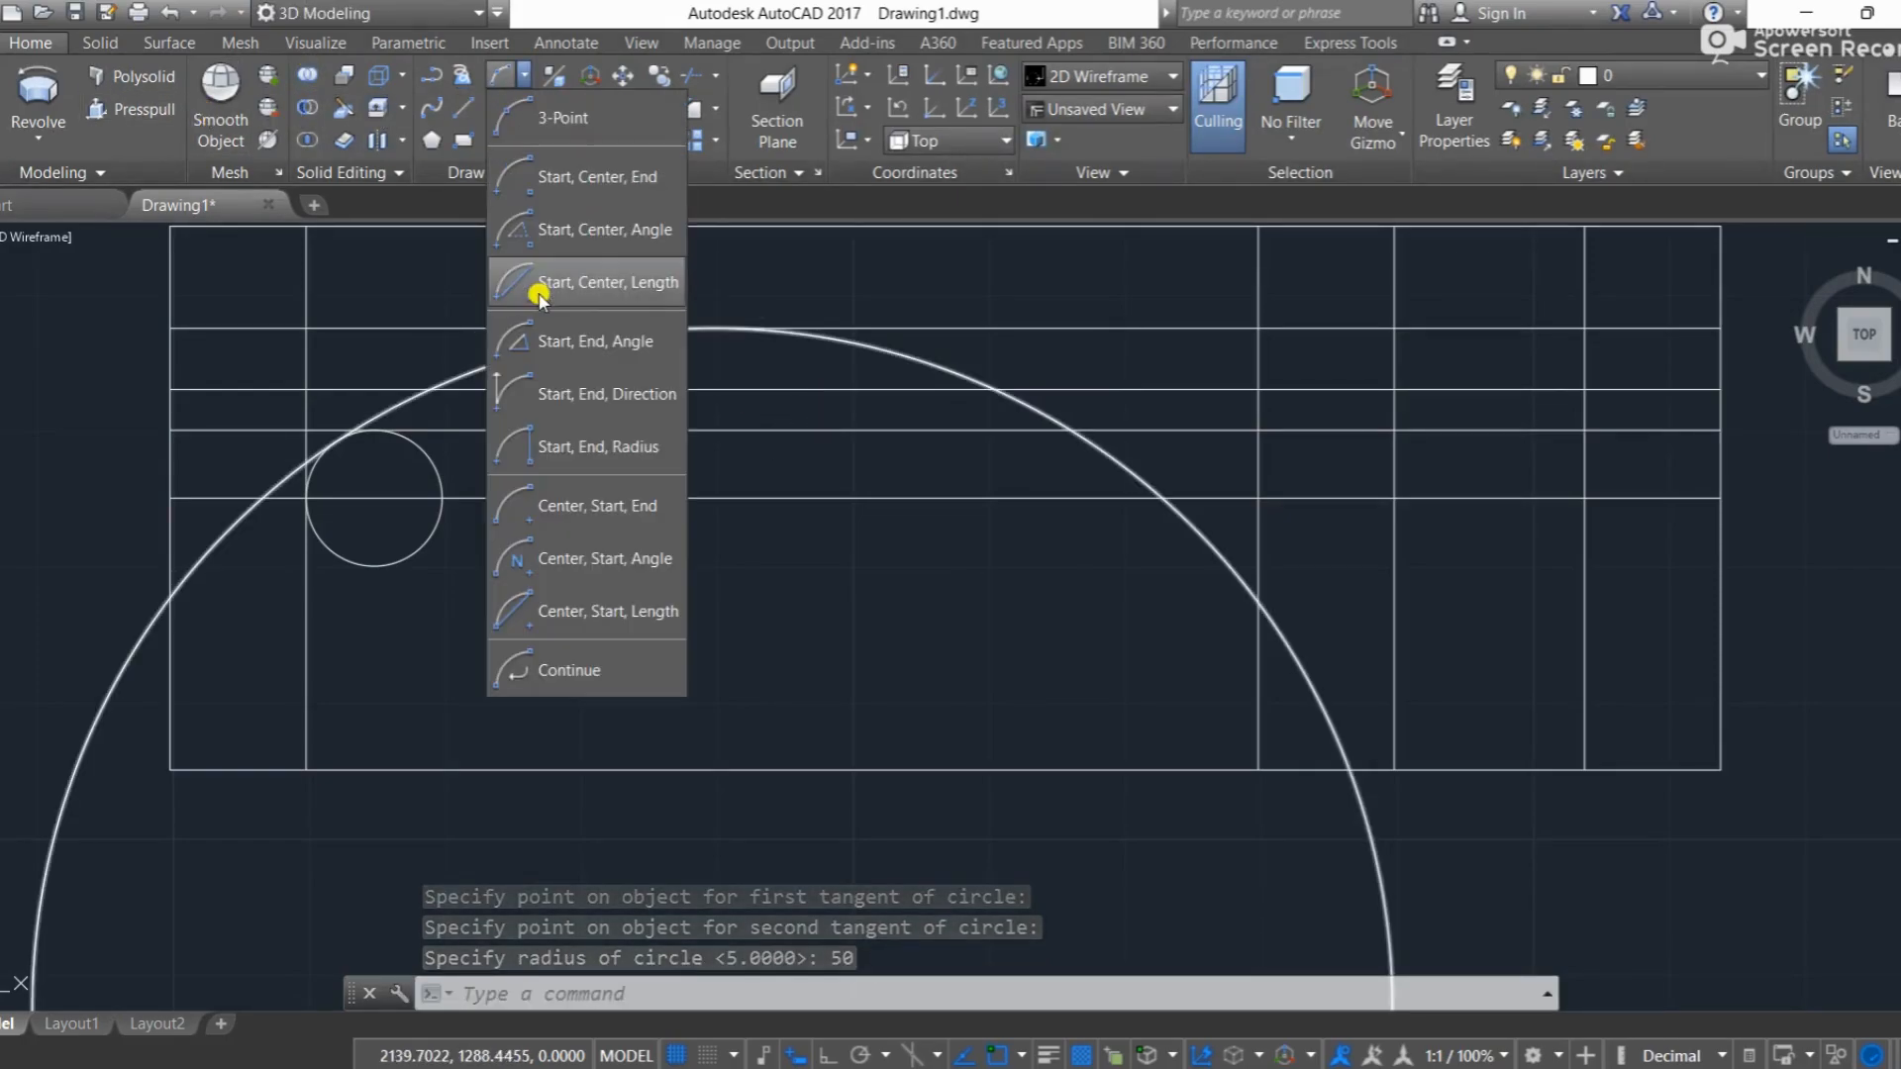
left_click(590, 451)
scroll(1049, 396, "up", 2)
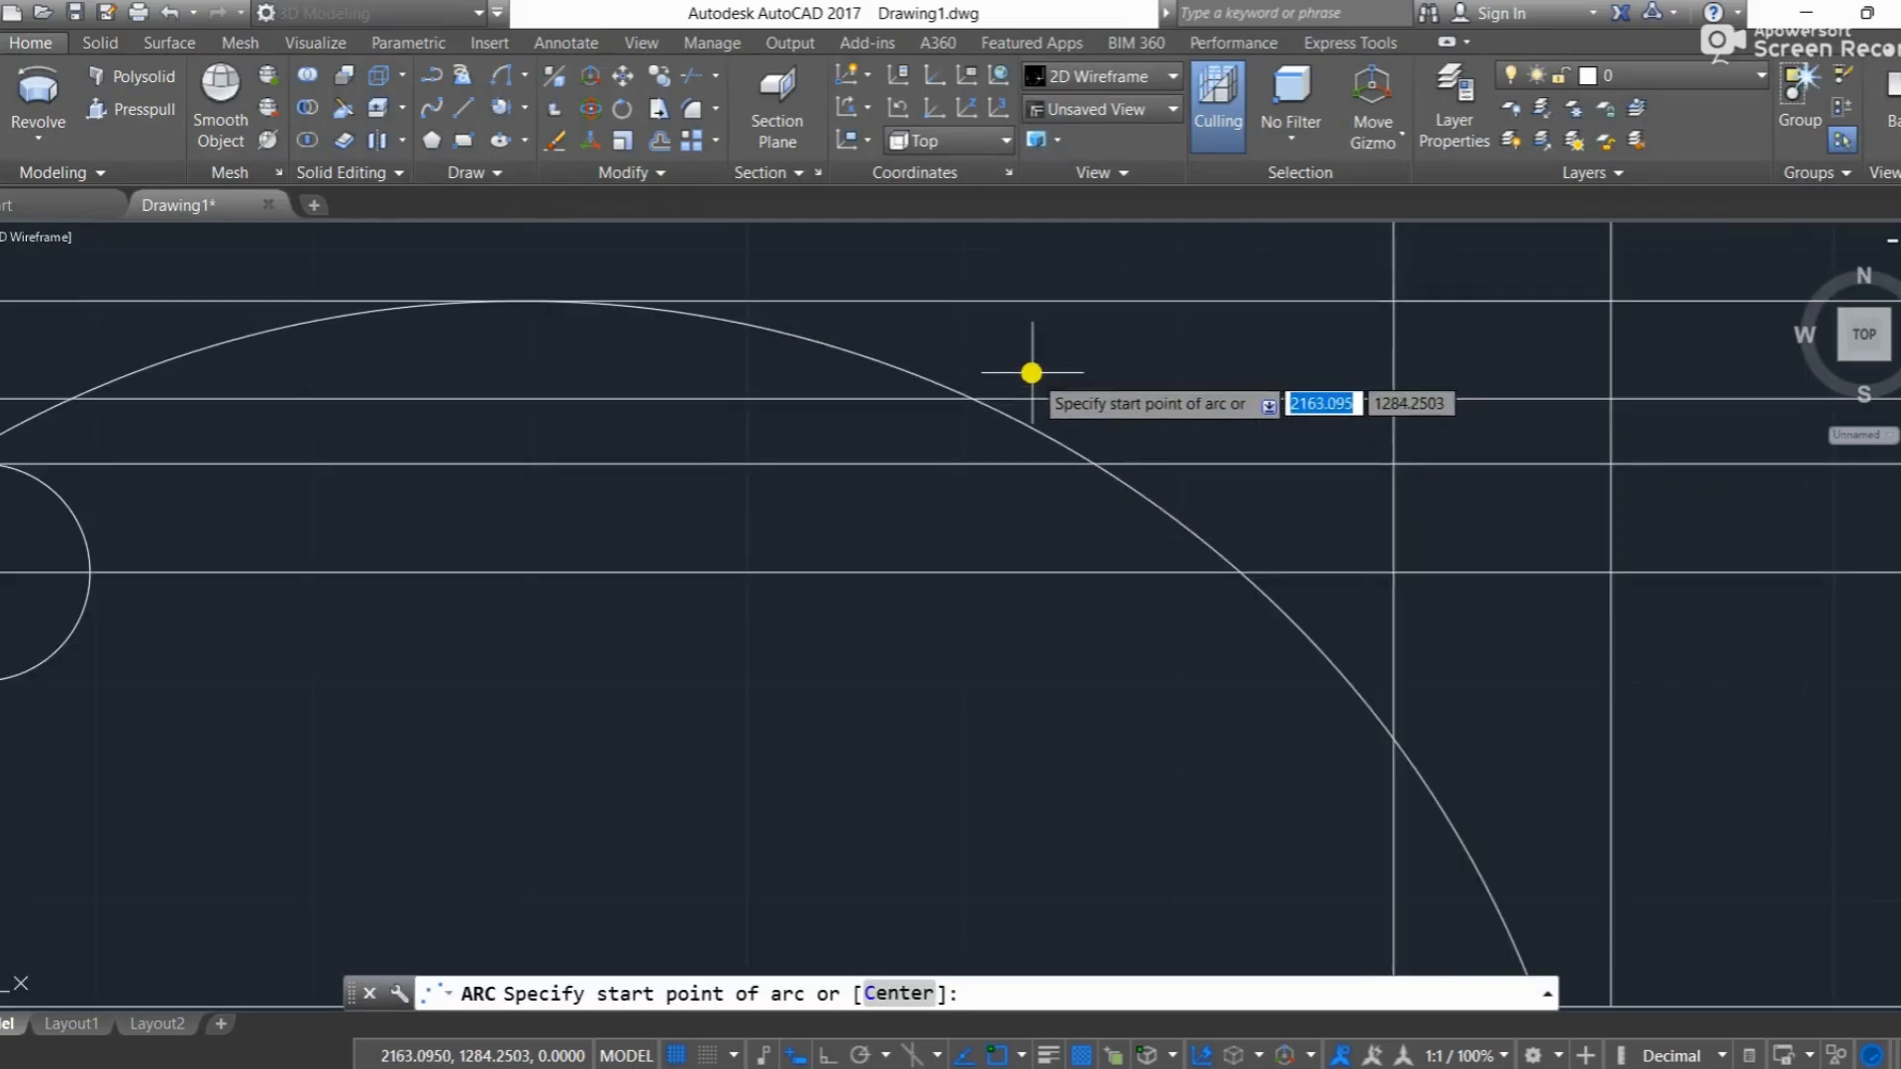
left_click(972, 391)
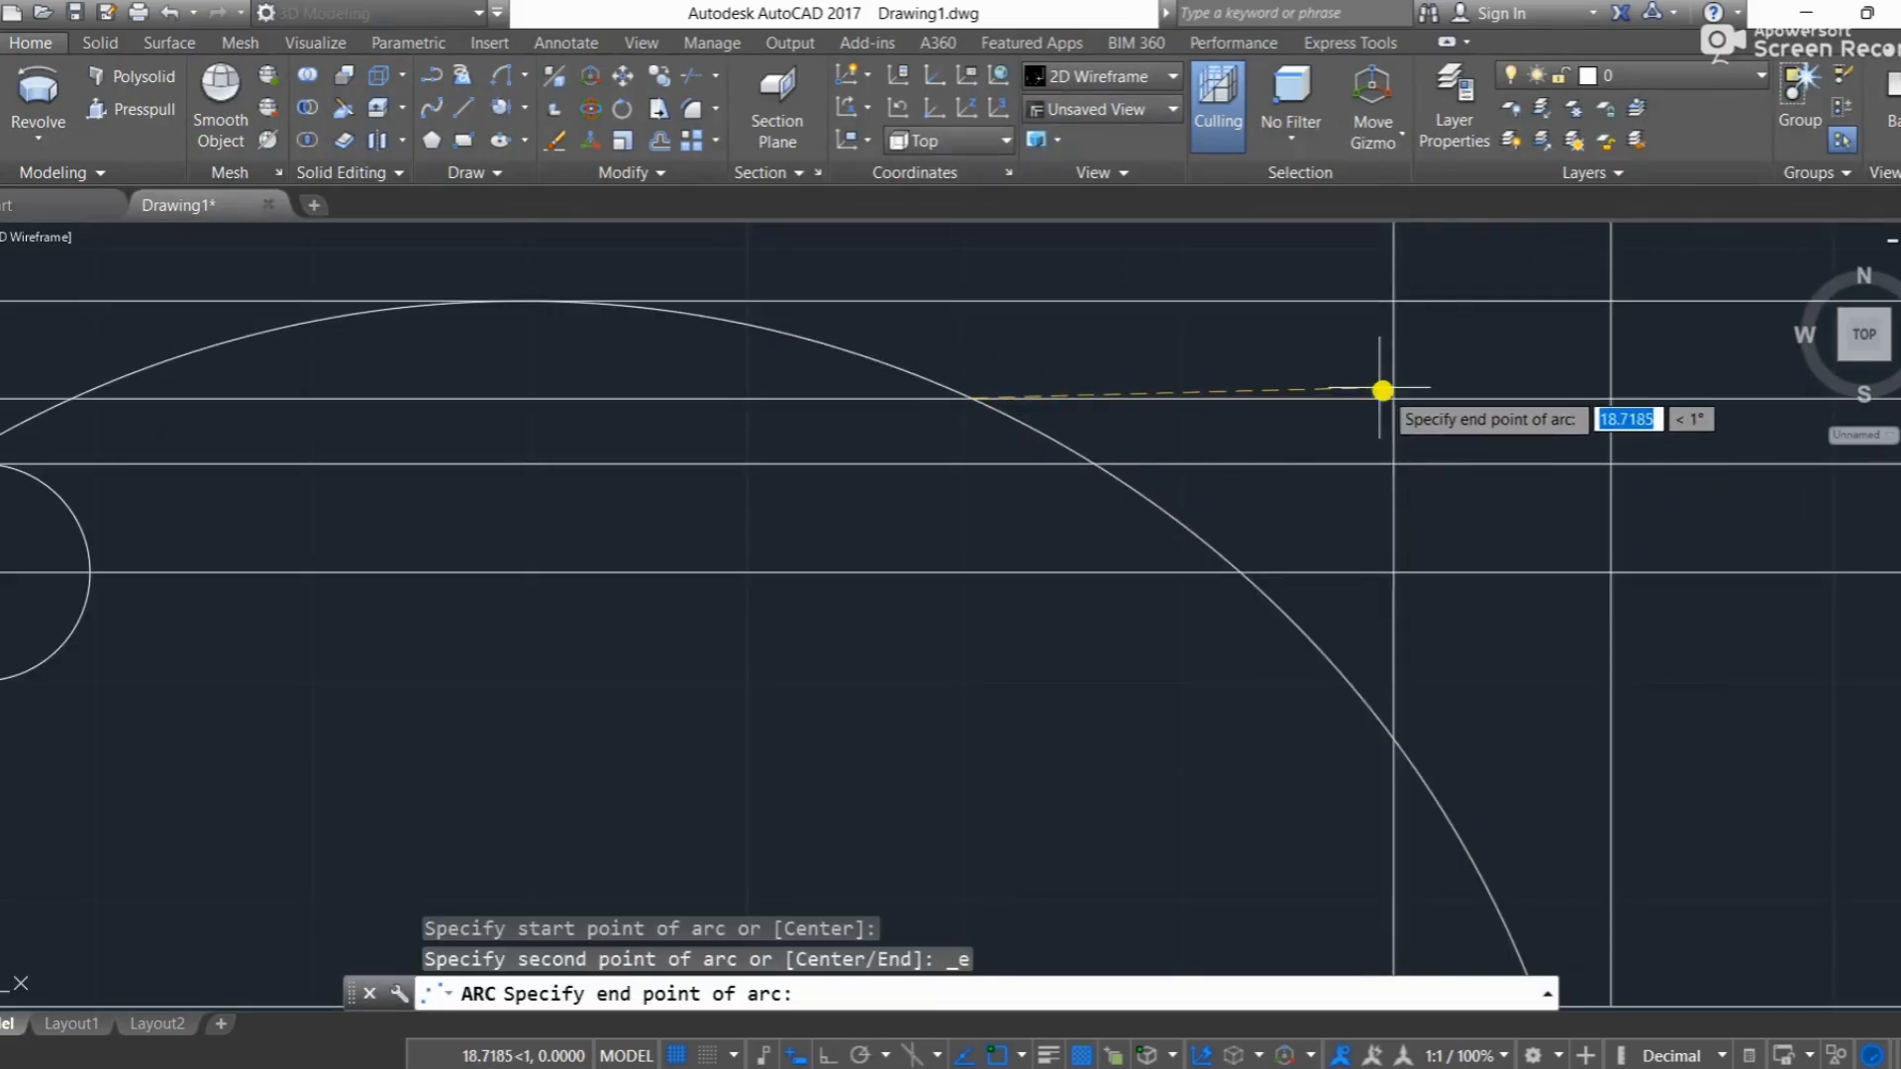
left_click(1391, 396)
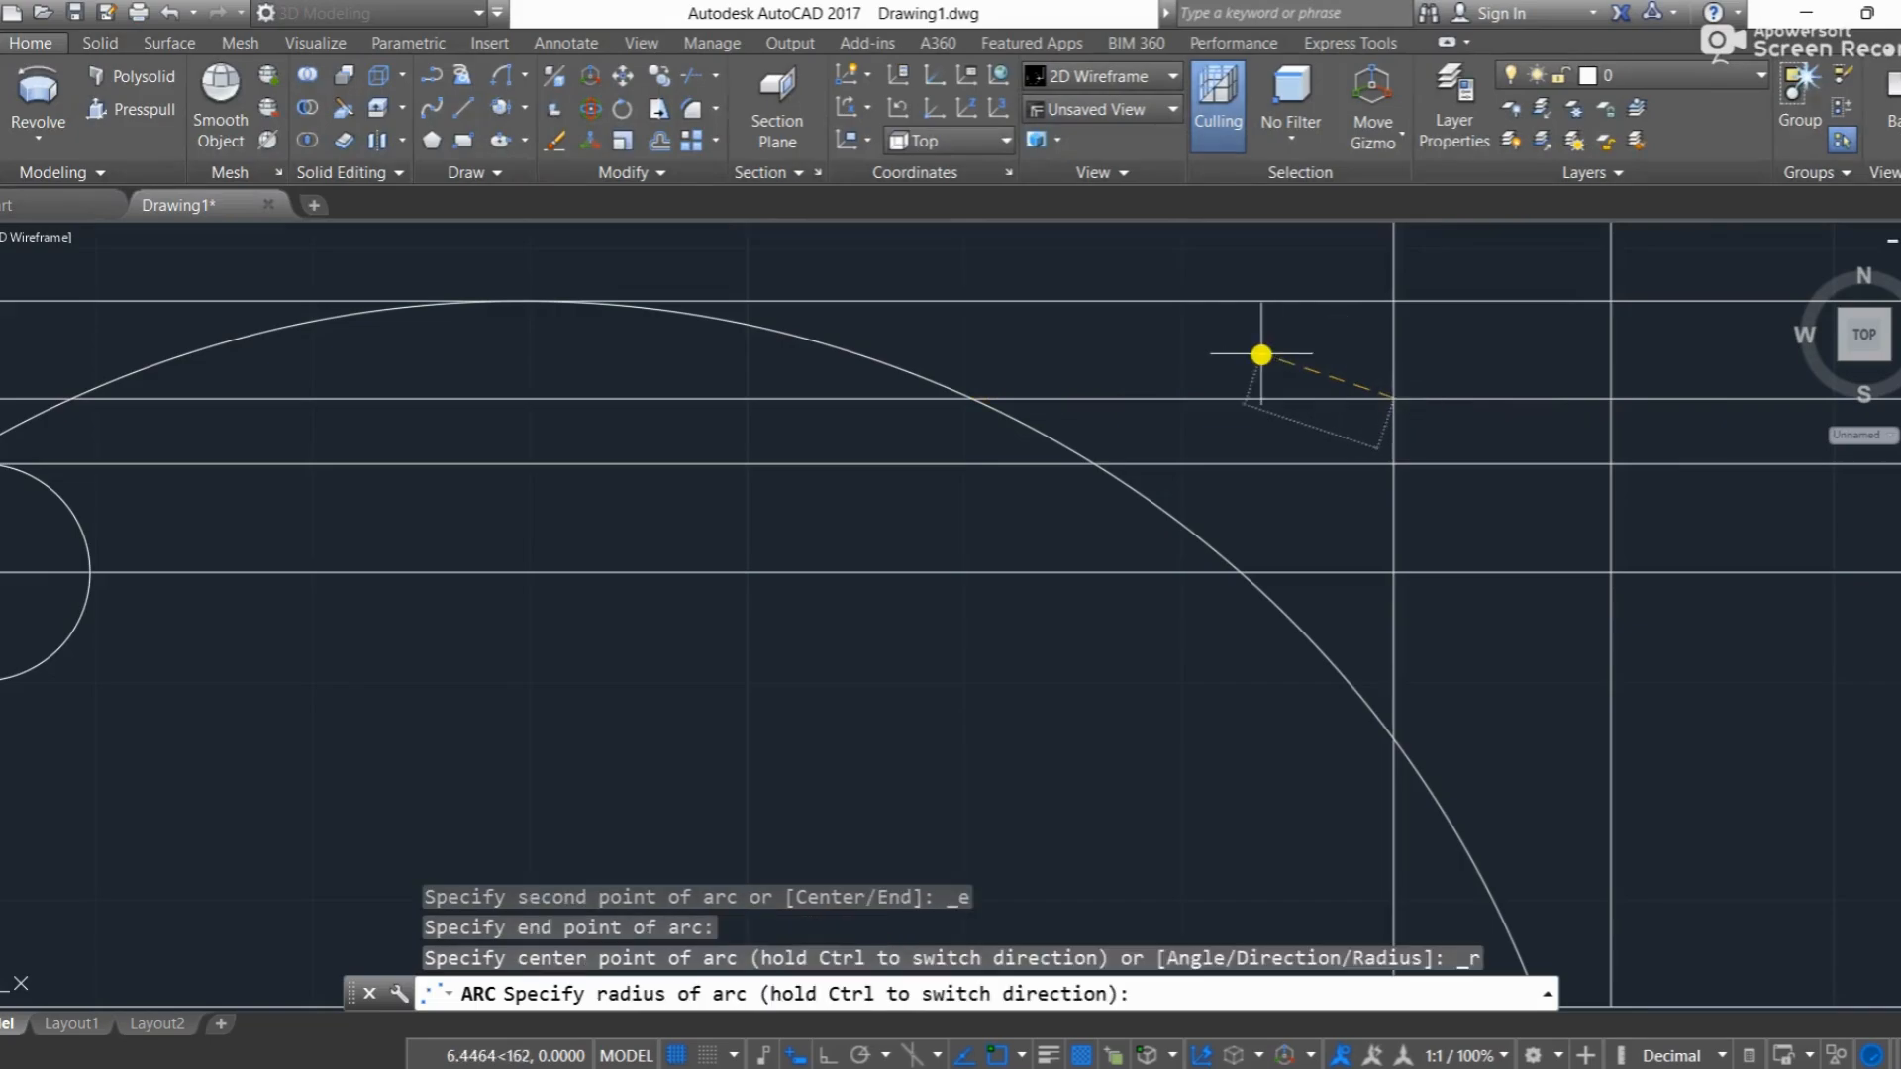
type("3")
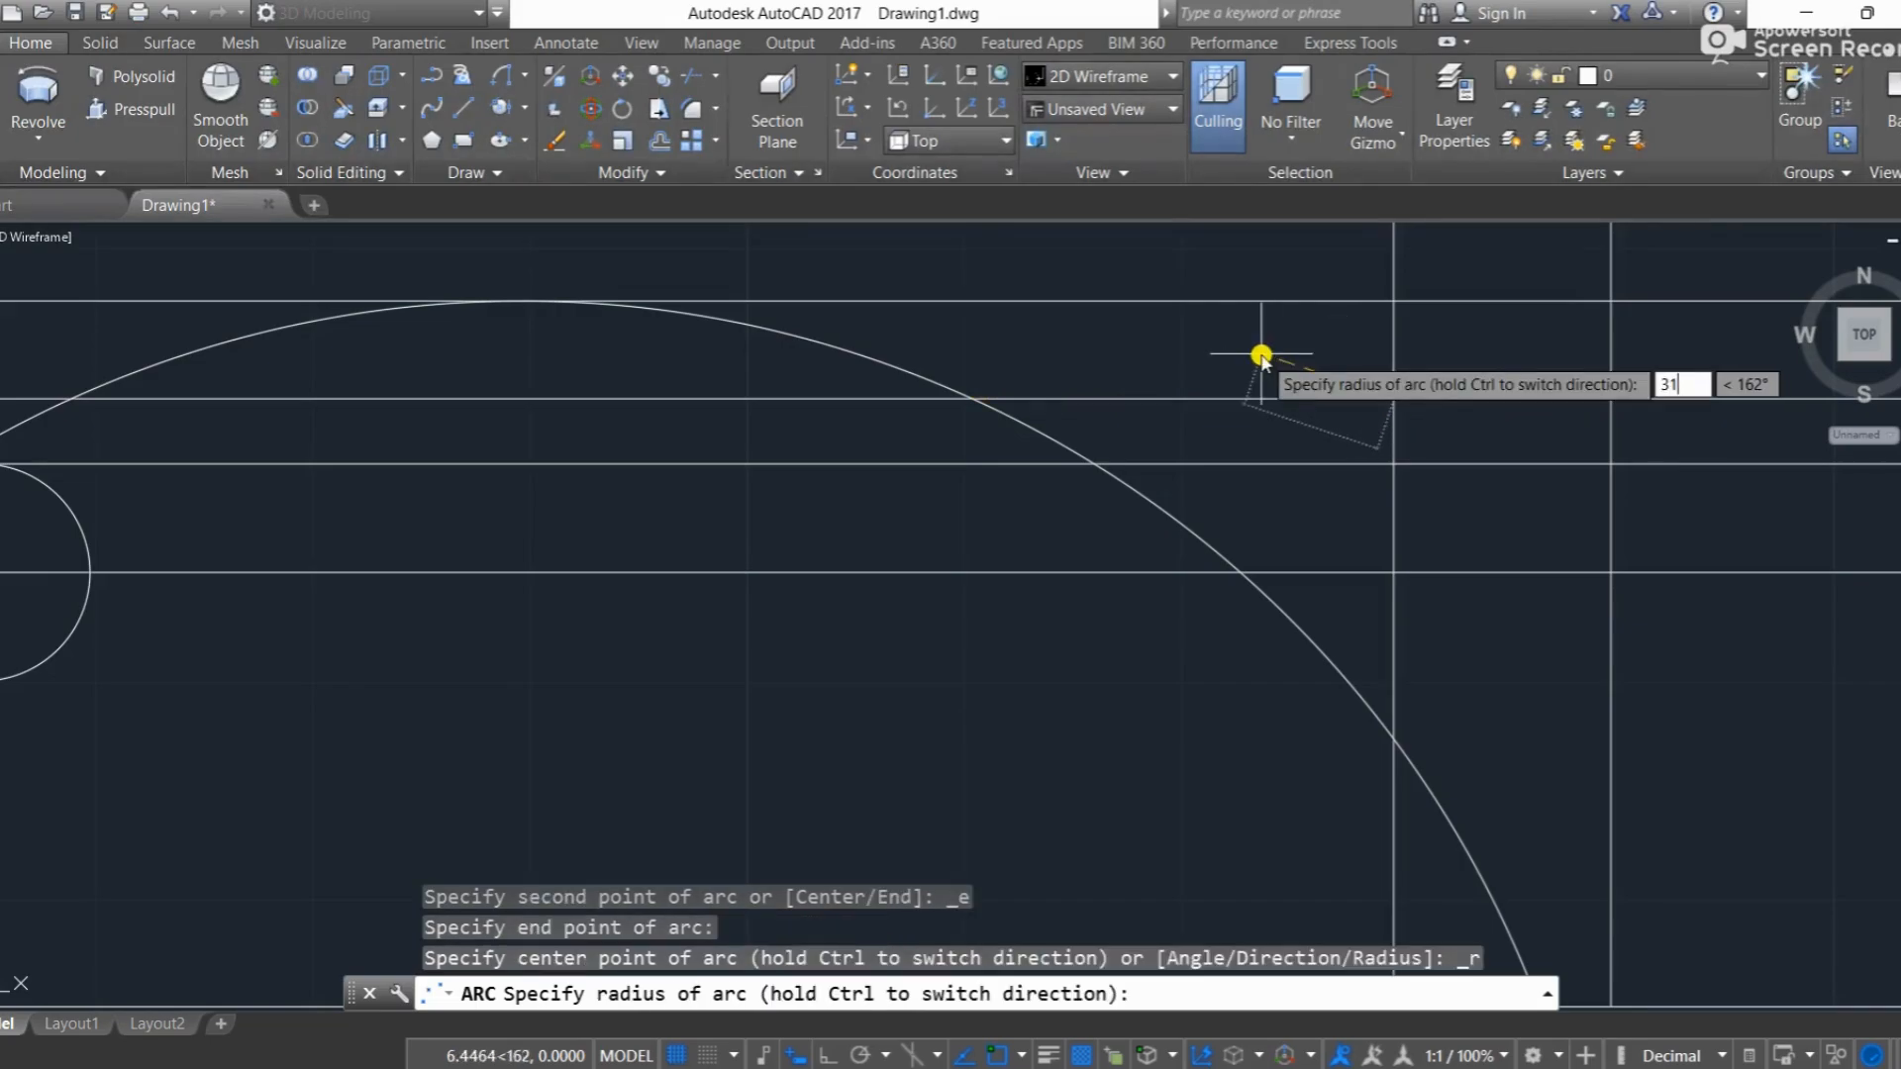
type("1")
key("Return")
Step: Chamfer the corner of the lowest offset line and the rightmost inner vertical line with length 1 and angle 45
scroll(1421, 501, "down", 4)
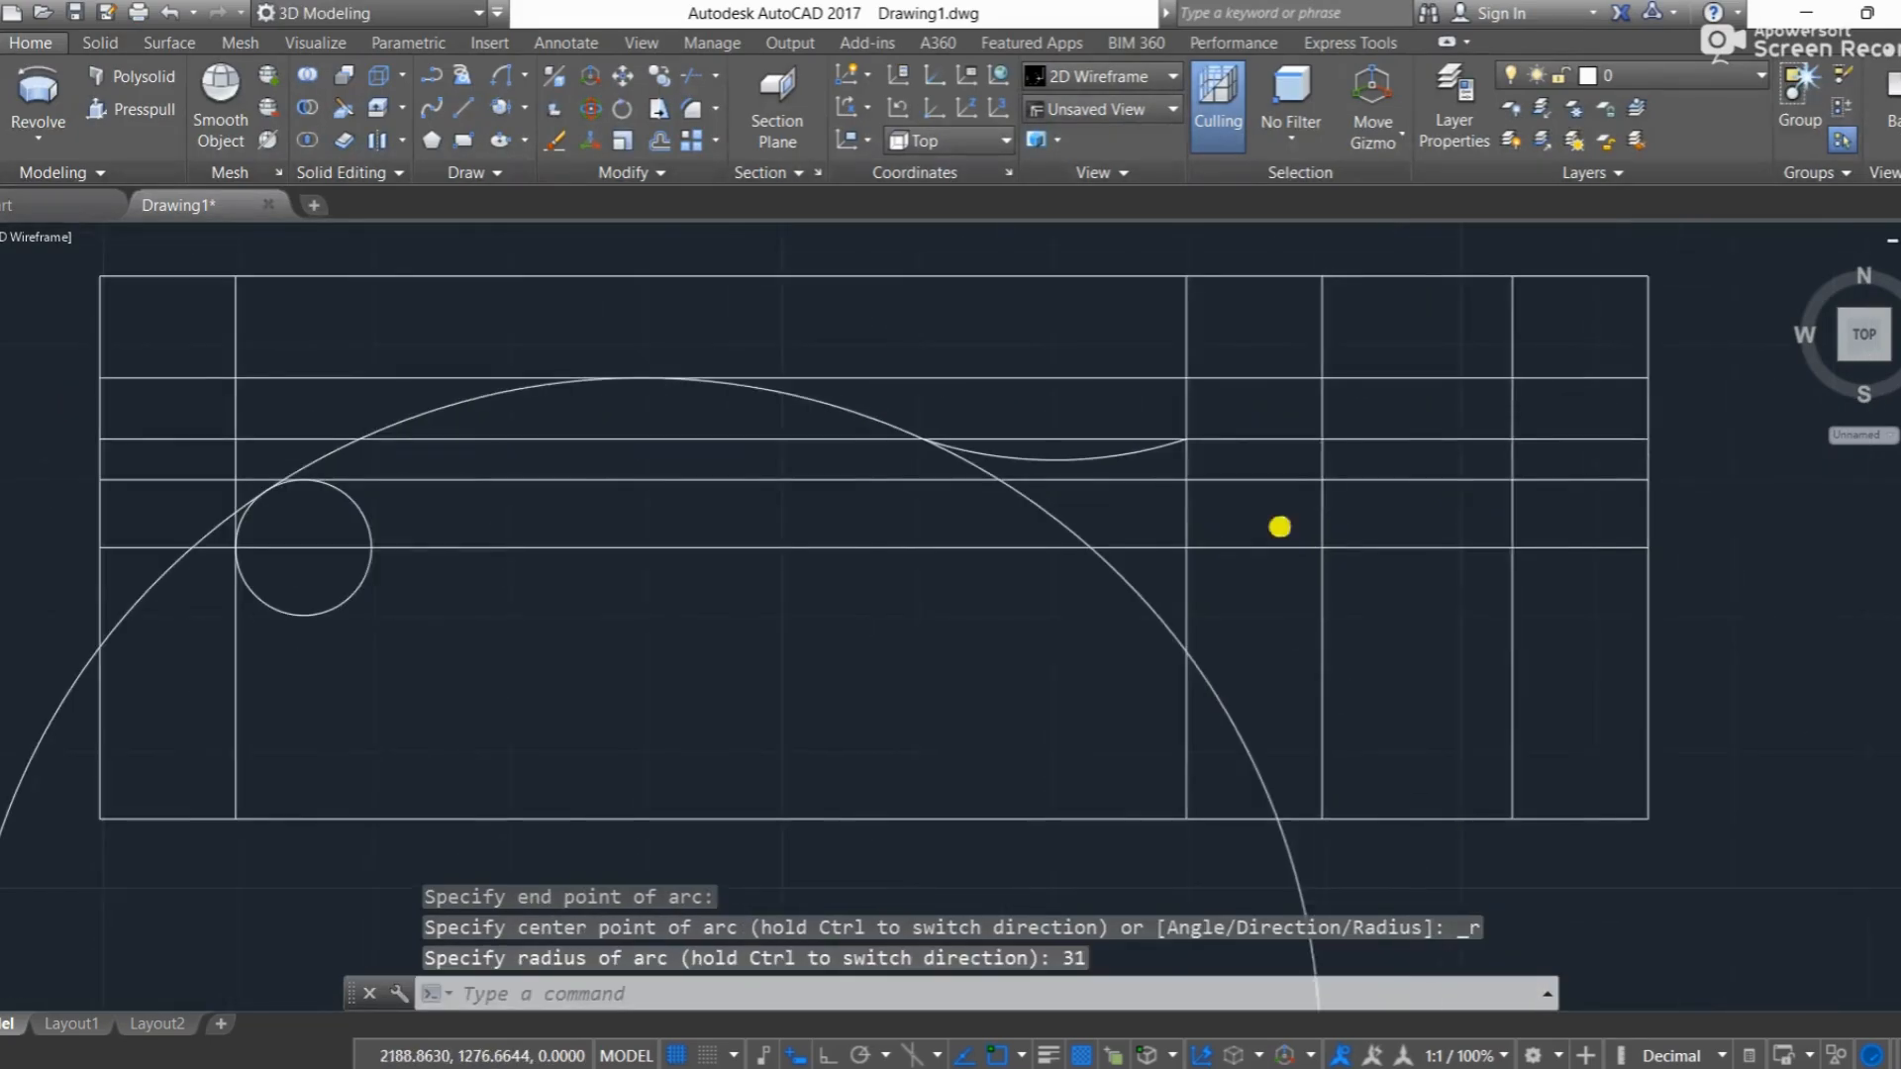
middle_click_drag(1280, 526, 1278, 525)
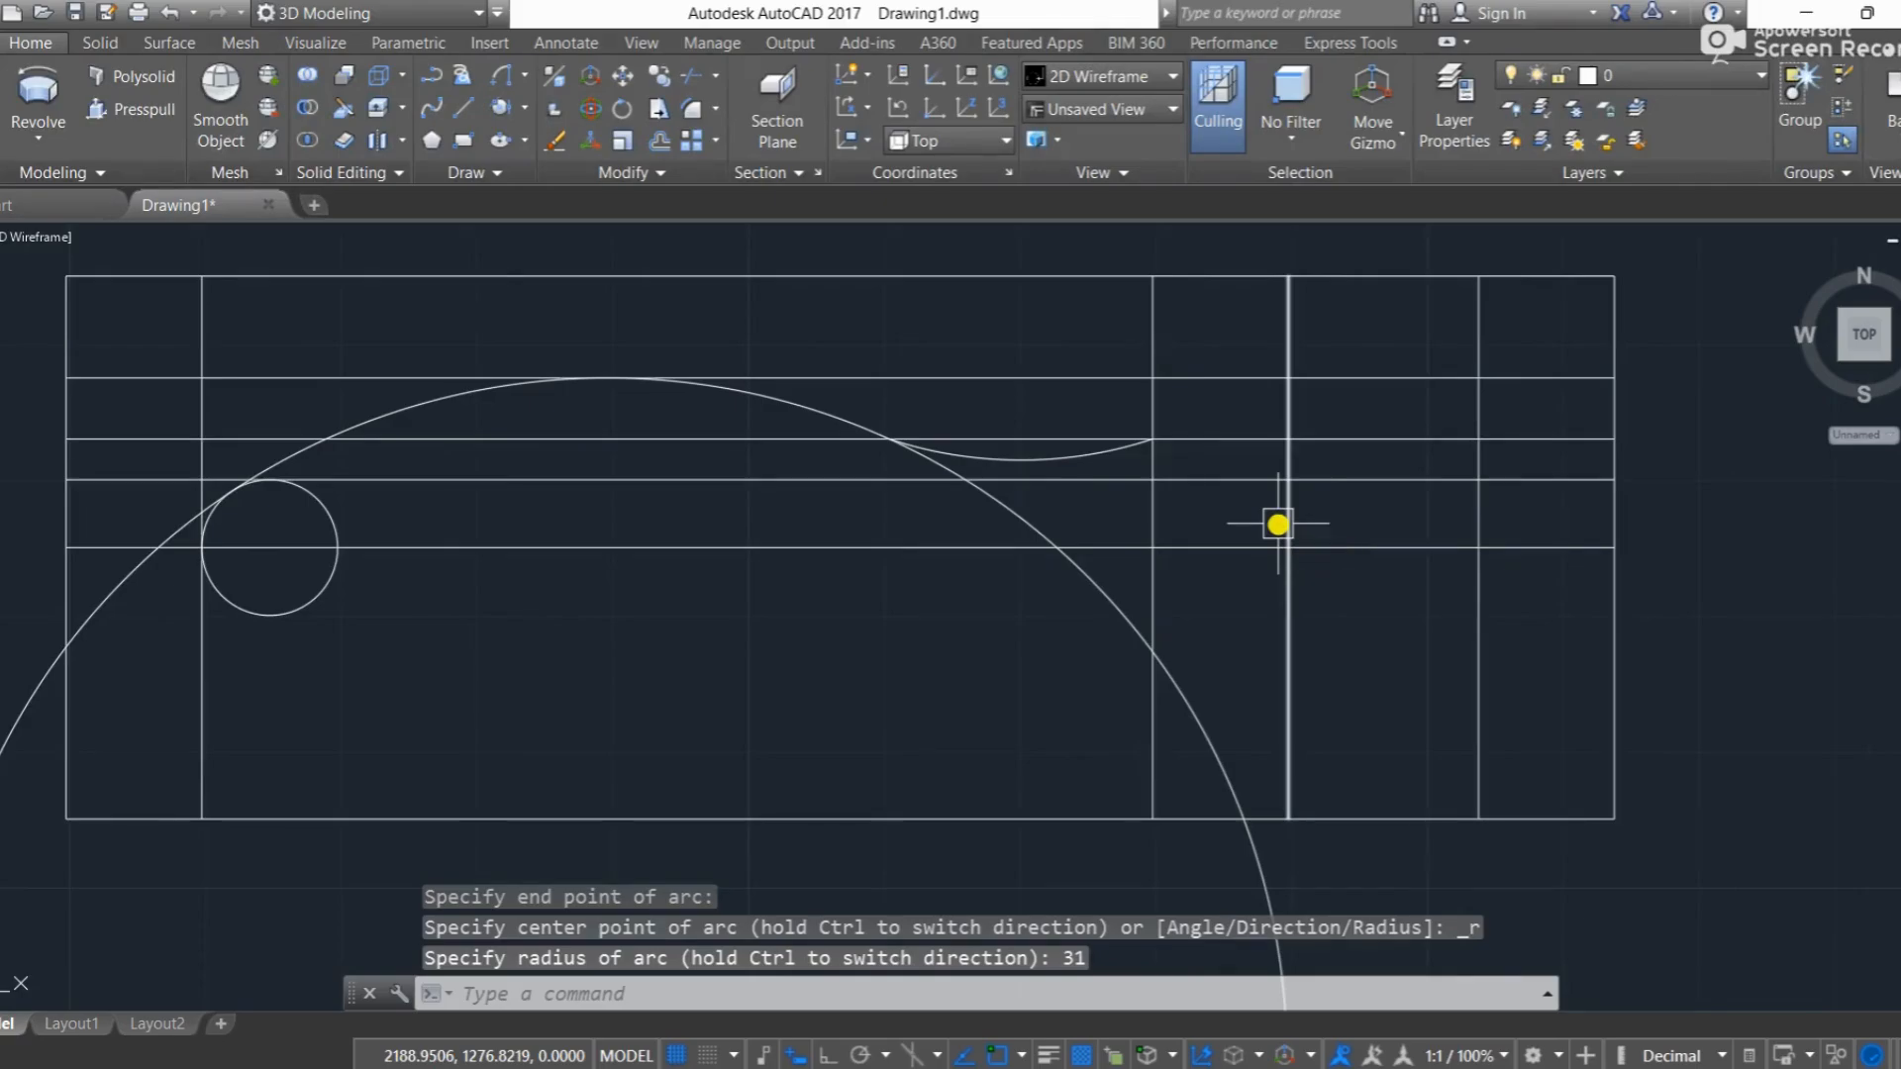
type("cha")
key("Return")
type("a")
key("Return")
type("1")
key("Return")
type("45")
key("Return")
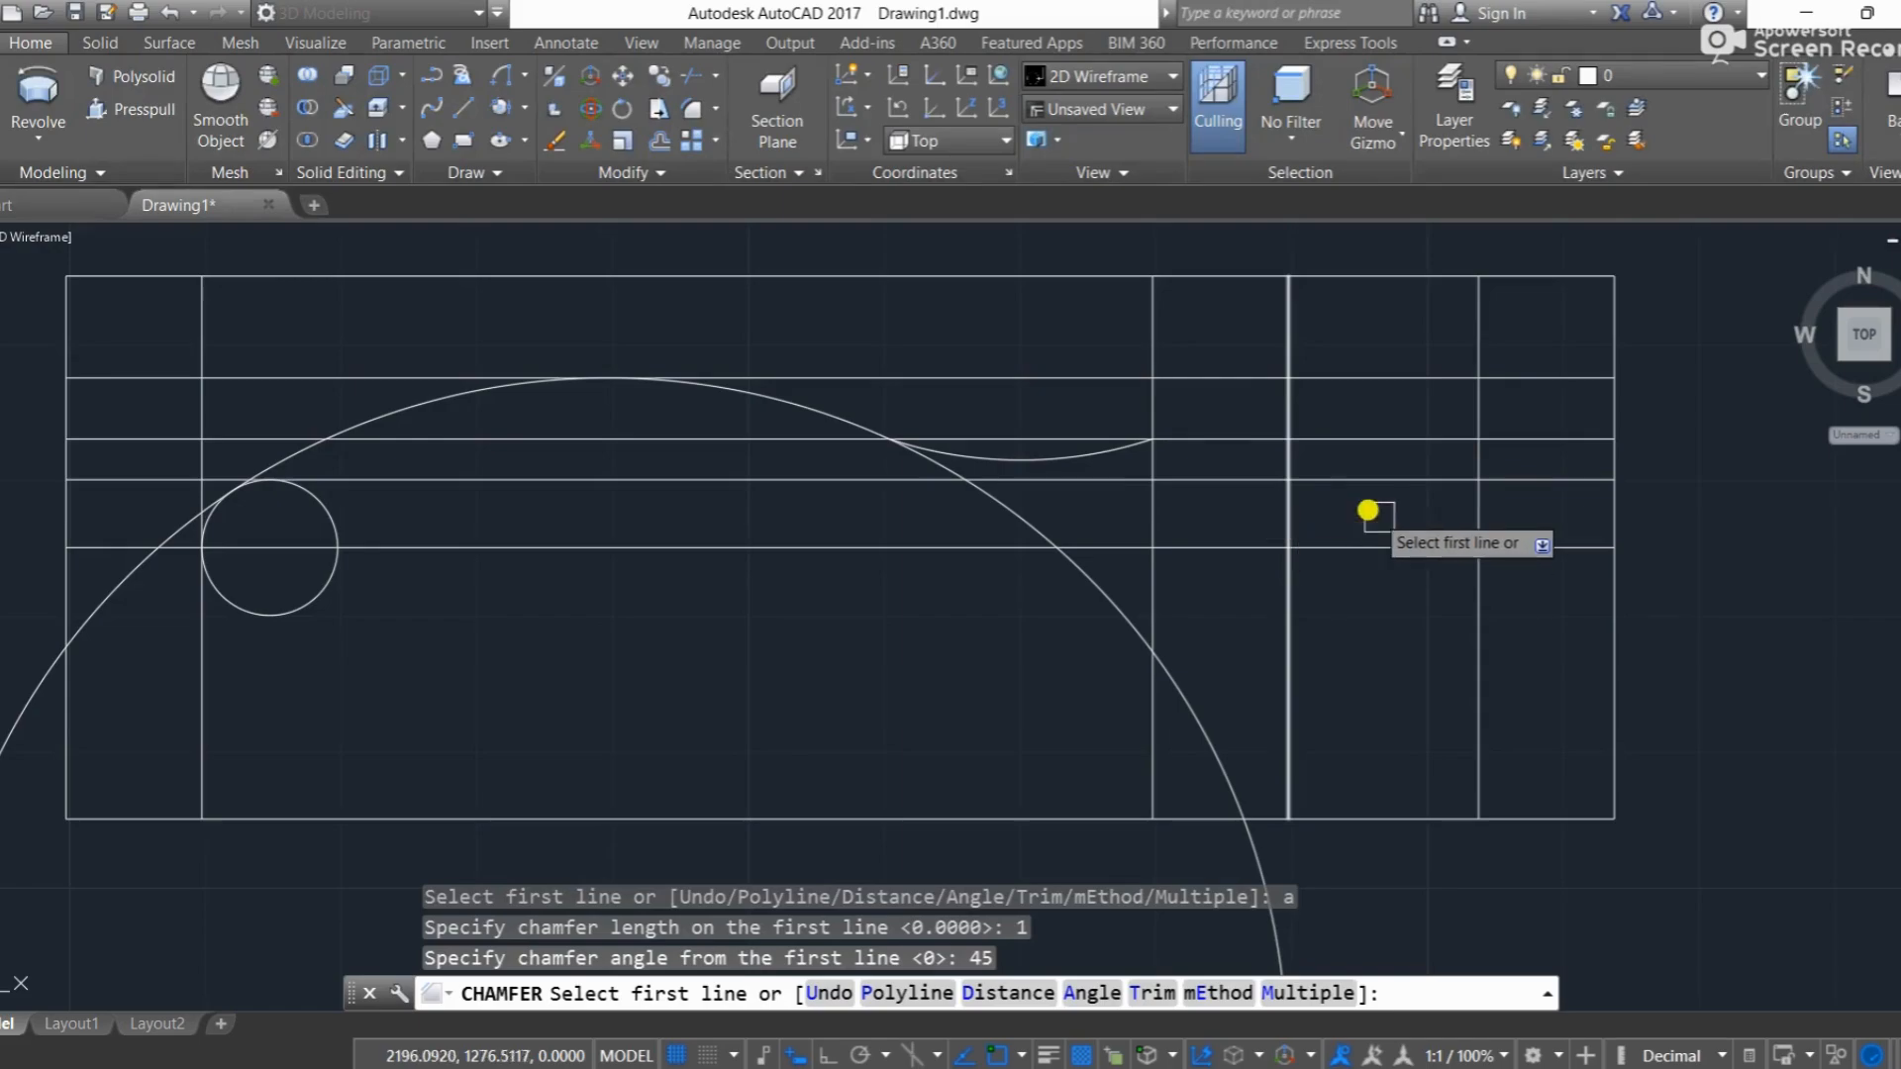
left_click(1385, 481)
left_click(1477, 522)
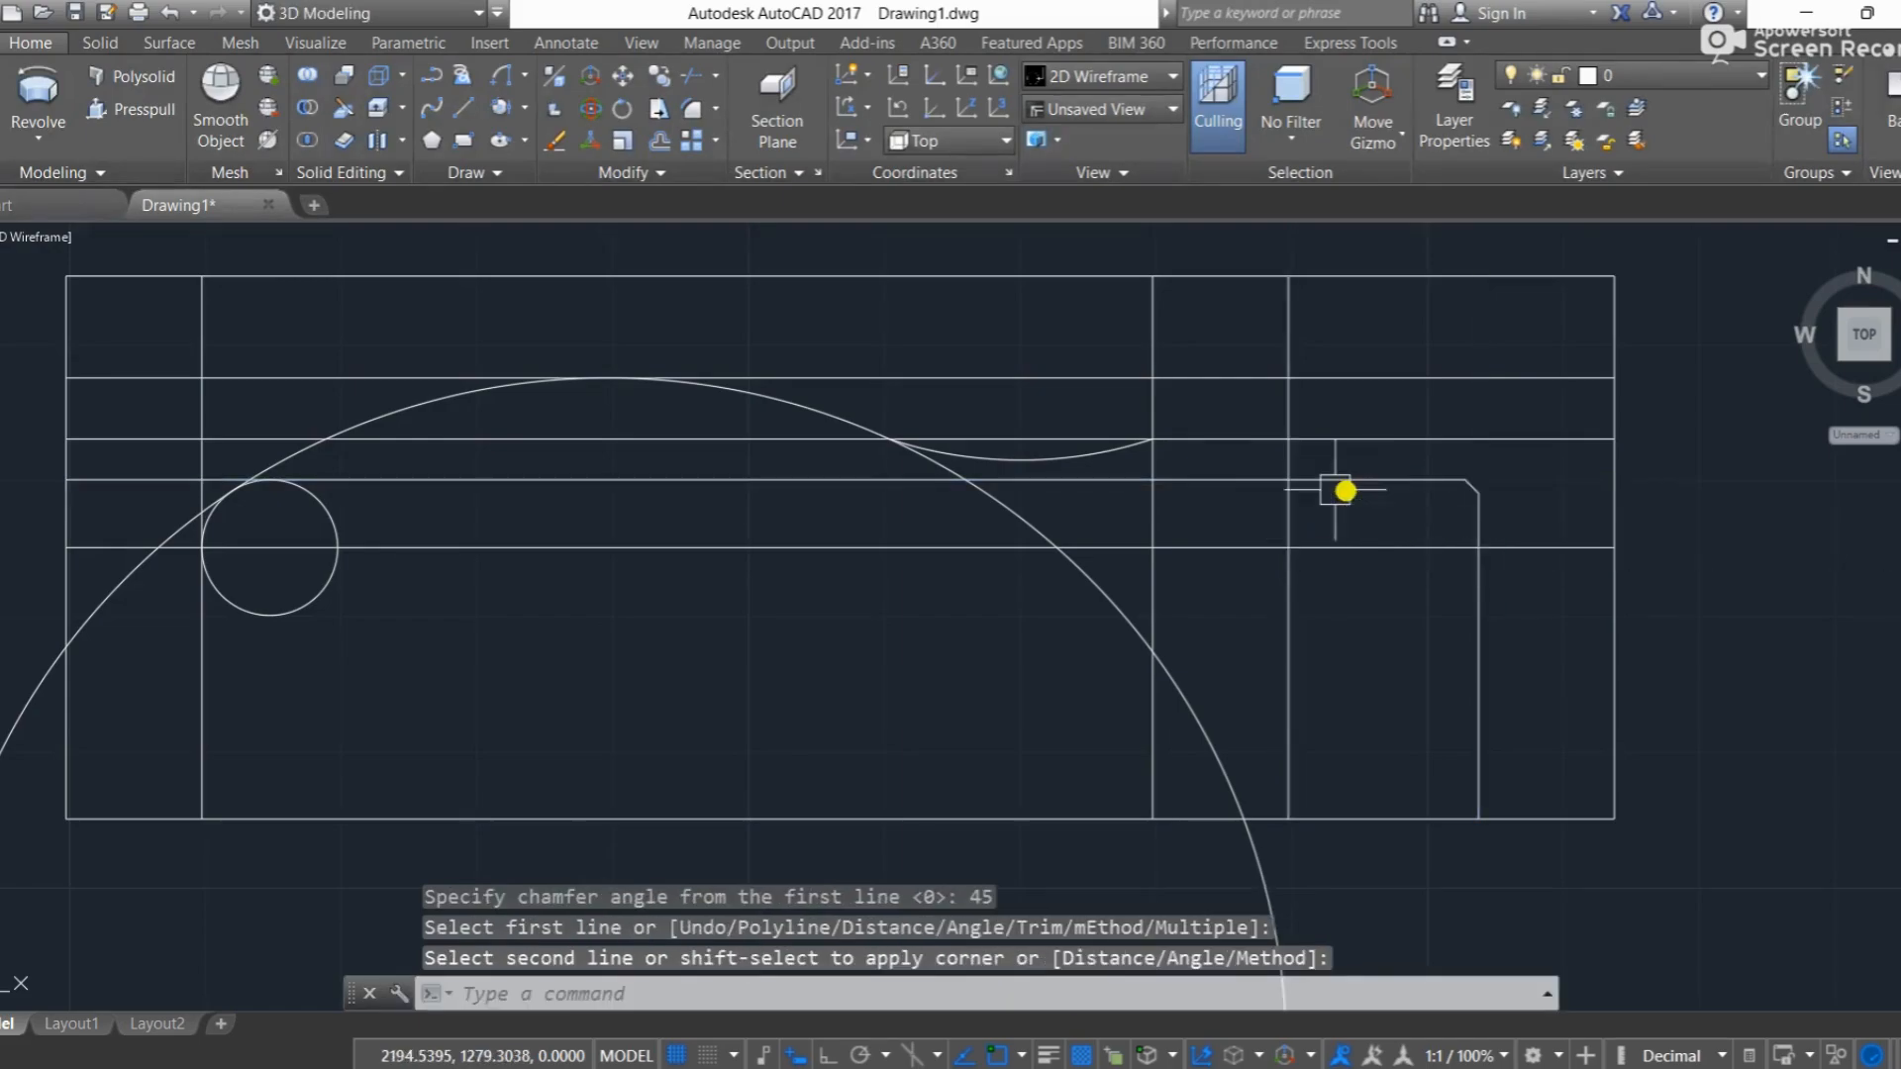
key("Escape")
Step: Trim the middle offset line beyond the collar, the lowest offset line inside it, and the vertical segment above the arc's right end
type("tr")
key("Return")
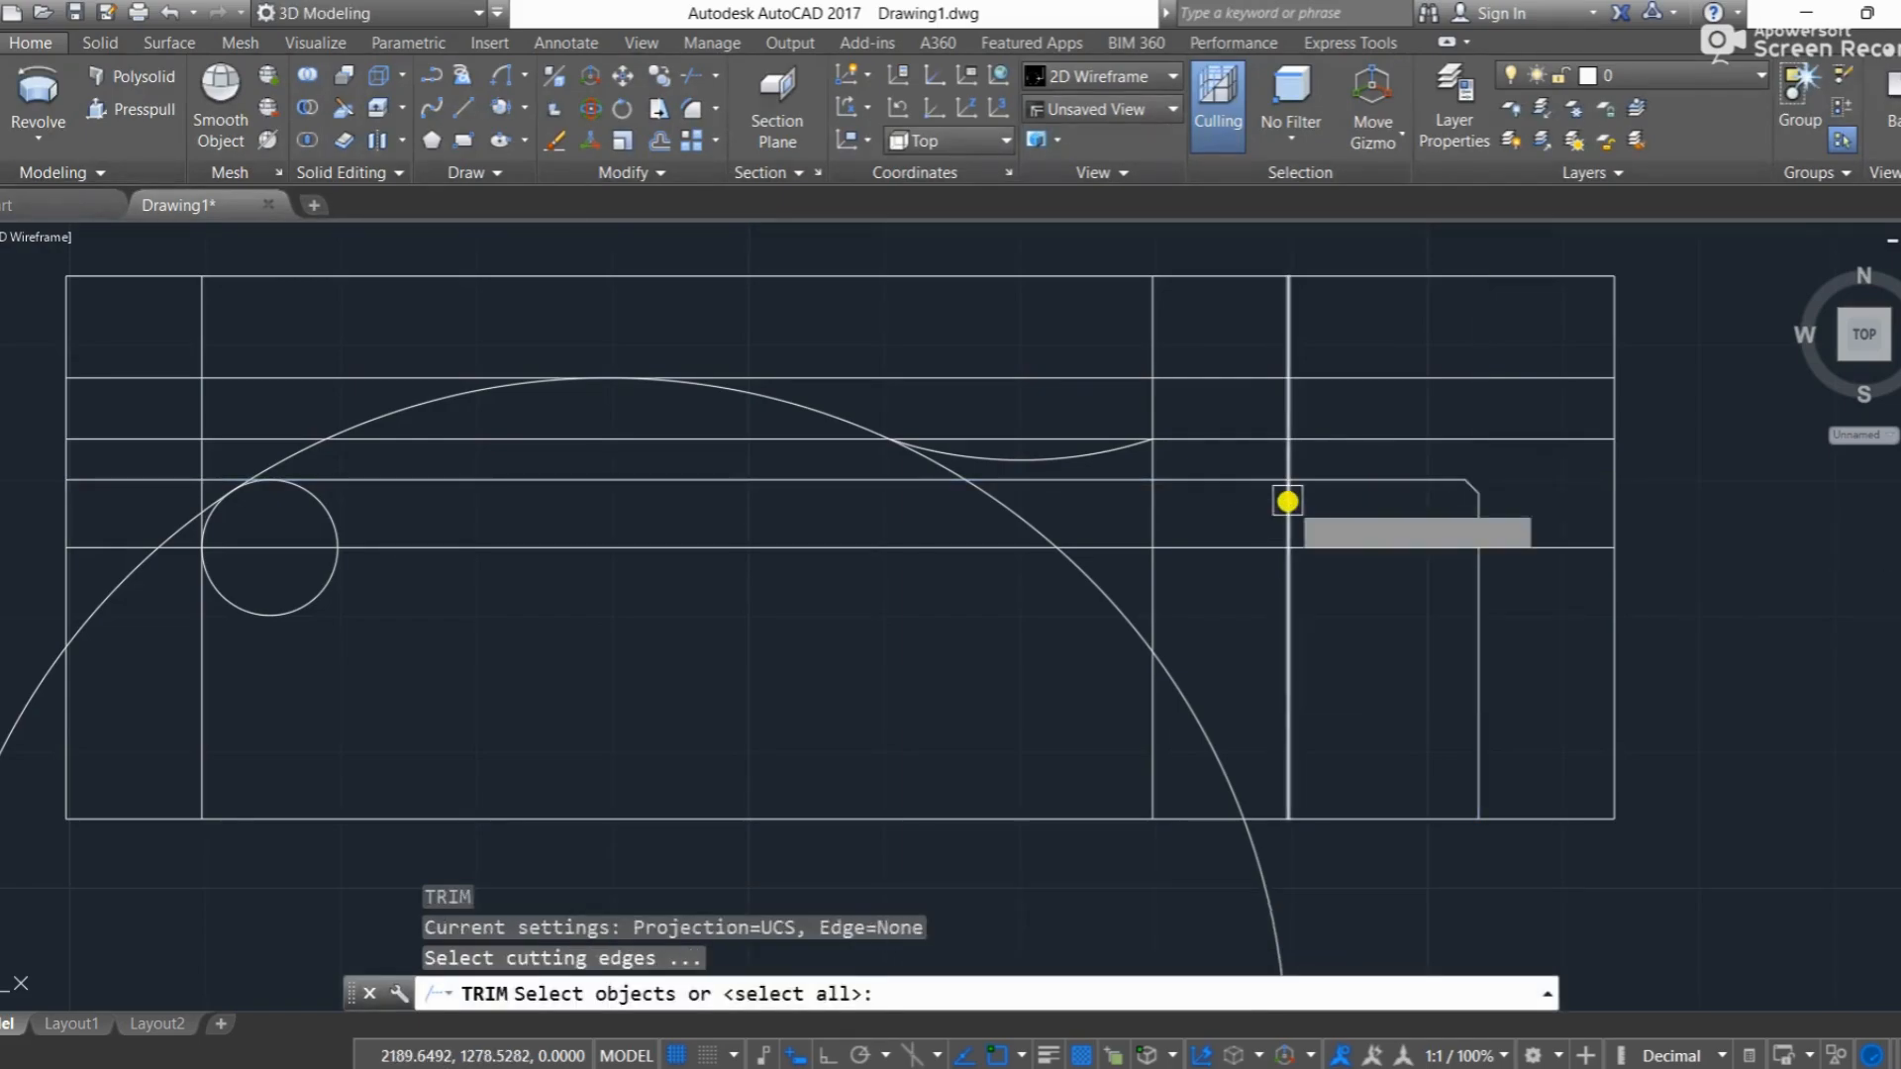
key("Return")
scroll(1317, 455, "up", 2)
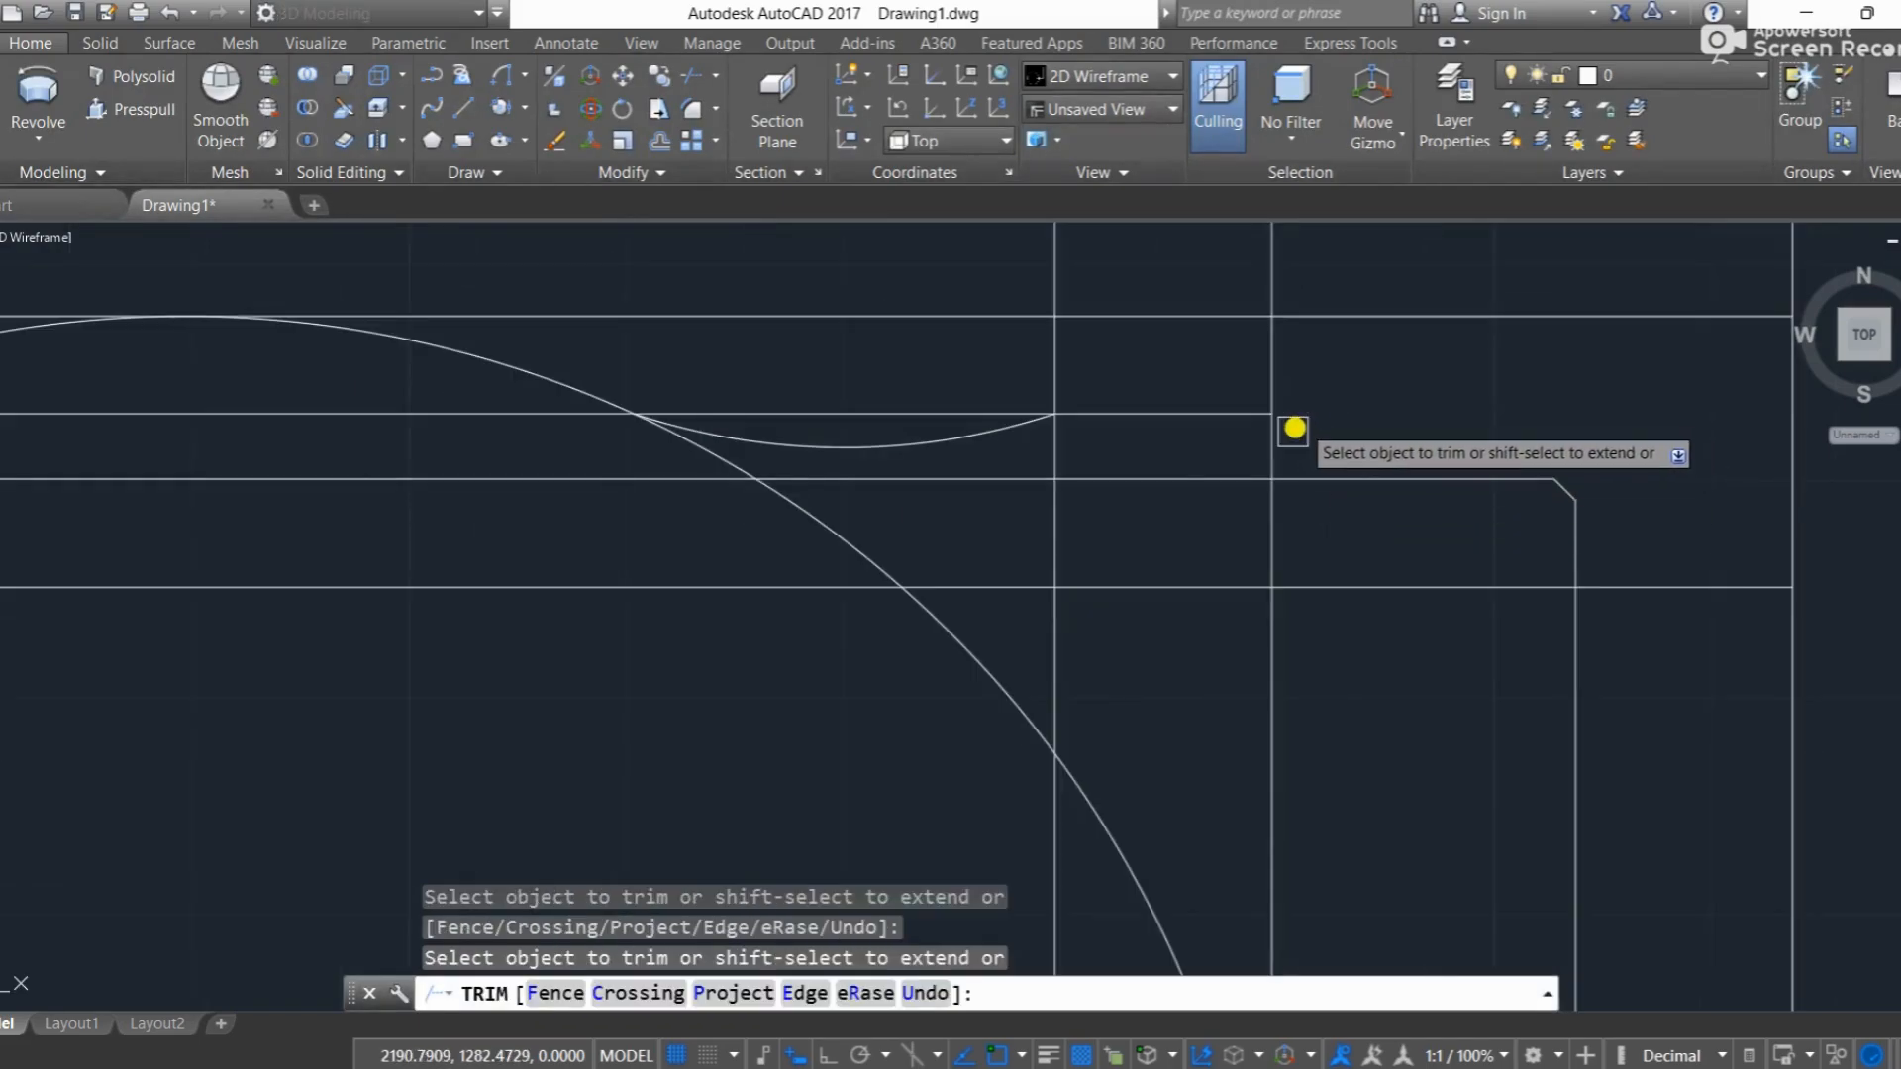
left_click(1205, 479)
left_click(1052, 383)
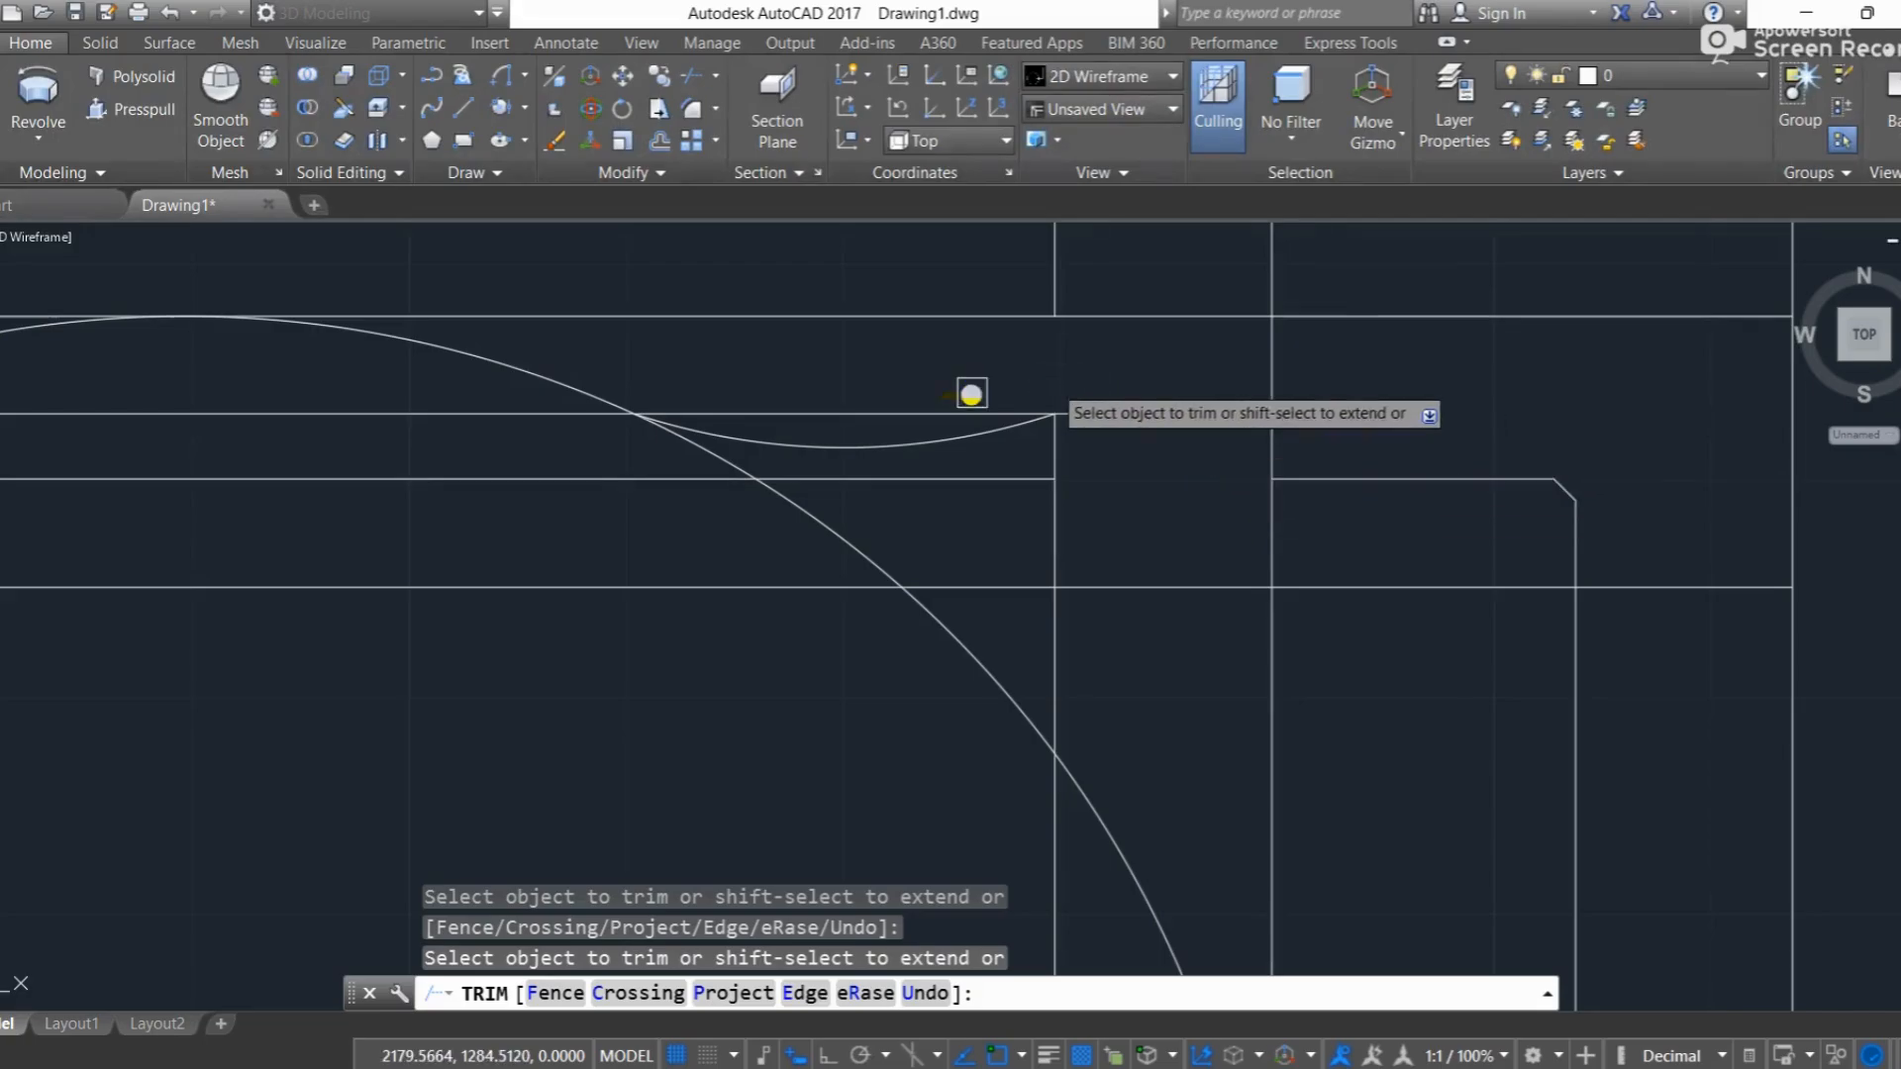
Step: Trim the large circle below the concave arc's start and left of its tangency, and the small circle's lower half and crown segment
scroll(643, 415, "up", 4)
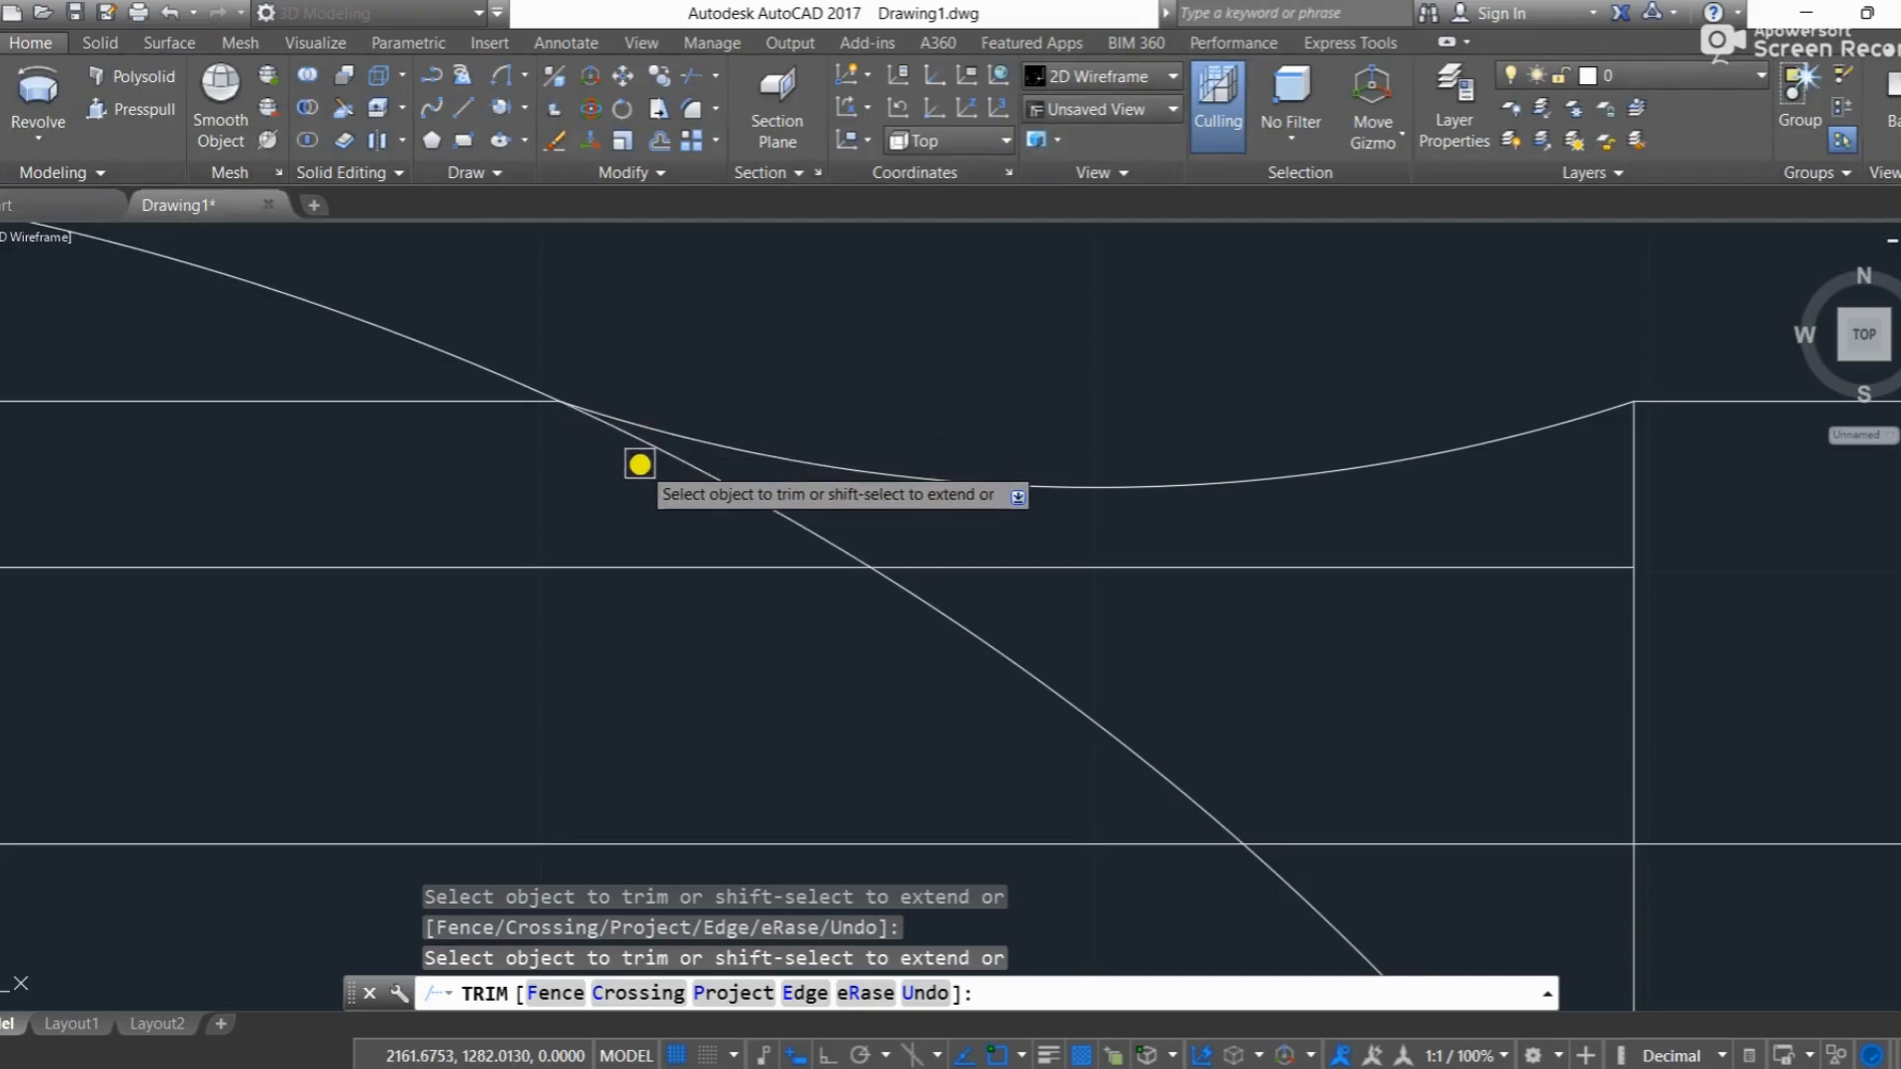
scroll(599, 469, "down", 3)
scroll(596, 469, "down", 2)
middle_click_drag(280, 517, 557, 365)
scroll(240, 355, "up", 6)
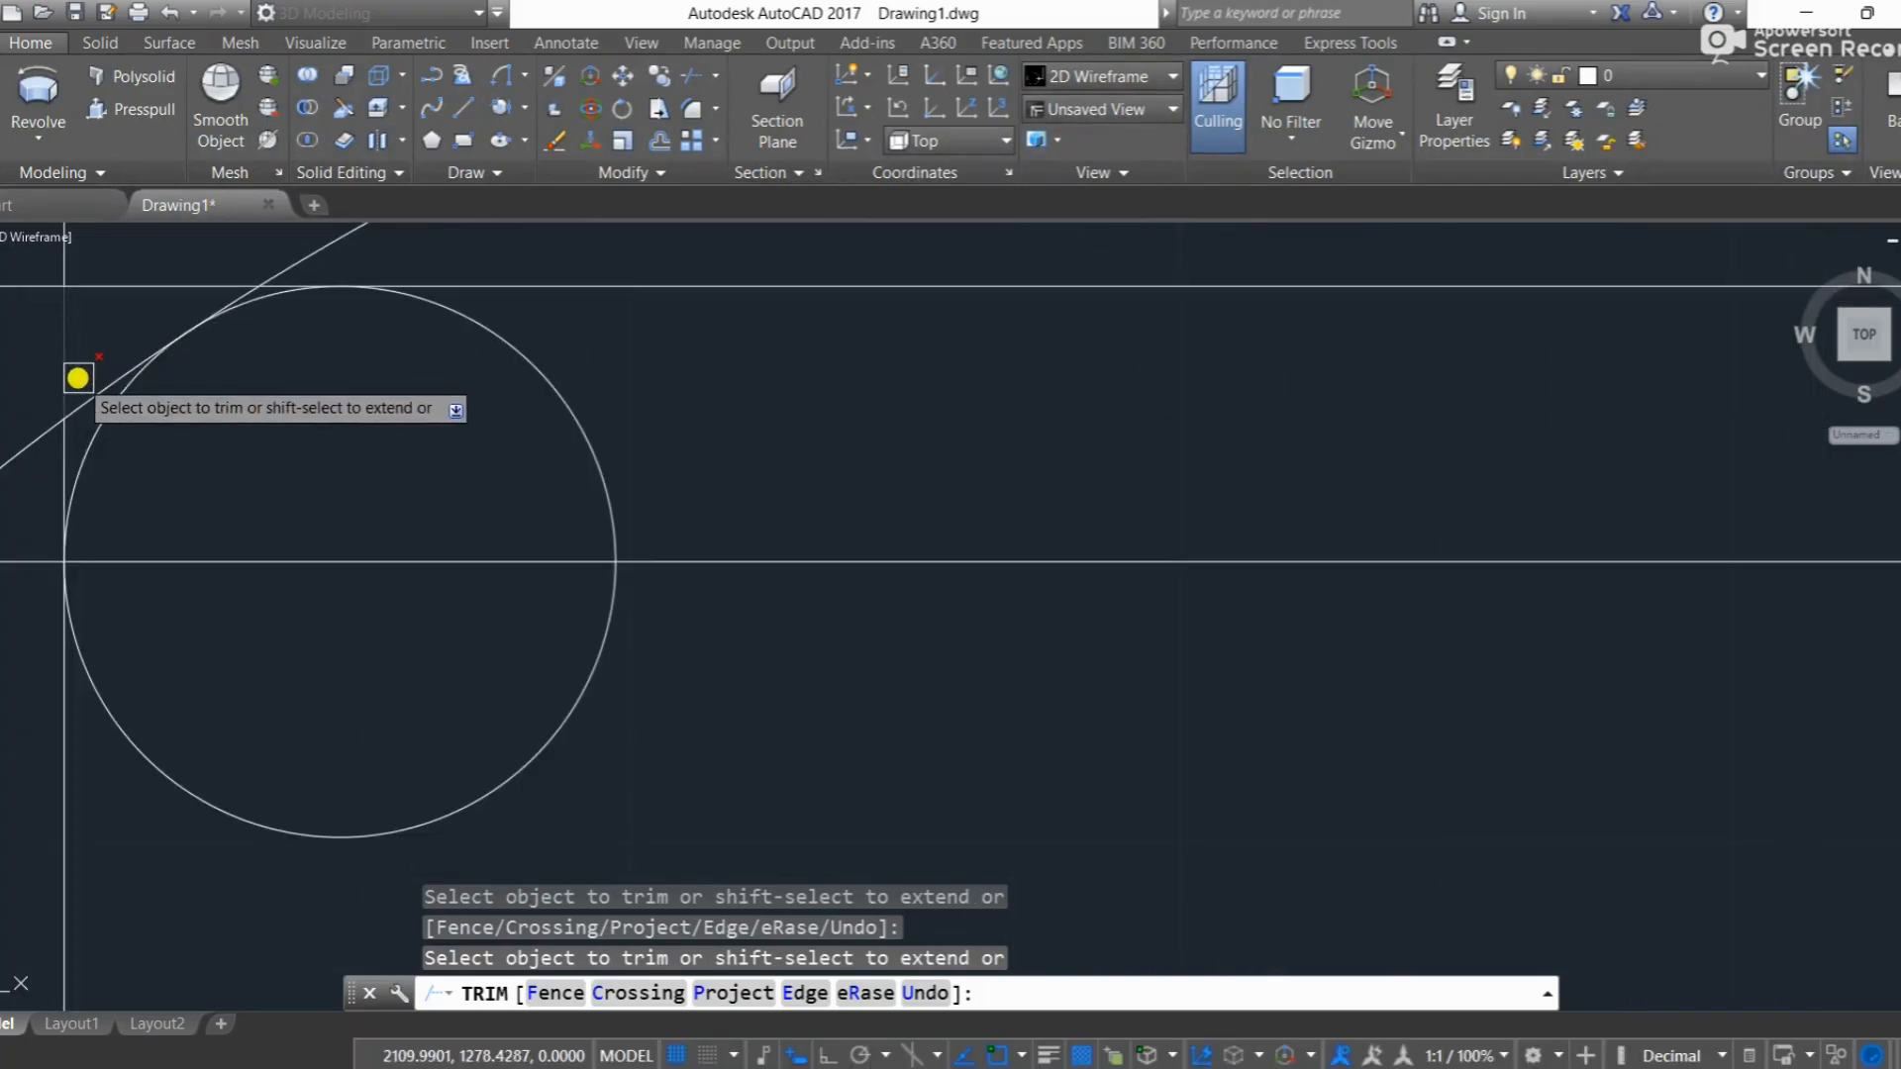
scroll(255, 303, "up", 4)
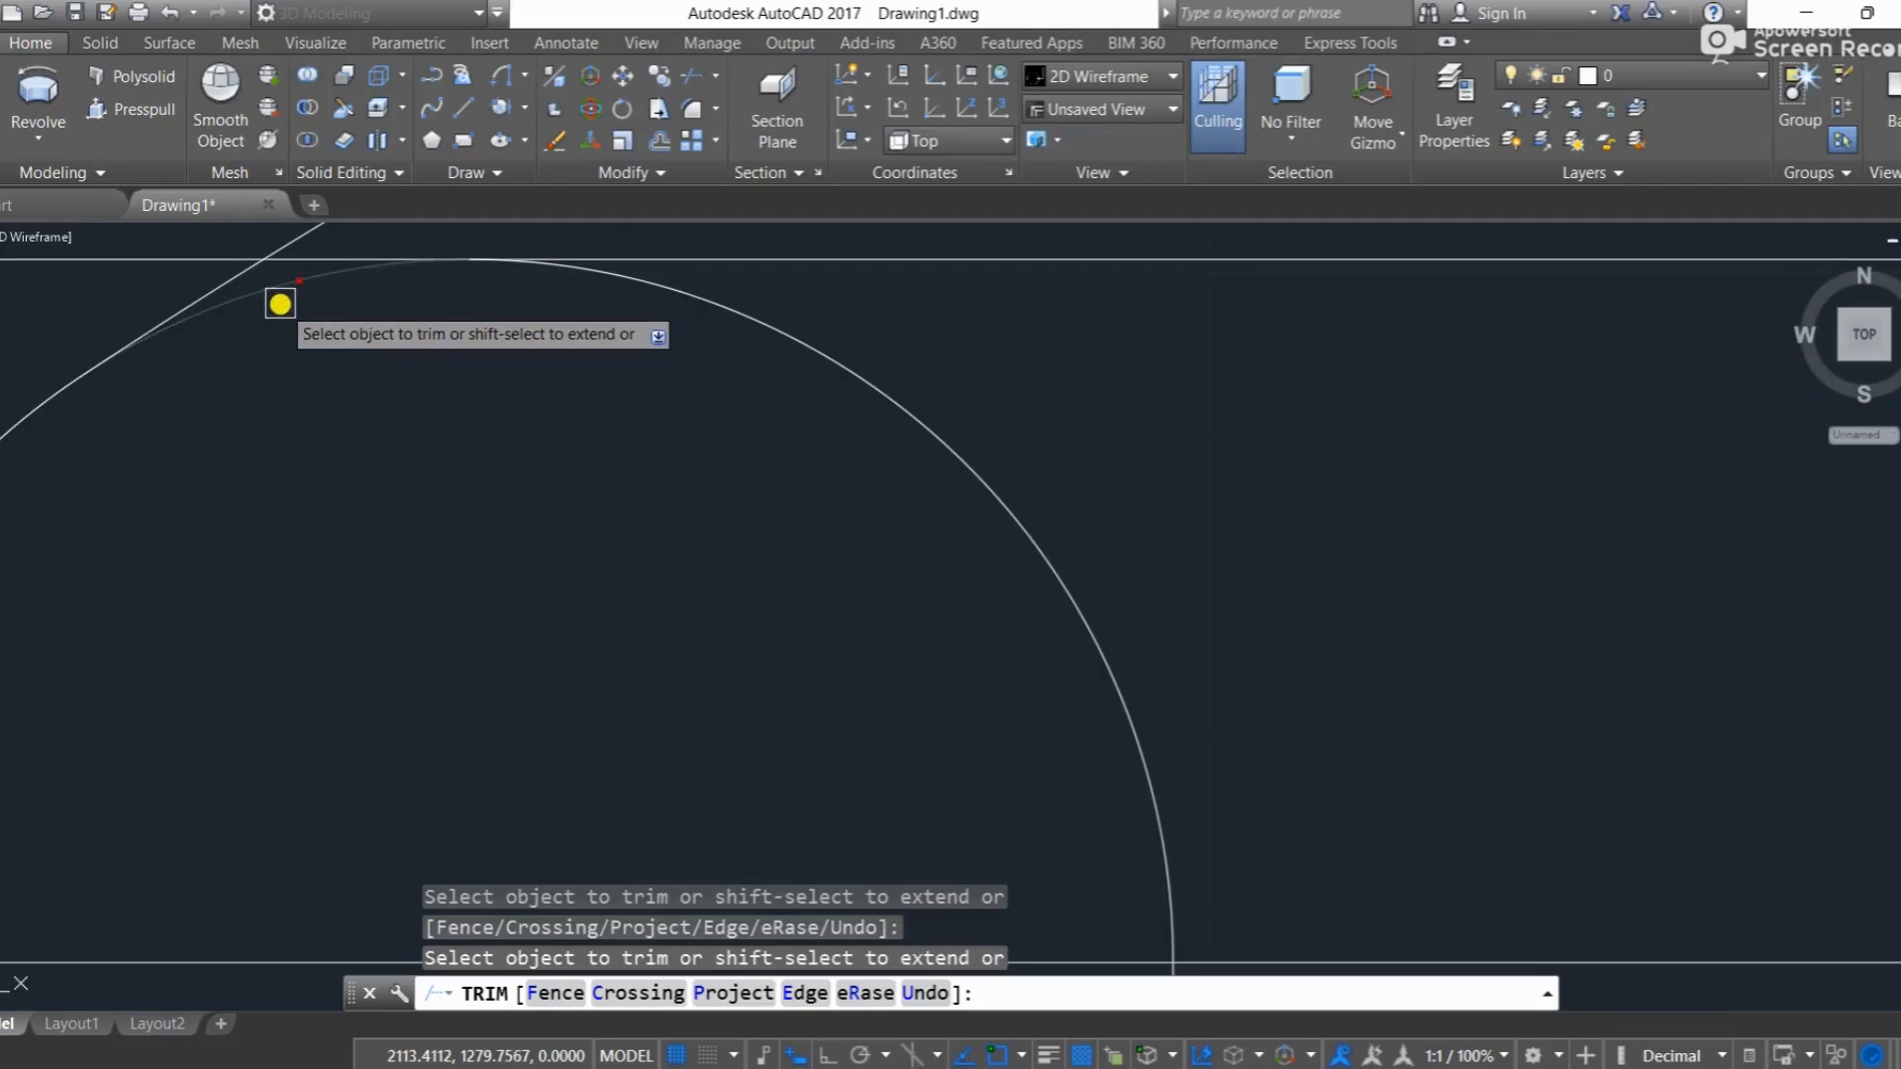
scroll(284, 306, "down", 4)
left_click(424, 634)
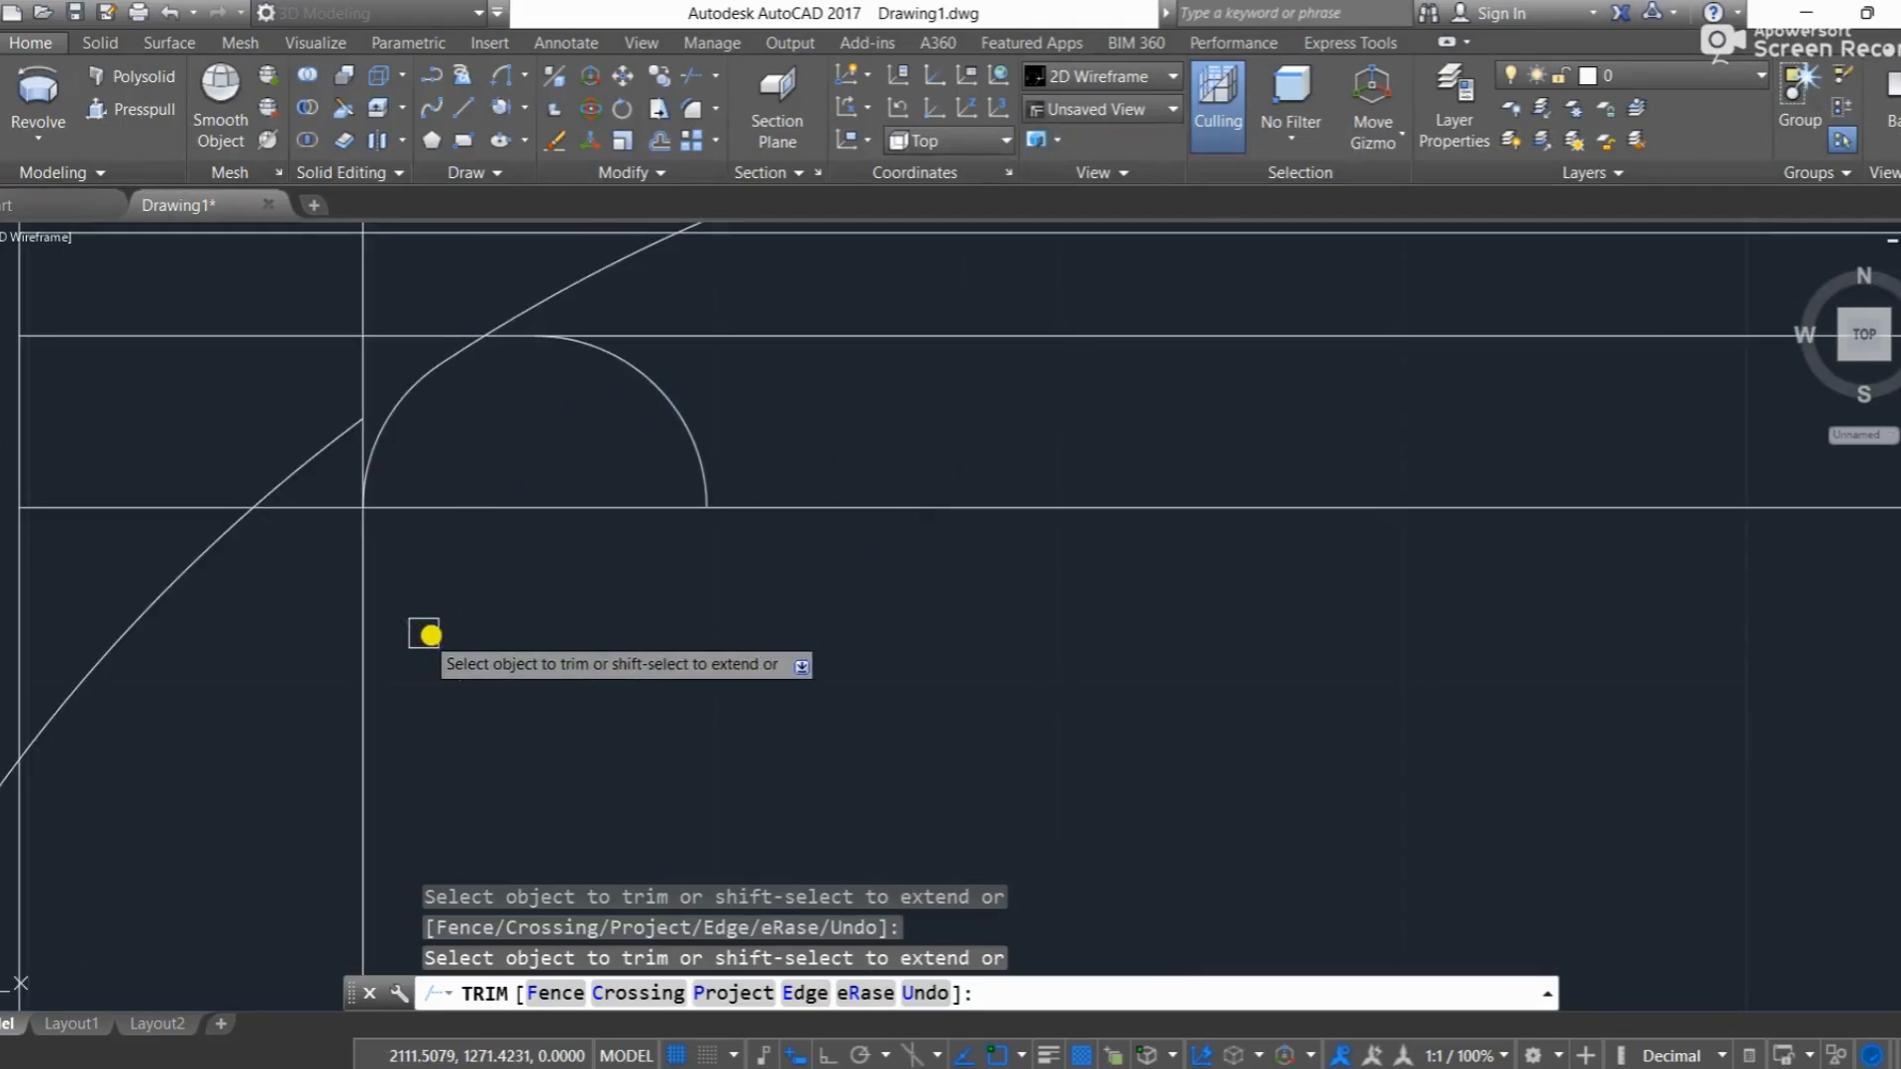
scroll(489, 616, "down", 4)
key("Escape")
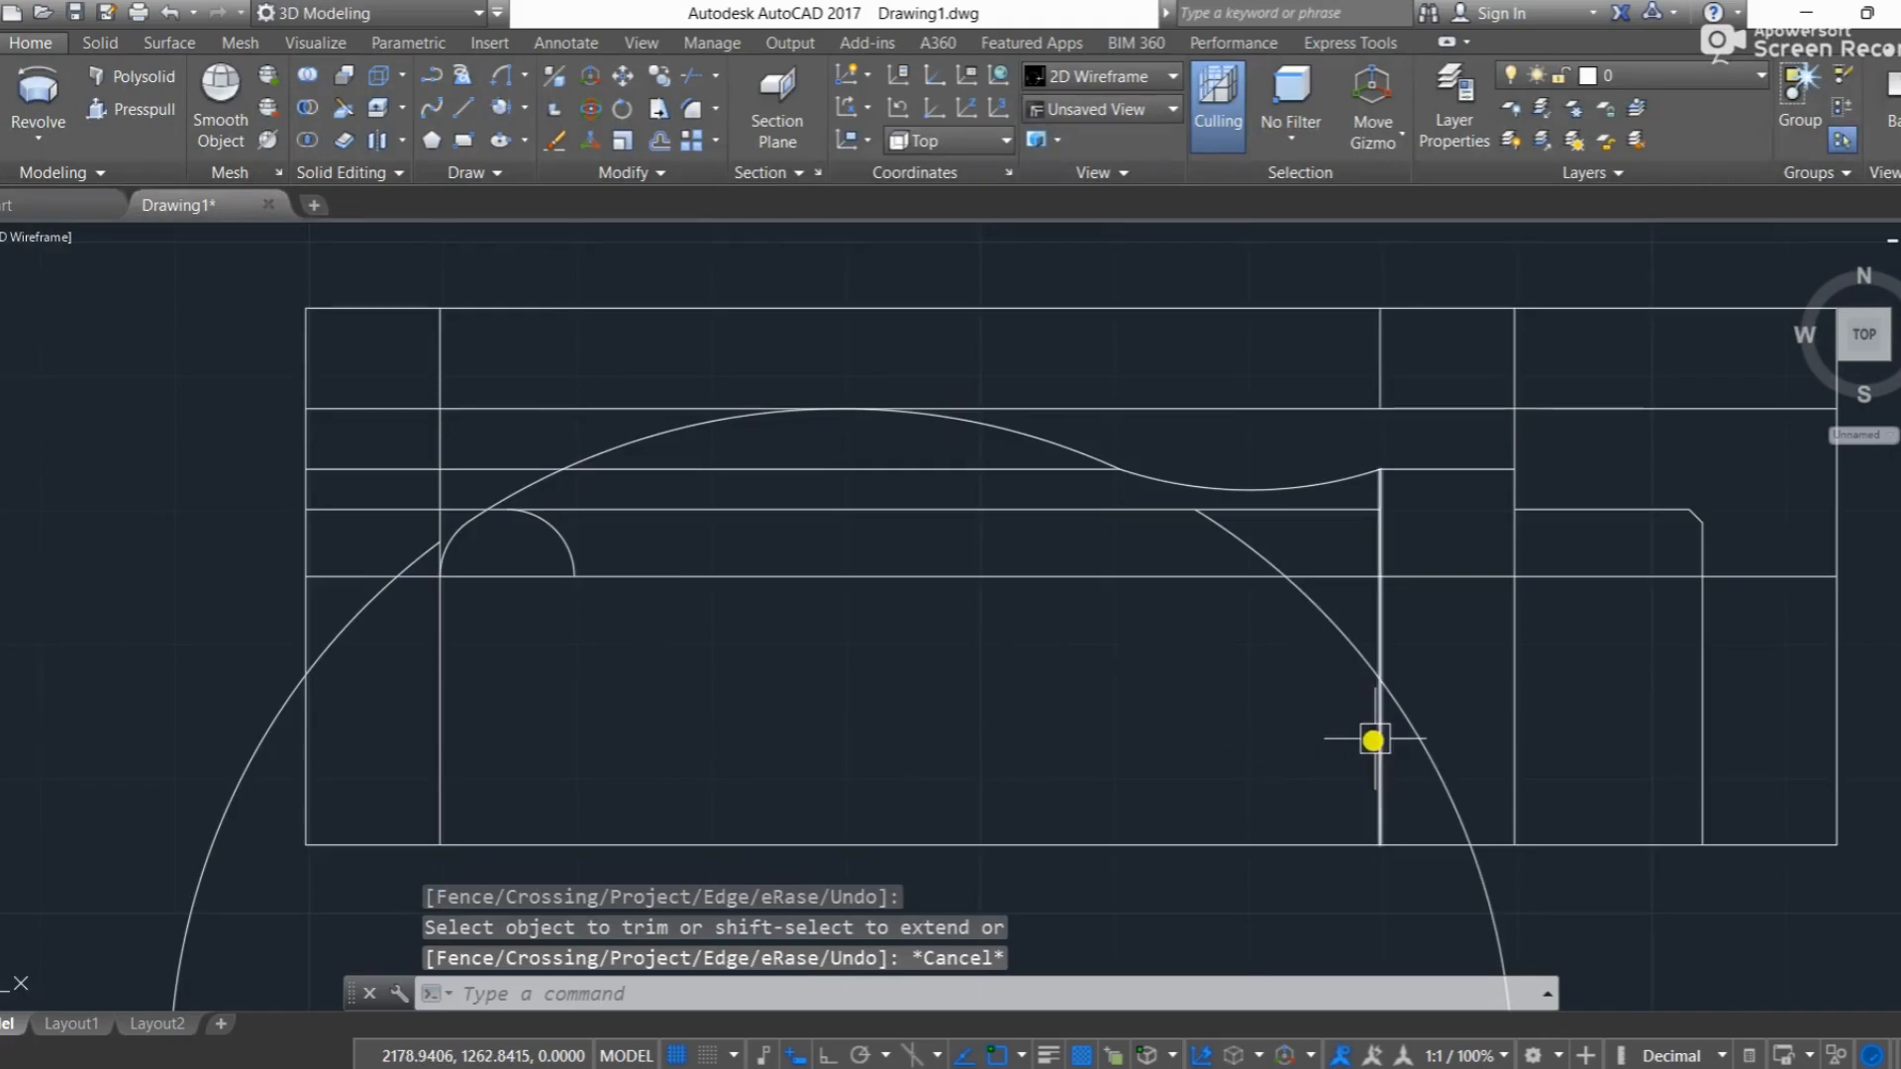
Step: Trim the vertical segment above the collar's right corner, and the collar verticals and large circle between the axis line and the frame's lower edge
key("Return")
key("Return")
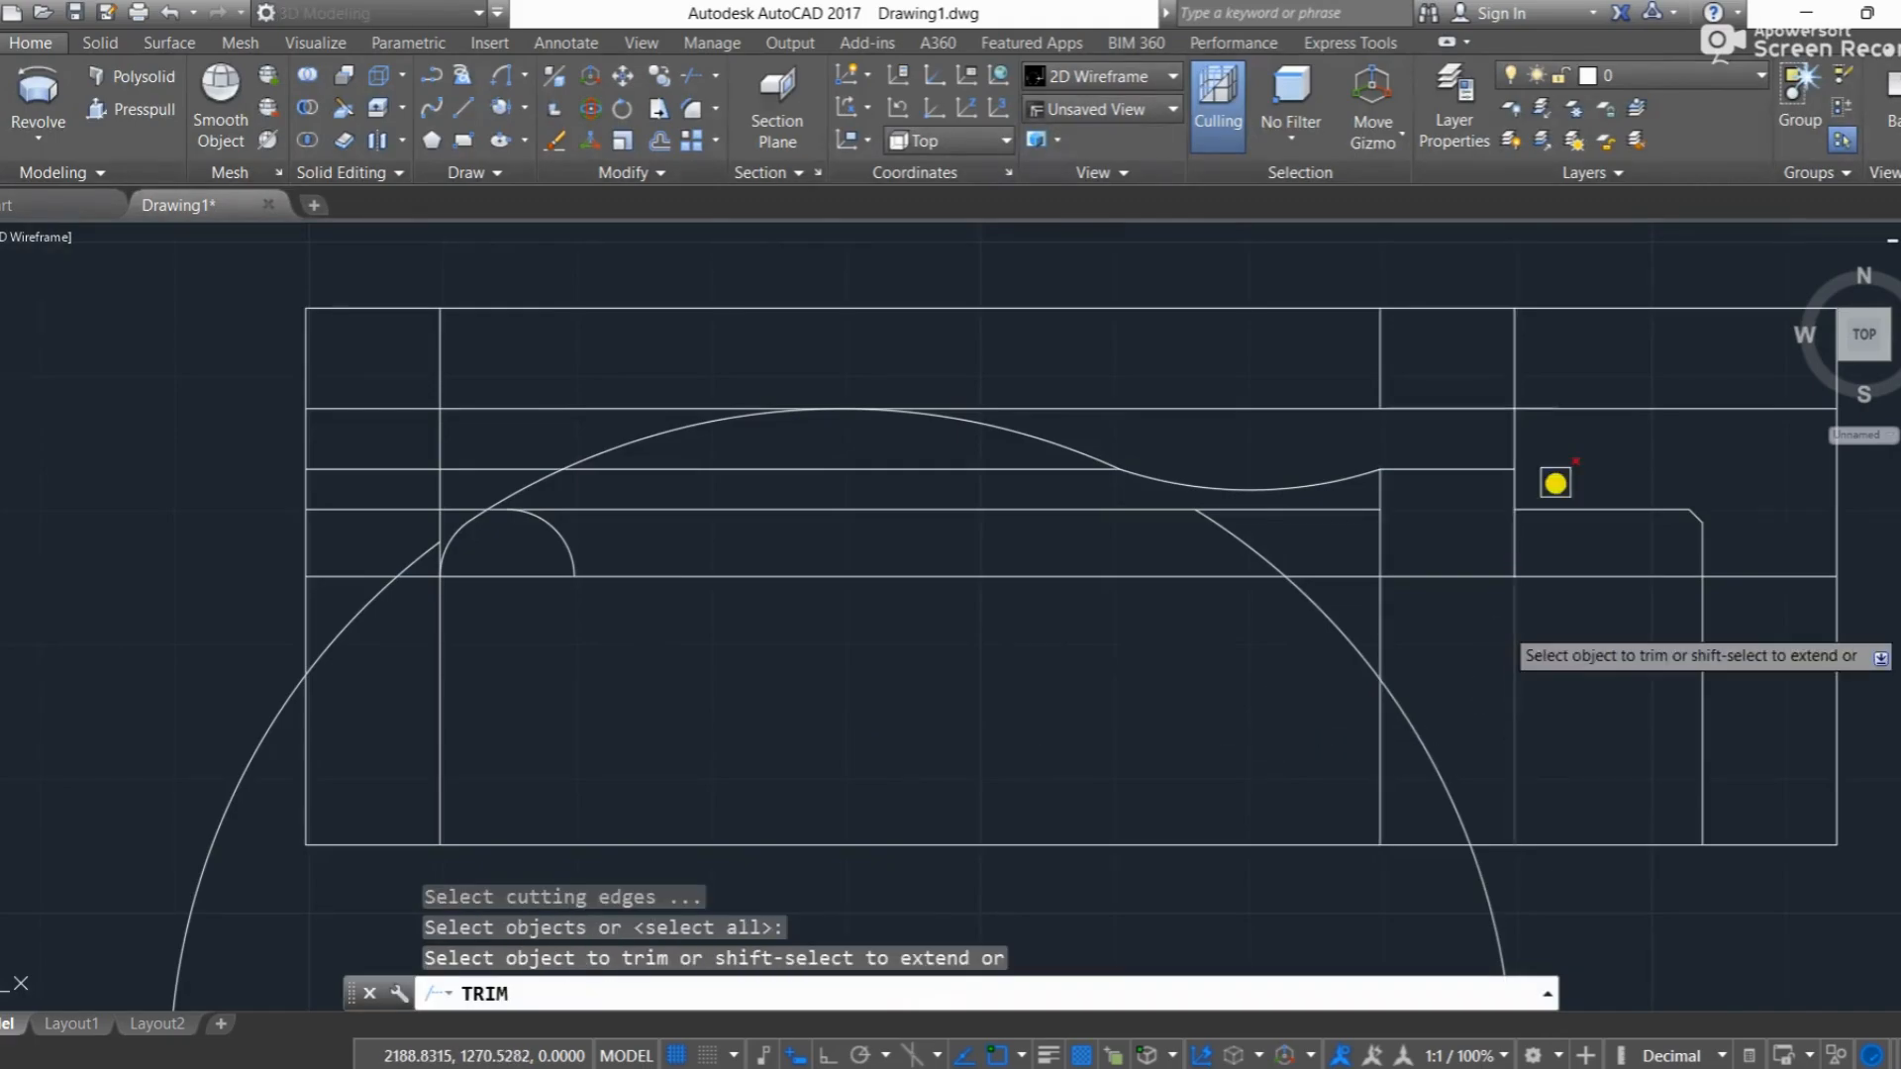
left_click(1578, 636)
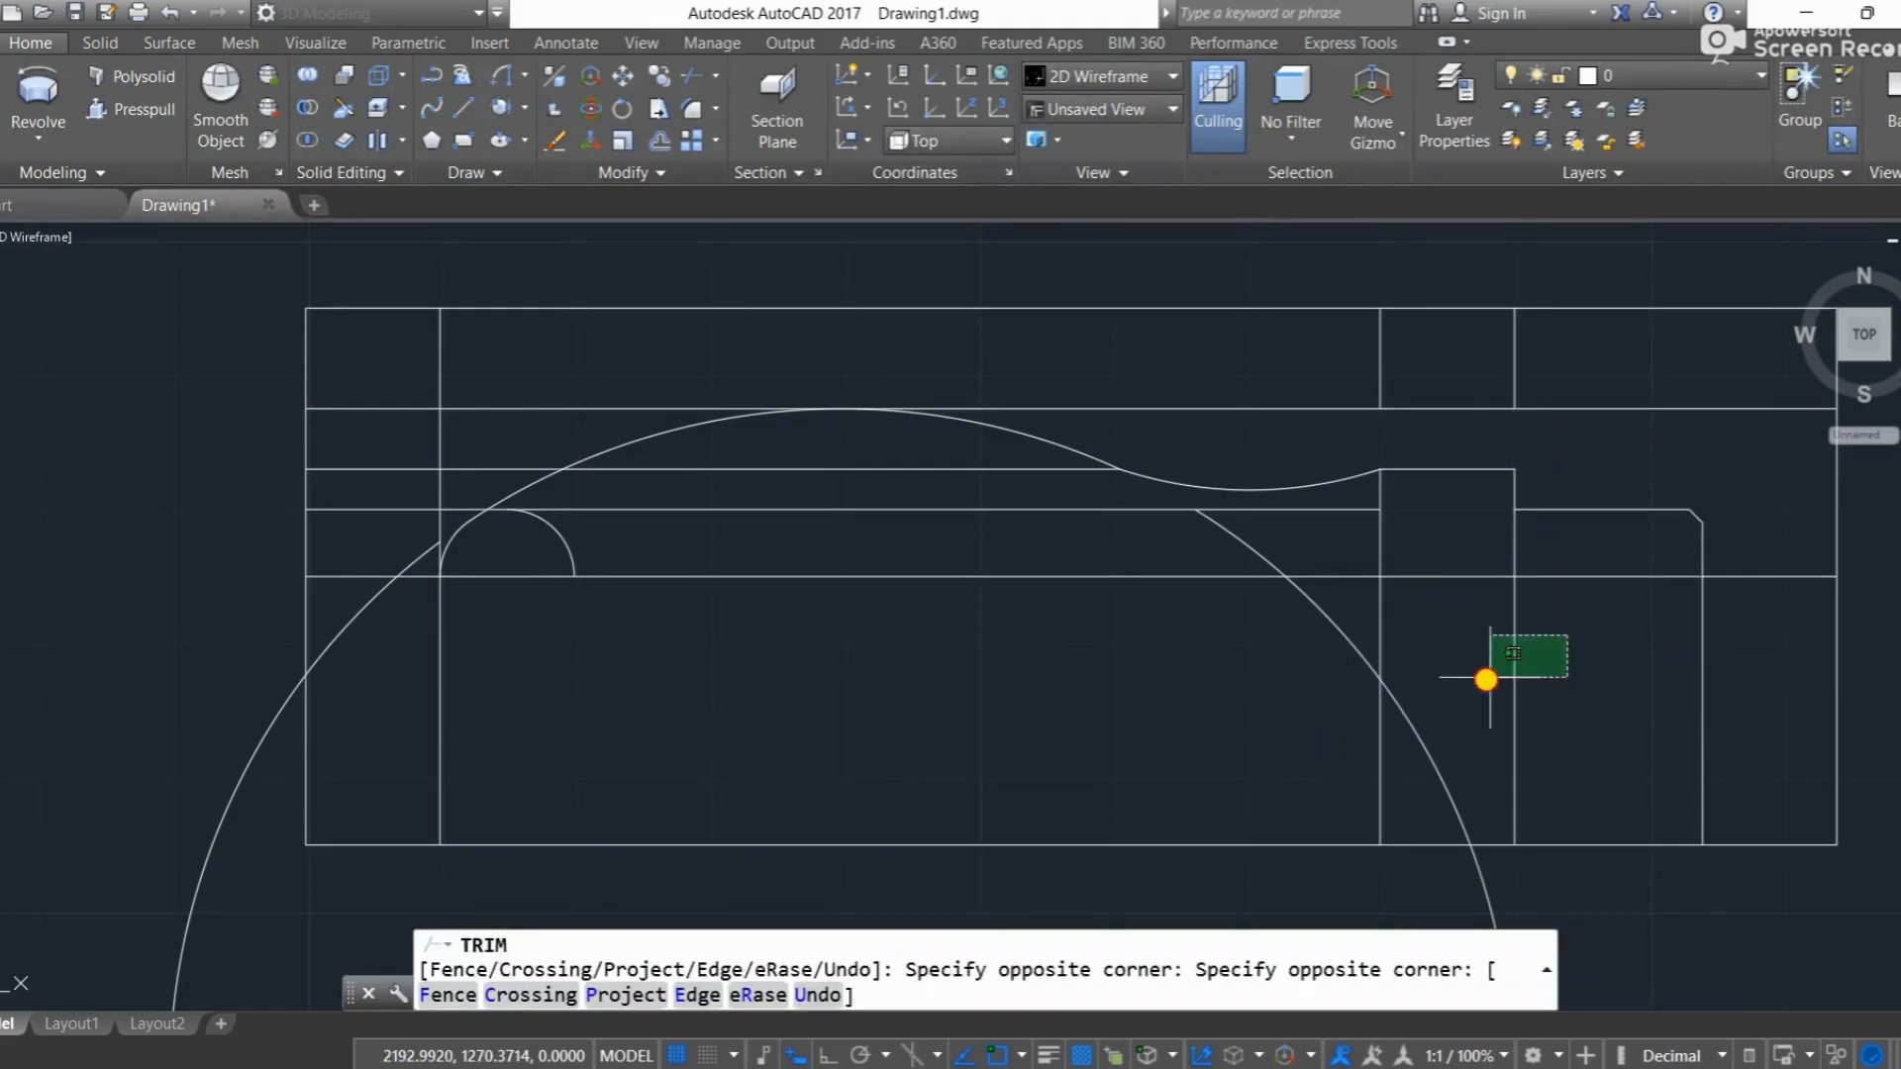
left_click(1297, 683)
key("Escape")
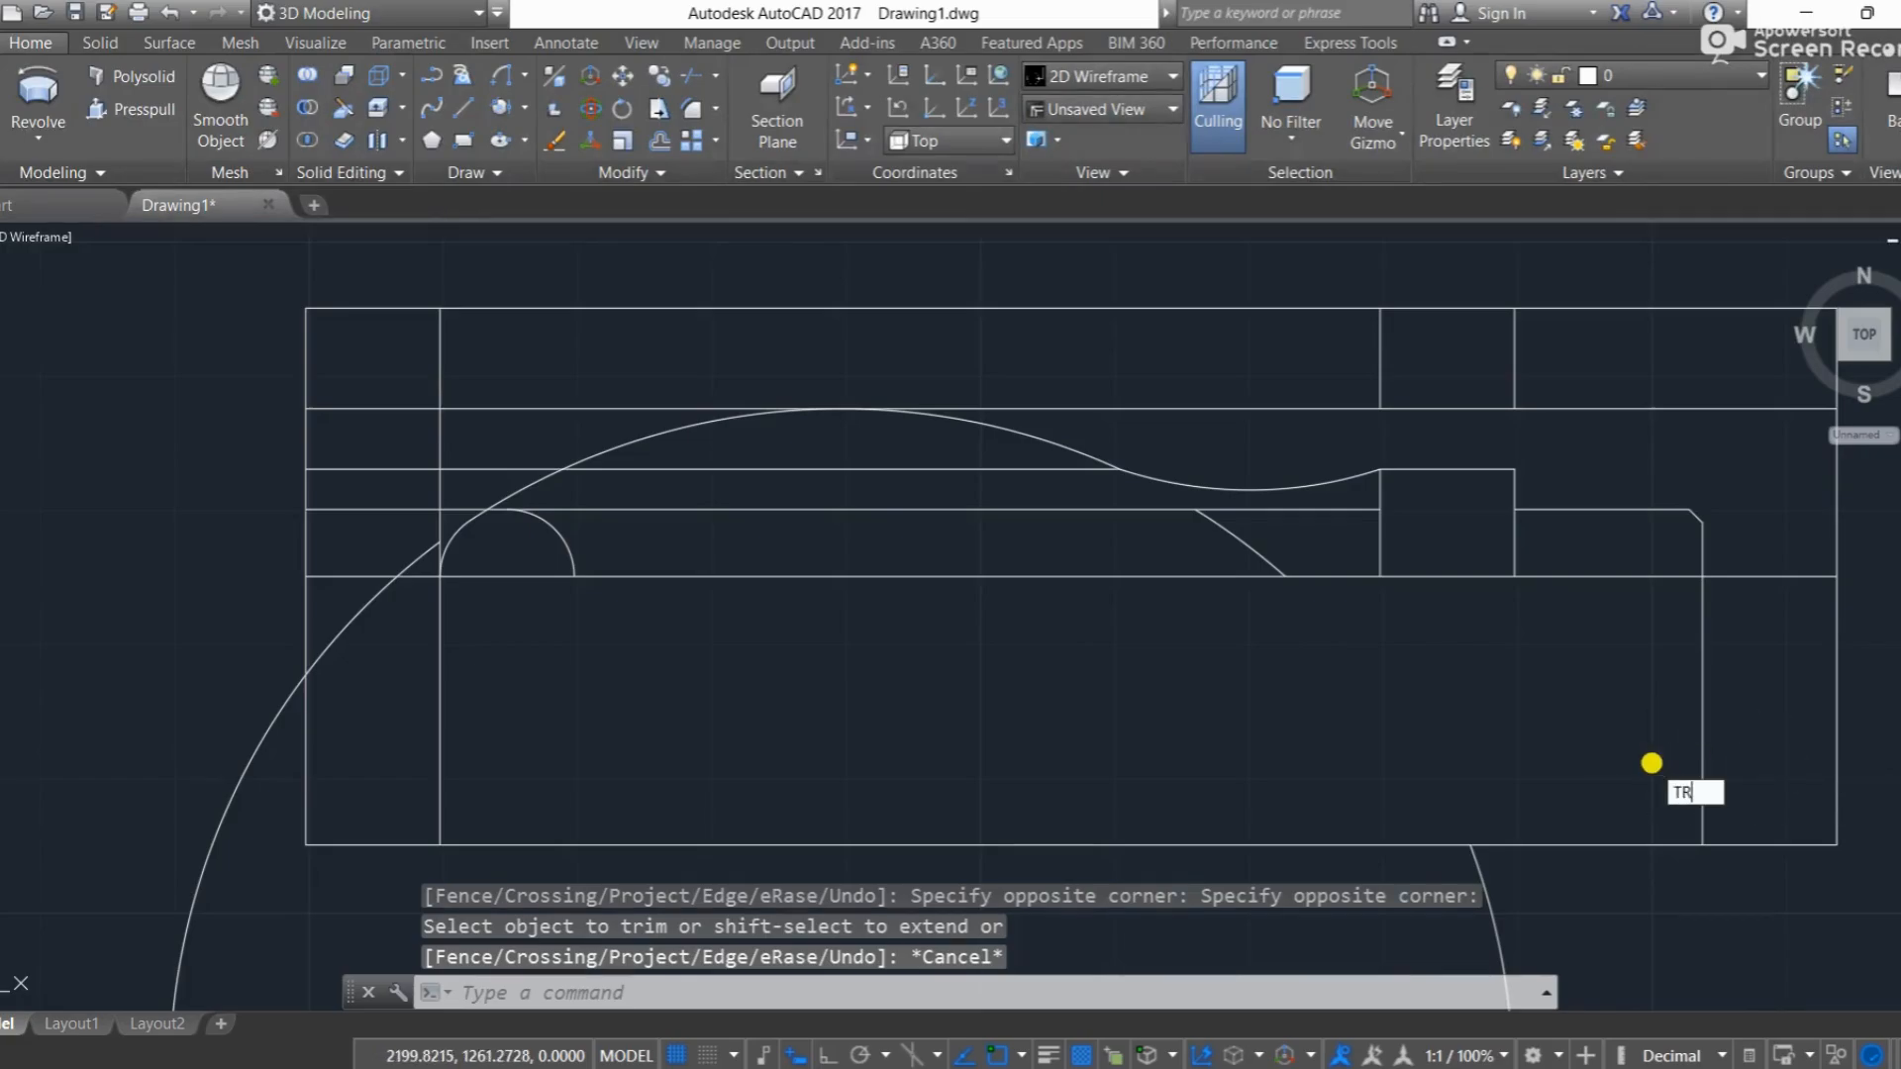
Step: Trim the shank's end line below the axis line
key("Return")
key("Return")
left_click(1723, 718)
left_click(1639, 739)
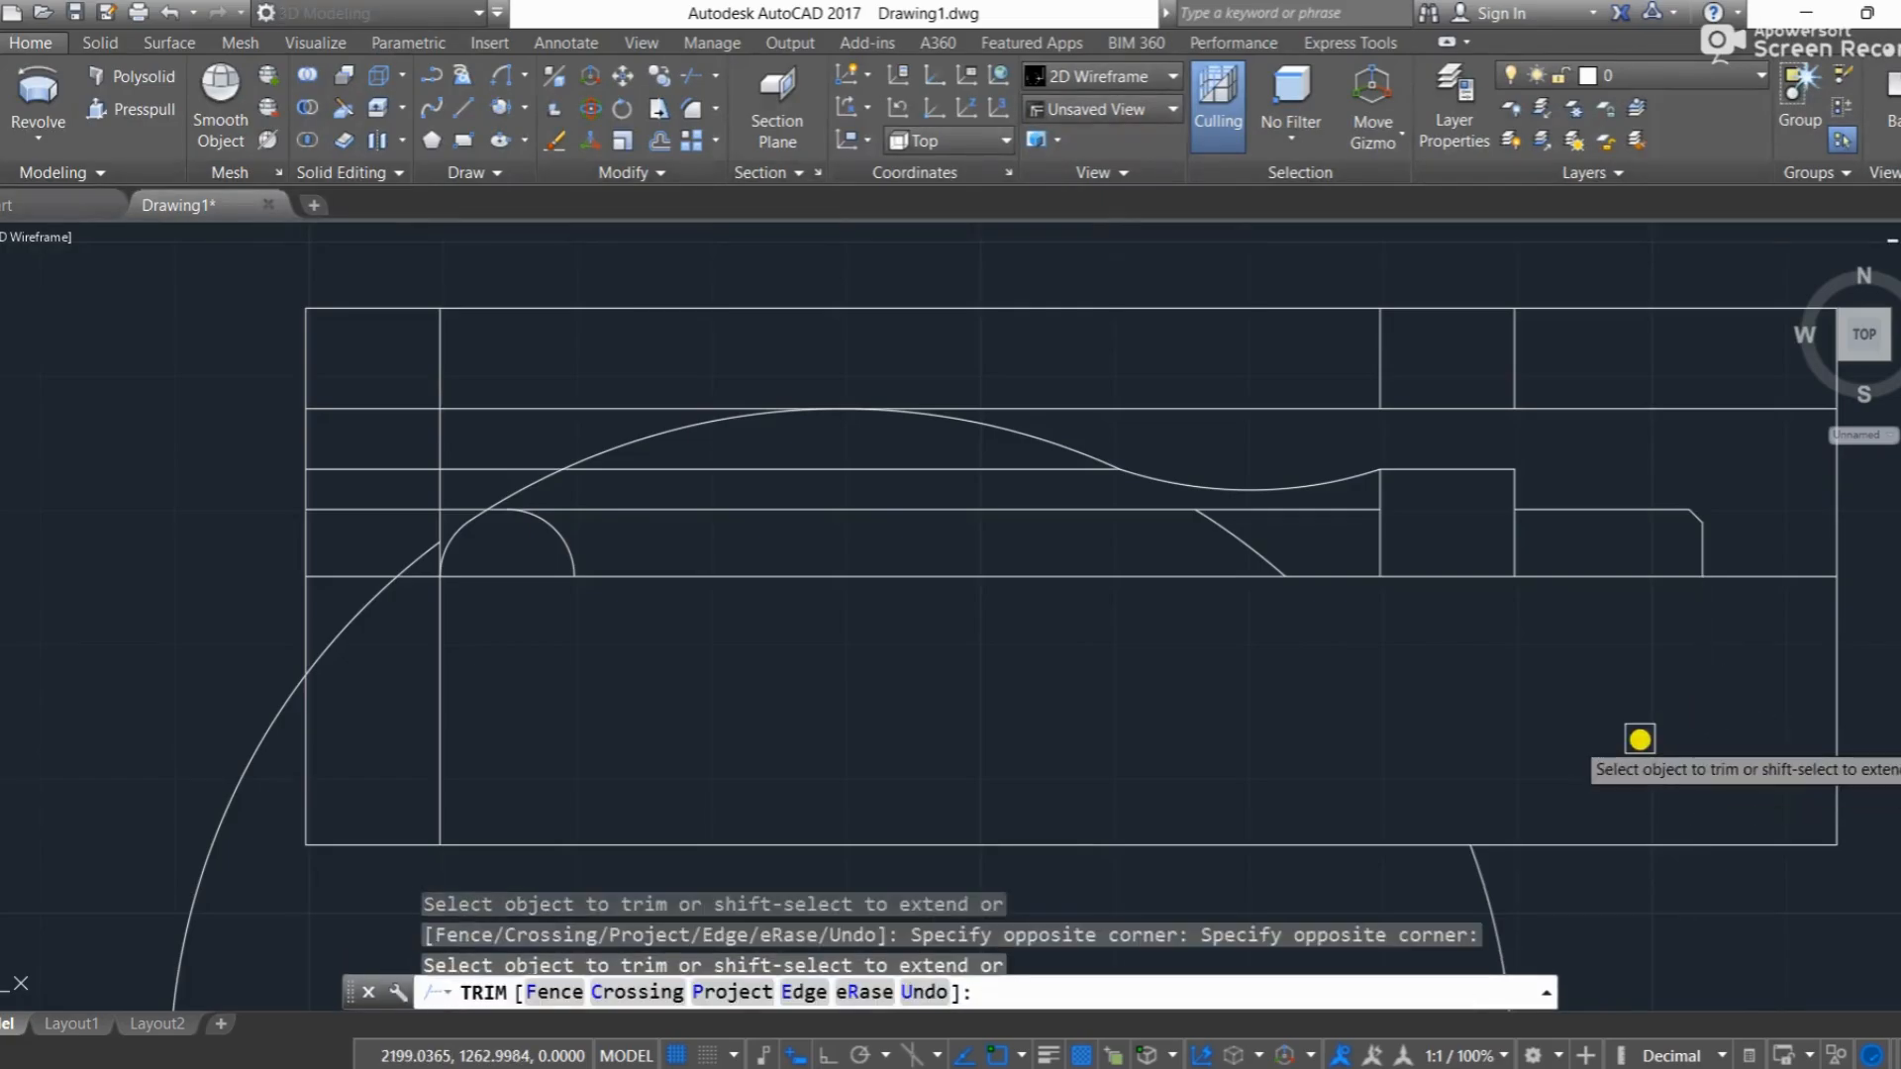
key("Escape")
Step: Erase the outer frame, leftover offset lines, vertical stubs and arc remnants, keeping only the handle profile, the collar verticals and the axis line
mouse_move(1891, 858)
left_mouse_down()
mouse_move(1208, 835)
mouse_move(670, 738)
mouse_move(234, 692)
left_mouse_up()
key("Delete")
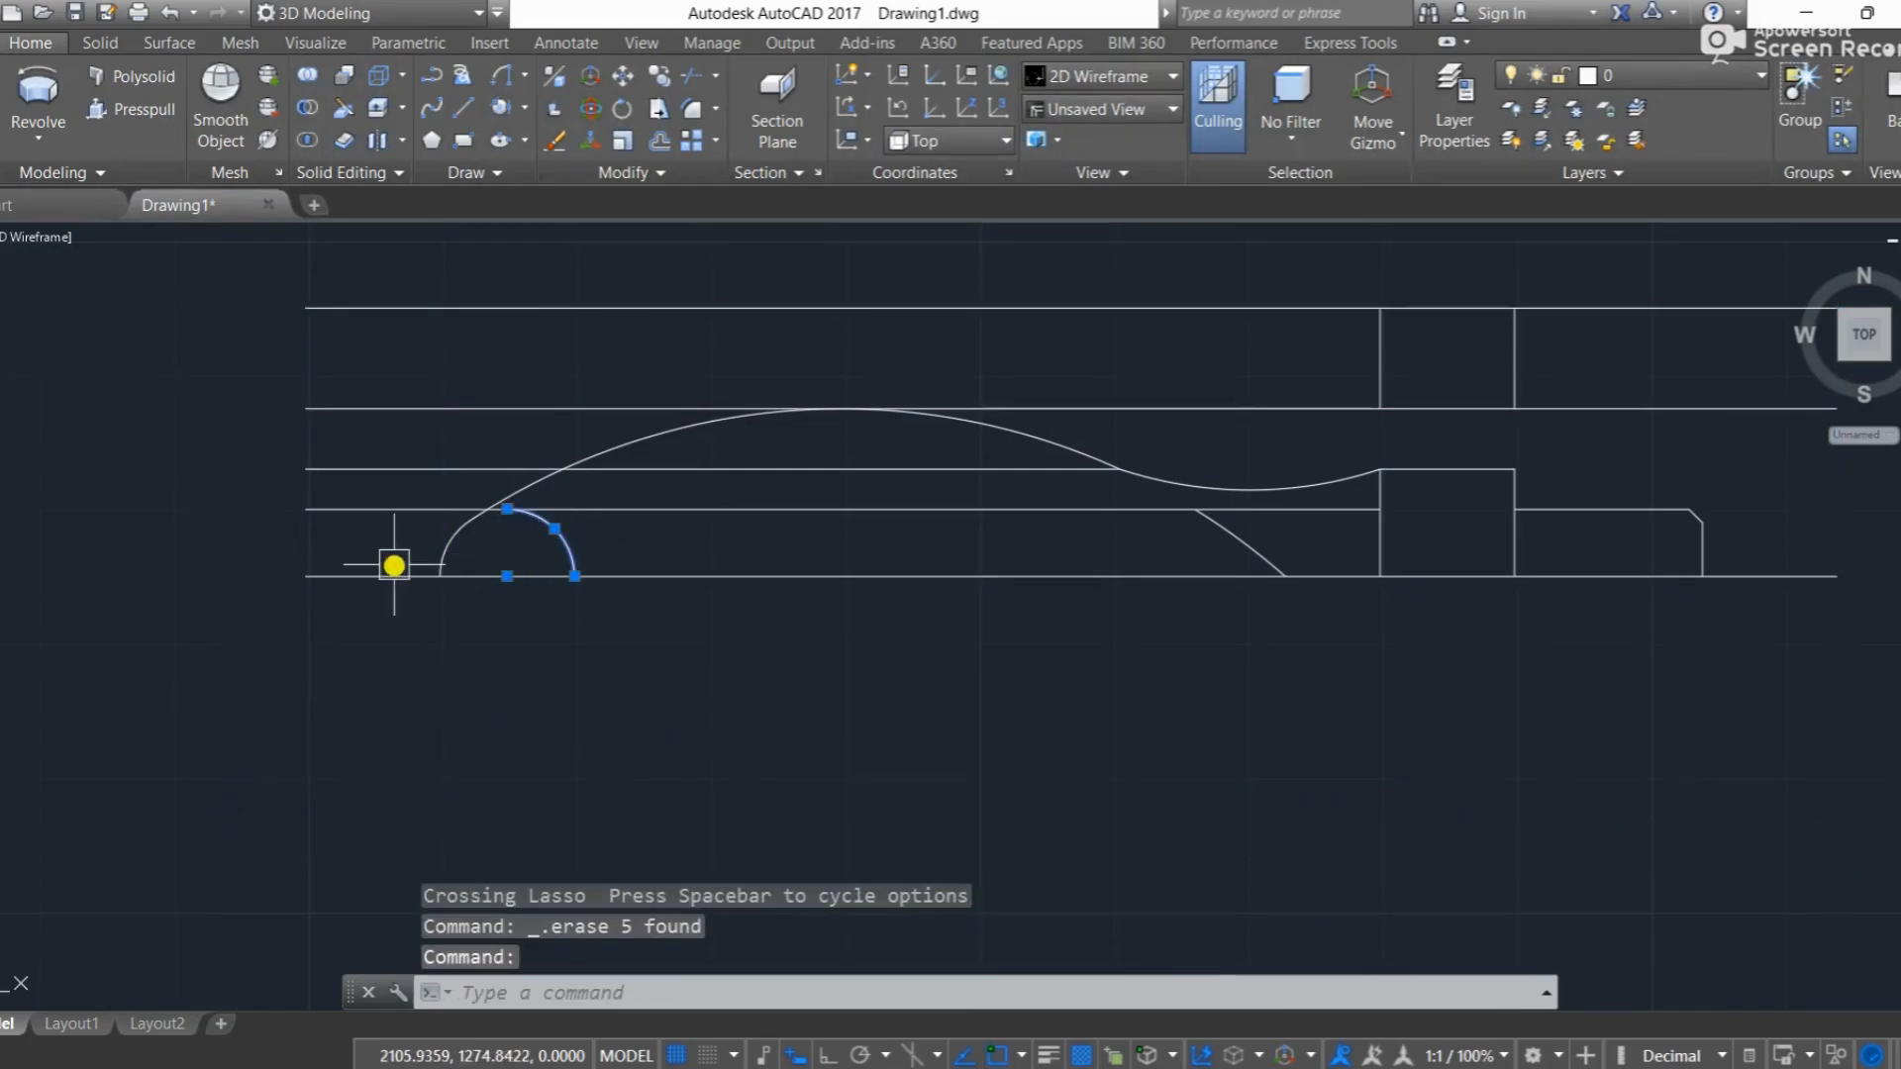
left_click(390, 494)
left_click(345, 511)
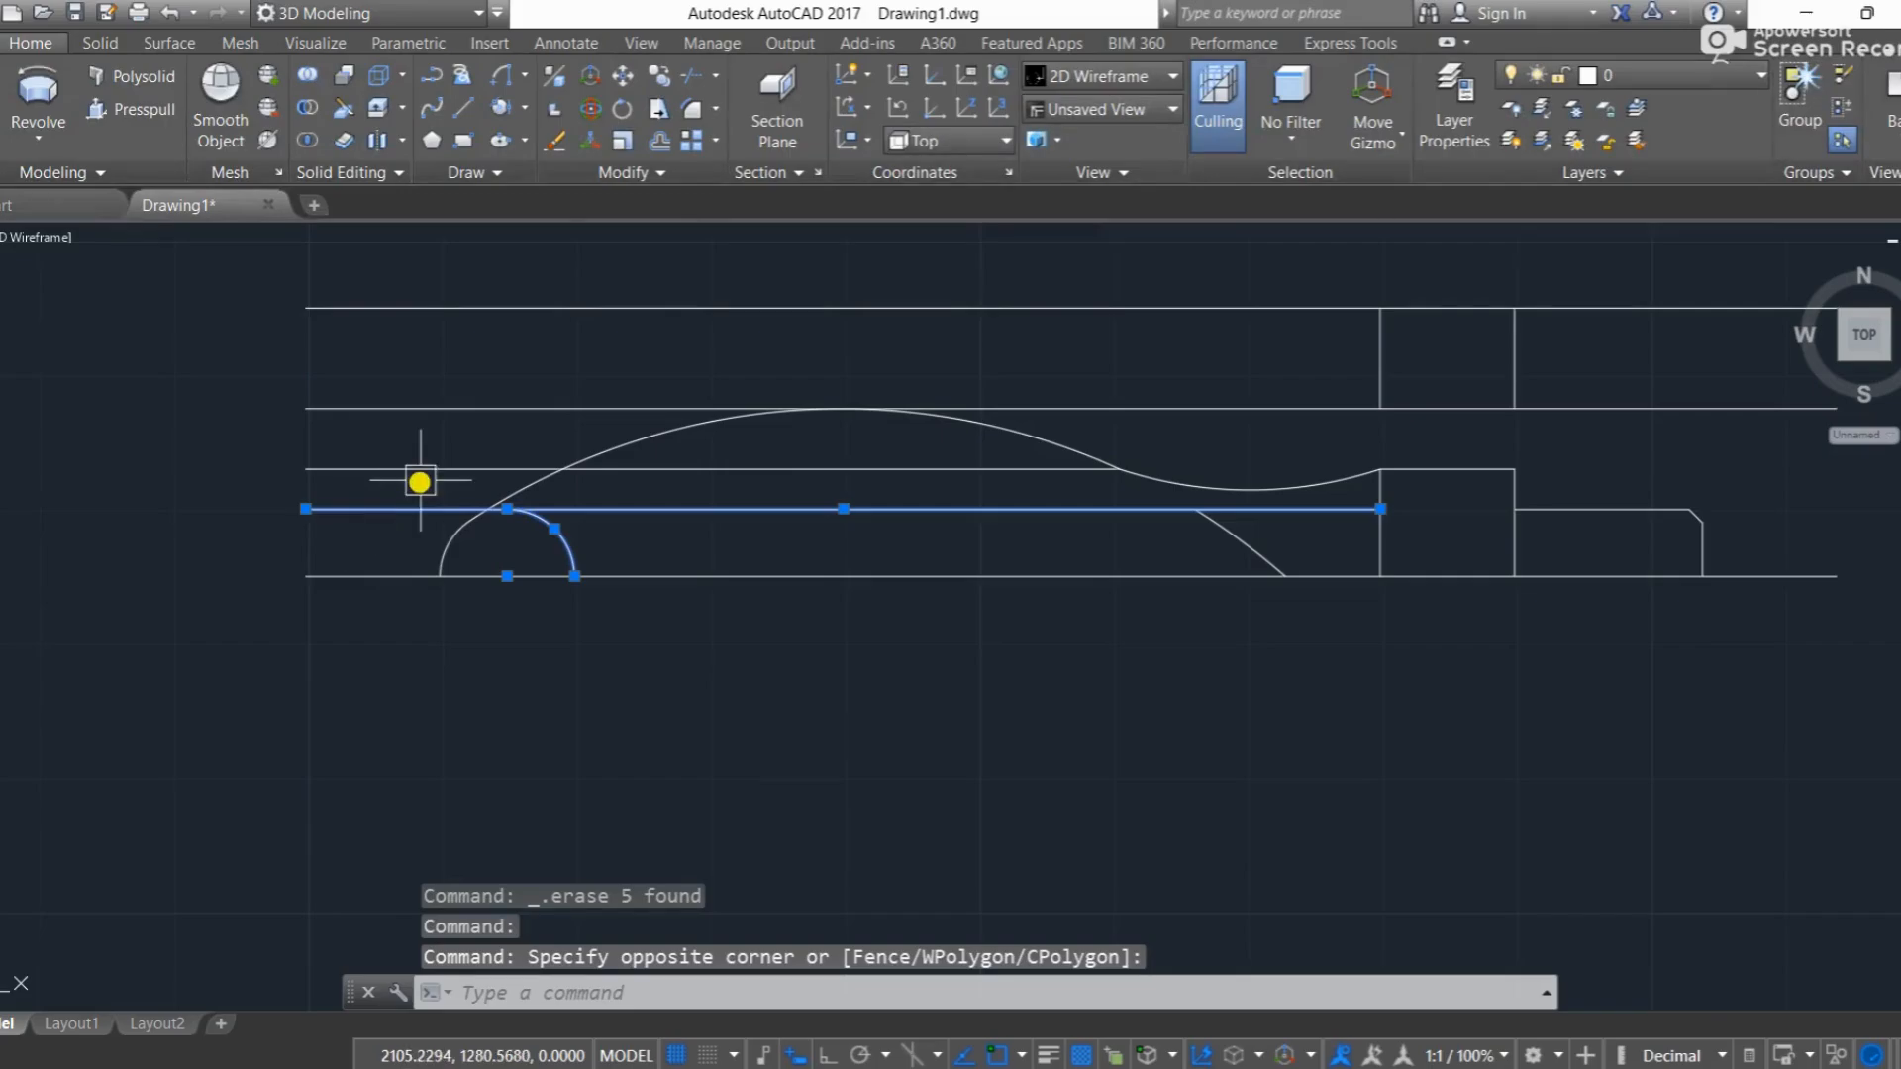
left_click(434, 471)
left_click(497, 427)
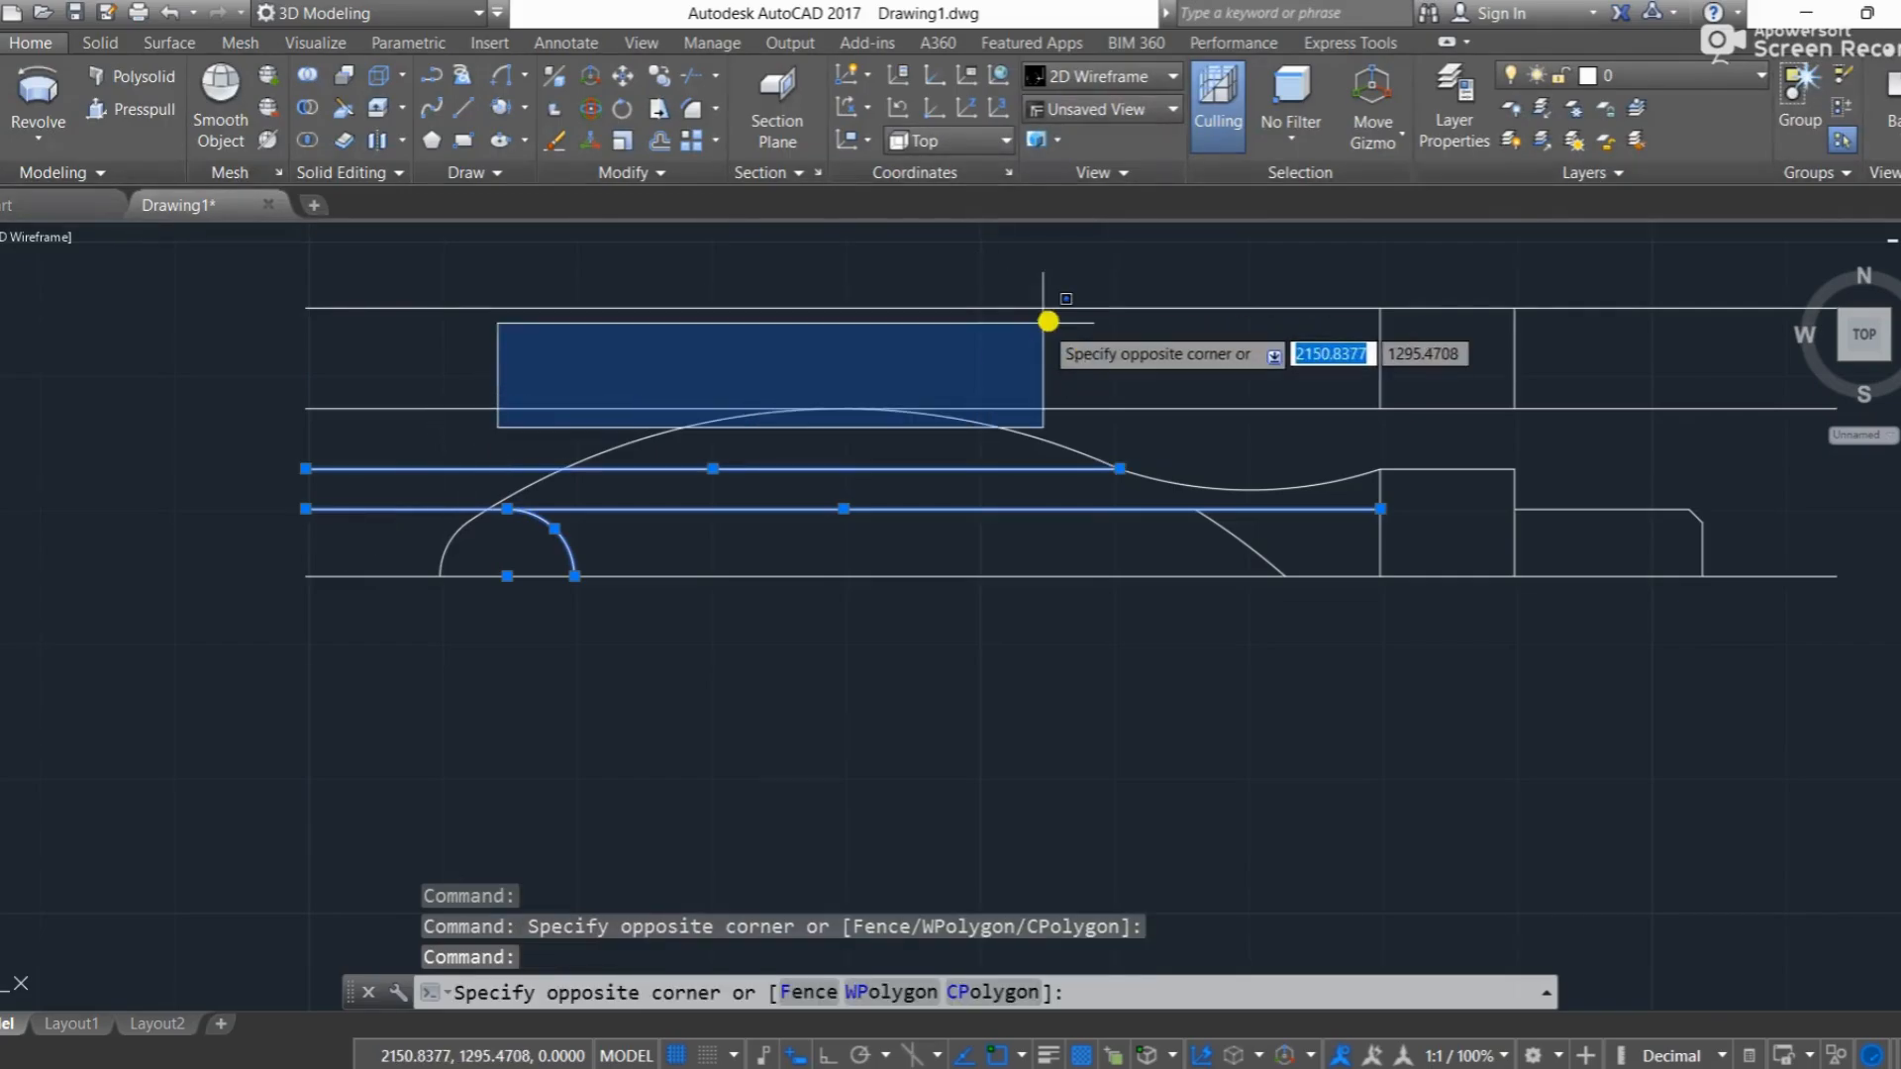
left_click(518, 399)
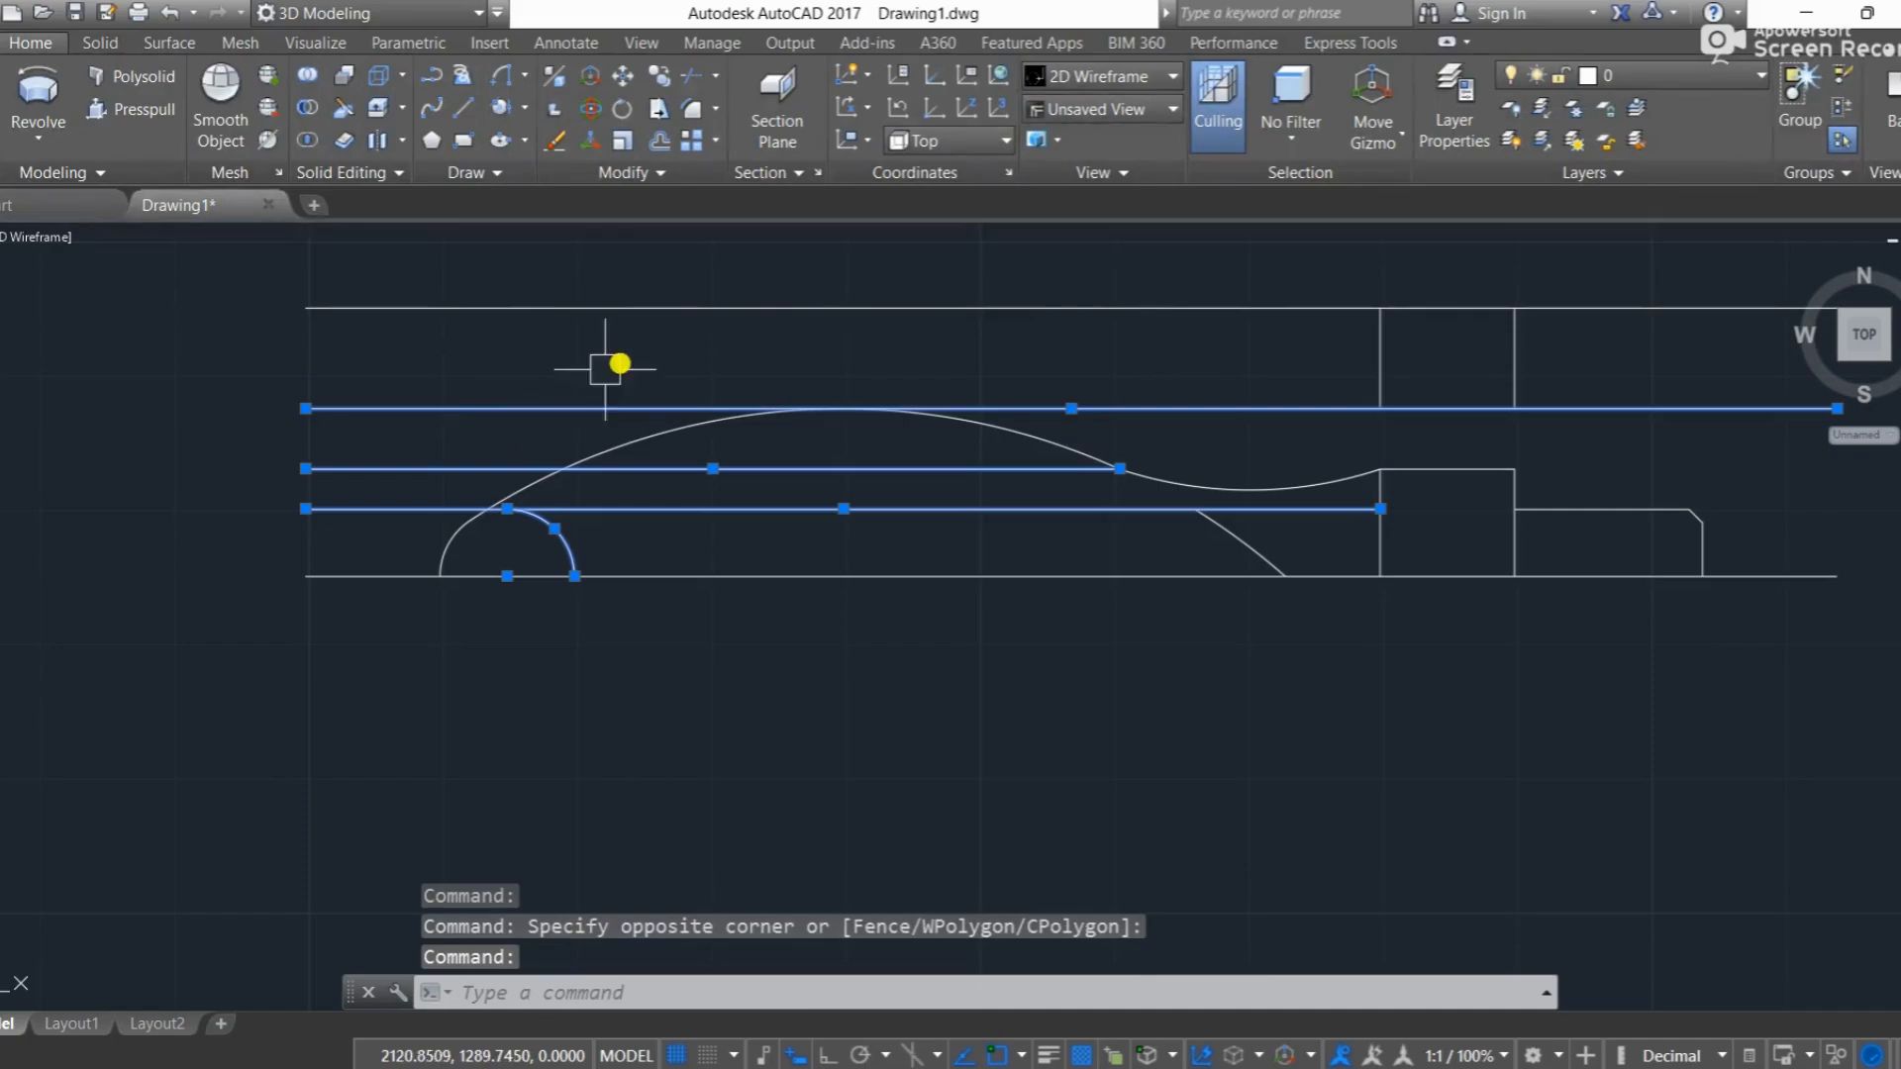
left_click(756, 302)
mouse_move(1629, 315)
left_mouse_down()
mouse_move(1451, 361)
mouse_move(1303, 356)
mouse_move(1260, 556)
left_mouse_up()
key("Delete")
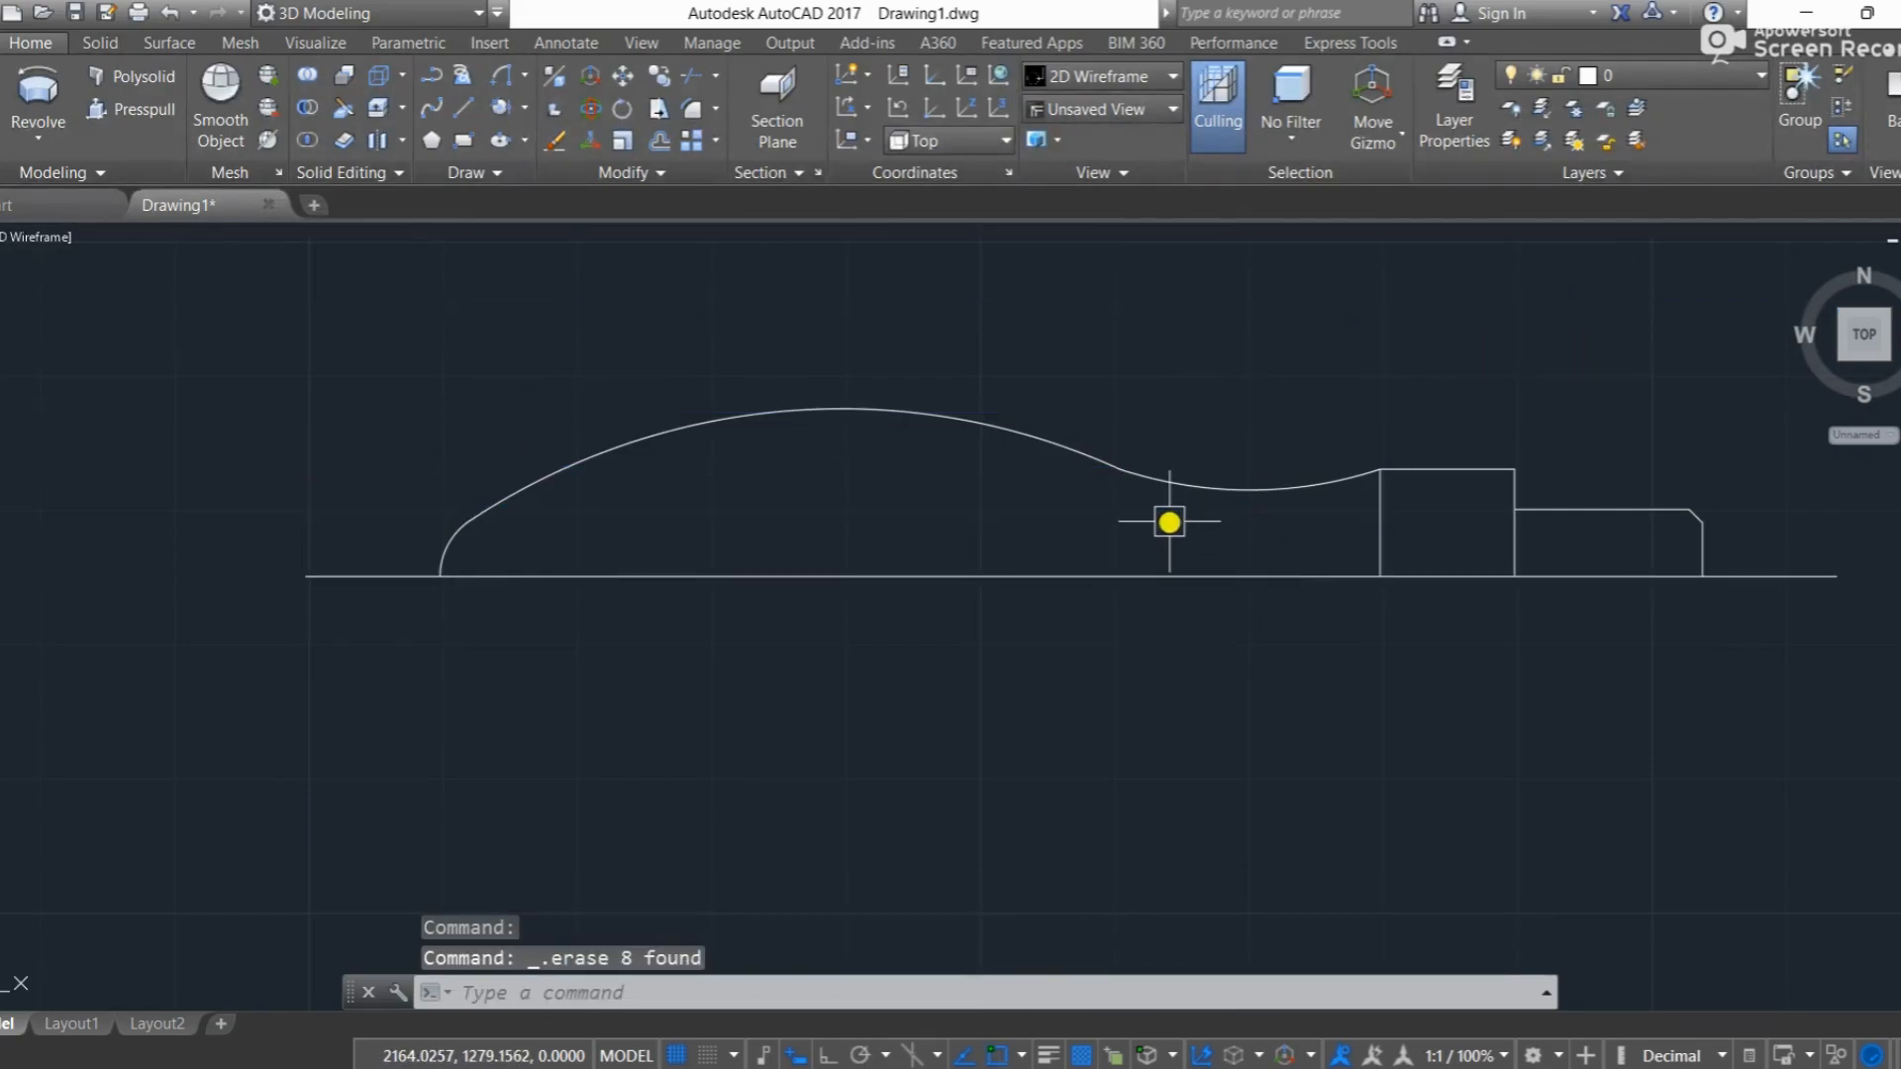
Step: Trim the collar's right vertical below the shank's upper edge and erase the collar's left vertical
key("Return")
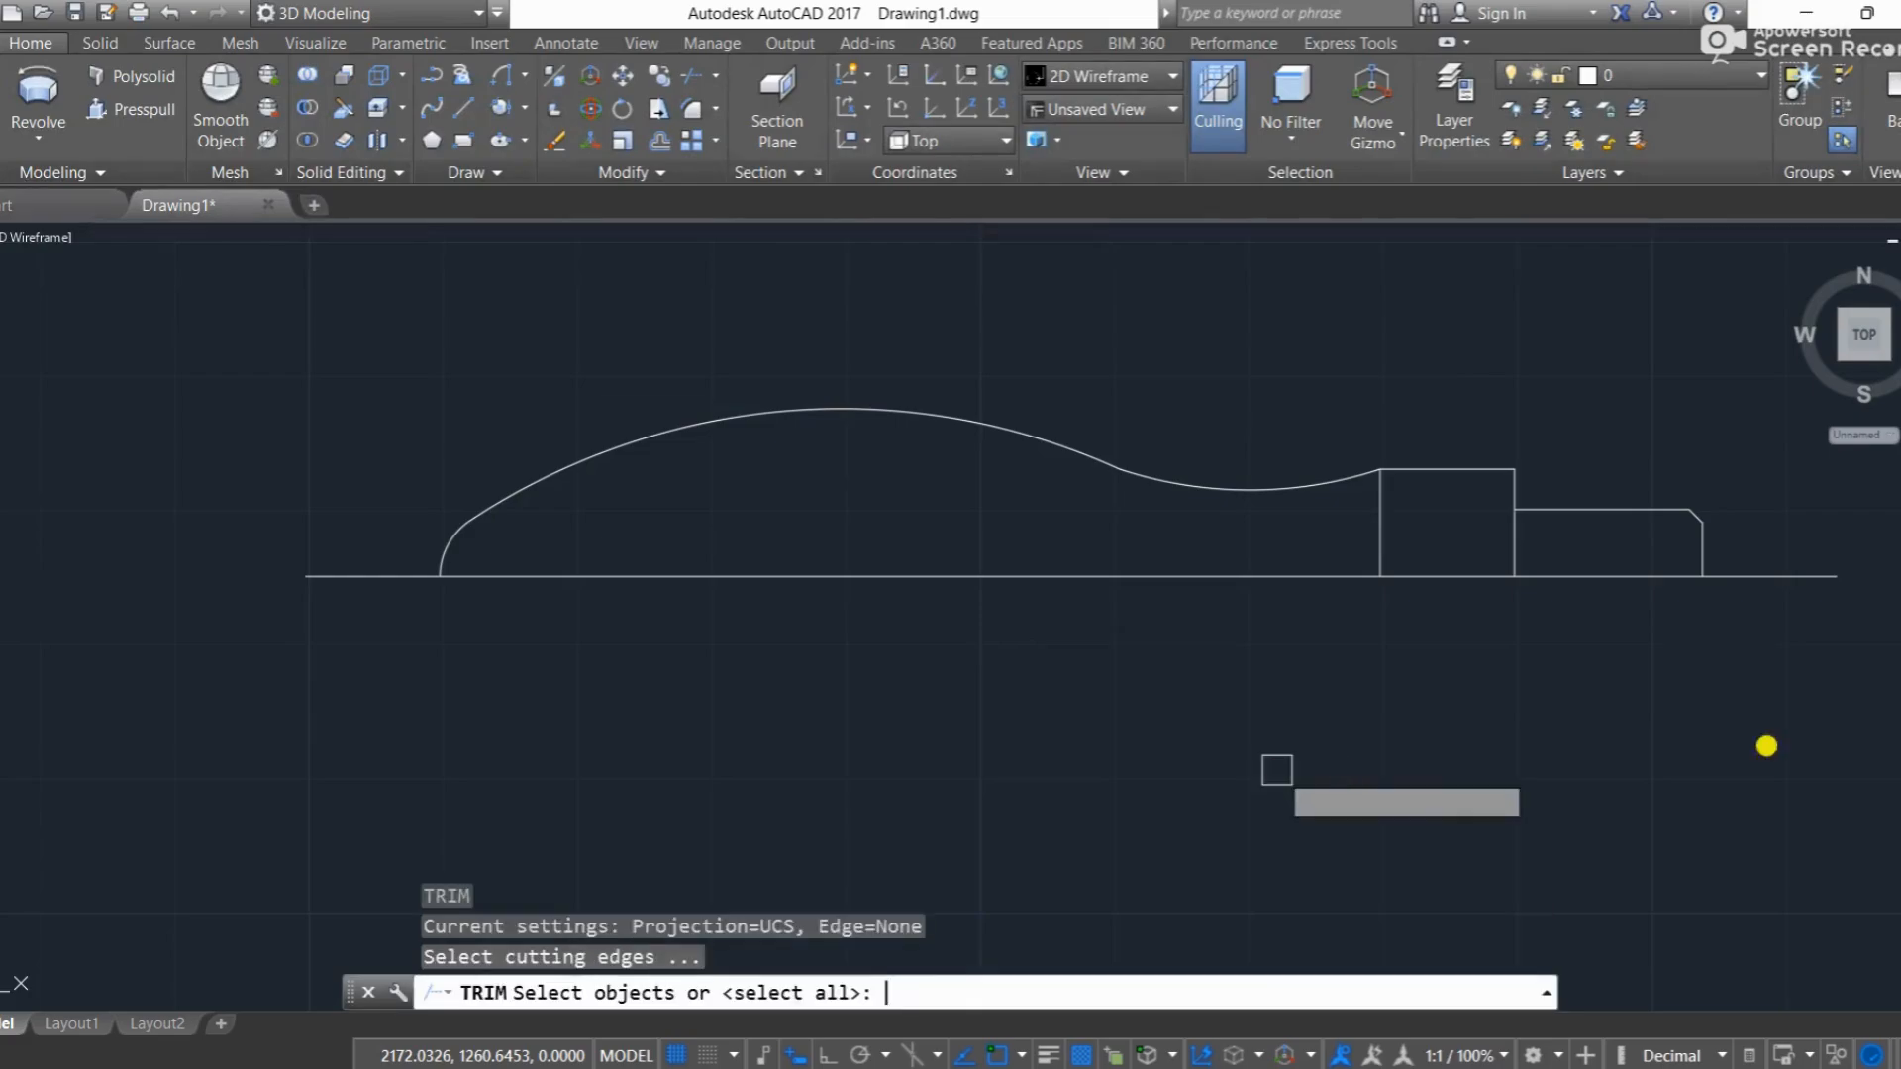
key("Return")
left_click(1515, 555)
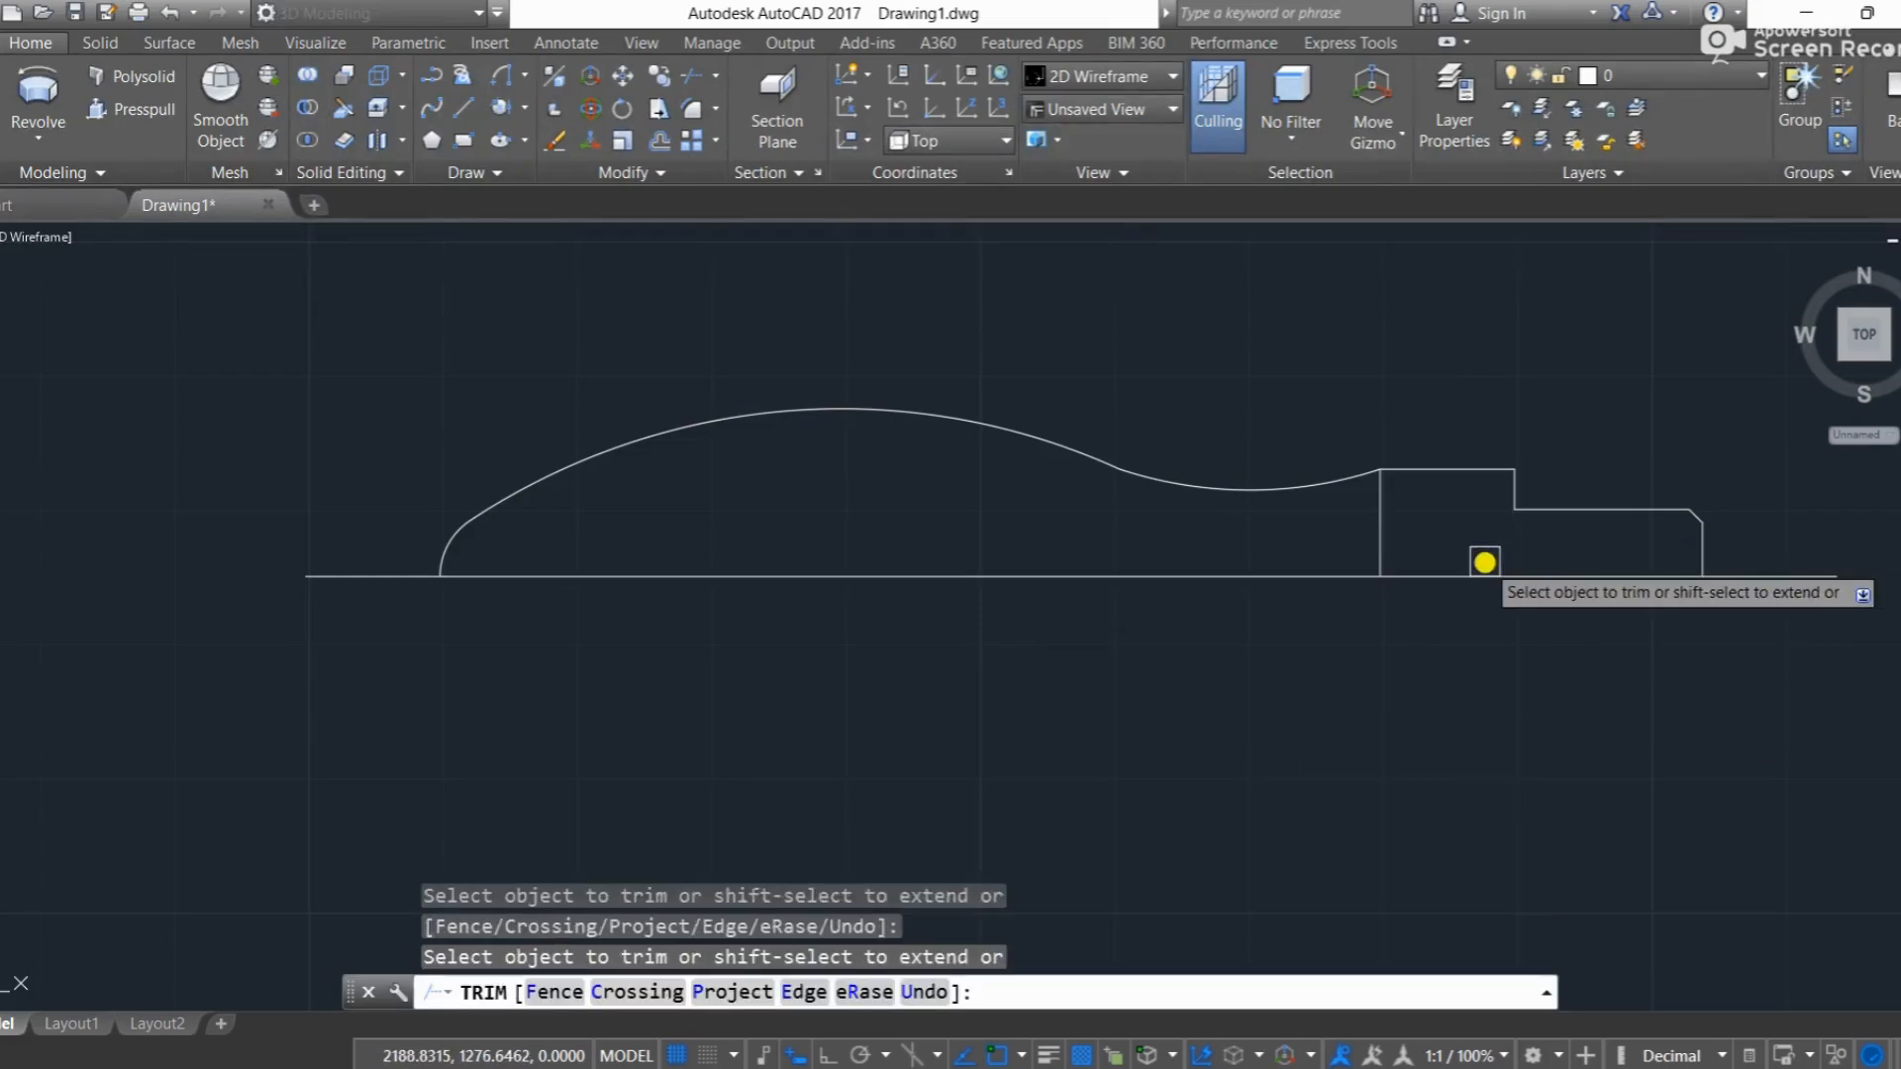
key("Escape")
left_click(1376, 541)
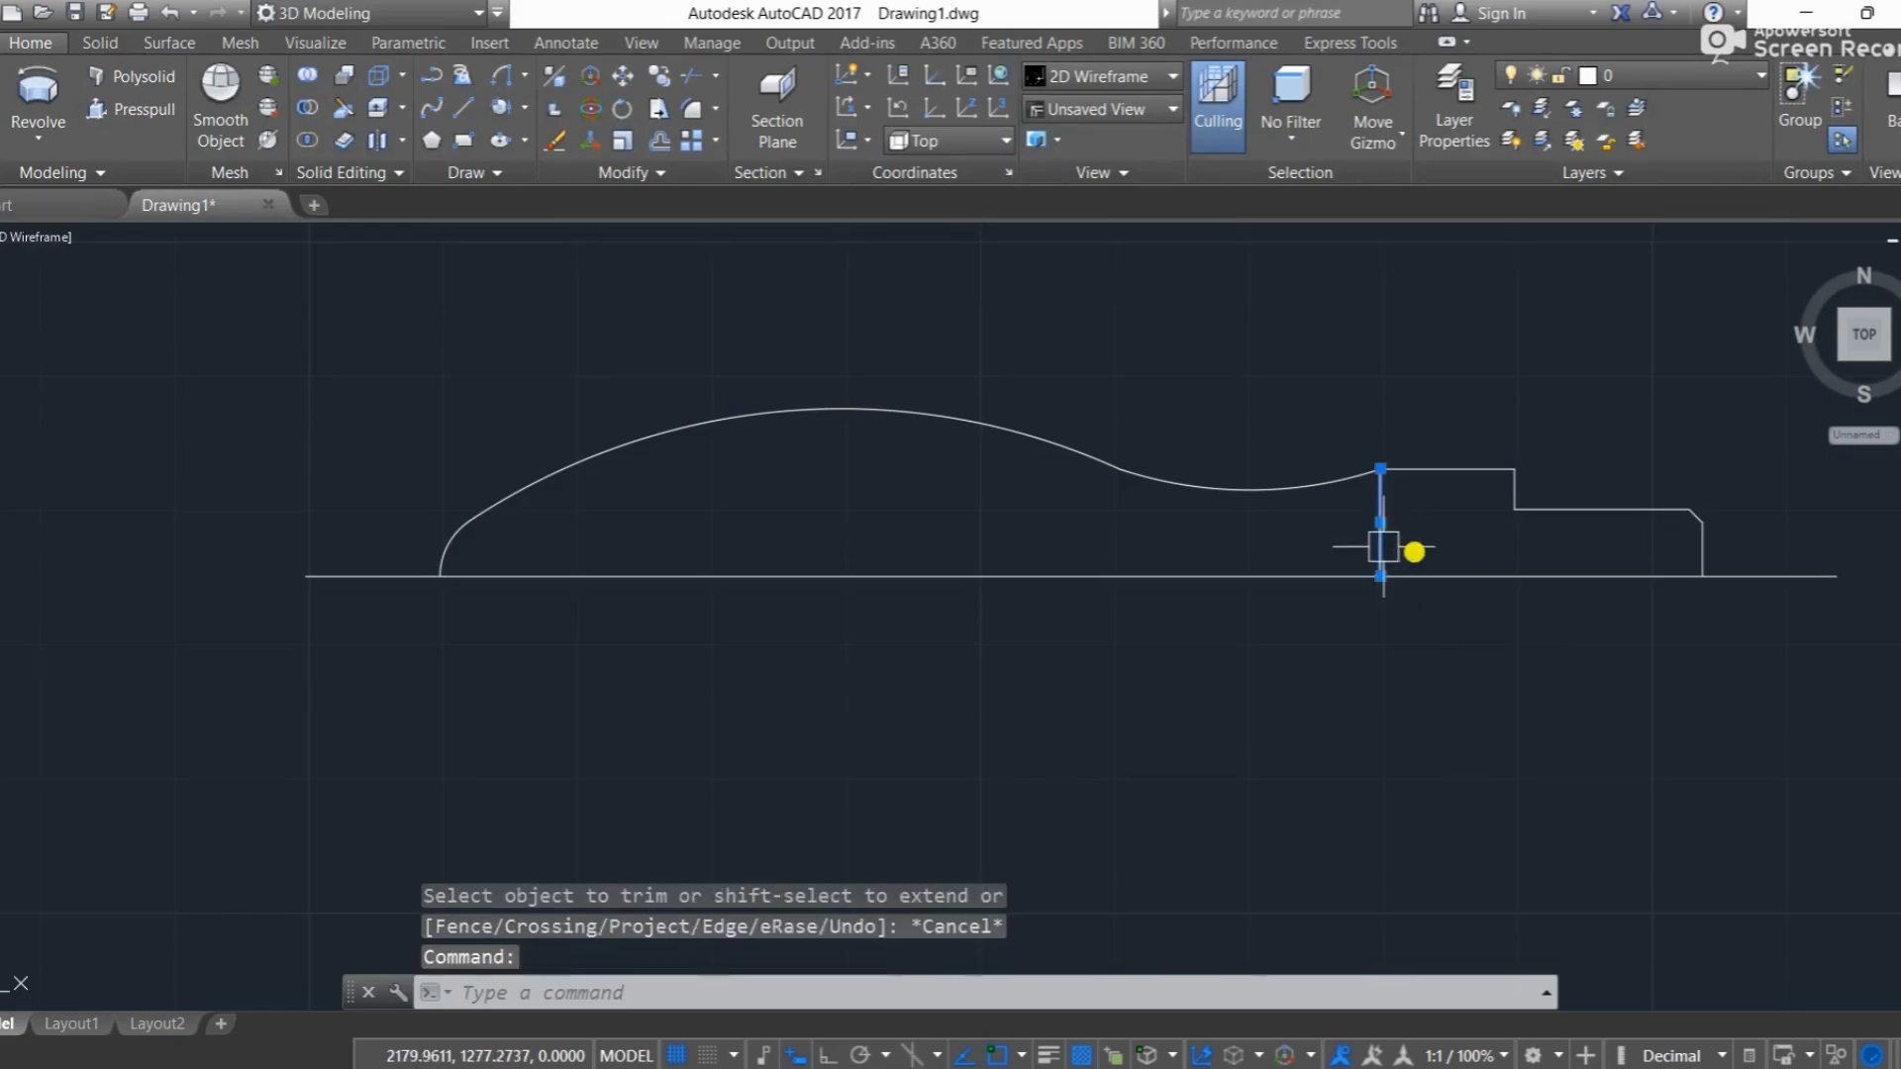
key("Delete")
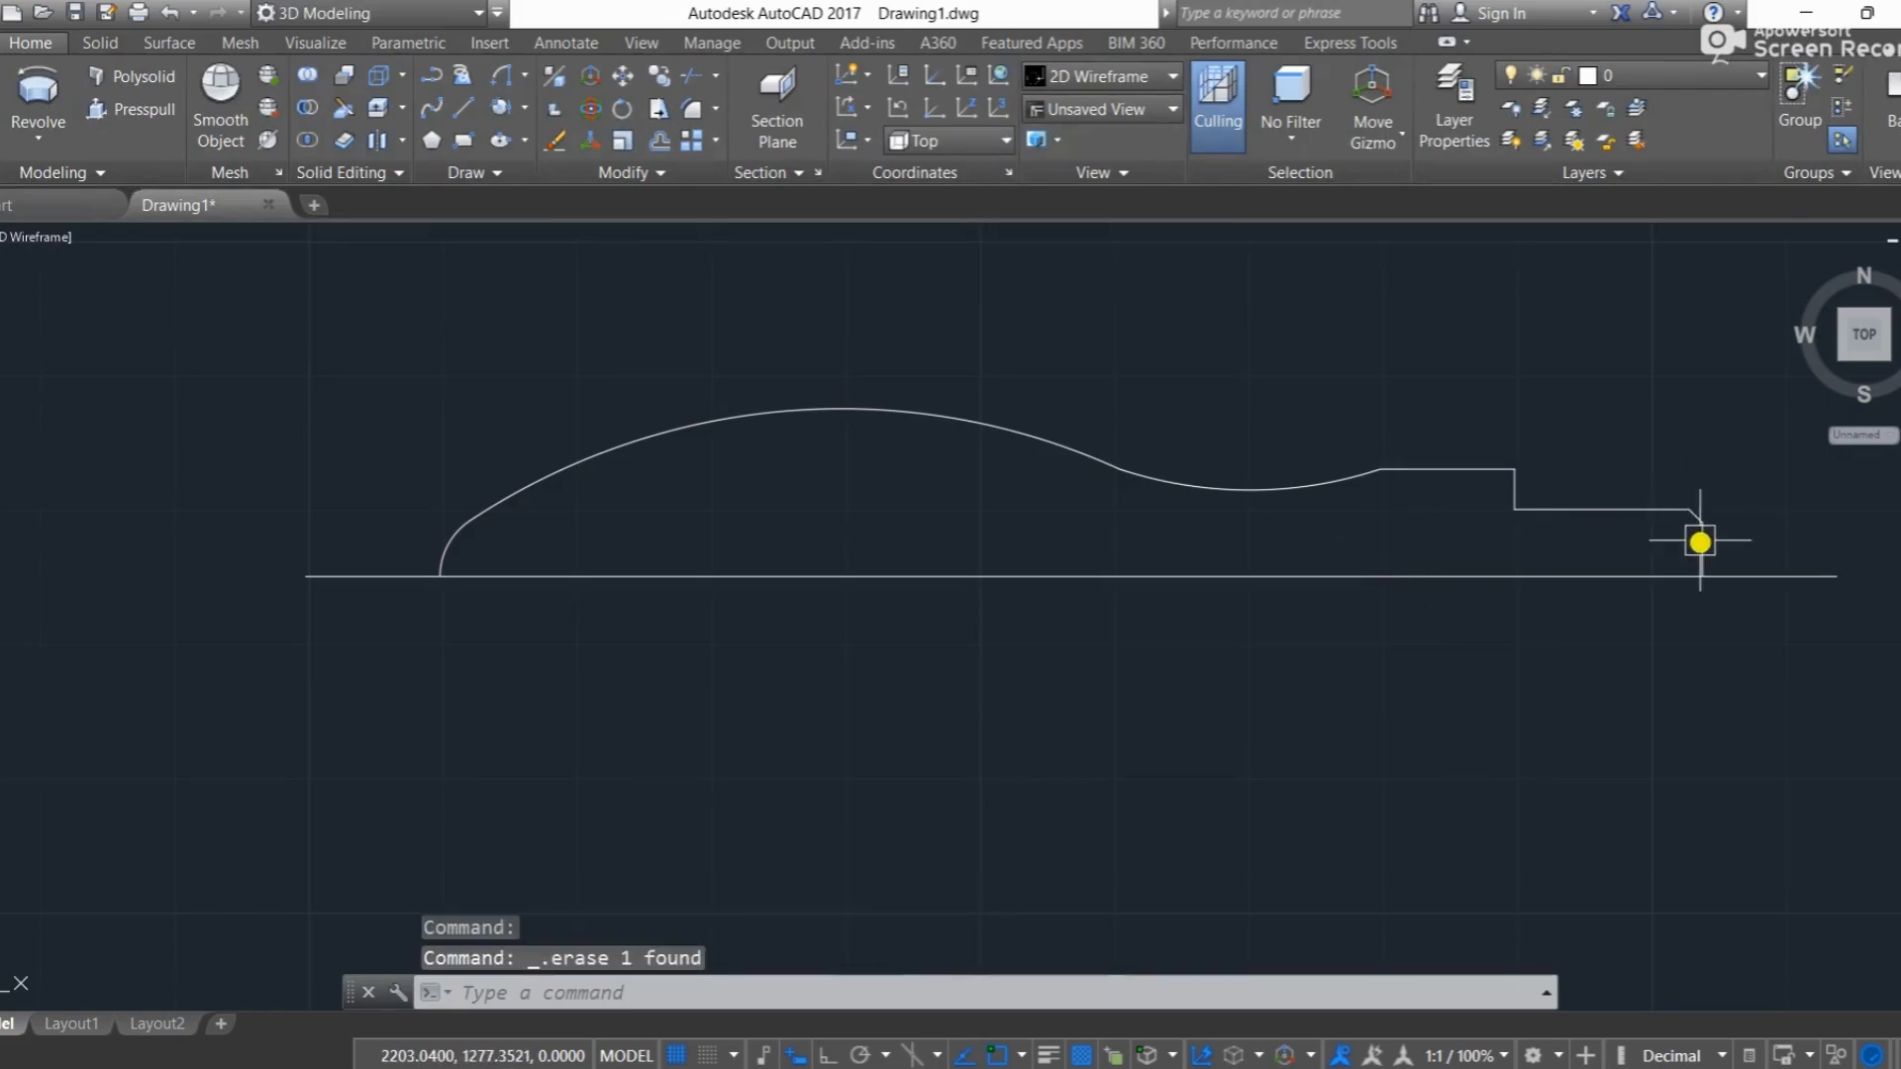
Step: Join all the profile's lines and arcs into one polyline and regenerate the drawing
mouse_move(1740, 525)
left_mouse_down()
mouse_move(1502, 500)
mouse_move(950, 310)
mouse_move(603, 365)
mouse_move(414, 484)
mouse_move(414, 546)
left_mouse_up()
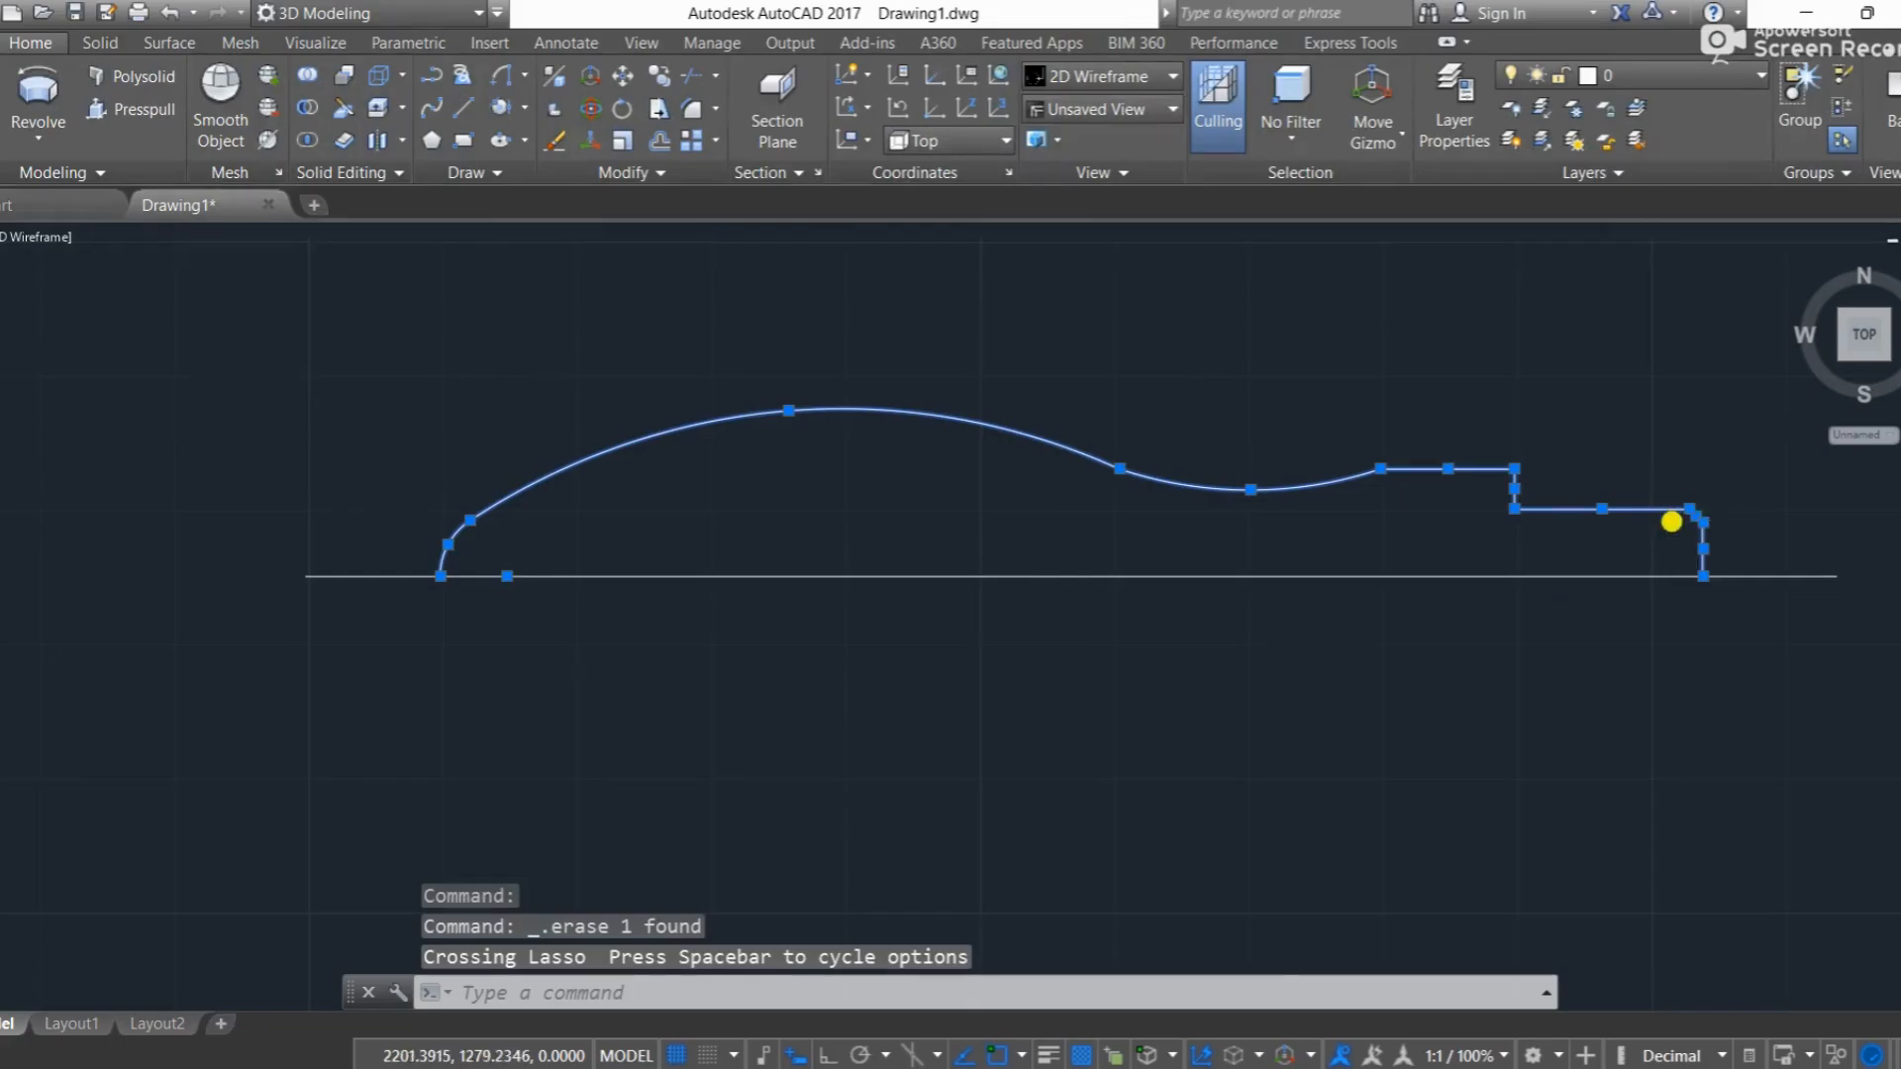
scroll(1671, 522, "up", 4)
scroll(1659, 546, "down", 4)
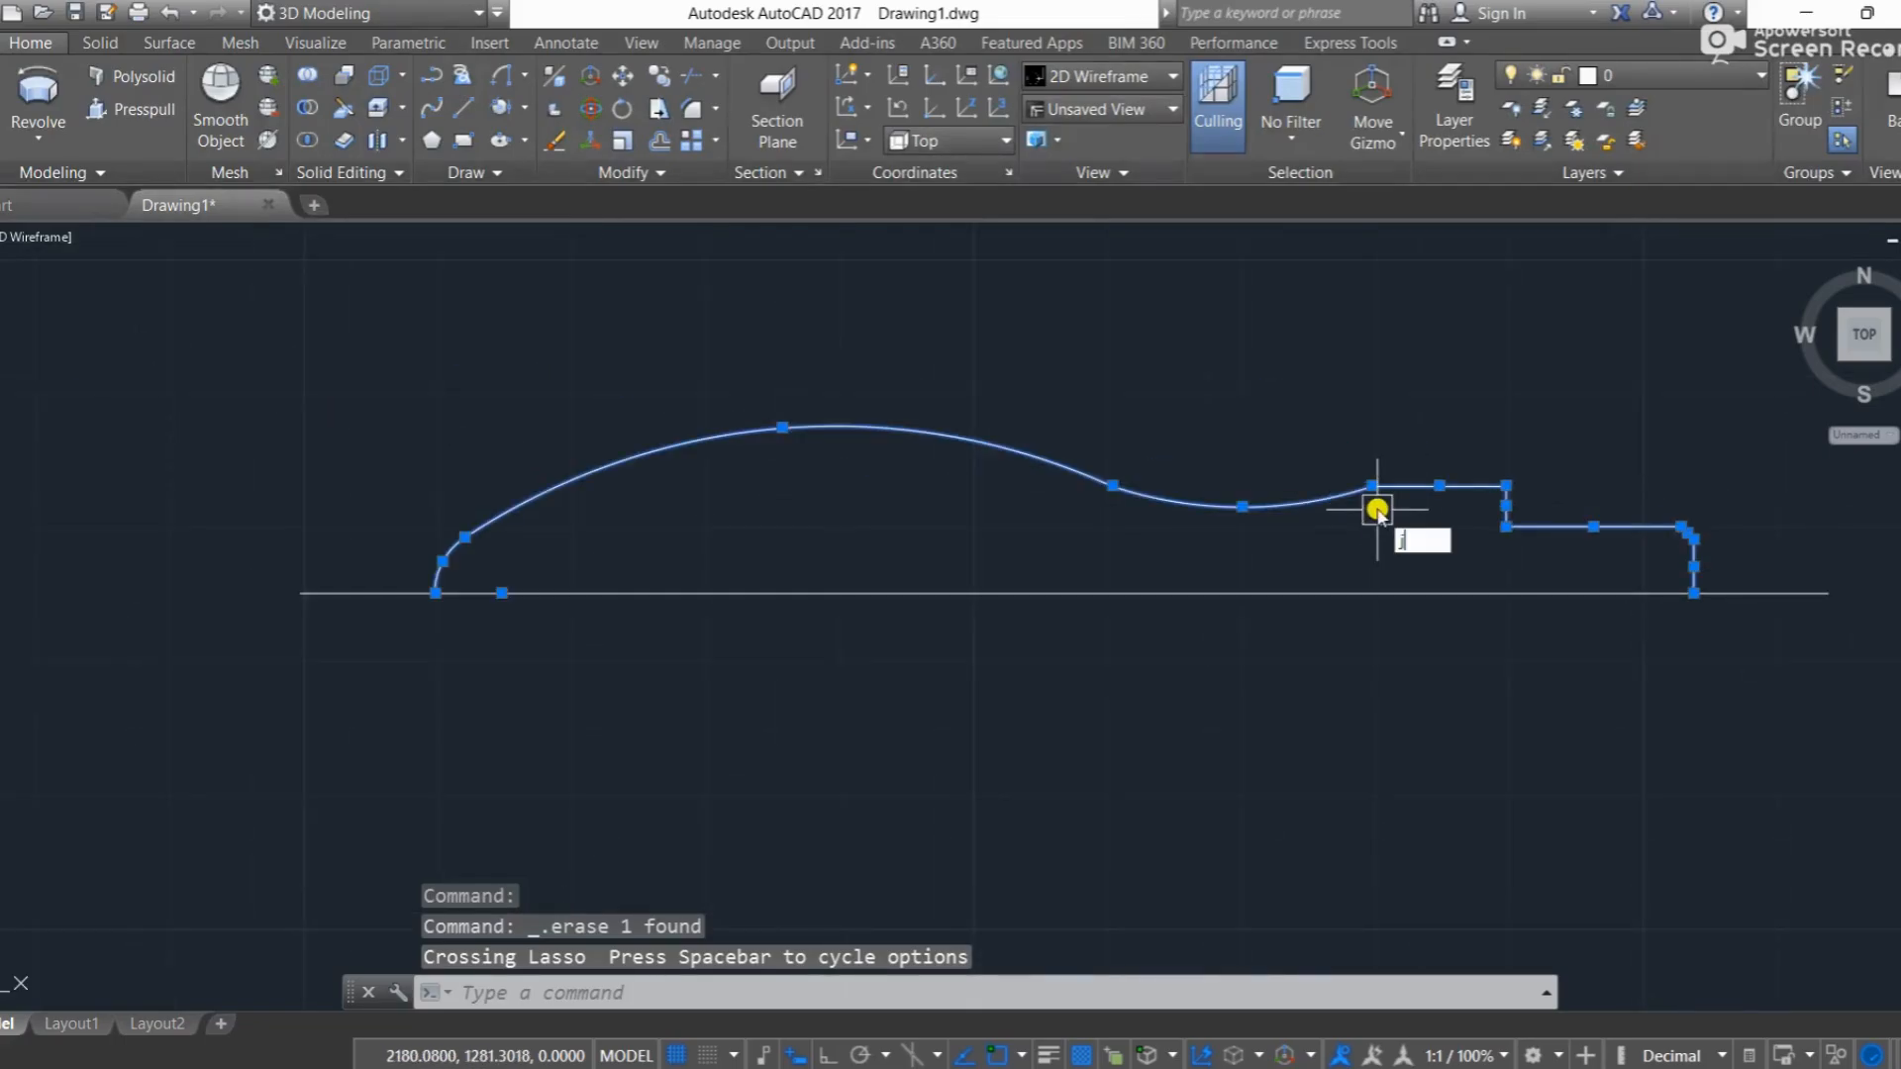
key("Return")
type("re")
key("Return")
Step: Revolve the joined profile 360 degrees about the axis running from the shank's lower end to the rounded tip
left_click(1468, 473)
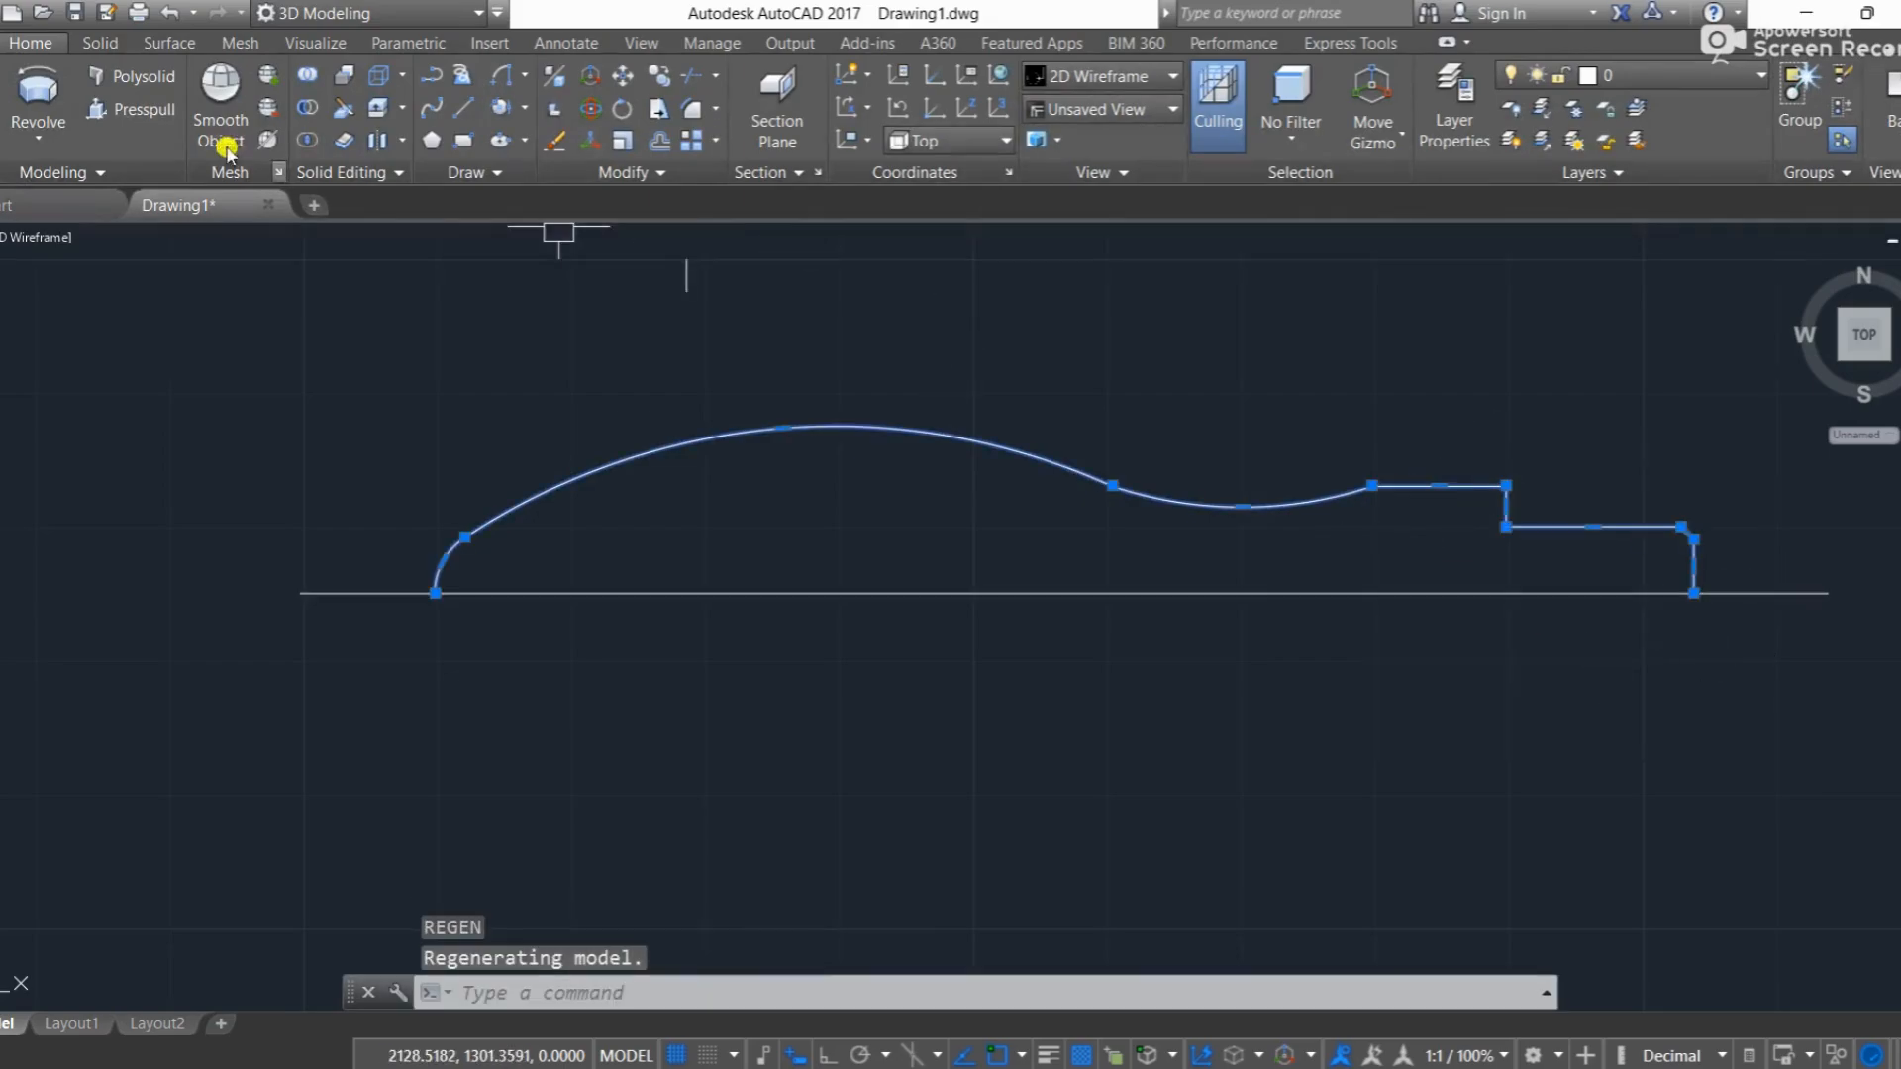
left_click(84, 119)
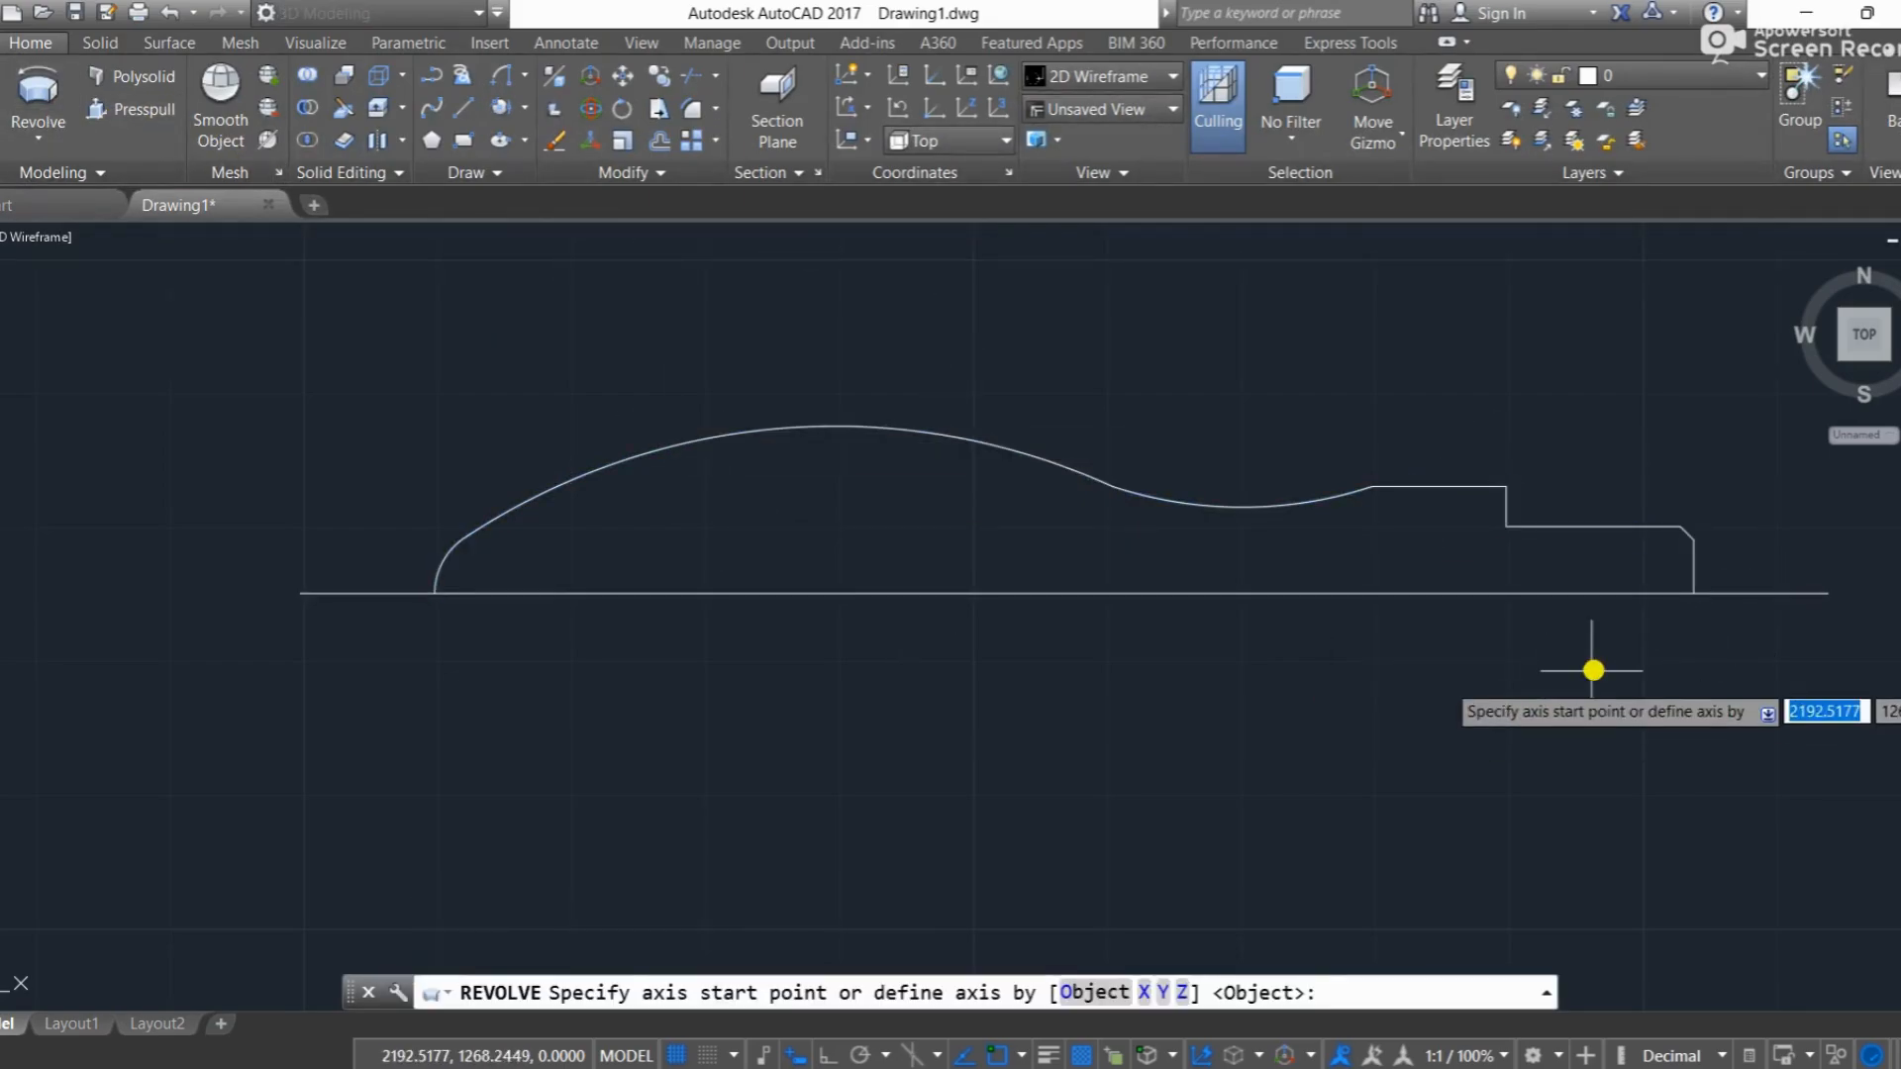
left_click(1690, 593)
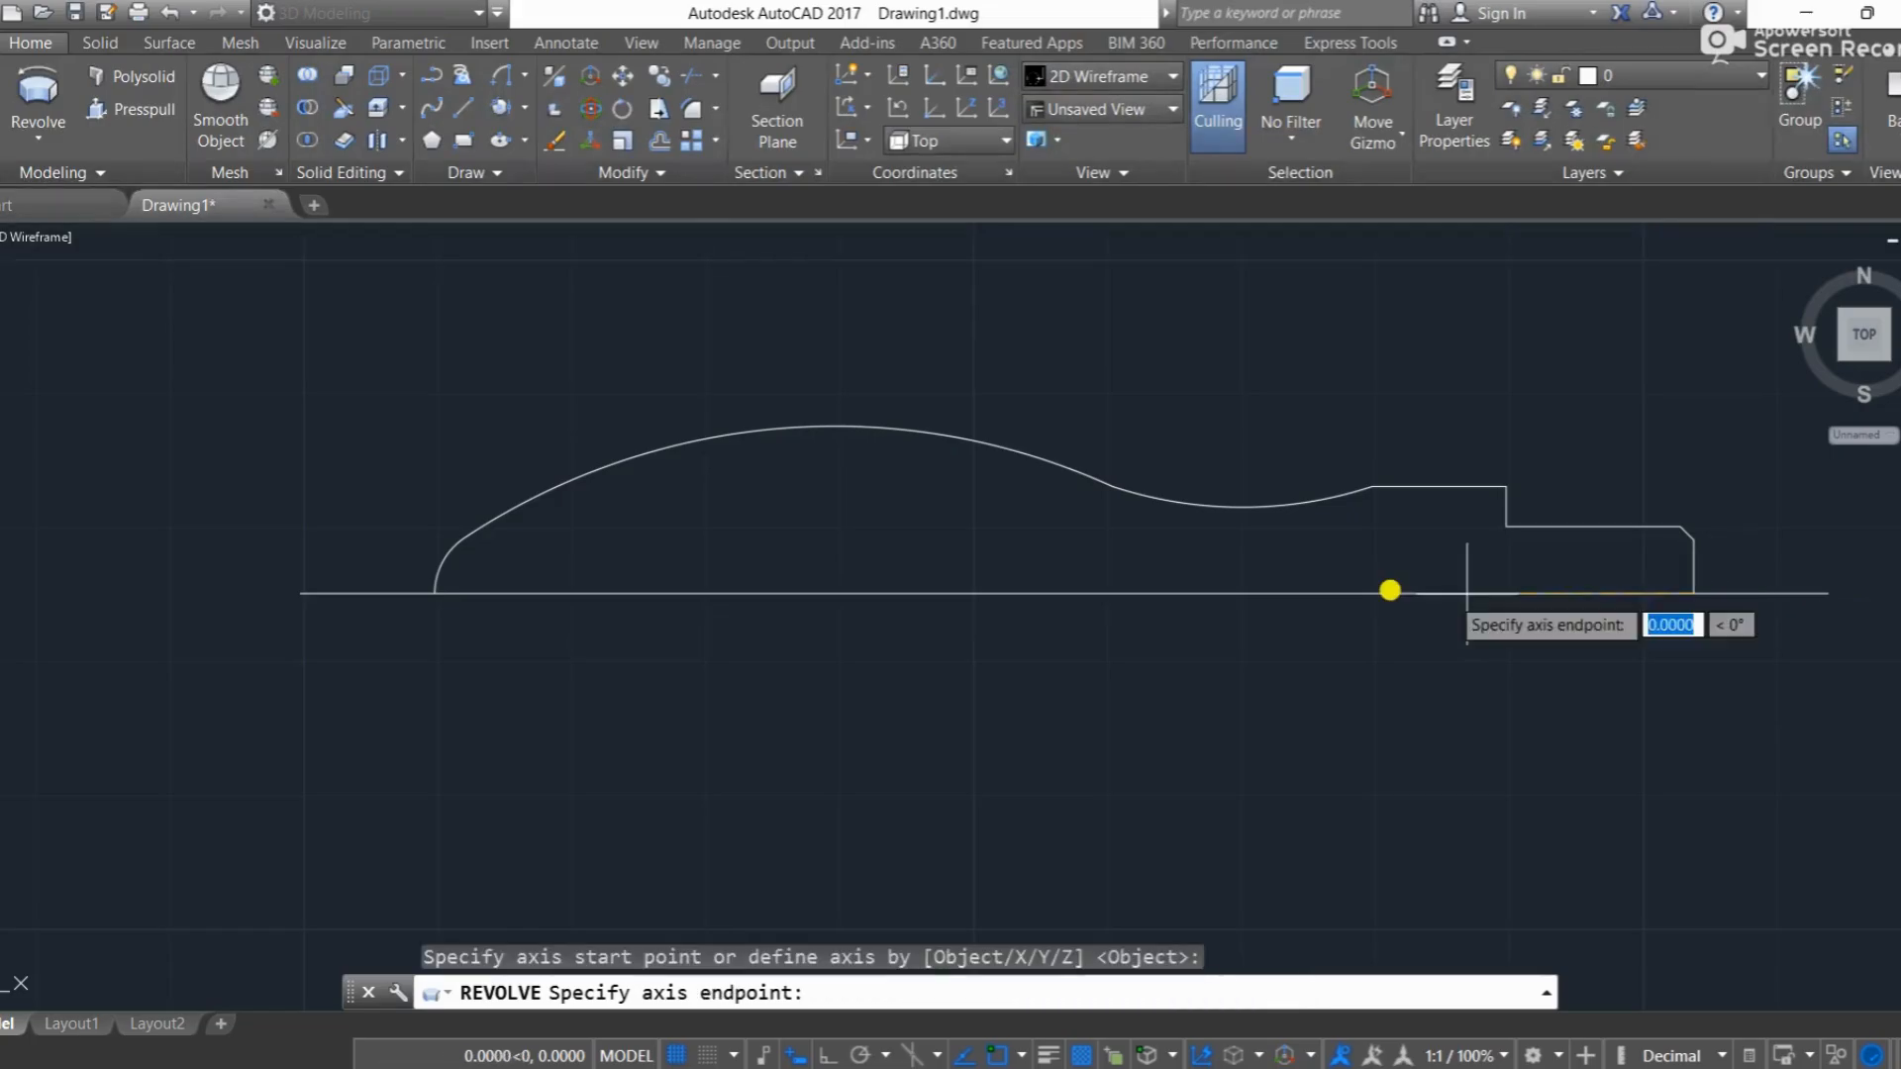
left_click(435, 592)
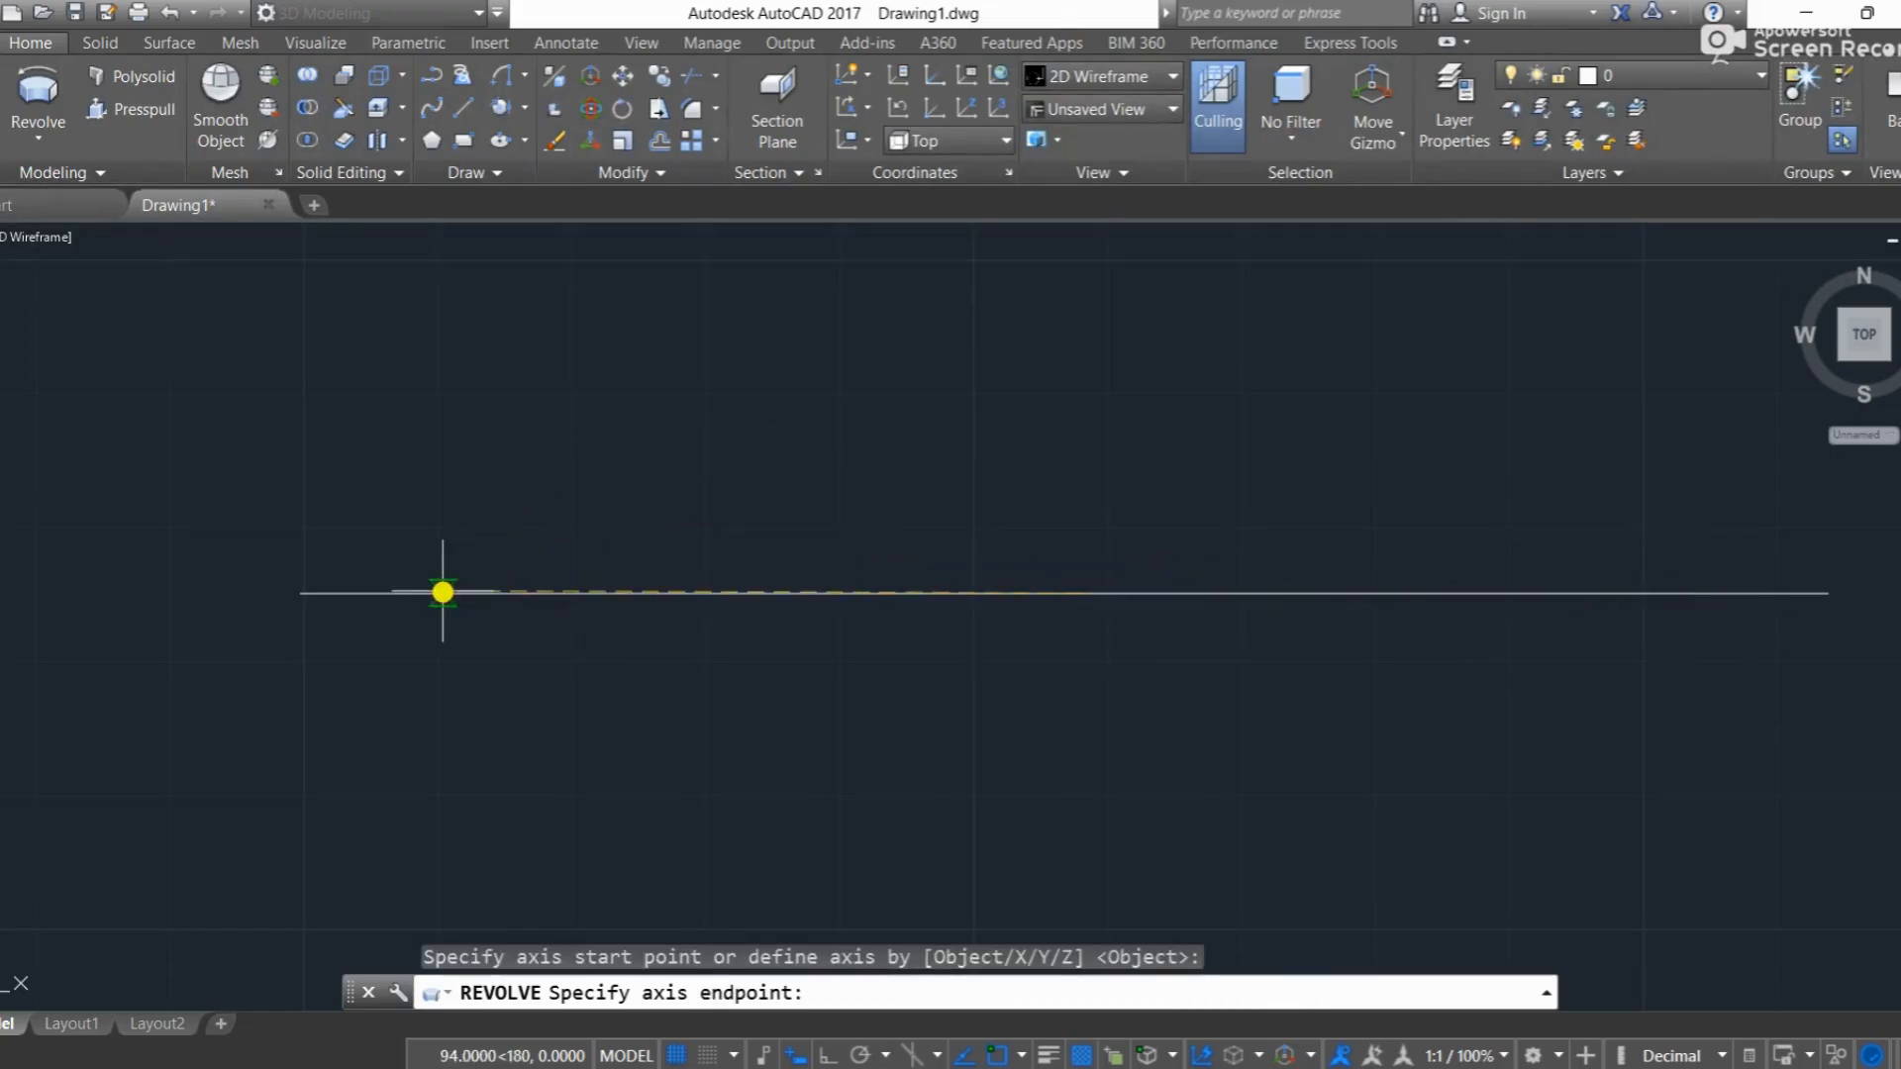
key("Return")
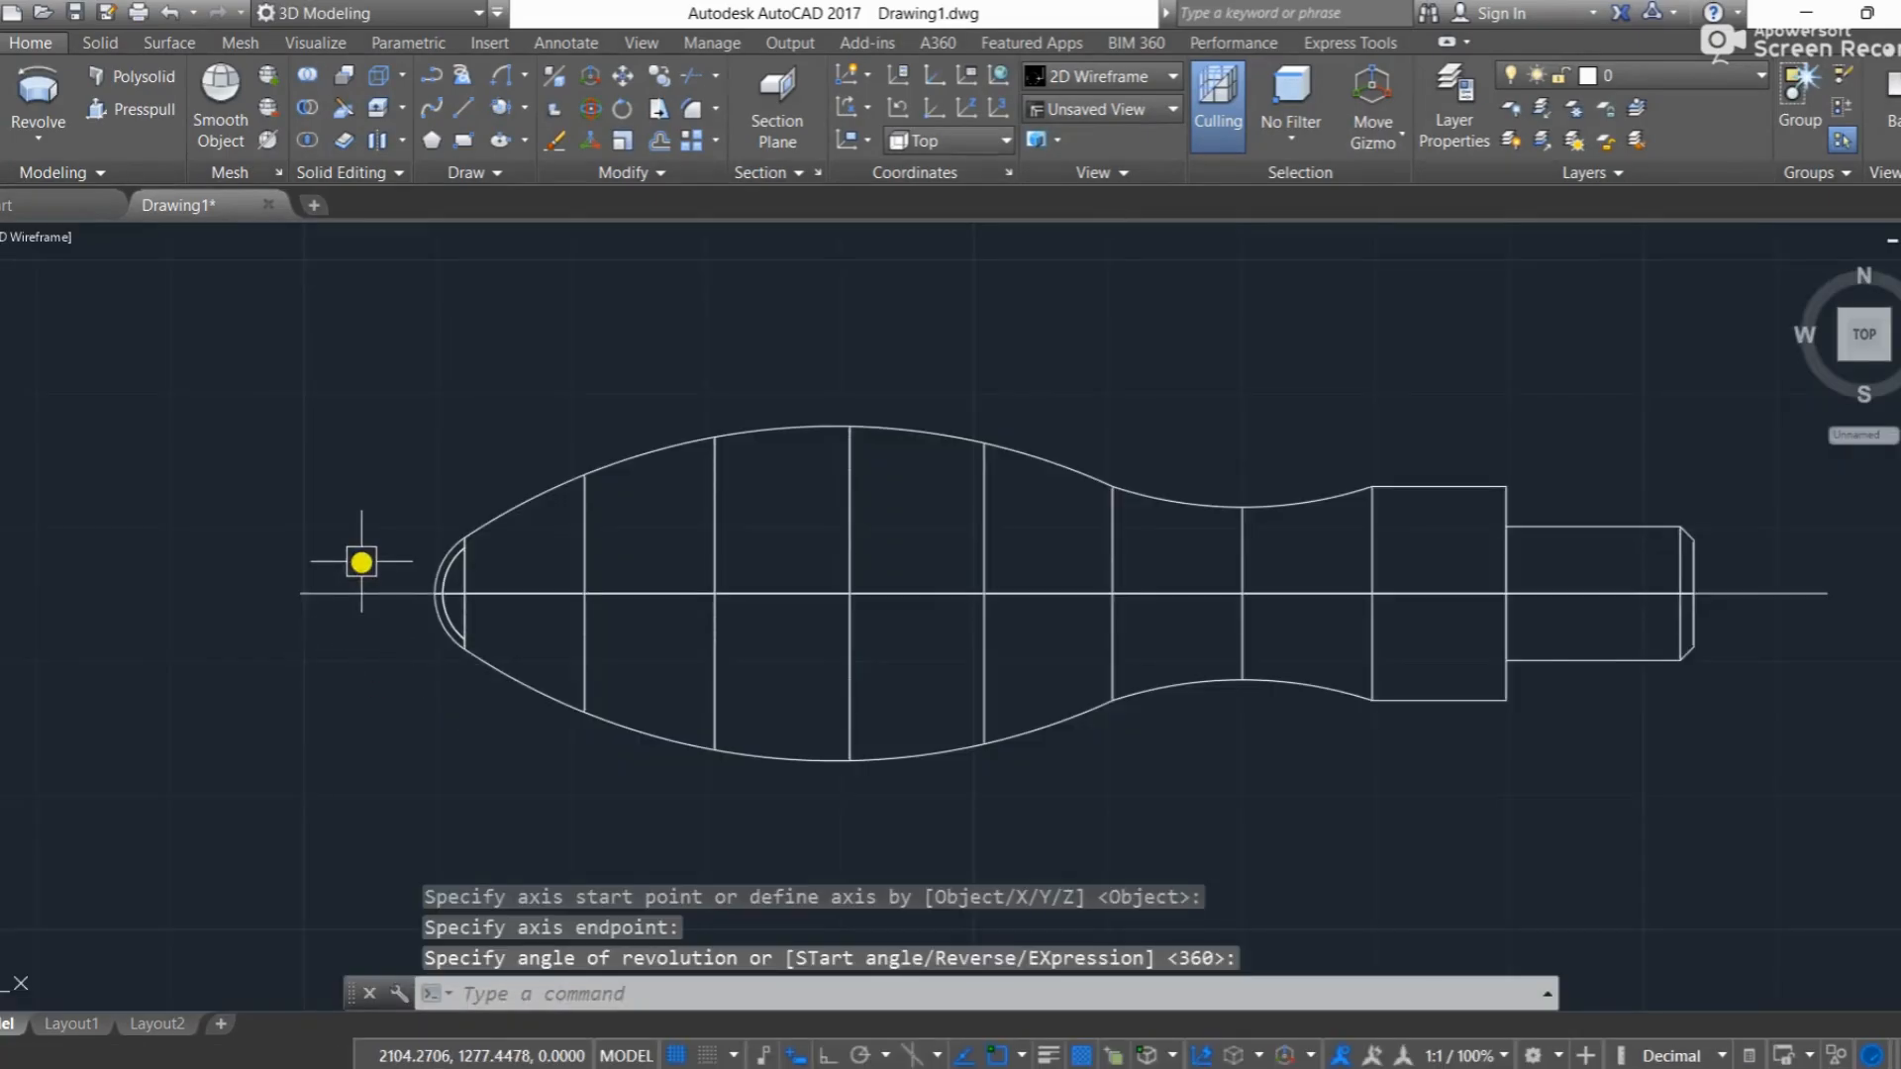
Step: Erase the leftover axis line through the revolved solid
left_click(360, 606)
left_click(307, 563)
key("Delete")
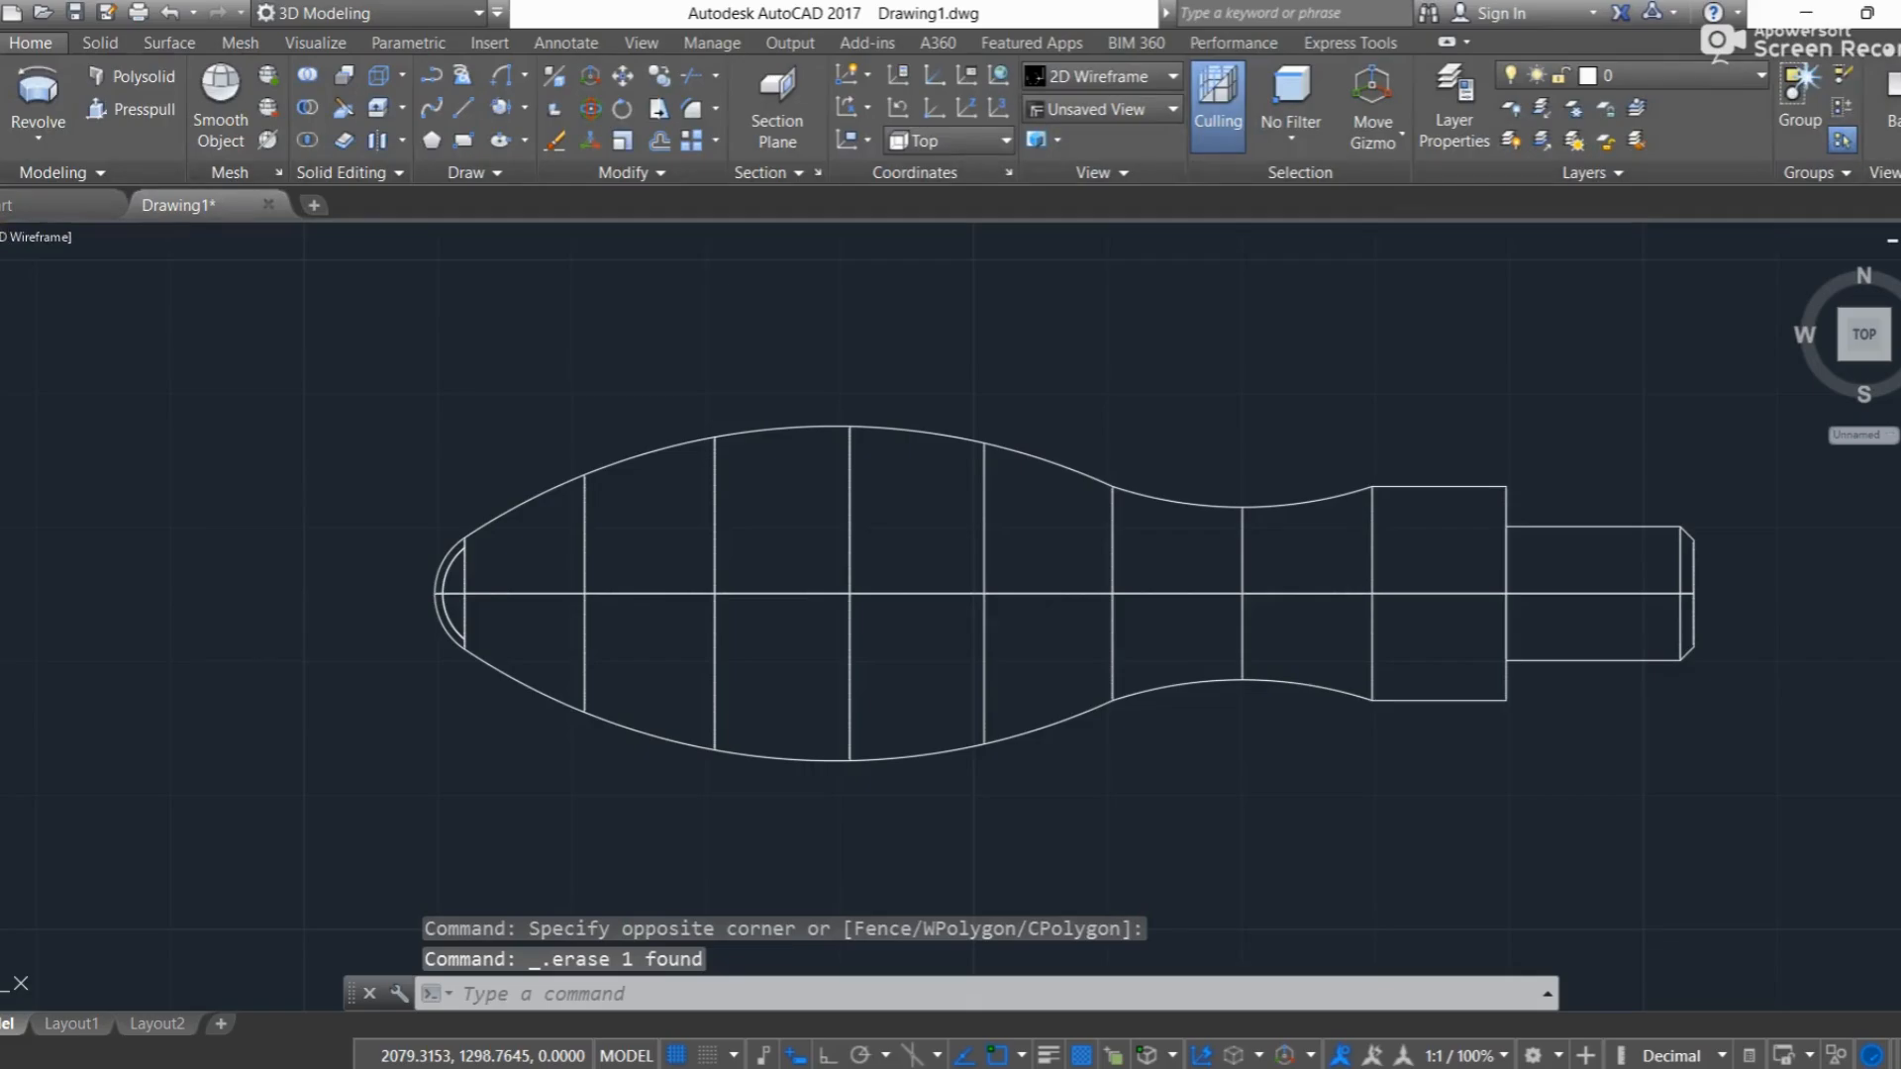
Step: Display the handle in the Realistic visual style from the SW Isometric view
left_click(40, 241)
left_click(99, 385)
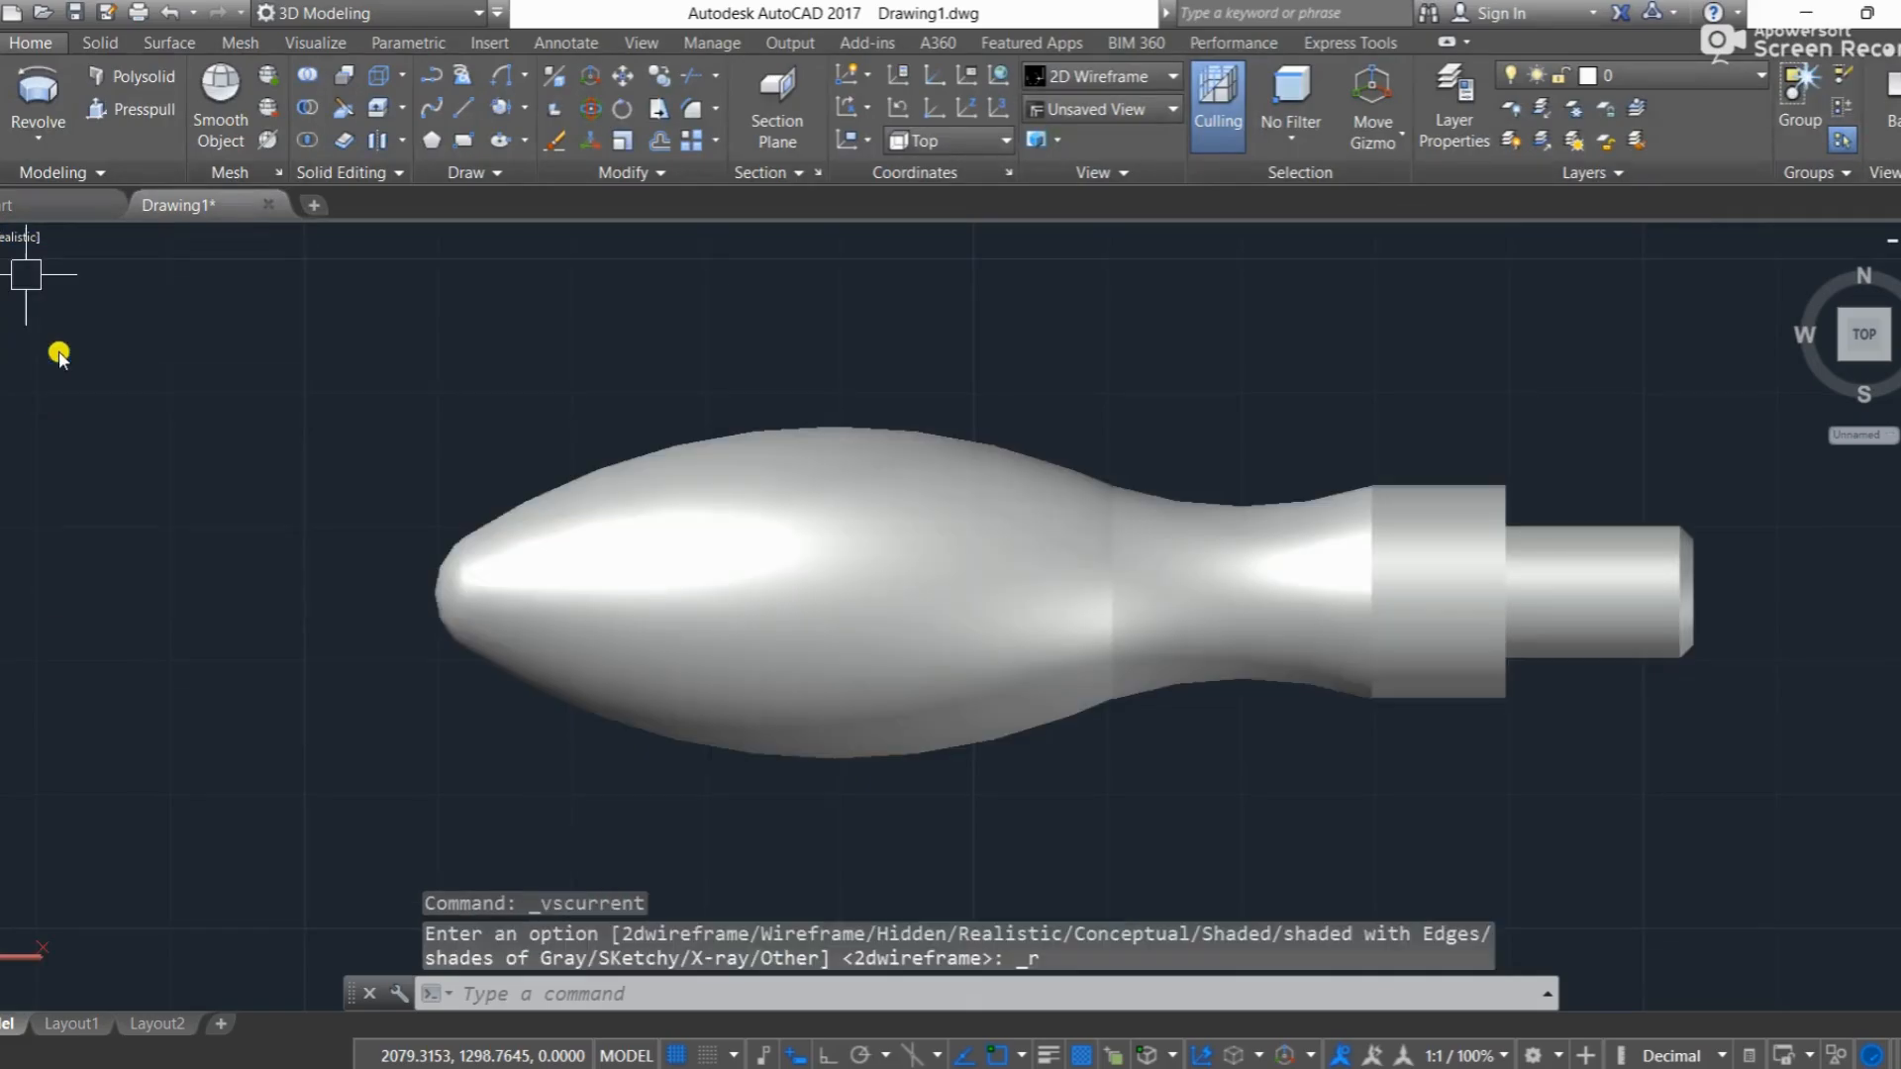
left_click(2, 238)
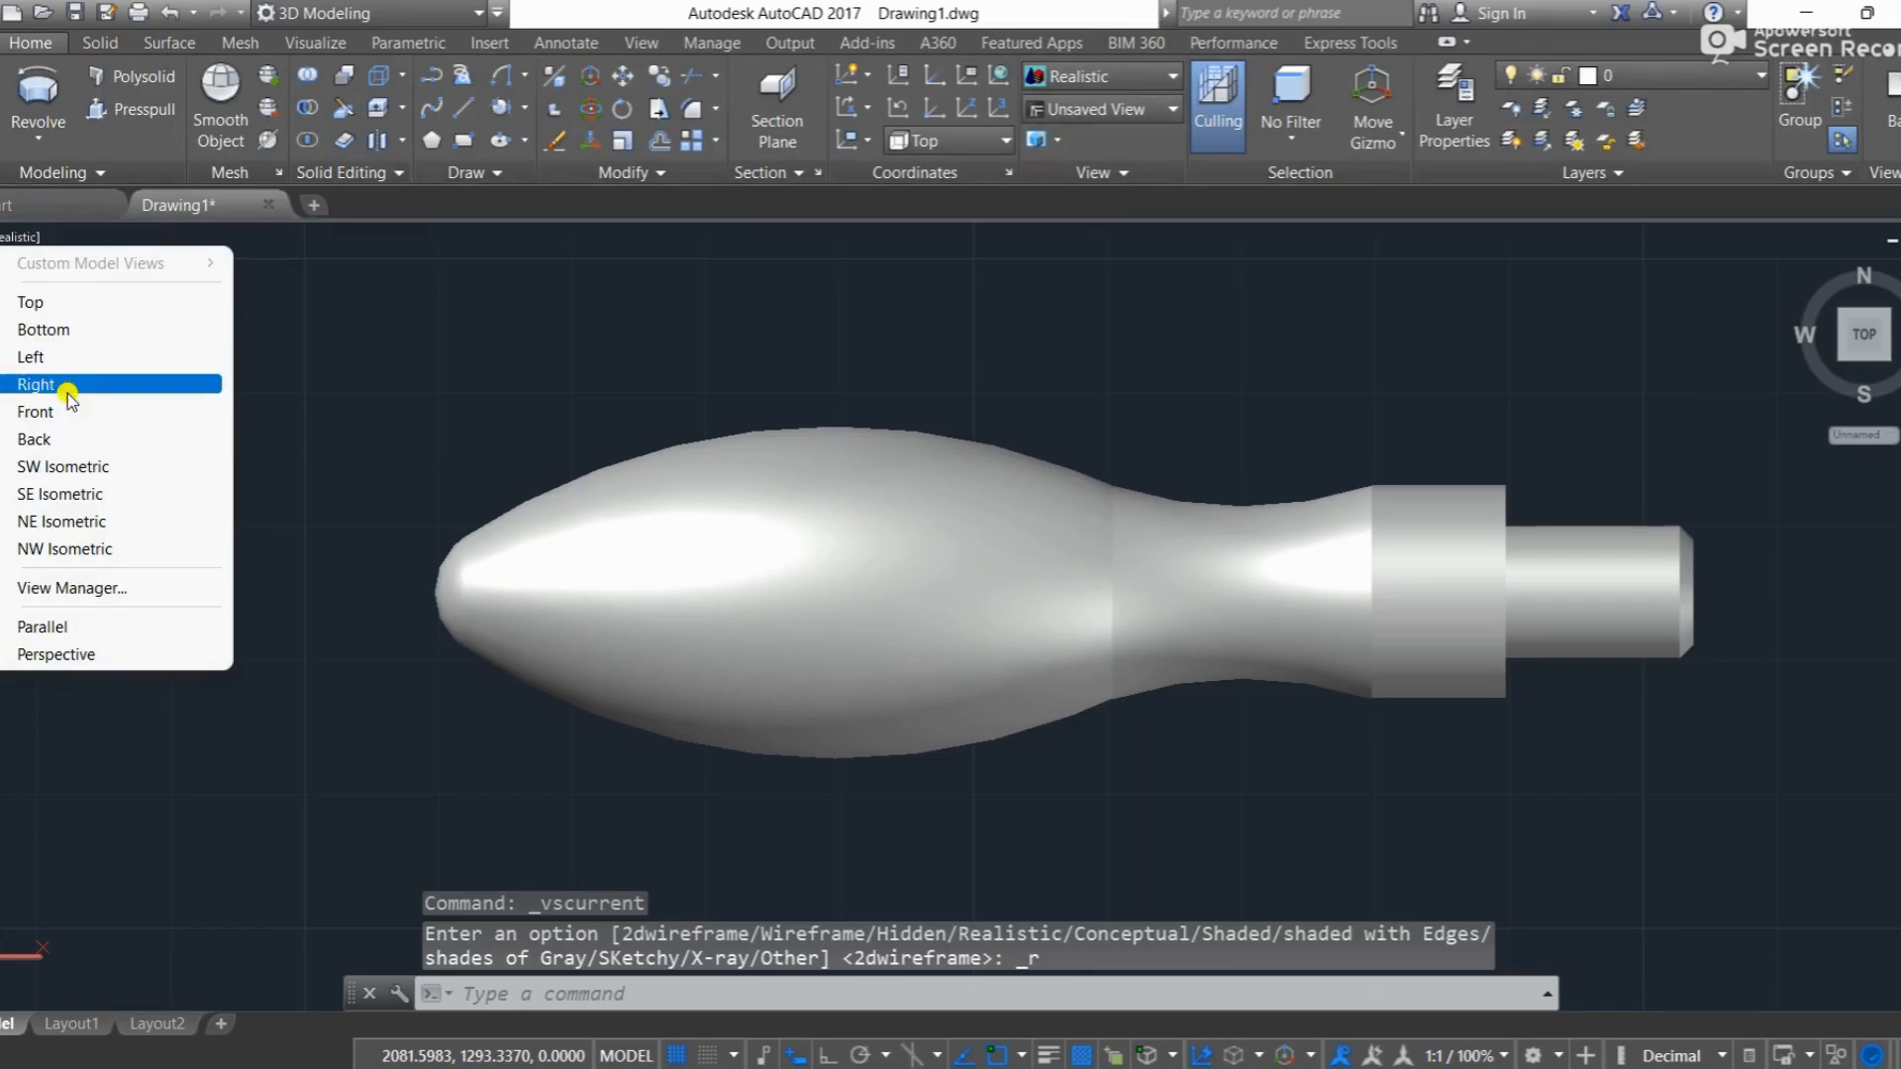
left_click(82, 461)
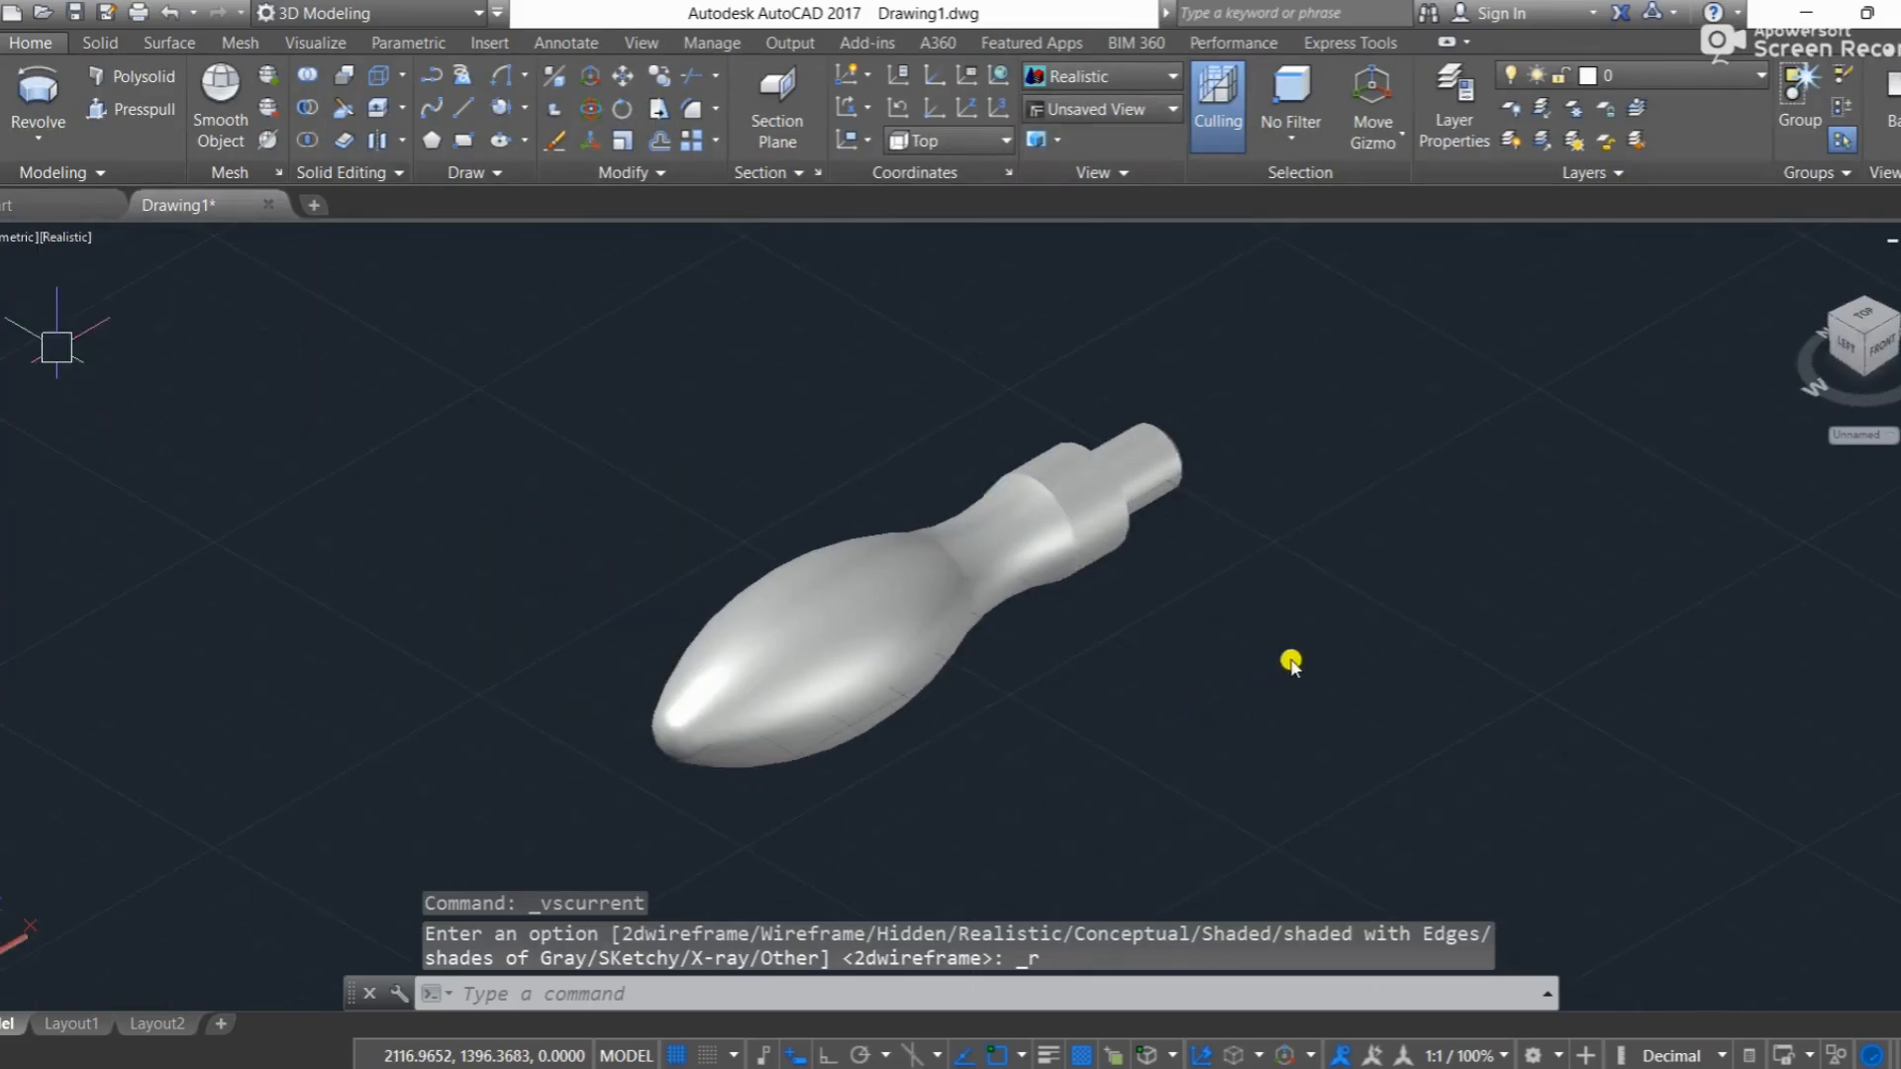
middle_click_drag(1353, 583, 950, 641, "shift")
left_click(1132, 583)
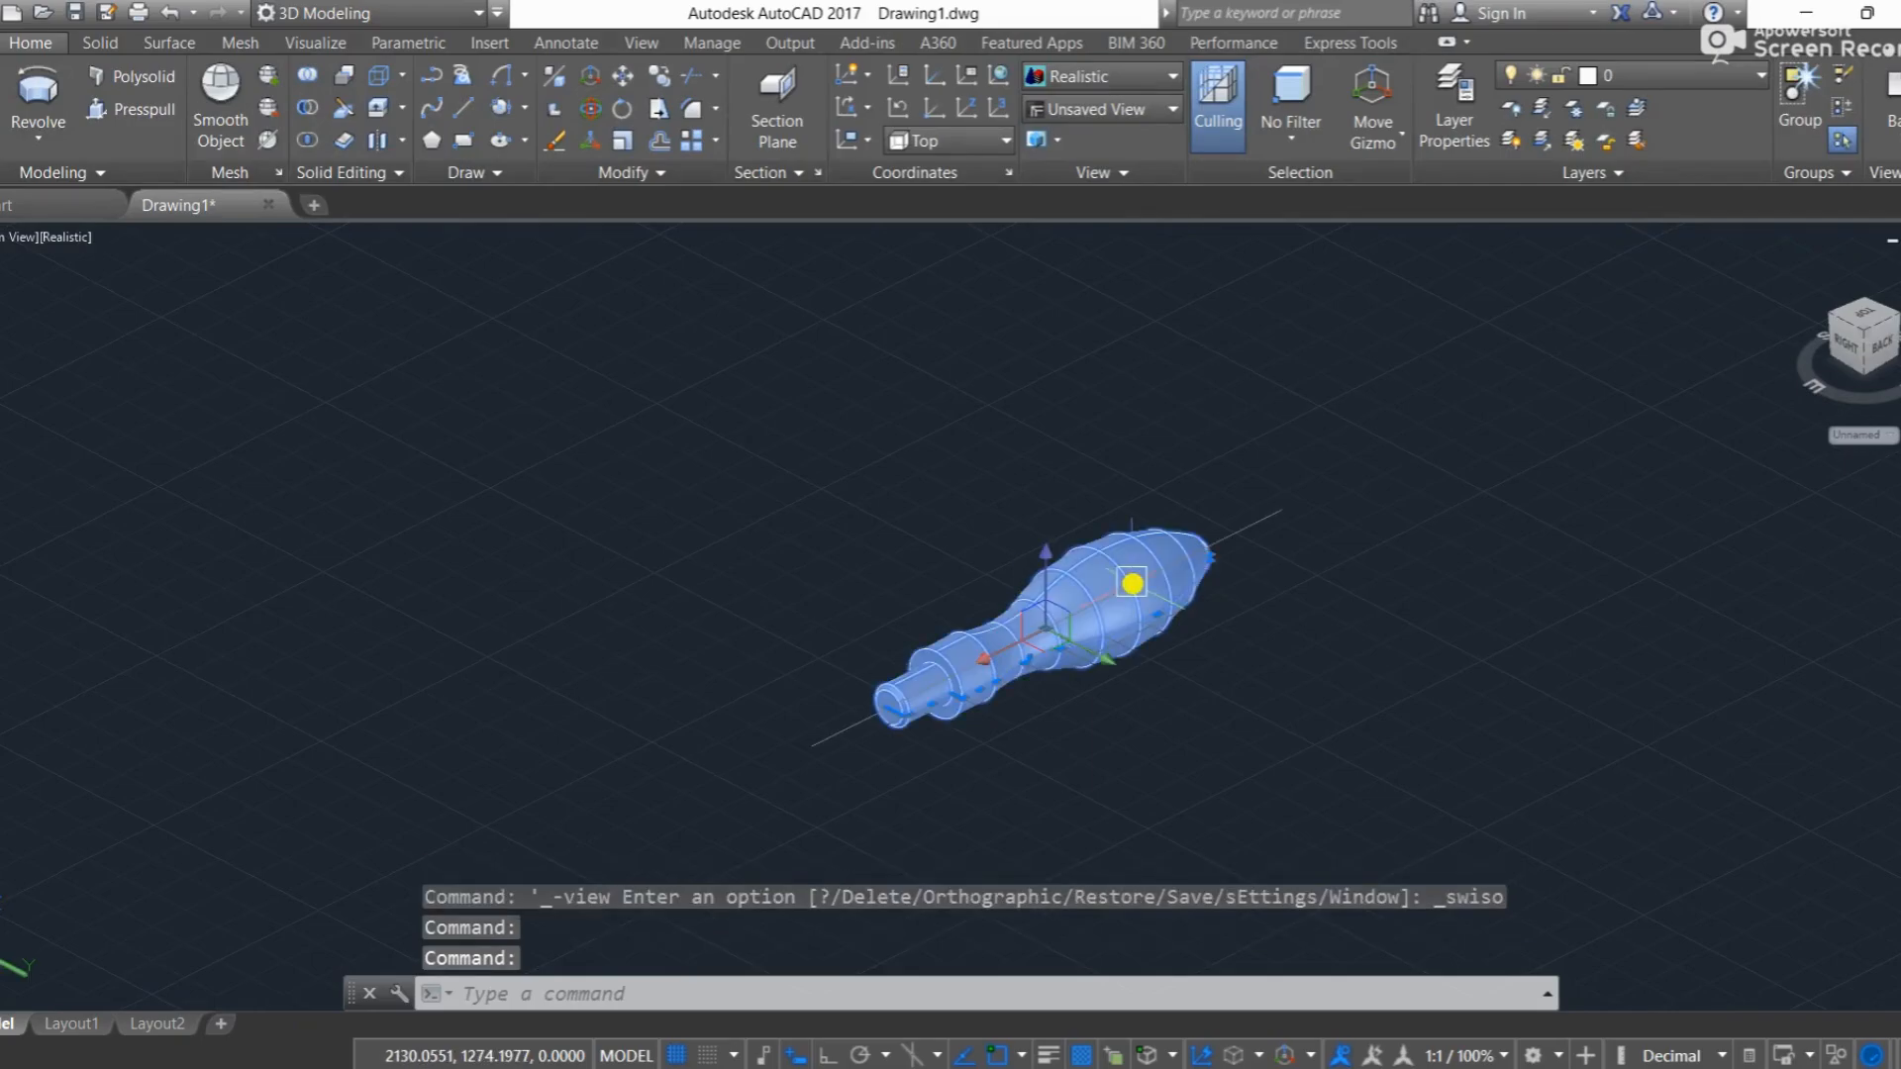
key("Delete")
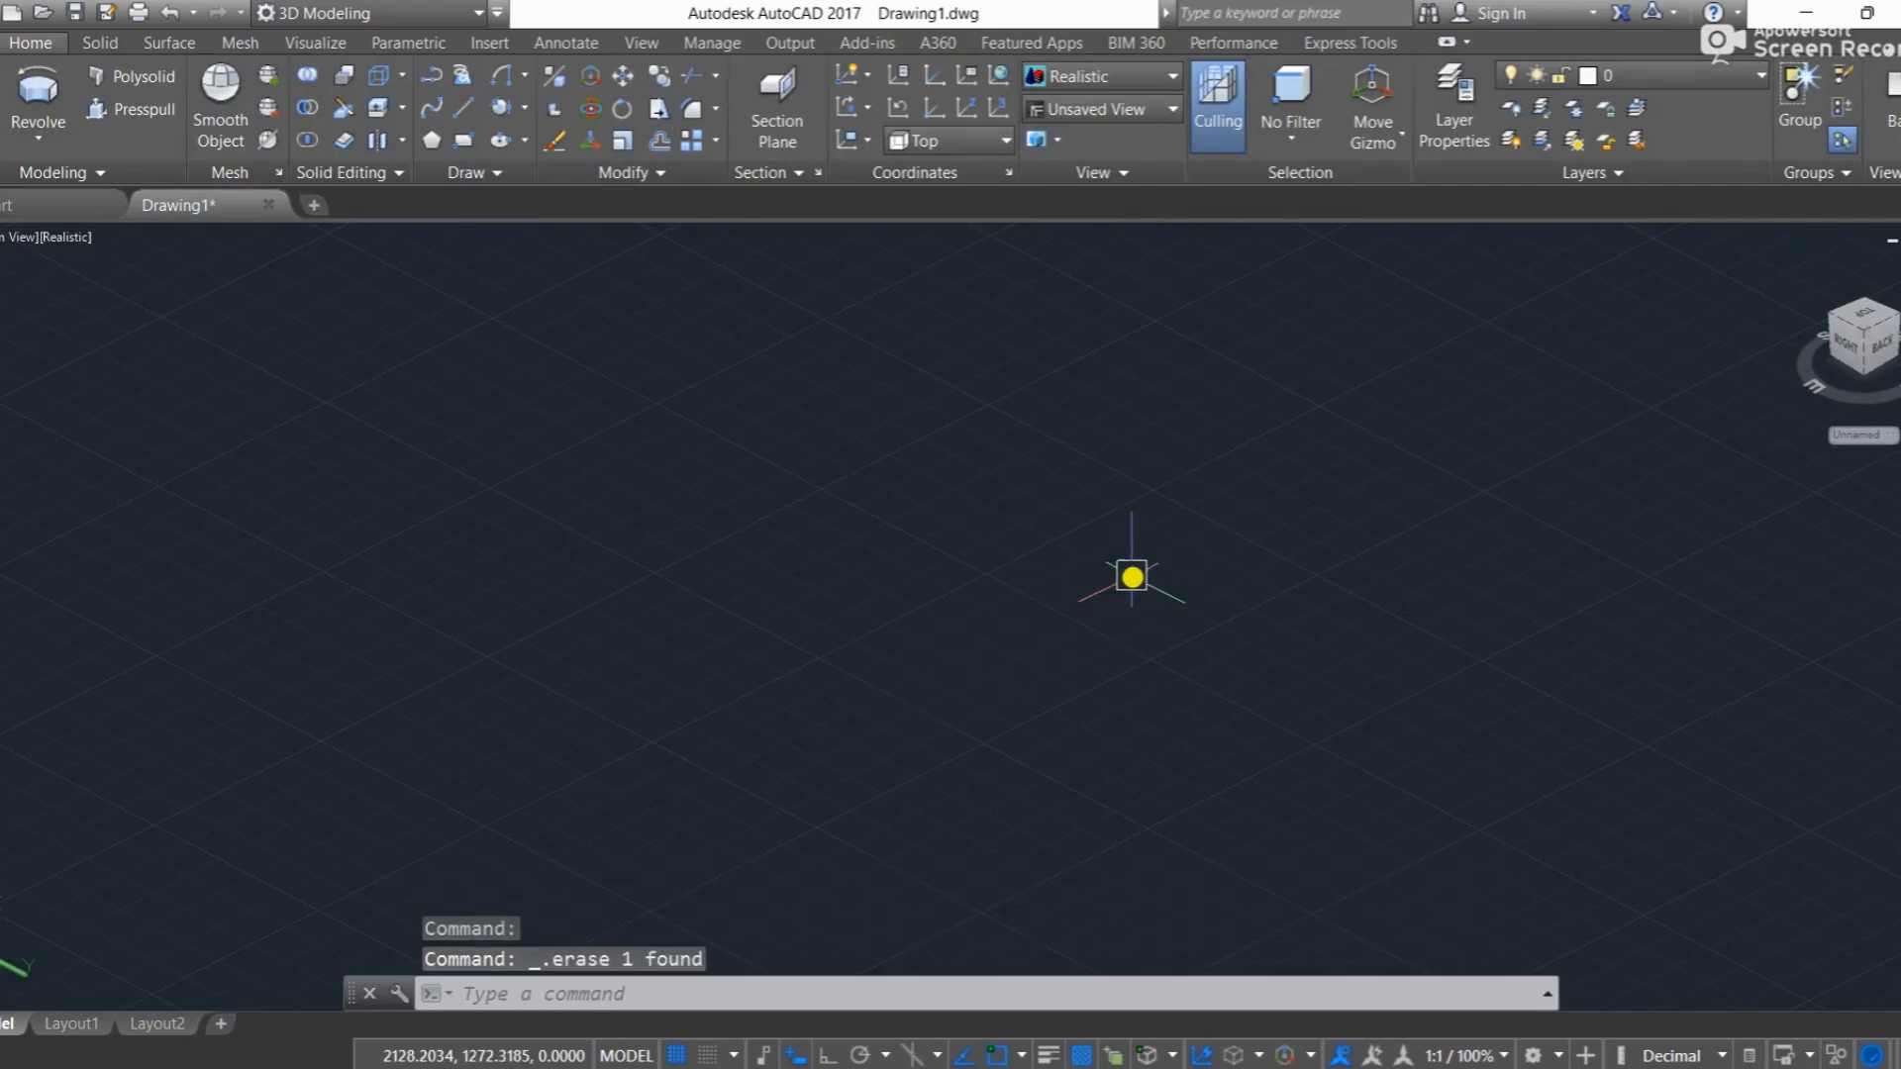
key("ctrl+z")
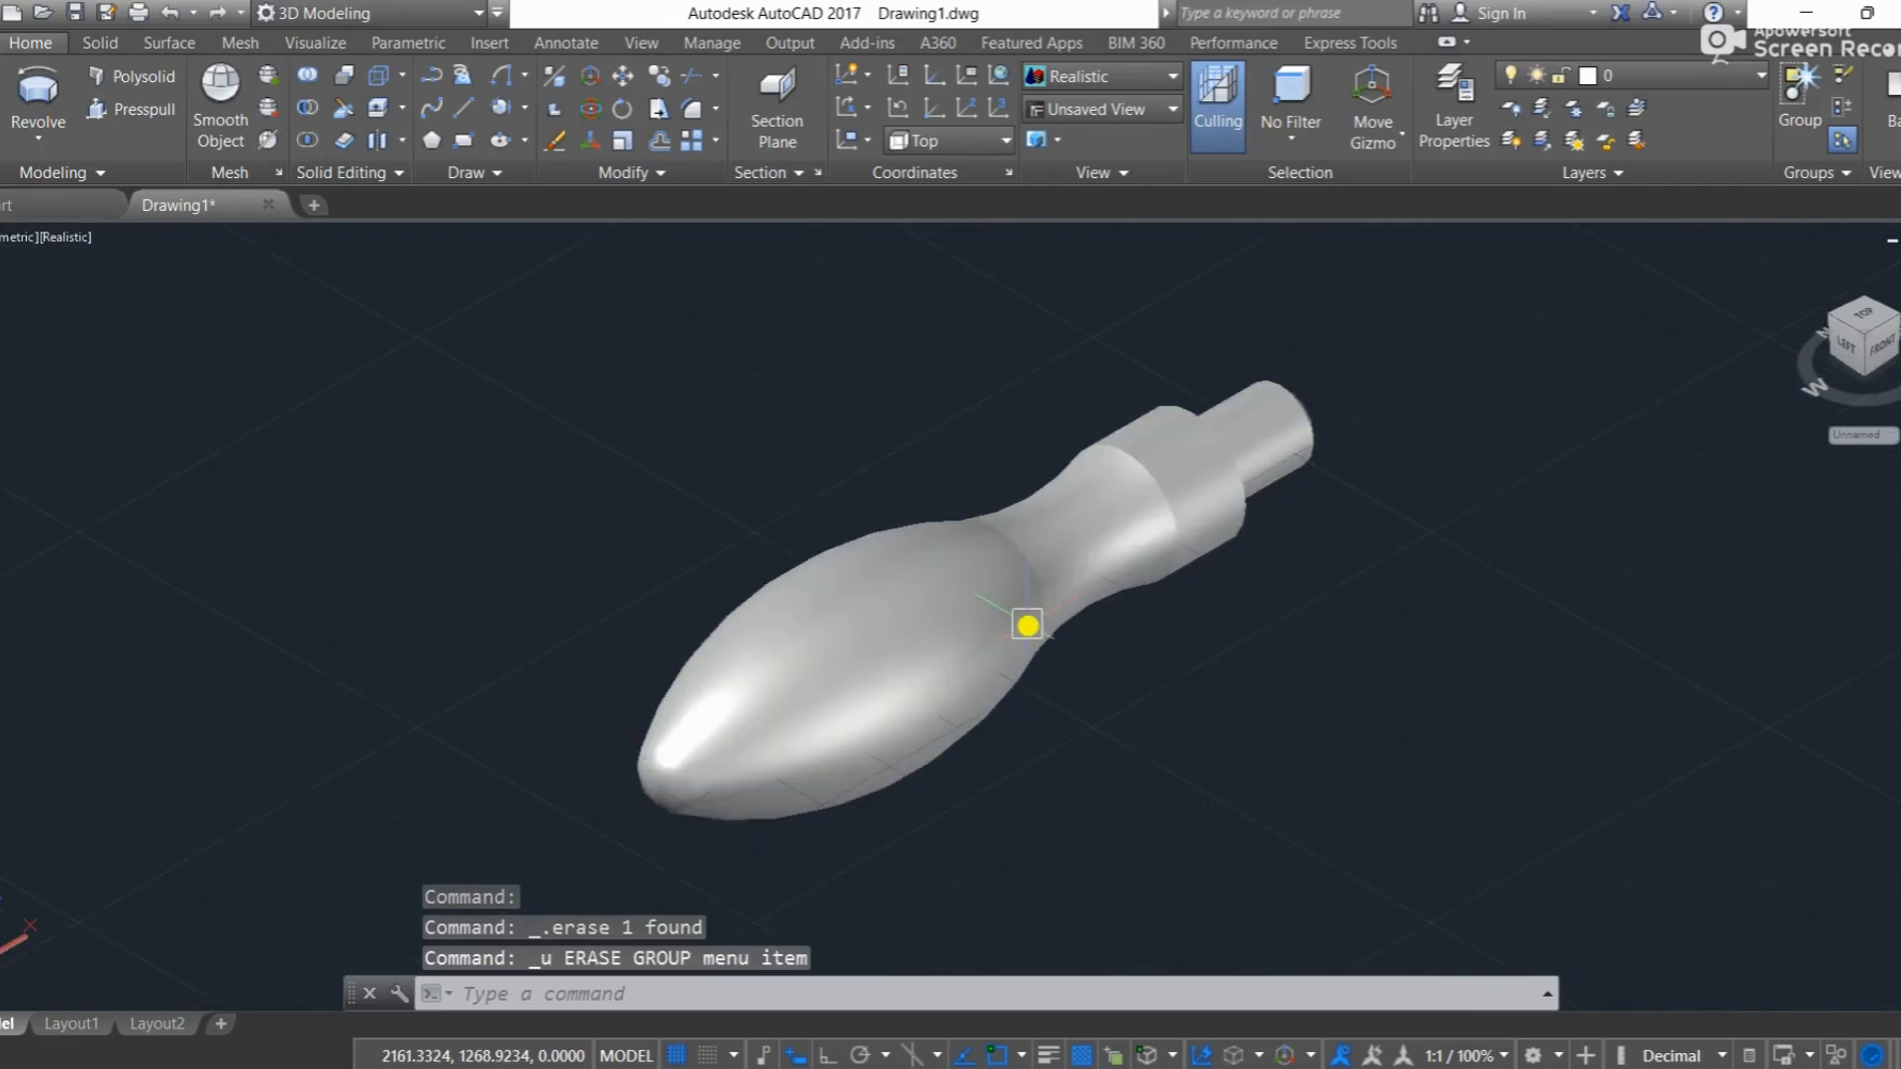
left_click(1006, 586)
mouse_move(1005, 586)
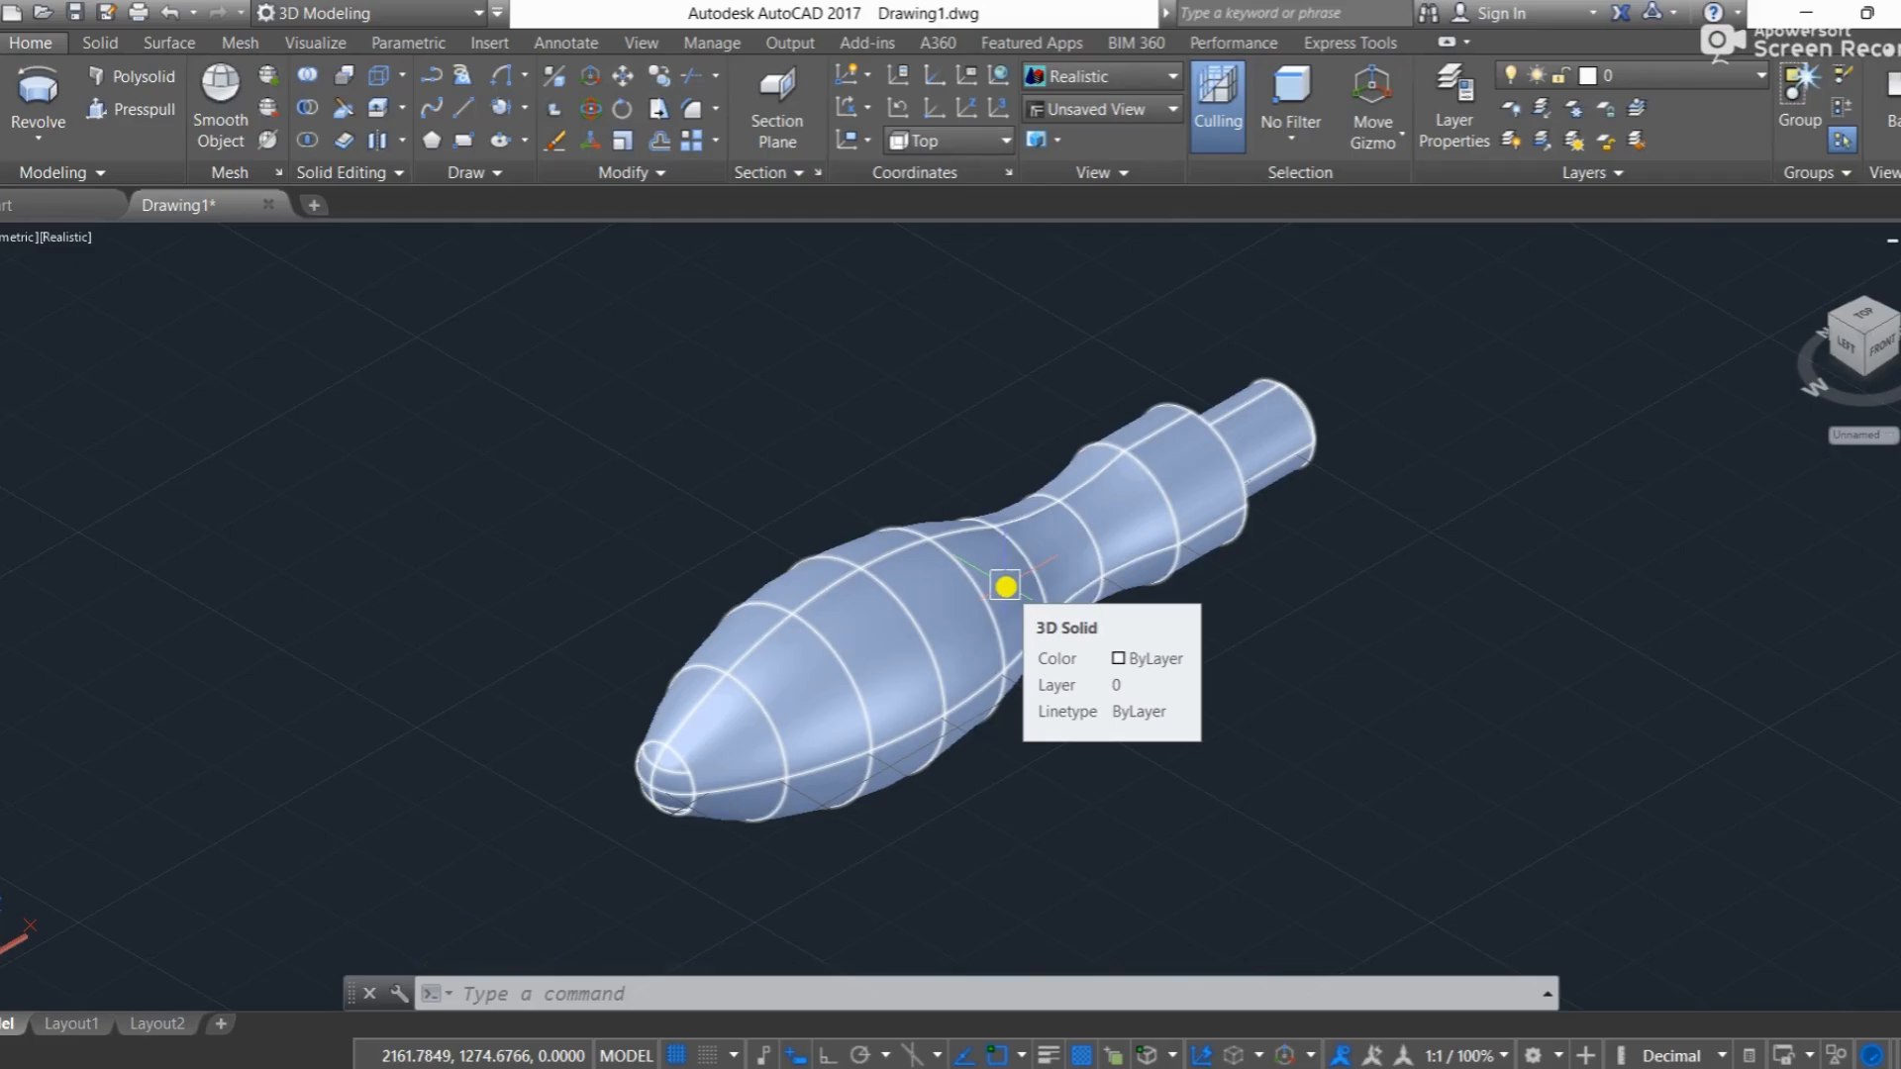
left_click(1005, 586, "ctrl")
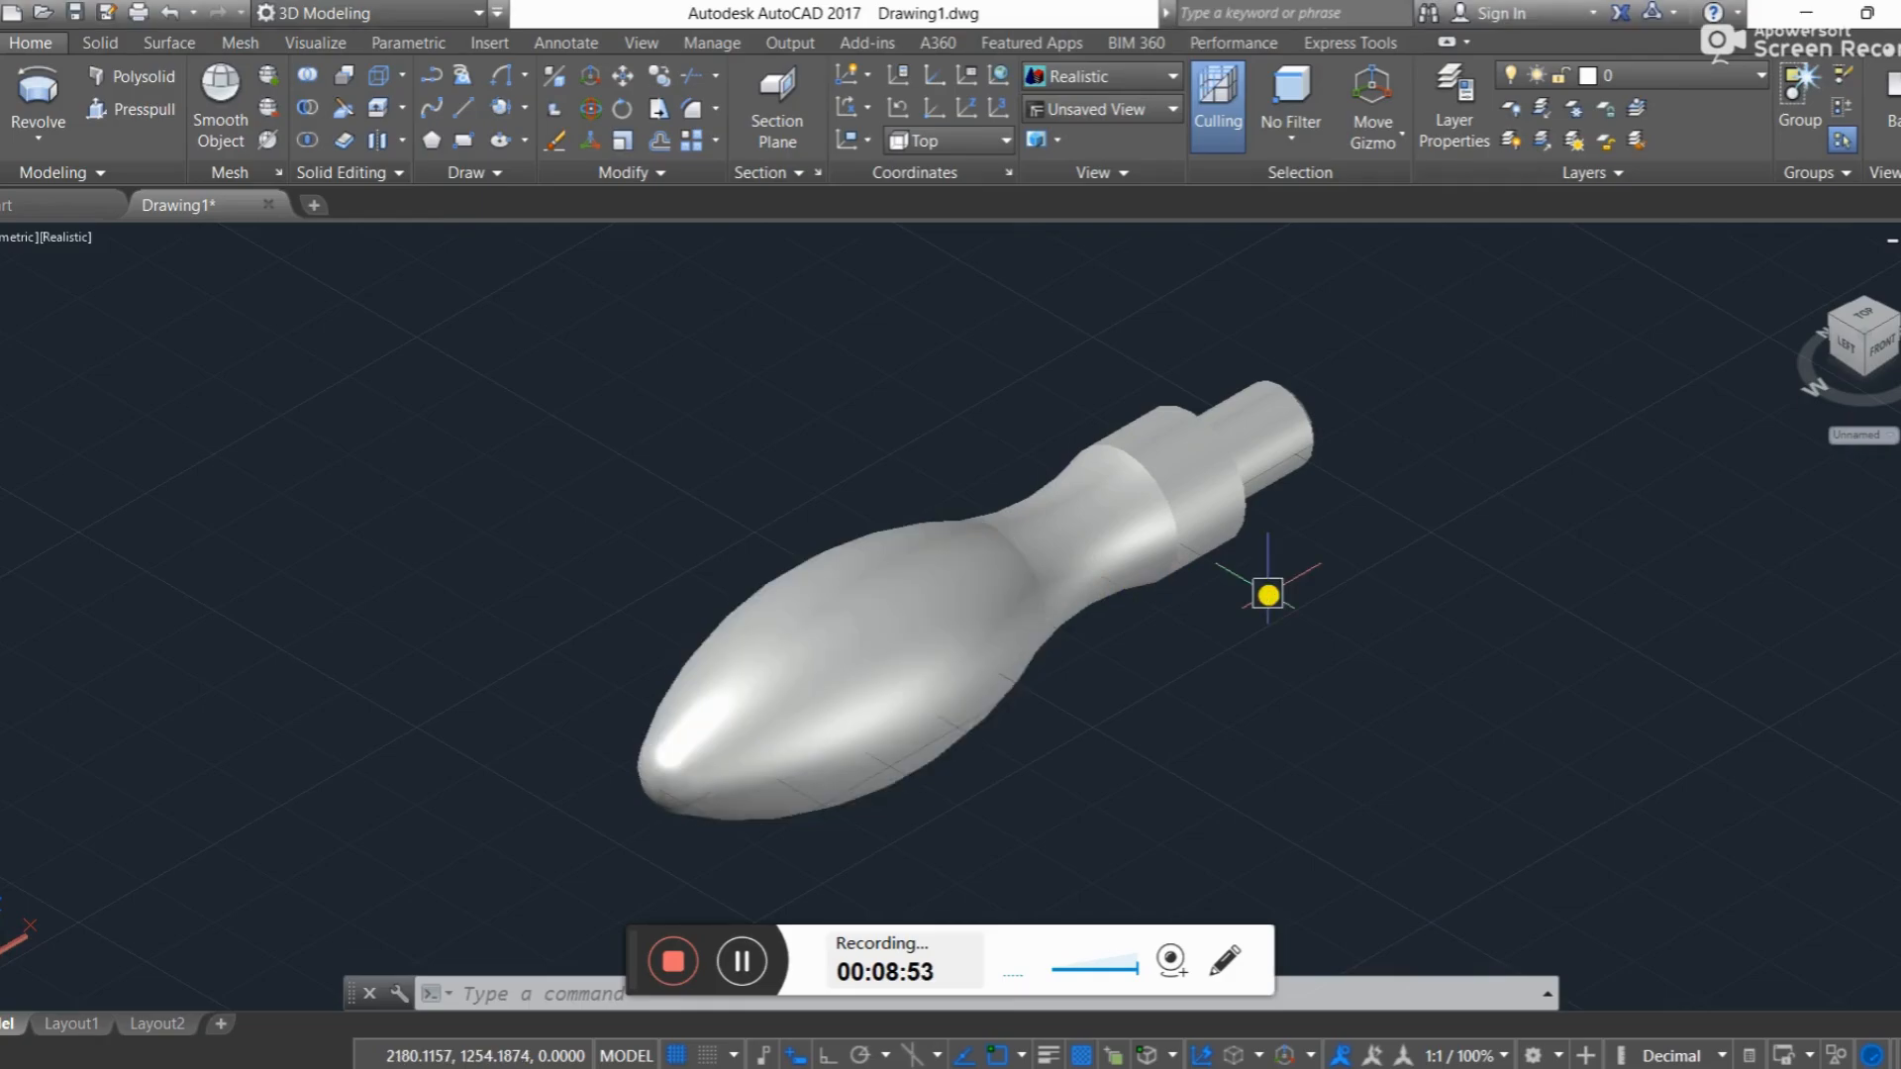
key("alt")
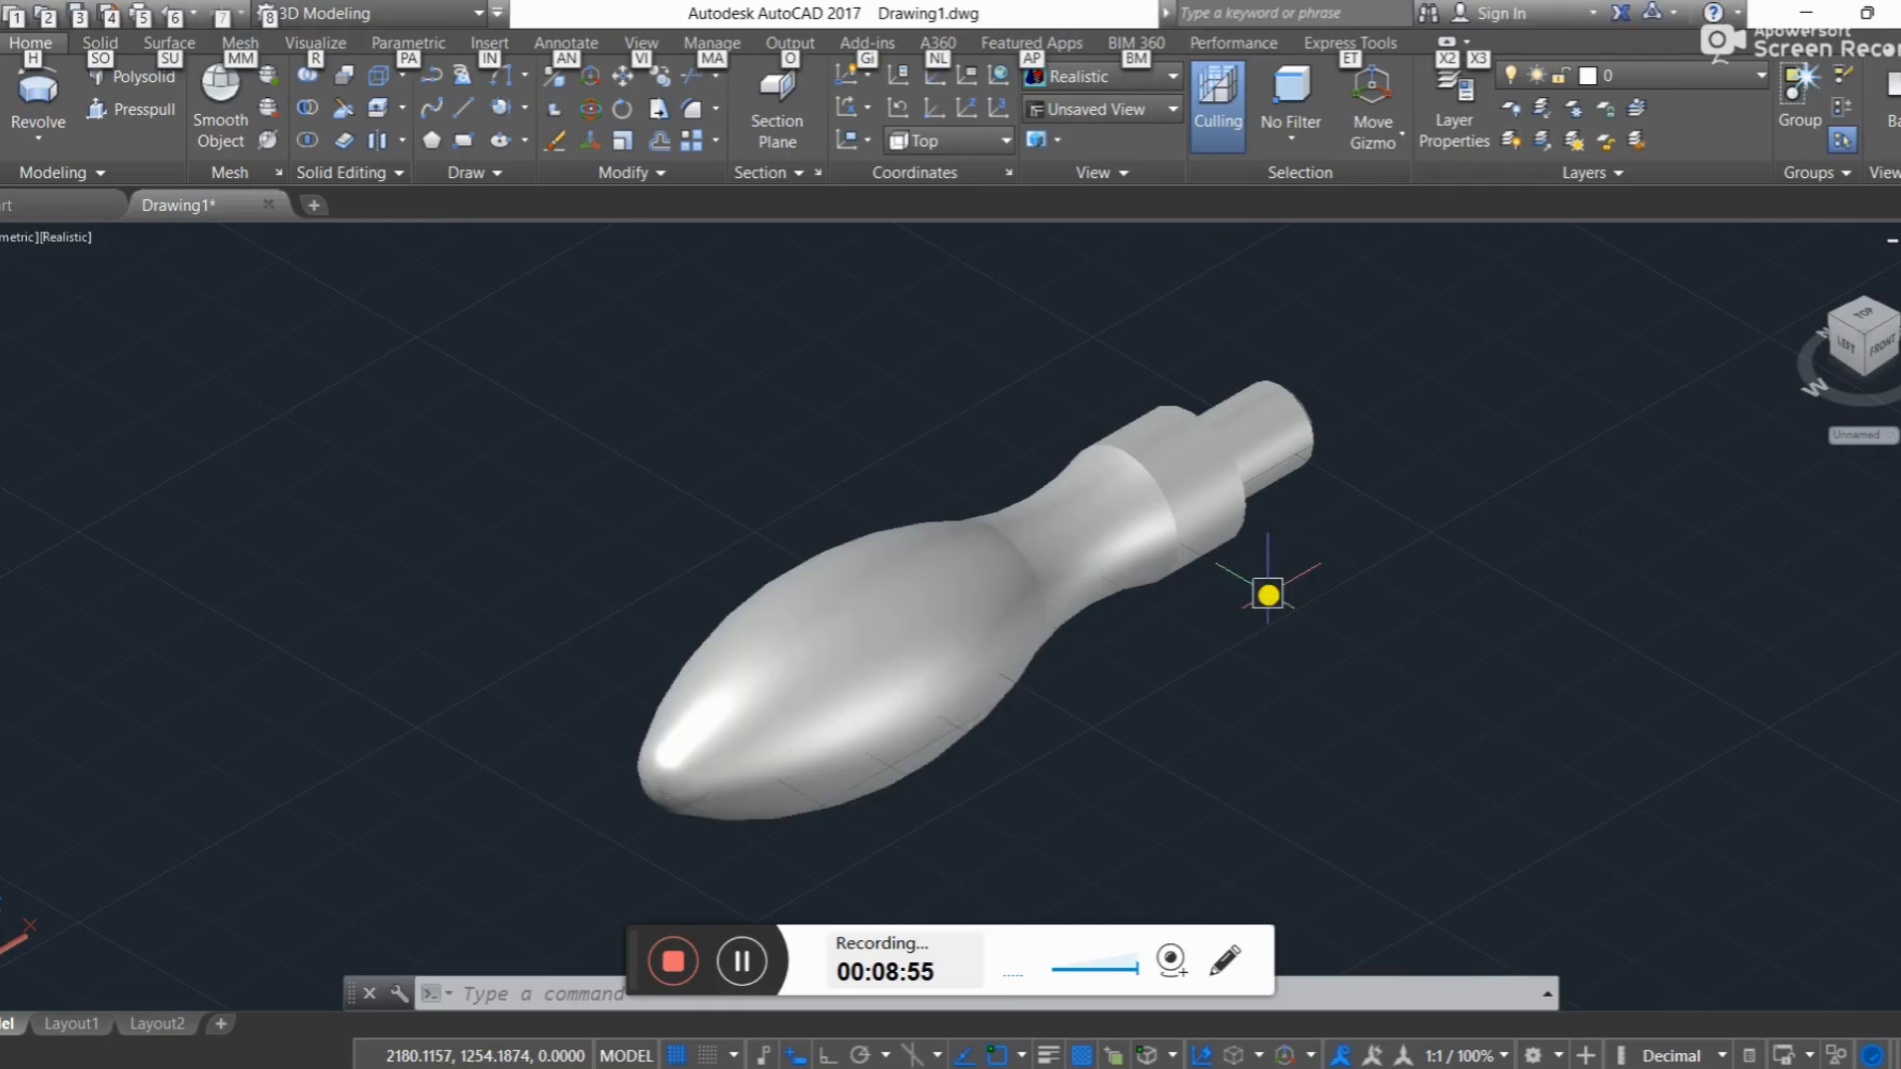